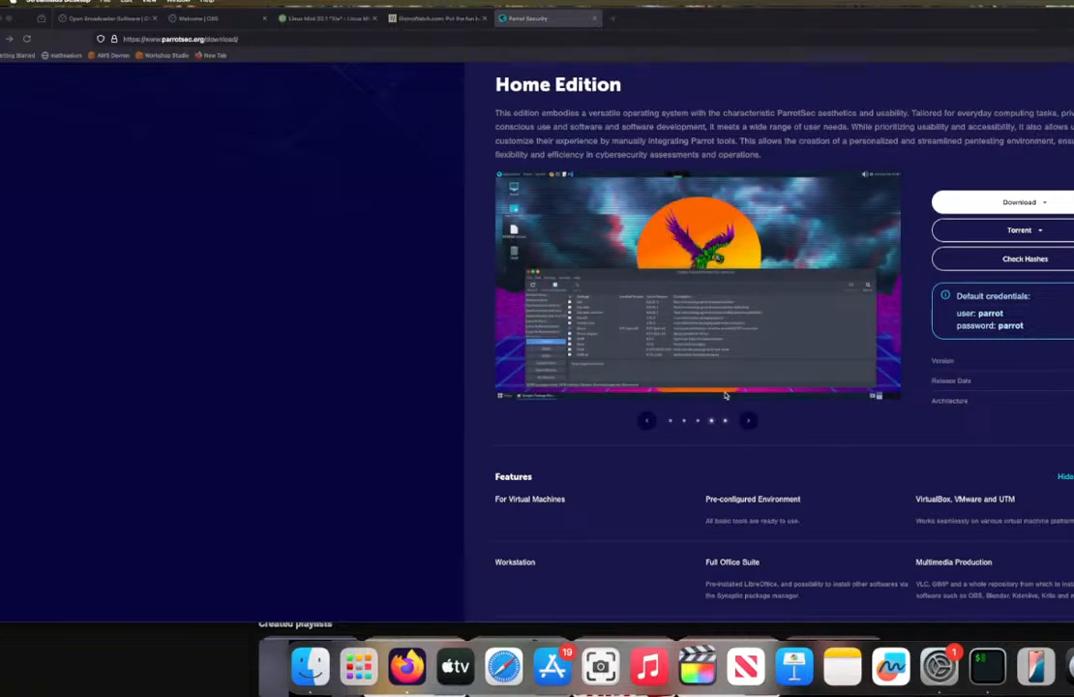
# Step: Switch from the Parrot Security download page to the already open DistroWatch page and reload it
pyautogui.scroll(-15, 633, 447)
pyautogui.scroll(15, 633, 447)
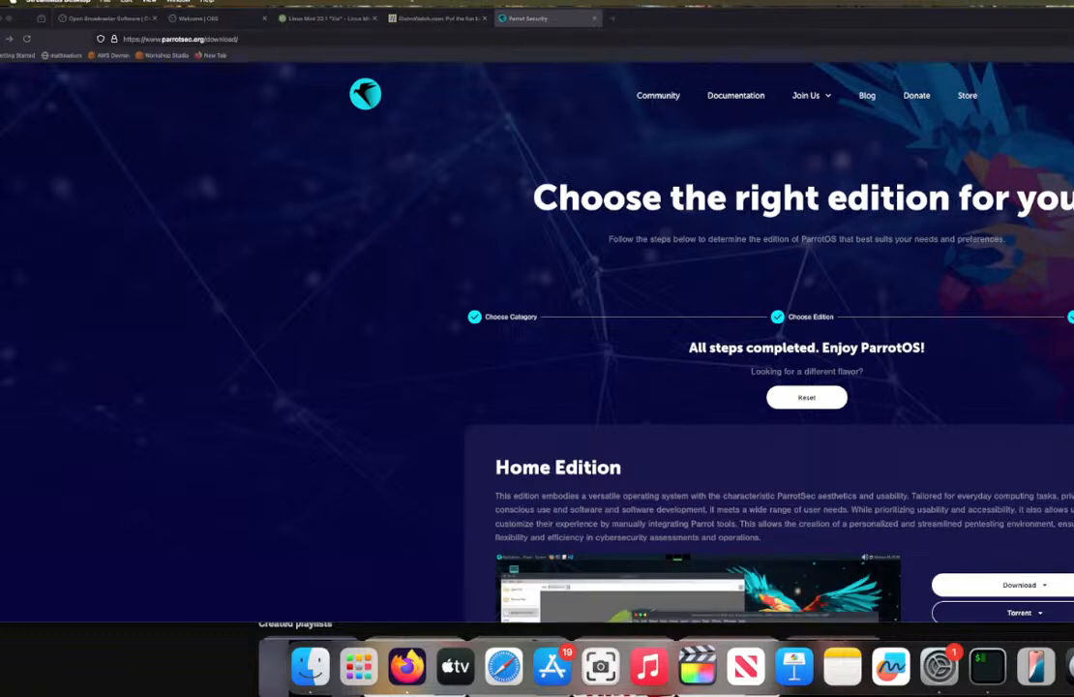
pyautogui.click(431, 18)
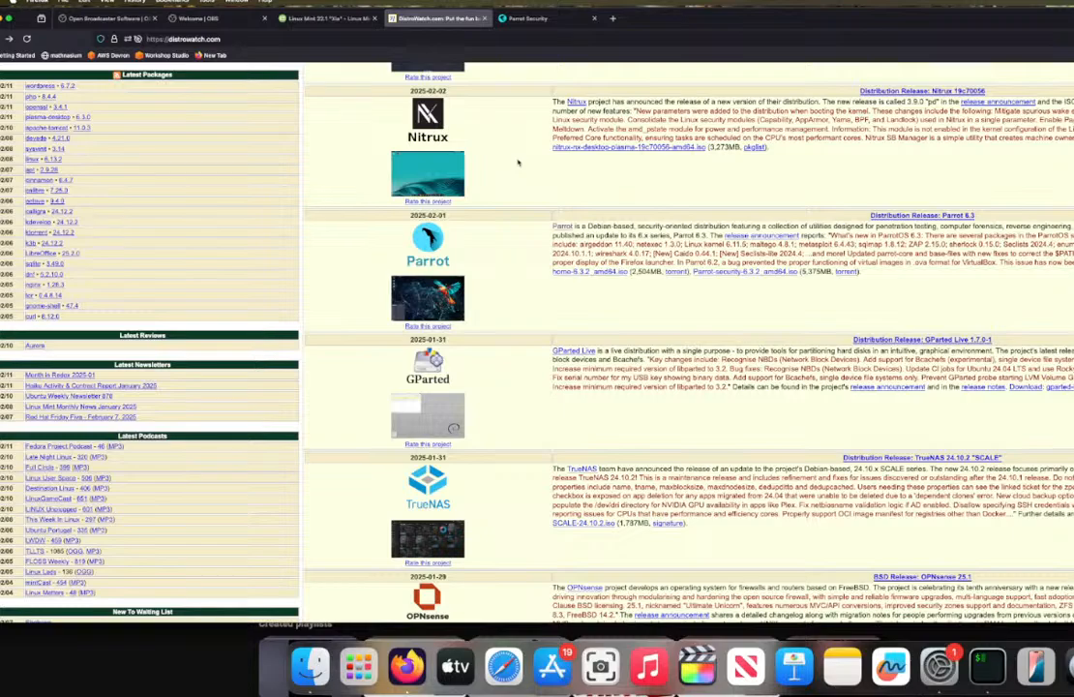
pyautogui.scroll(-10, 518, 163)
pyautogui.scroll(20, 518, 162)
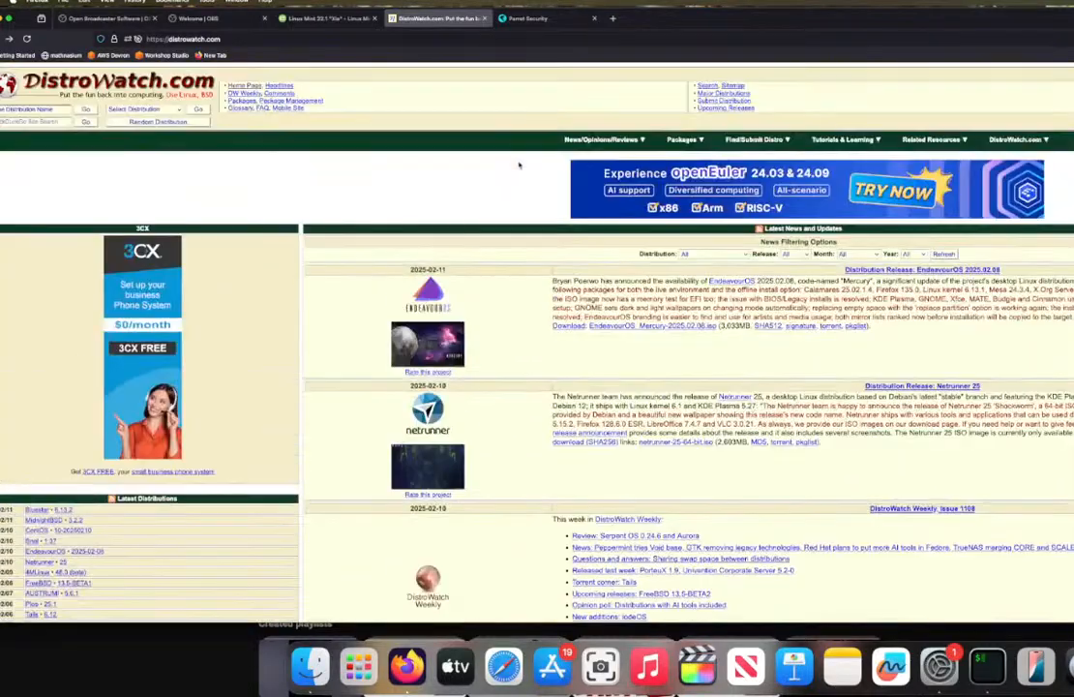
pyautogui.scroll(-1, 325, 203)
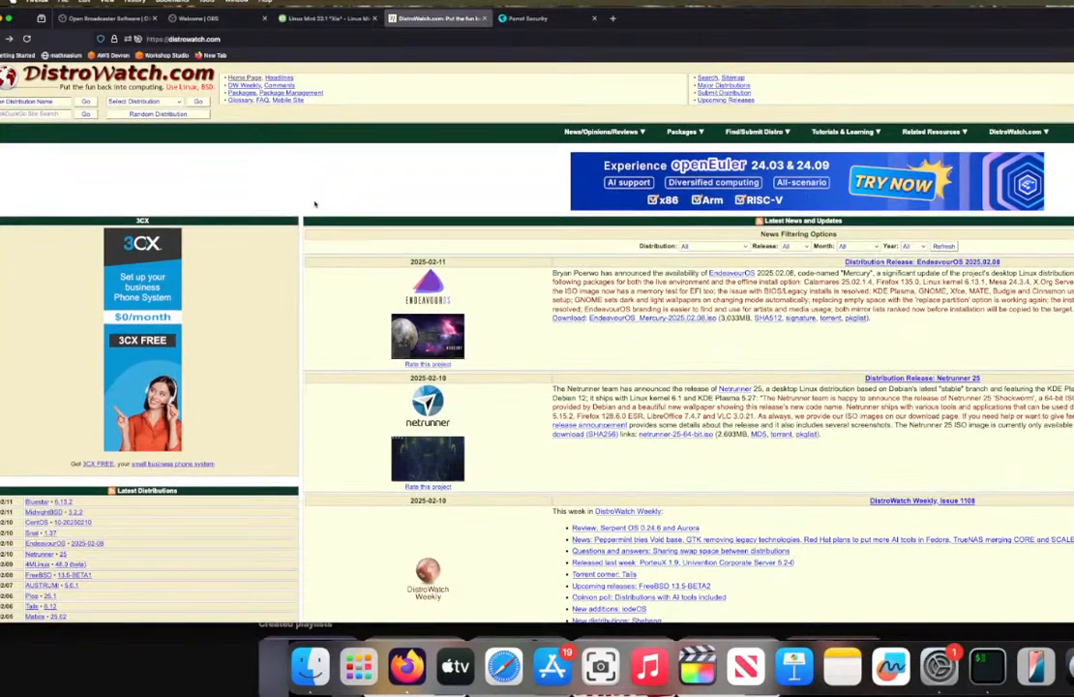
pyautogui.press('super+r')
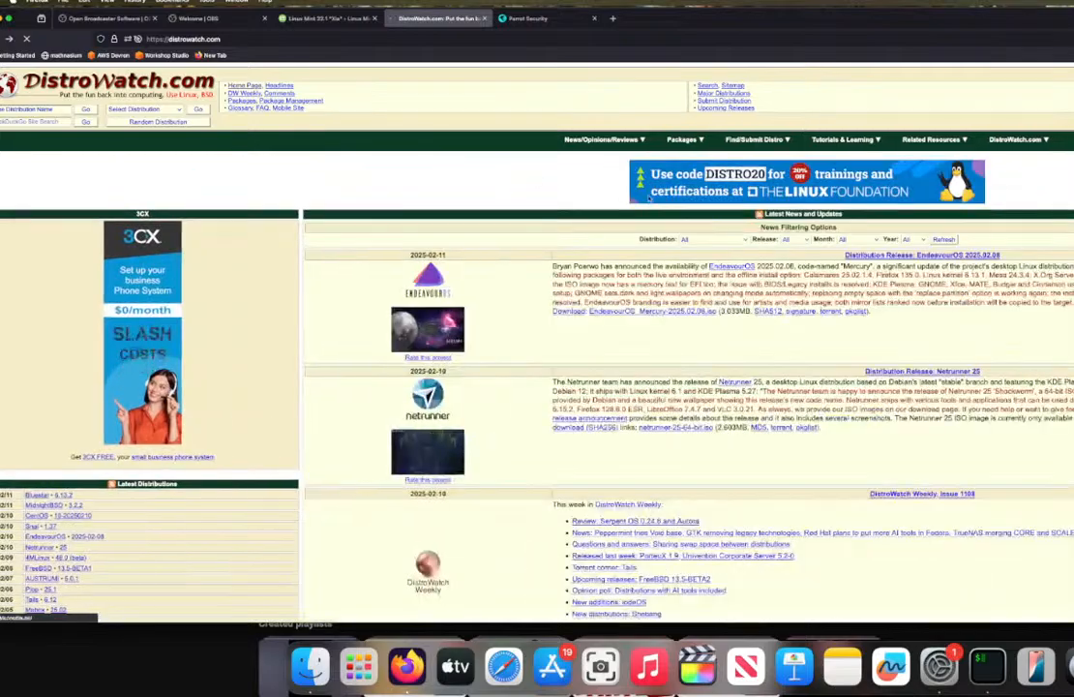
pyautogui.scroll(-5, 681, 248)
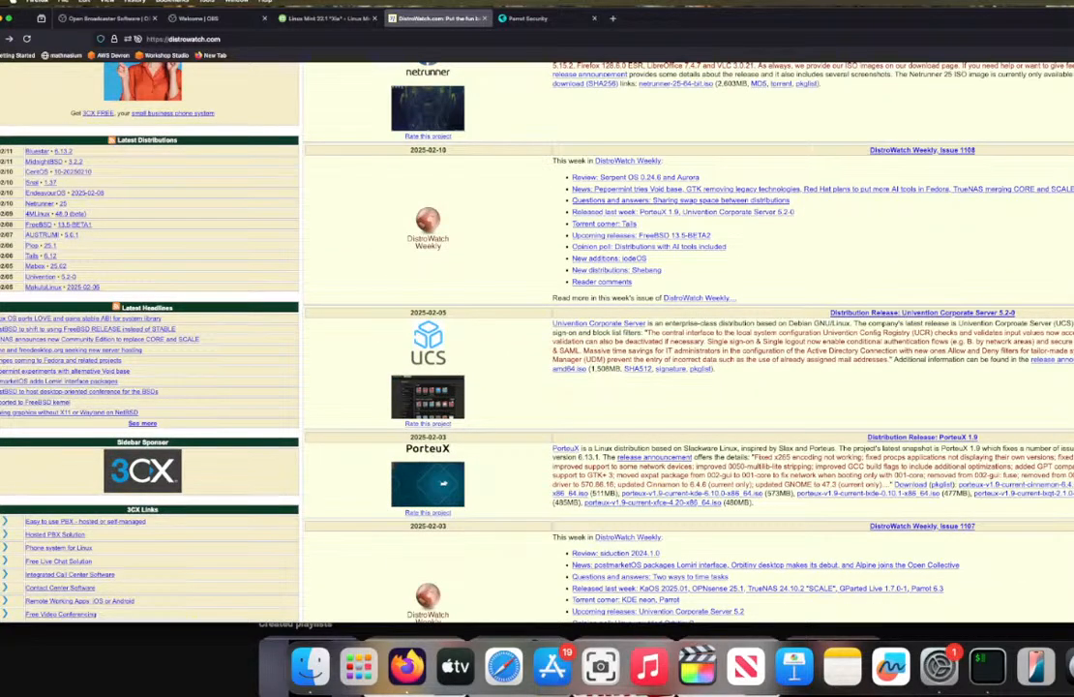
# Step: Move and resize the browser window so that DistroWatch's Page Hit Ranking column fits on the screen
pyautogui.moveTo(1073, 12); pyautogui.dragTo(1073, 69)
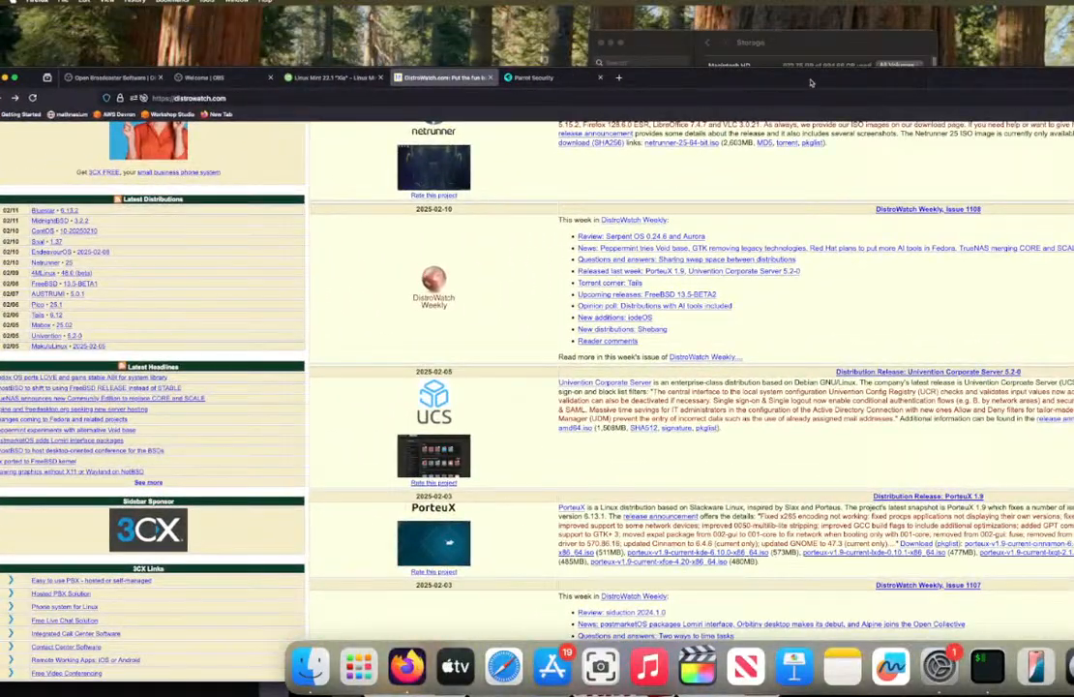
pyautogui.moveTo(811, 83); pyautogui.dragTo(1004, 75)
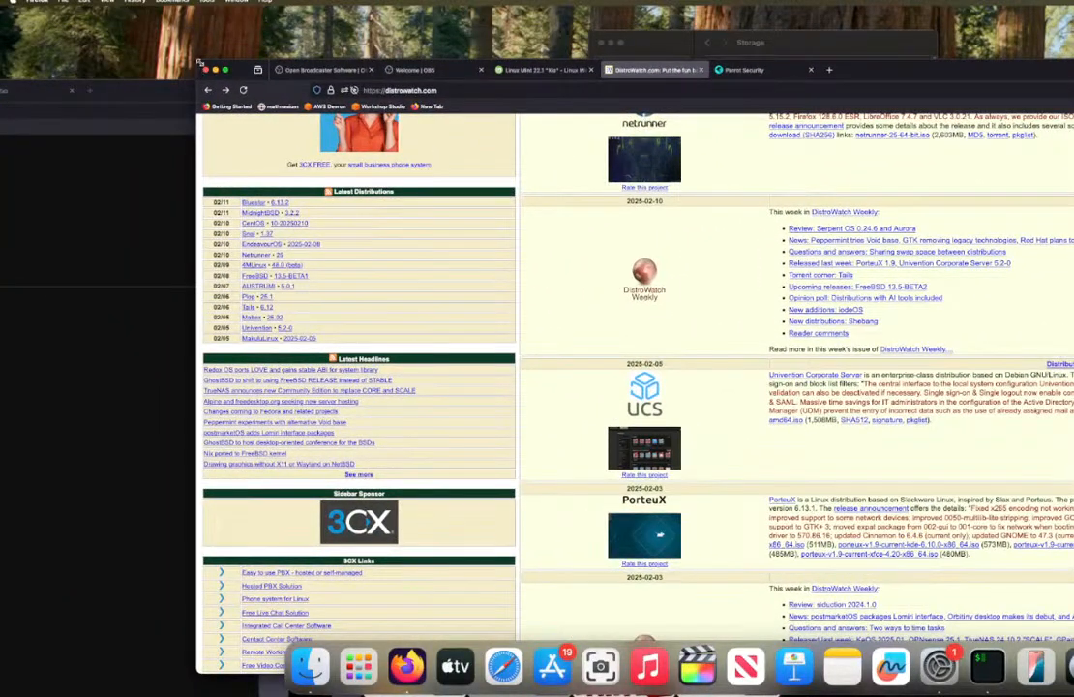
pyautogui.moveTo(201, 63); pyautogui.dragTo(421, 172)
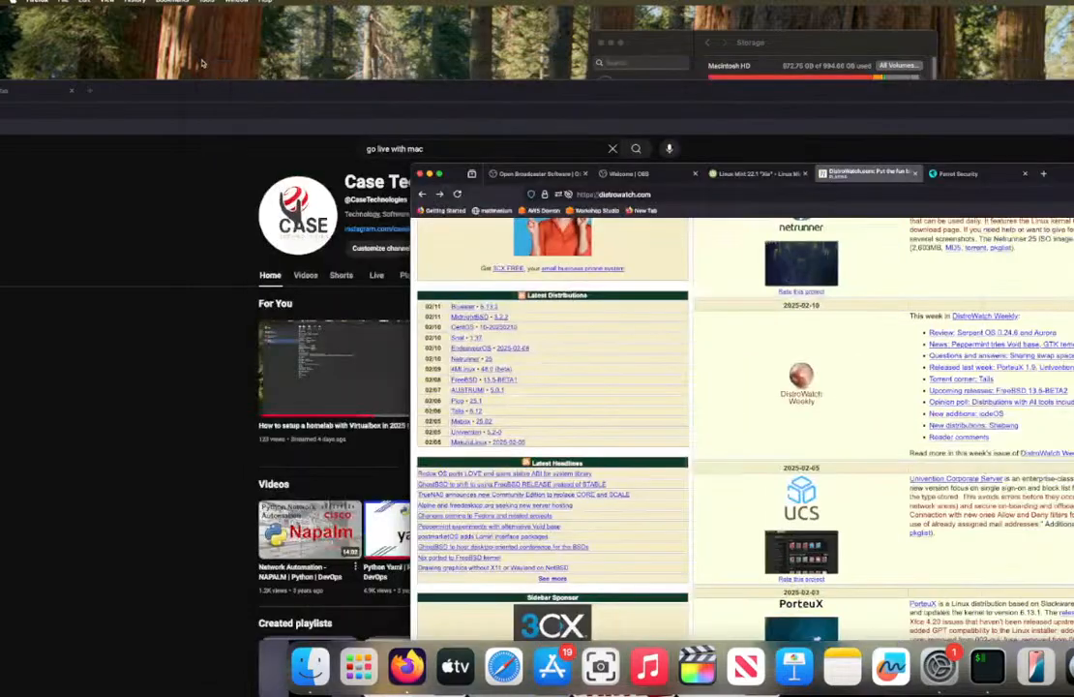
pyautogui.moveTo(1073, 178); pyautogui.dragTo(770, 39)
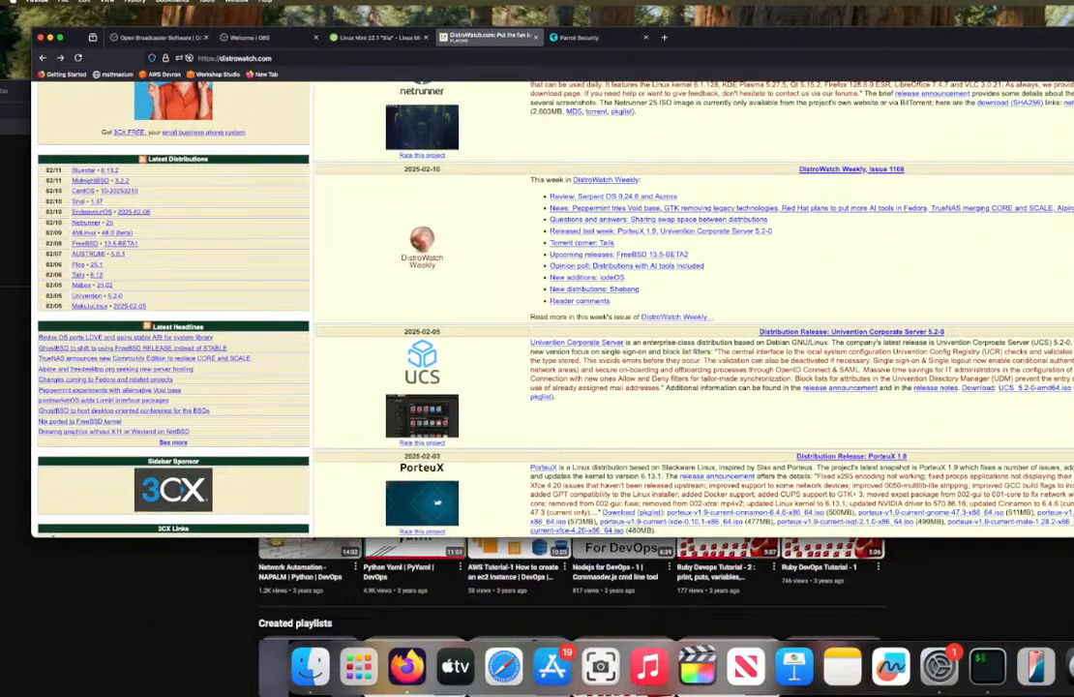
pyautogui.moveTo(1073, 235); pyautogui.dragTo(1054, 236)
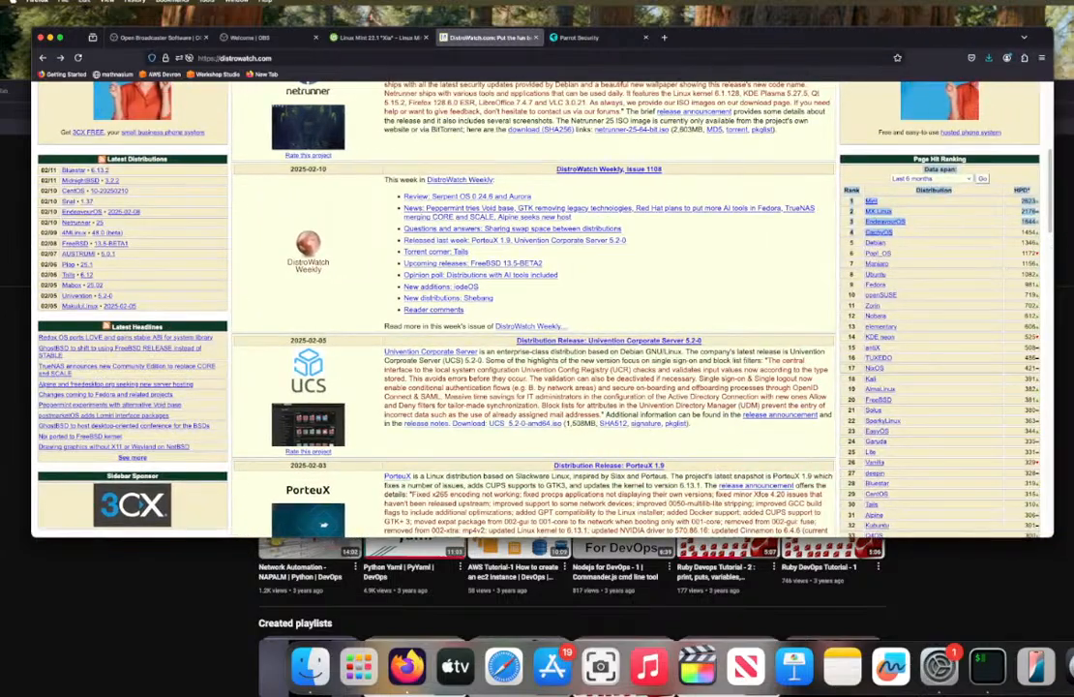
pyautogui.moveTo(1051, 537); pyautogui.dragTo(1073, 605)
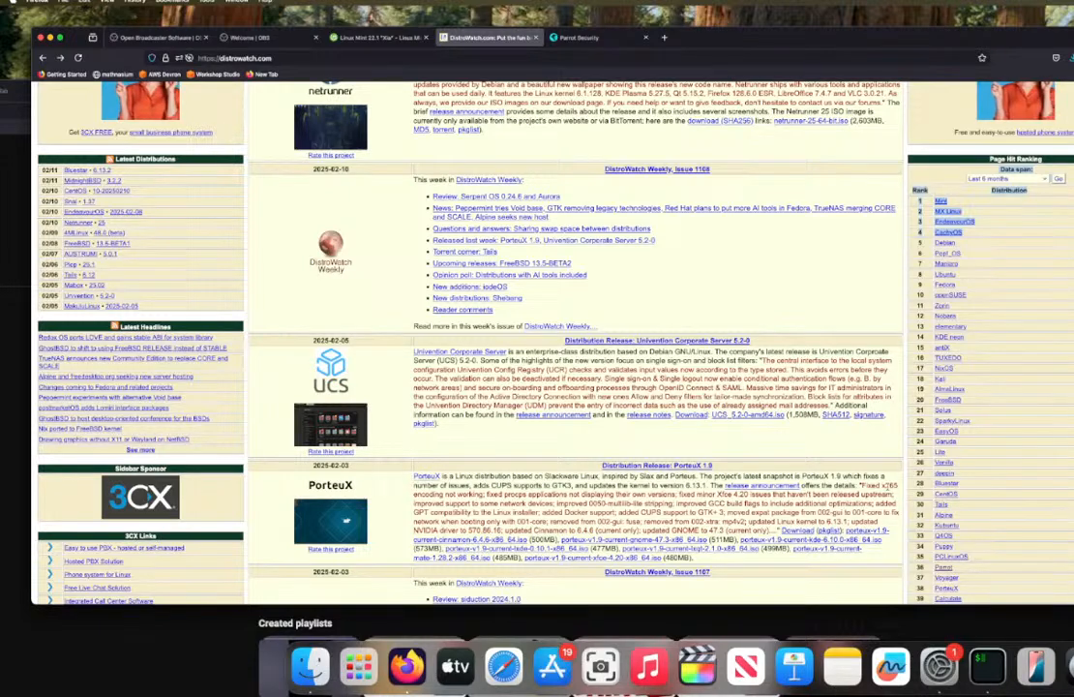
# Step: Clear the text selection in the Page Hit Ranking and skim the list of distributions
pyautogui.click(938, 201)
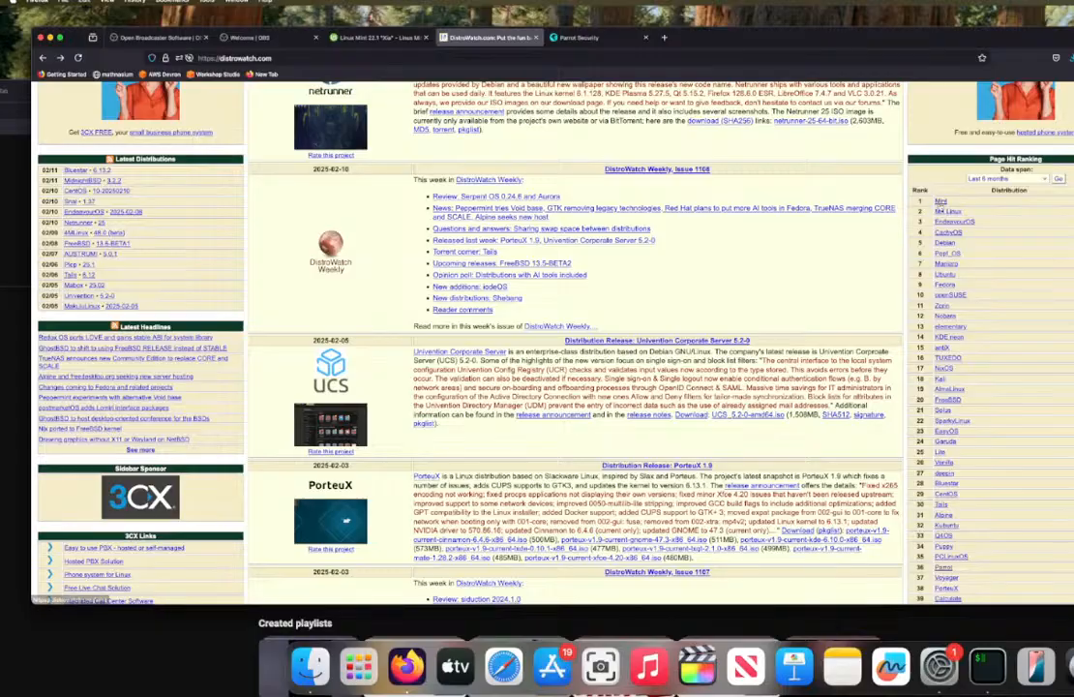
pyautogui.scroll(-7, 955, 228)
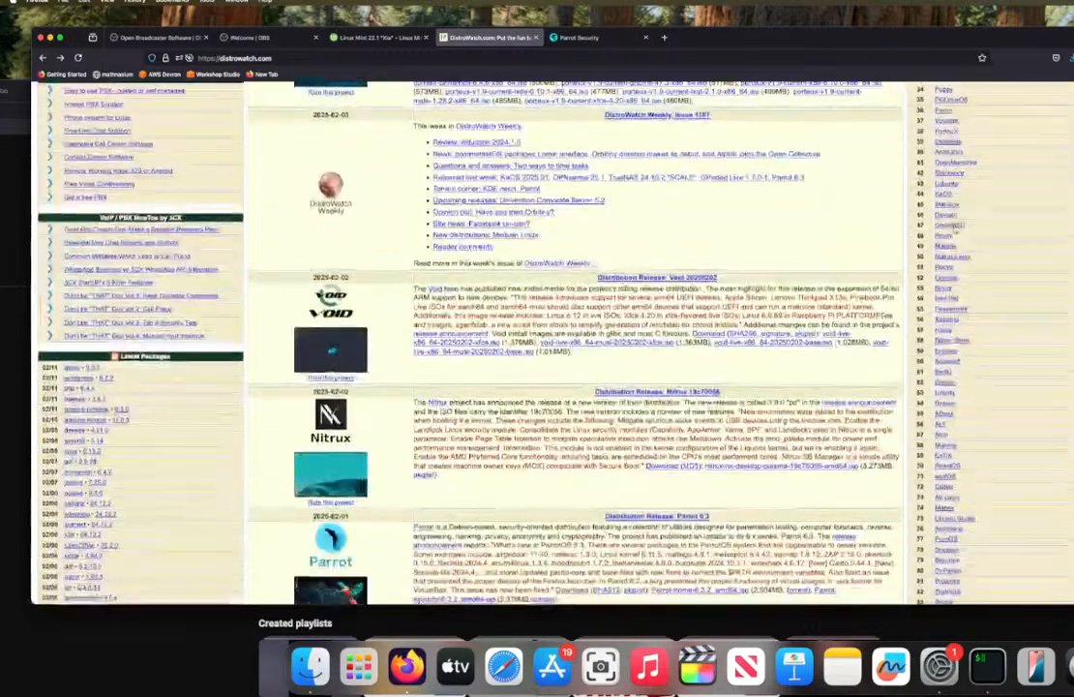
pyautogui.scroll(10, 955, 228)
pyautogui.scroll(-4, 955, 229)
pyautogui.scroll(-3, 955, 230)
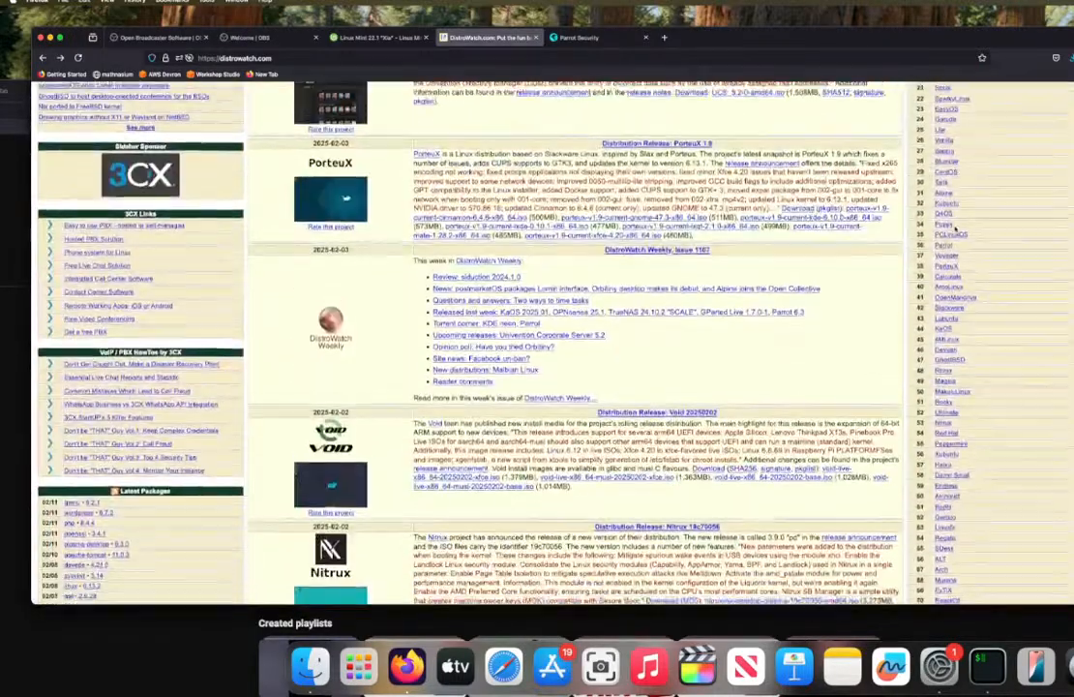
pyautogui.scroll(10, 939, 223)
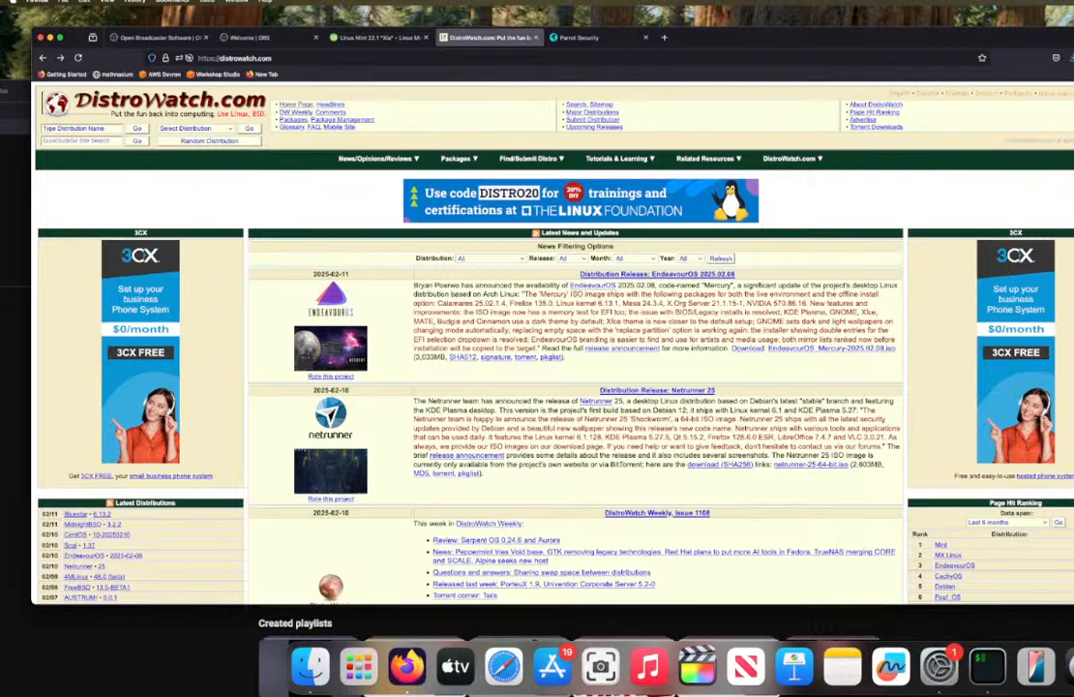
# Step: Enlarge the DistroWatch page to 200% zoom
pyautogui.click(1070, 57)
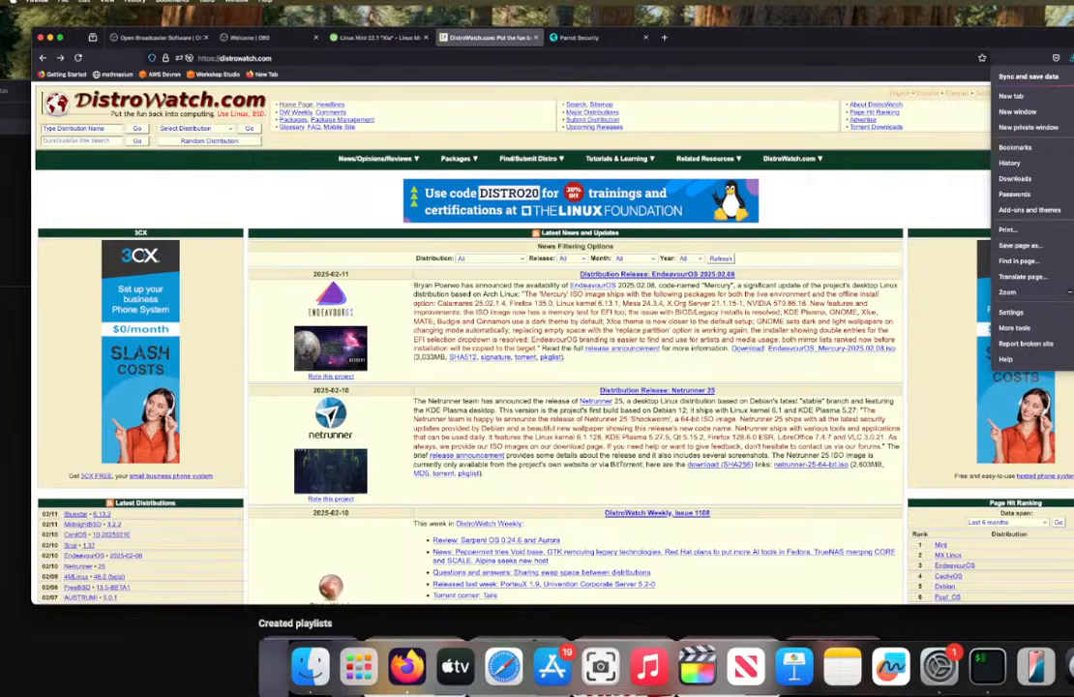
pyautogui.click(1069, 292)
pyautogui.click(1069, 291)
pyautogui.click(1069, 292)
pyautogui.click(1069, 292)
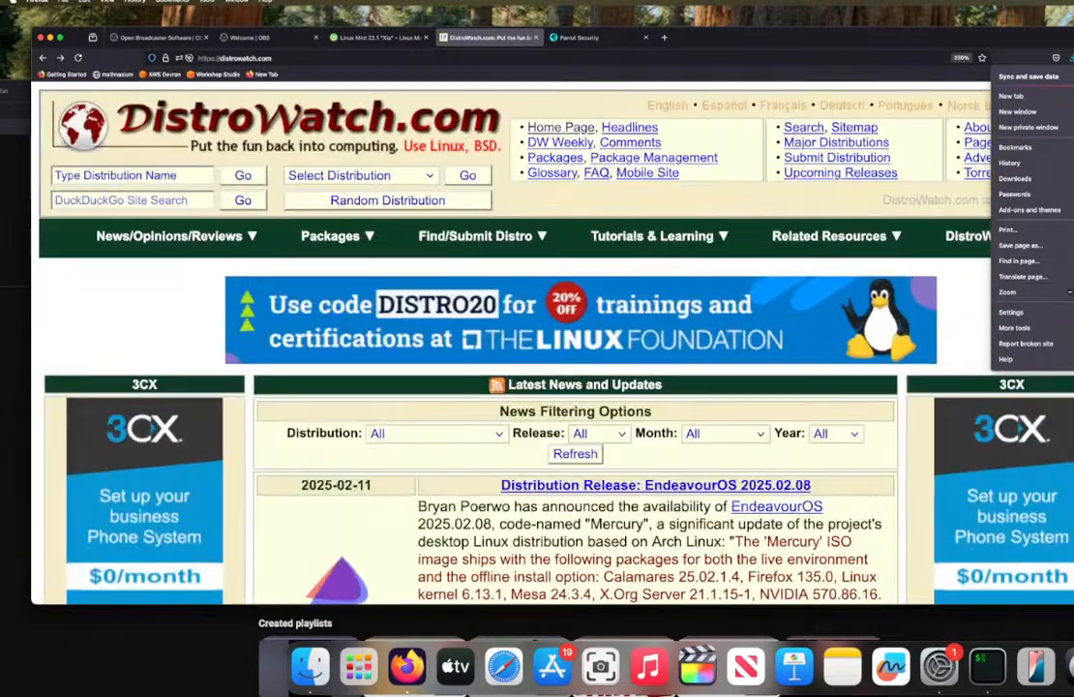
pyautogui.scroll(-5, 940, 423)
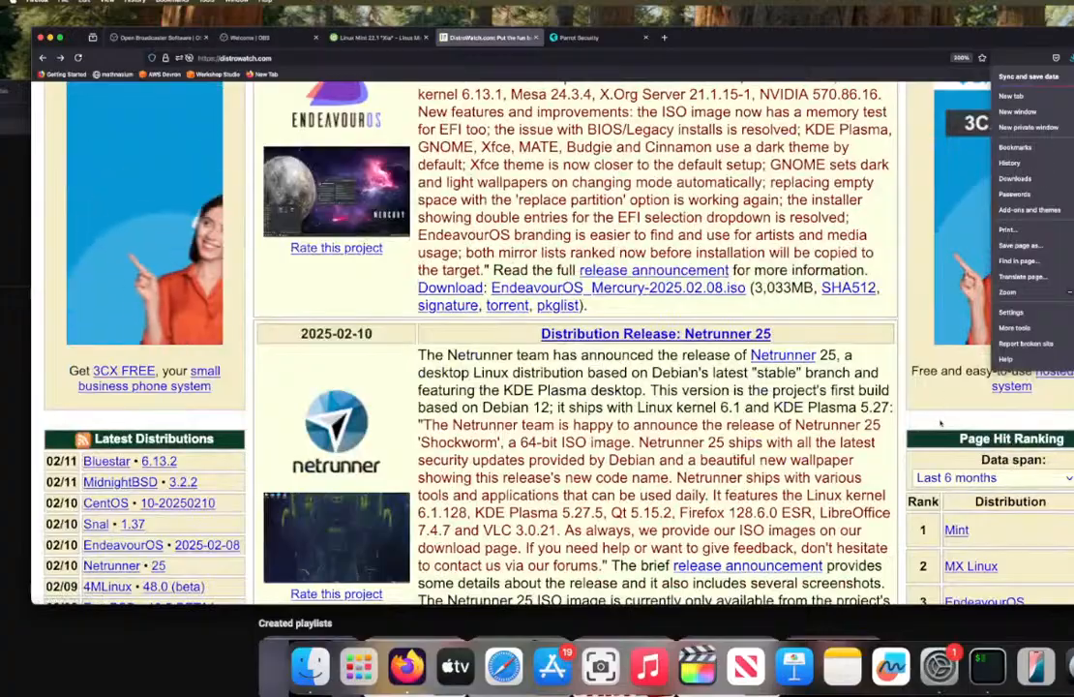
pyautogui.click(939, 423)
# Step: Examine the Page Hit Ranking for the last 6 months, going through the ranked Linux distributions from Mint downward
pyautogui.scroll(5, 940, 423)
pyautogui.scroll(-15, 940, 419)
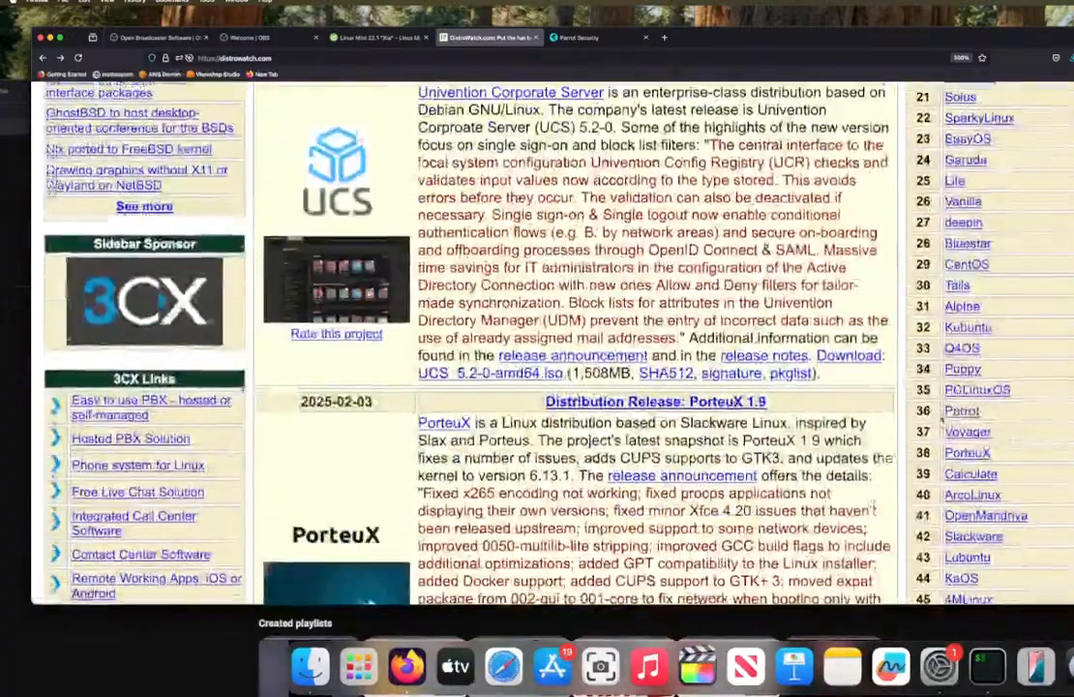
pyautogui.scroll(8, 941, 418)
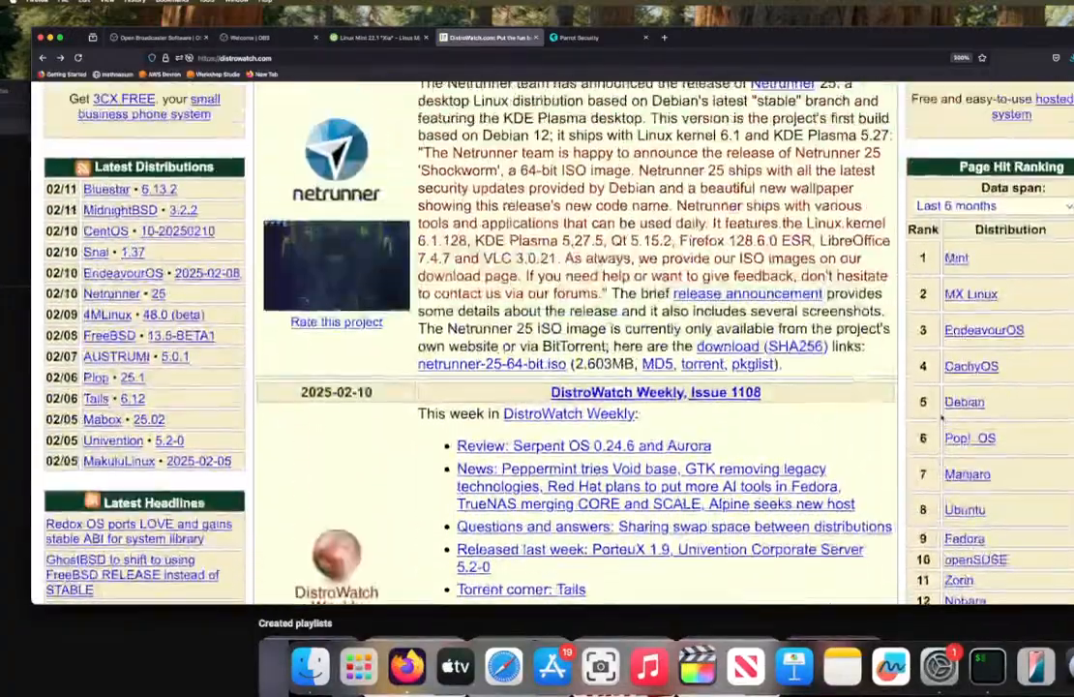
pyautogui.scroll(1, 941, 418)
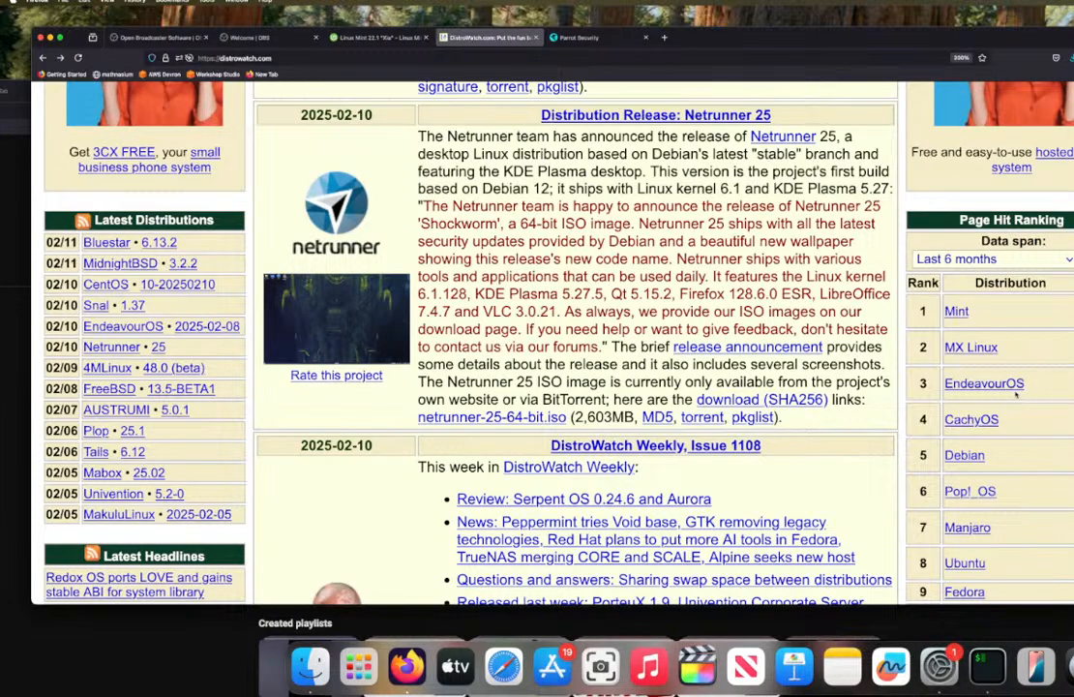
pyautogui.scroll(3, 1013, 387)
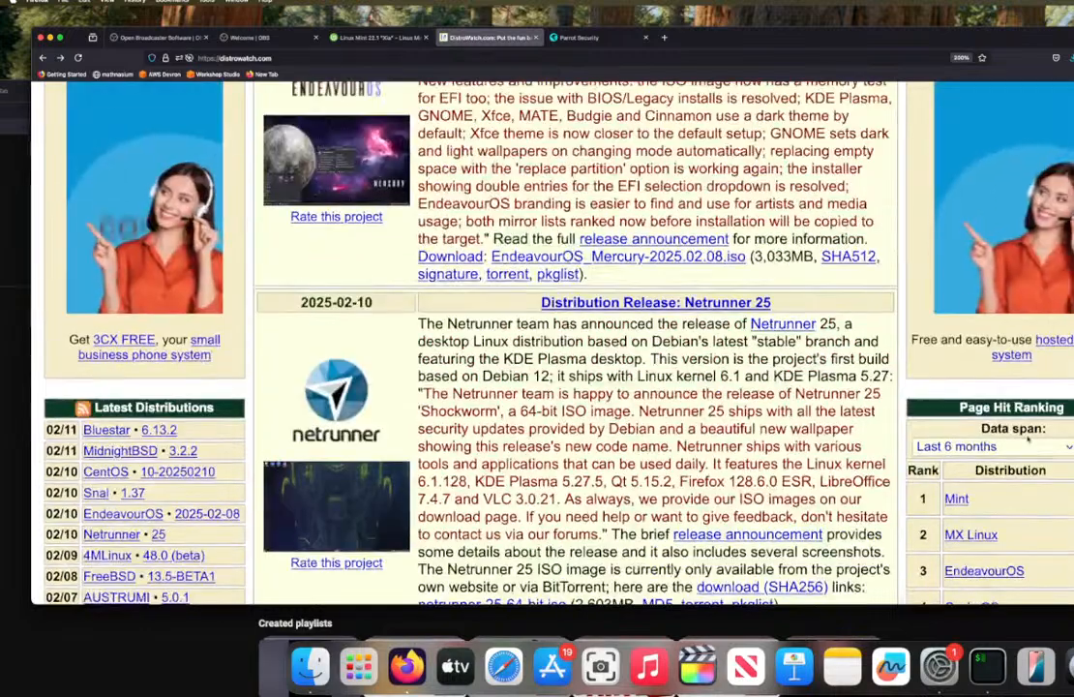
pyautogui.scroll(-10, 1020, 416)
pyautogui.scroll(5, 1028, 440)
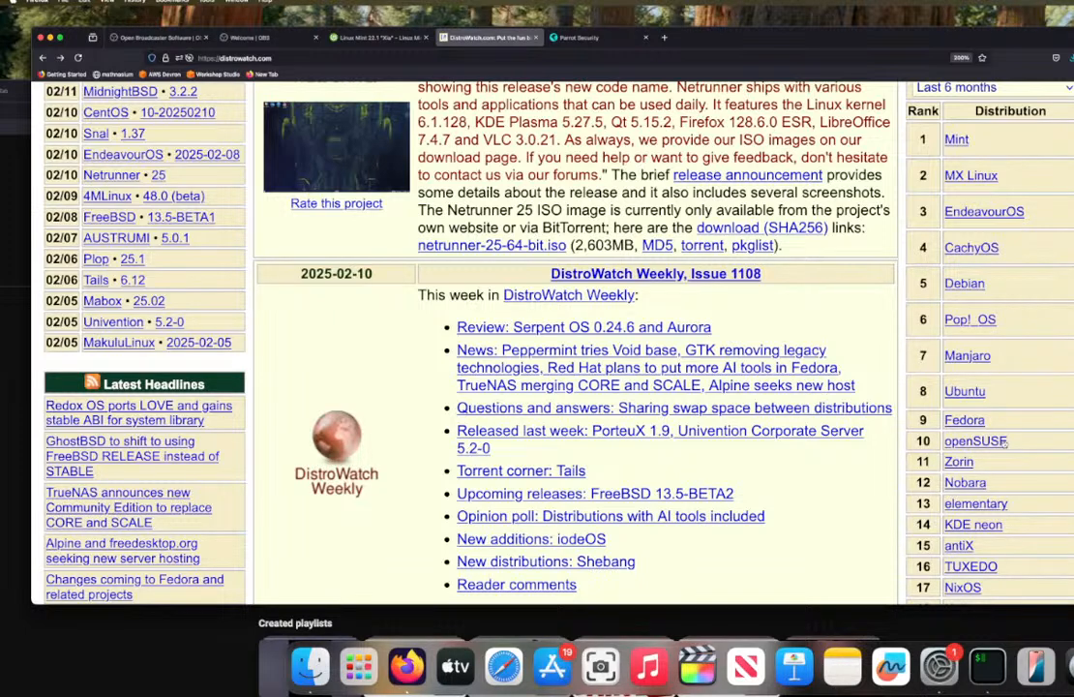
pyautogui.scroll(-8, 1004, 441)
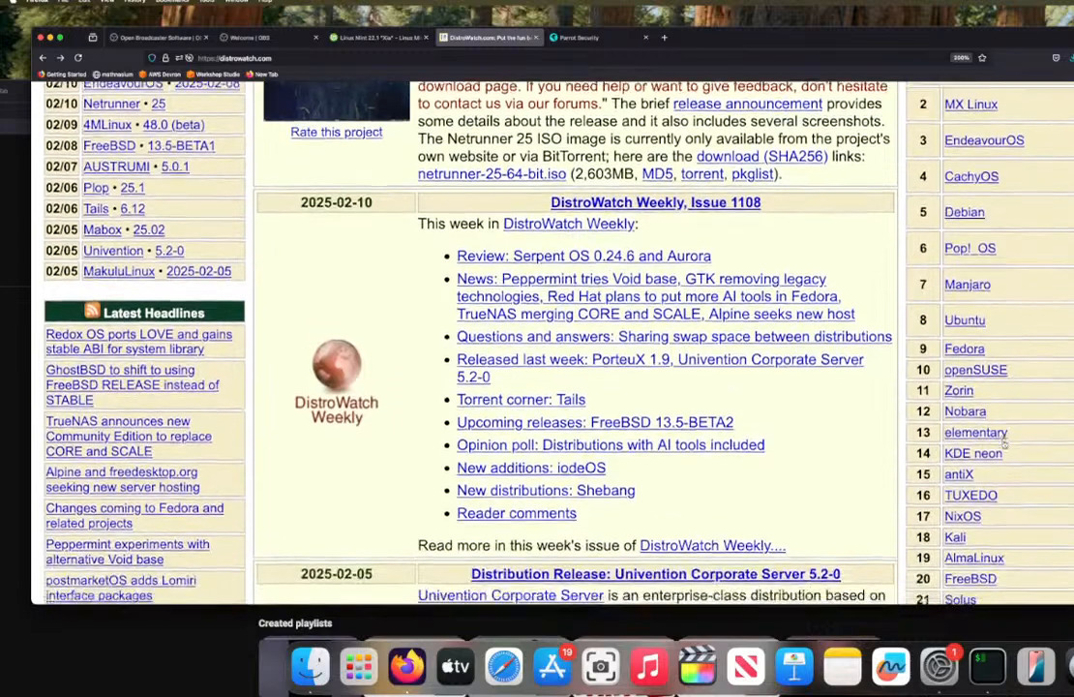
pyautogui.scroll(1, 1004, 445)
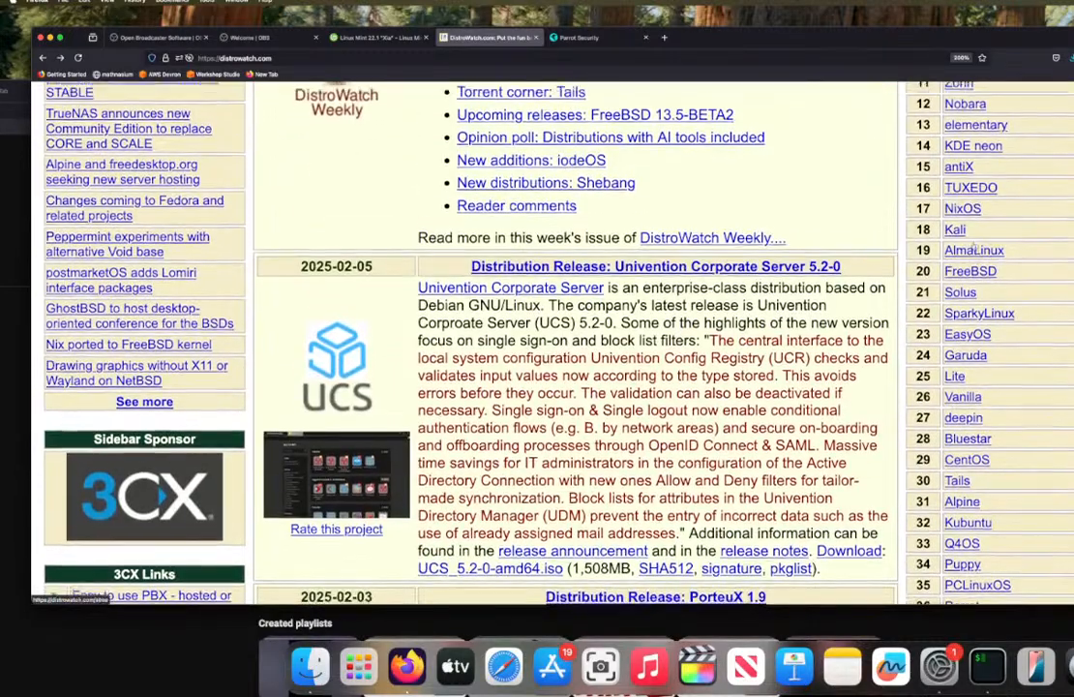
pyautogui.scroll(-1, 1004, 445)
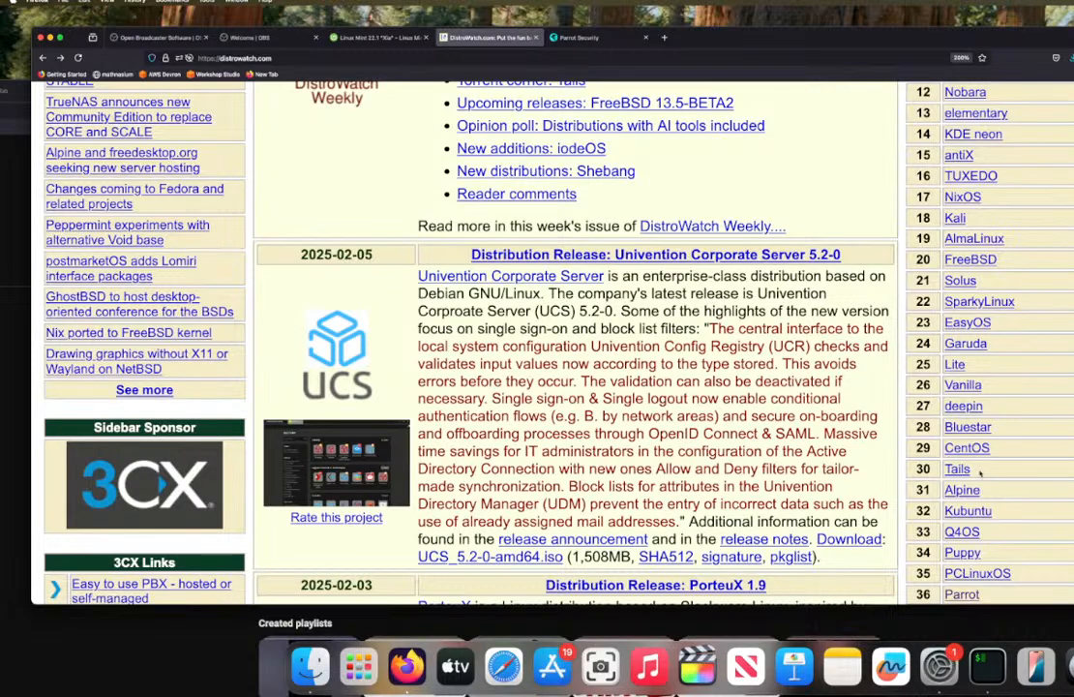
pyautogui.scroll(10, 980, 472)
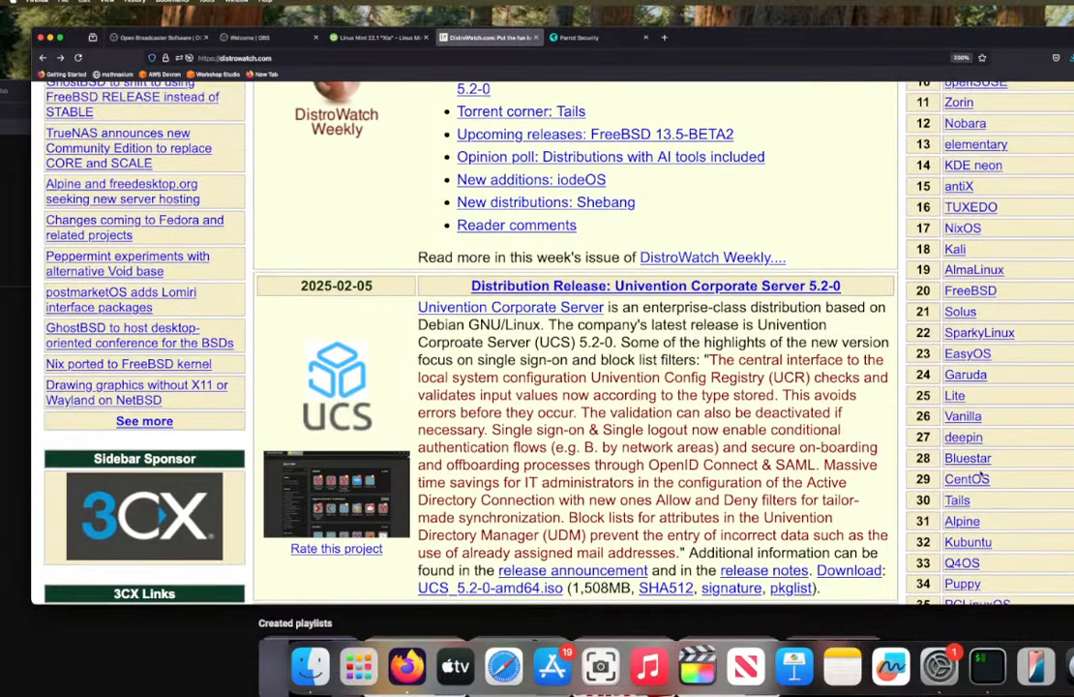
pyautogui.scroll(-6, 980, 472)
pyautogui.scroll(-5, 981, 472)
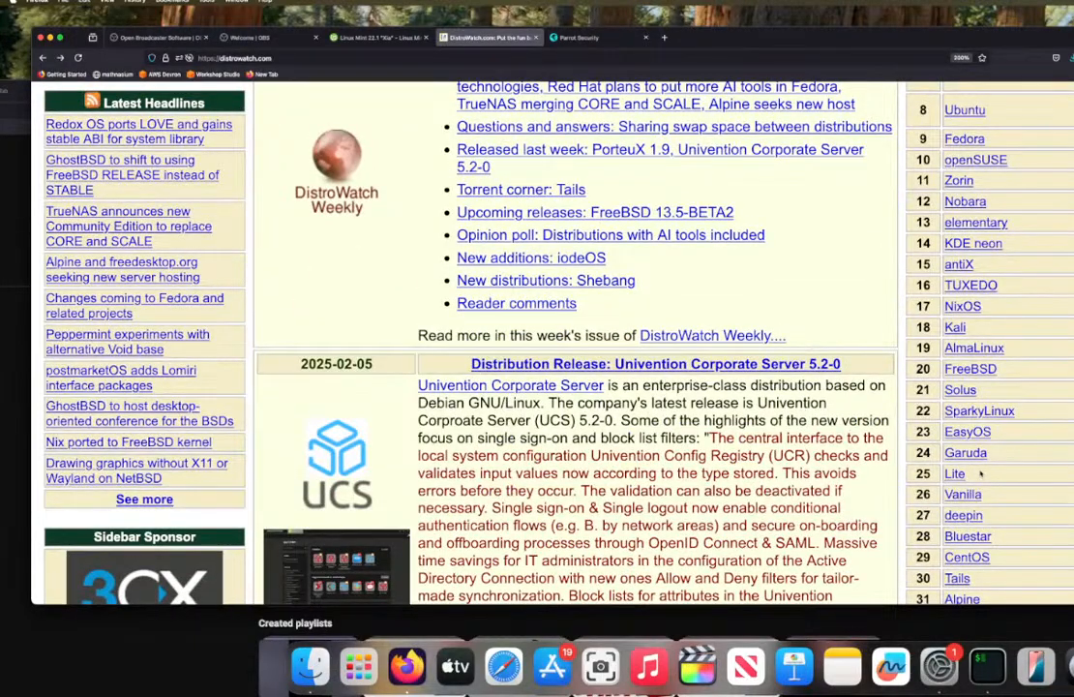
# Step: Close the DistroWatch tab and look over the Linux Mint 22.1 "Xia" Cinnamon Edition download page
pyautogui.click(604, 41)
pyautogui.click(535, 37)
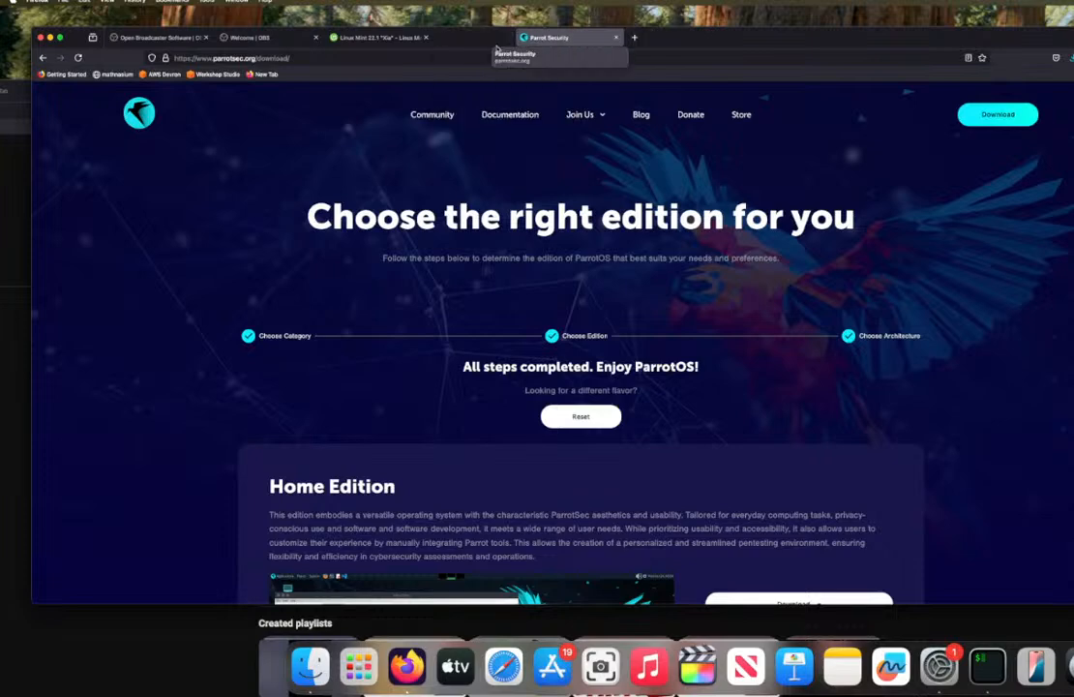
pyautogui.click(377, 39)
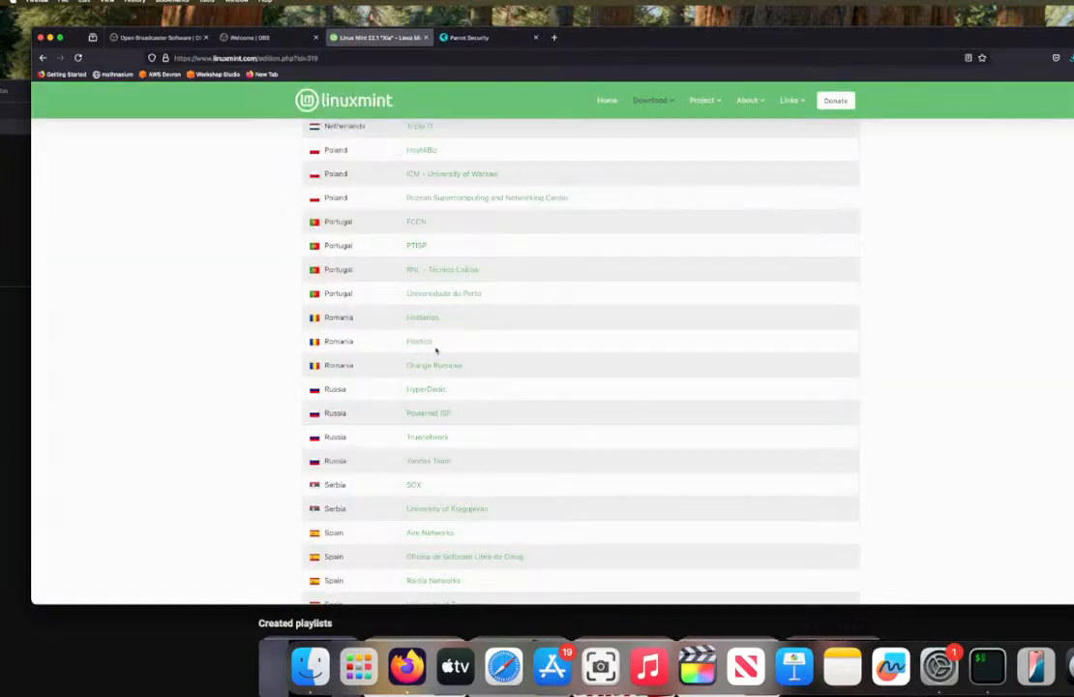
pyautogui.scroll(-20, 436, 350)
pyautogui.scroll(10, 435, 350)
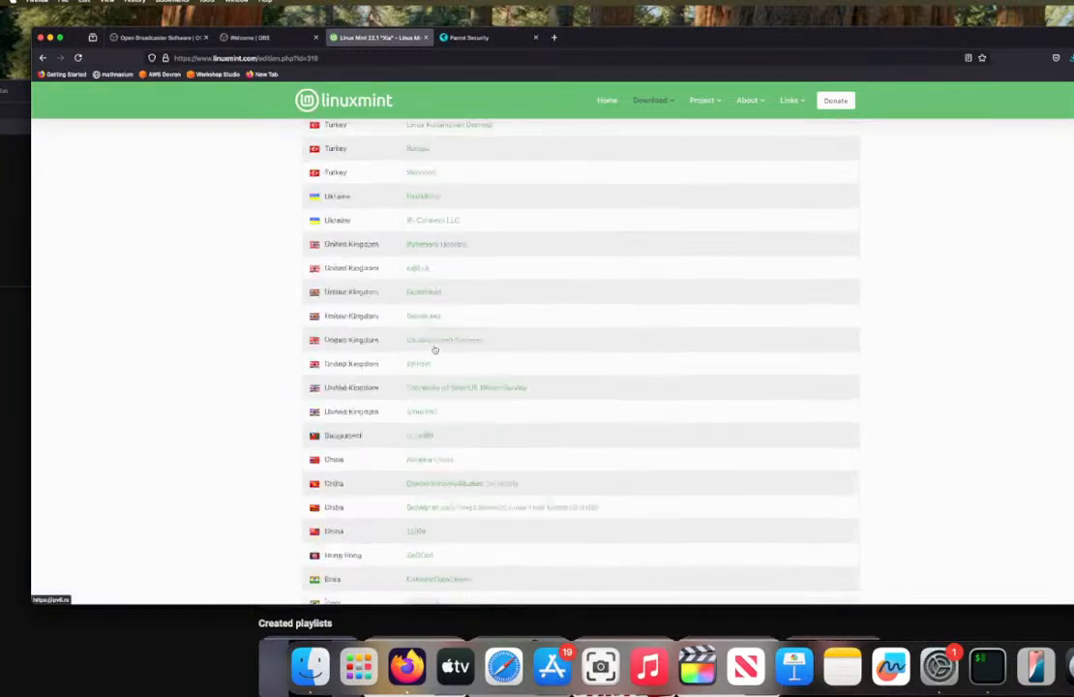
pyautogui.scroll(15, 434, 349)
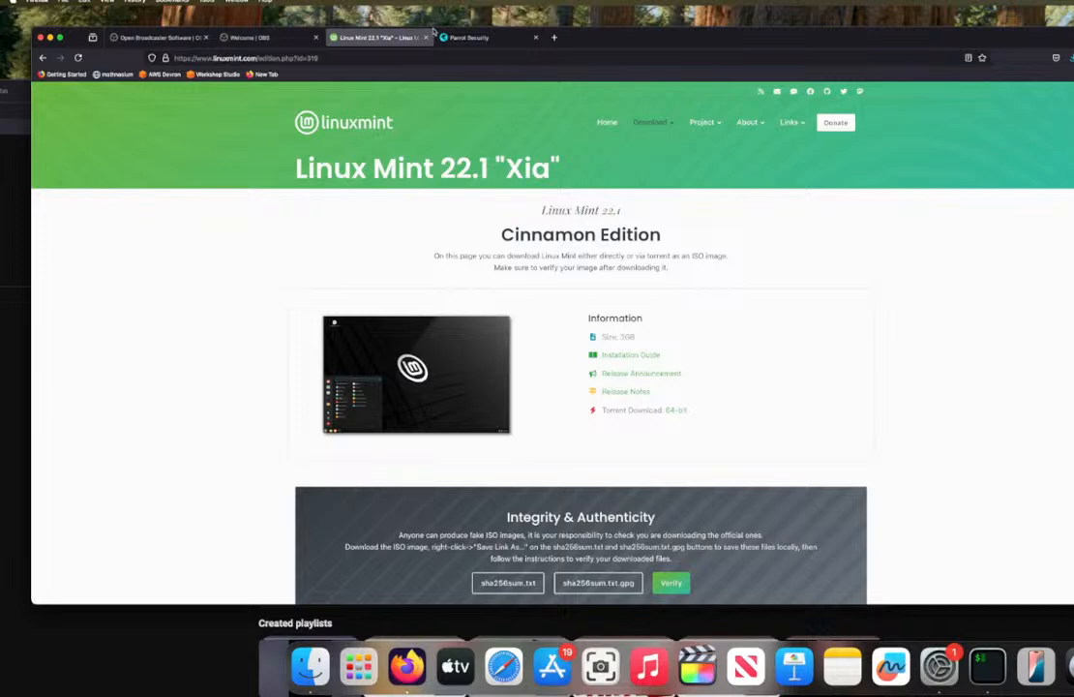
# Step: Close the Linux Mint, Parrot Security and OBS Welcome tabs, keeping the OBS Studio home page open
pyautogui.click(426, 39)
pyautogui.click(425, 39)
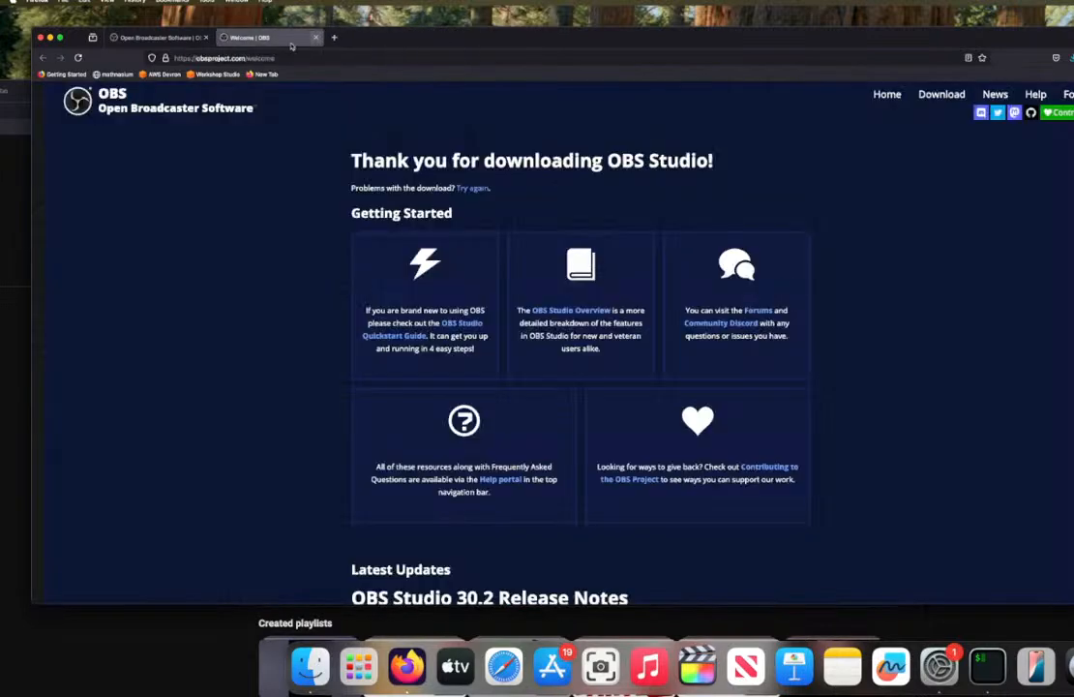
pyautogui.click(319, 38)
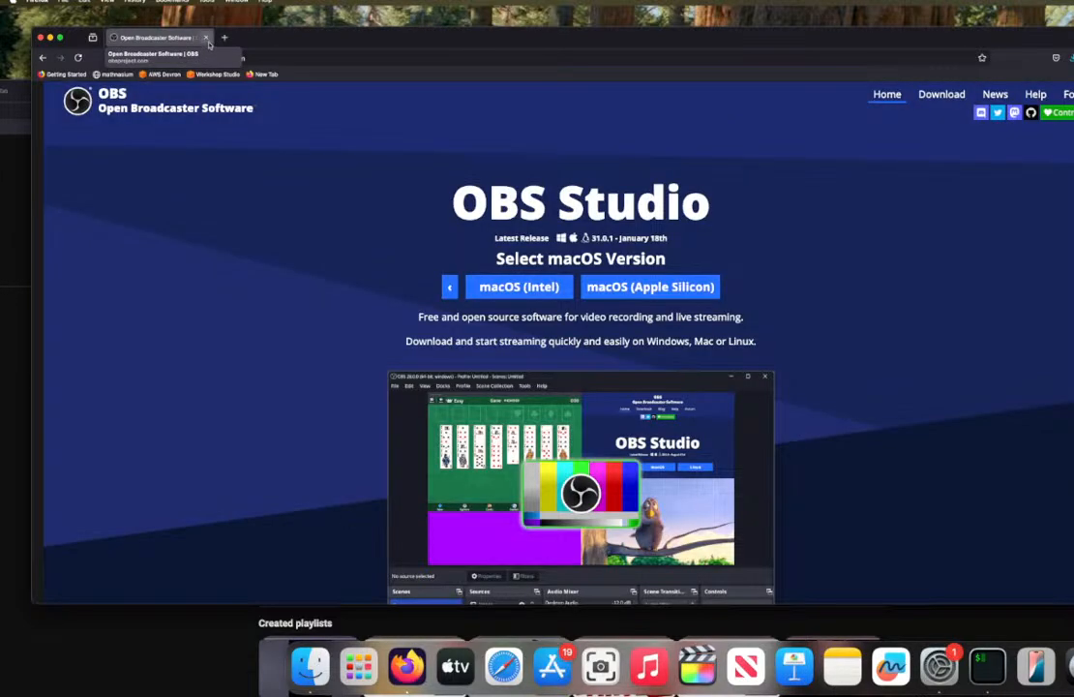
# Step: Close the OBS Studio tab and move the YouTube browser window down to uncover the windows behind it
pyautogui.click(207, 44)
pyautogui.moveTo(232, 89); pyautogui.dragTo(106, 110)
pyautogui.click(601, 43)
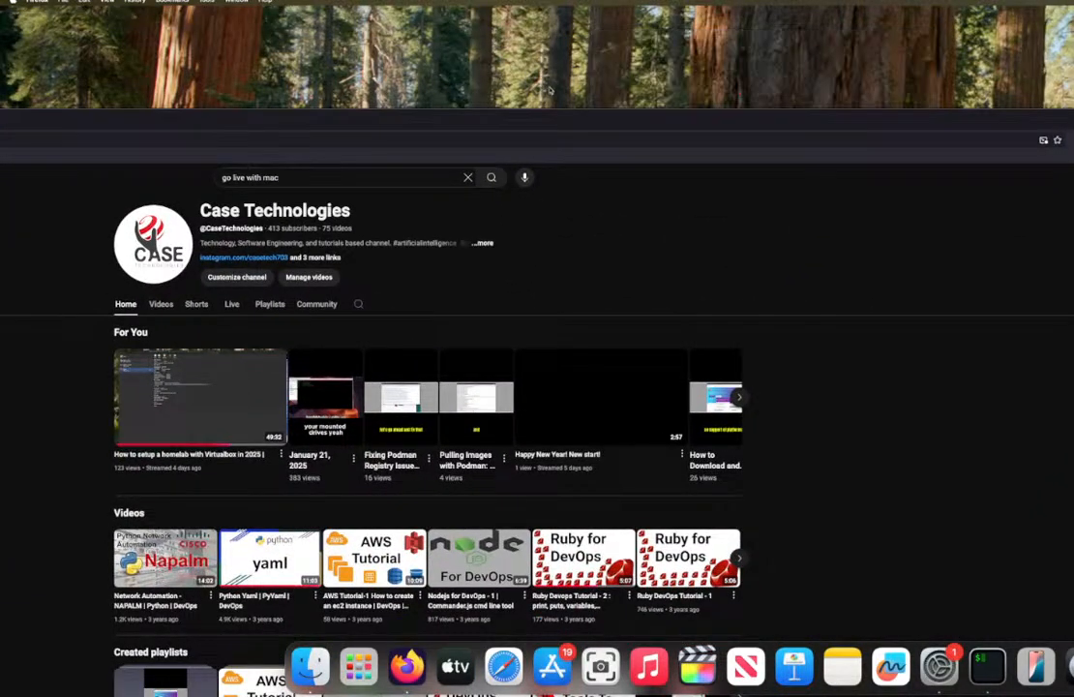
pyautogui.moveTo(506, 134); pyautogui.dragTo(815, 348)
pyautogui.moveTo(378, 245); pyautogui.dragTo(600, 265)
pyautogui.click(522, 270)
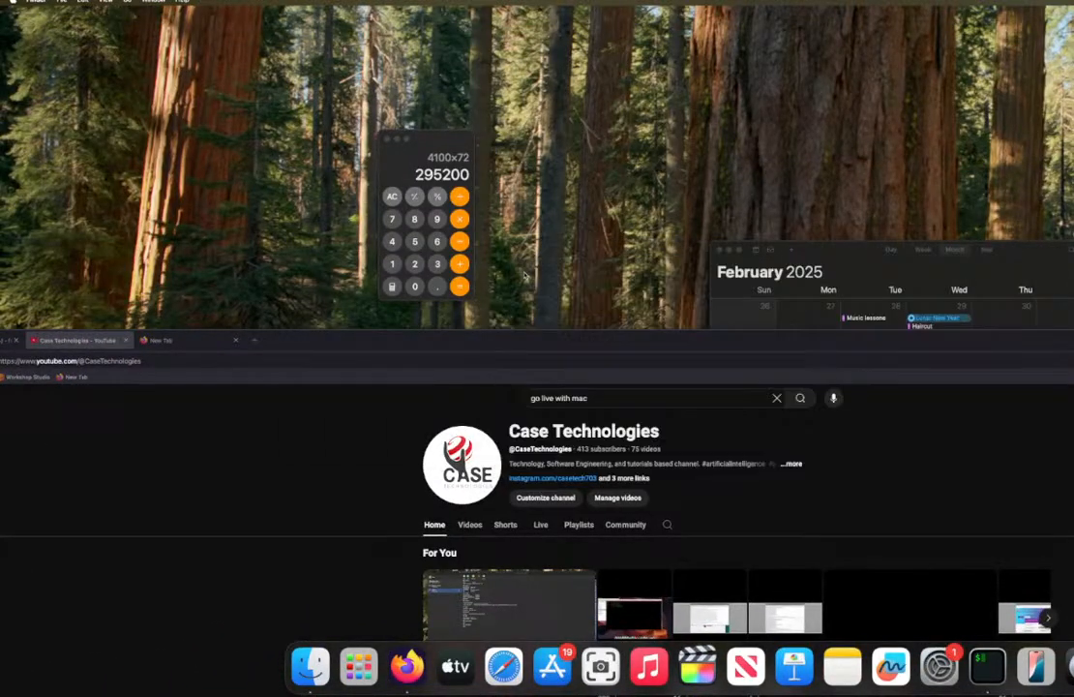
# Step: Close the Calendar window and move the YouTube browser window down until the desktop is almost fully clear
pyautogui.click(721, 251)
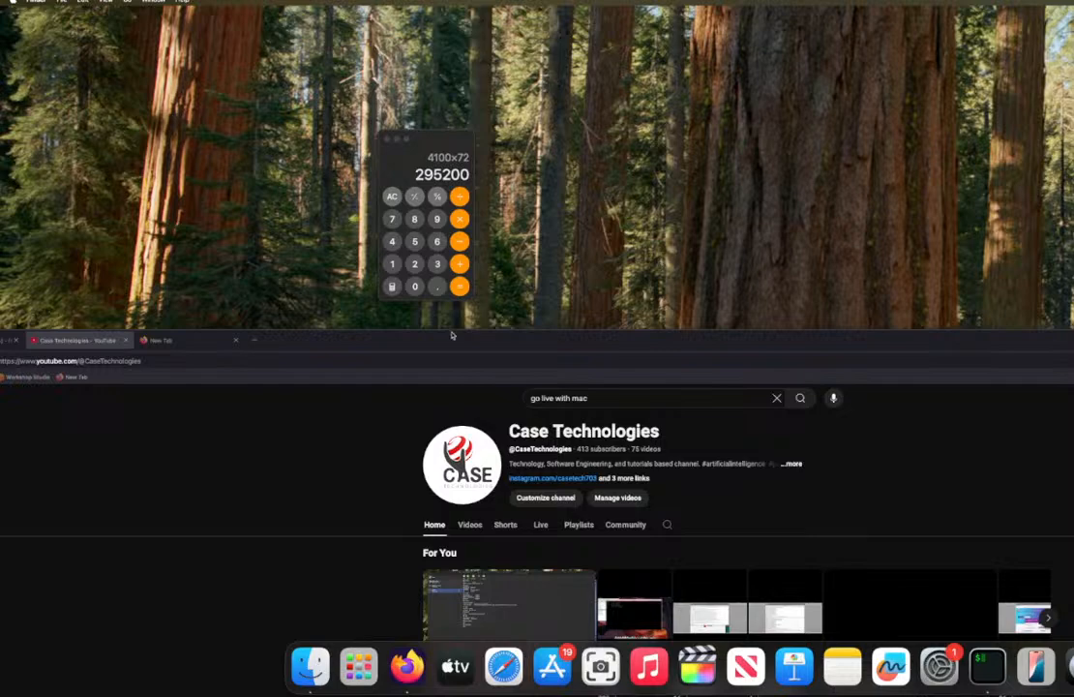
pyautogui.moveTo(451, 334); pyautogui.dragTo(600, 608)
pyautogui.moveTo(539, 220); pyautogui.dragTo(105, 545)
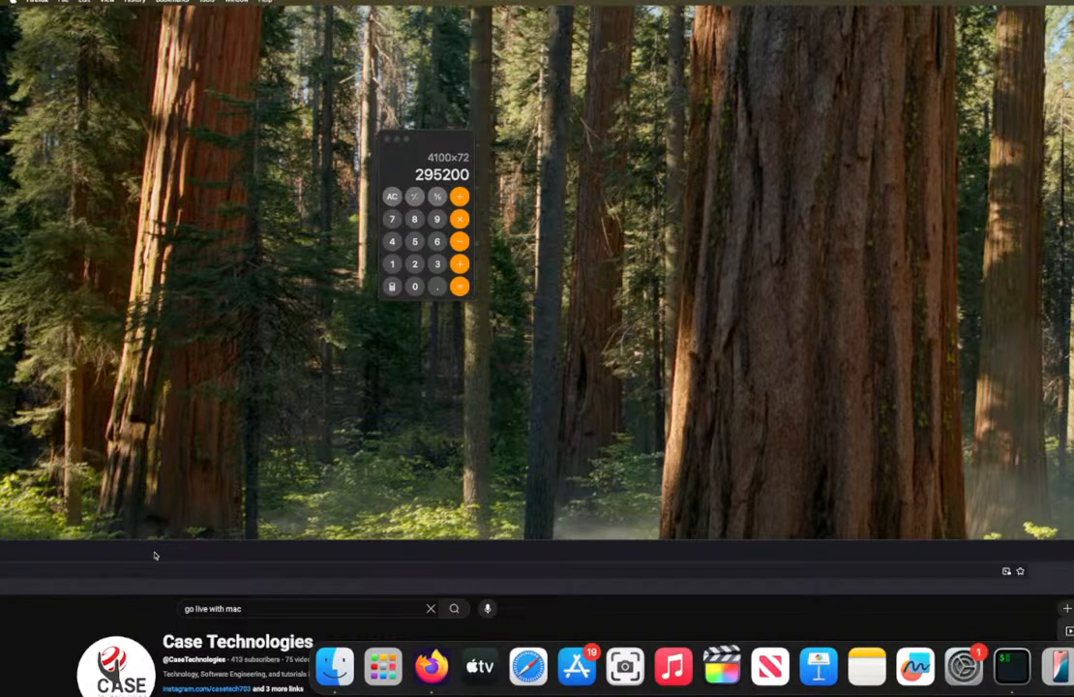
pyautogui.moveTo(155, 553); pyautogui.dragTo(36, 688)
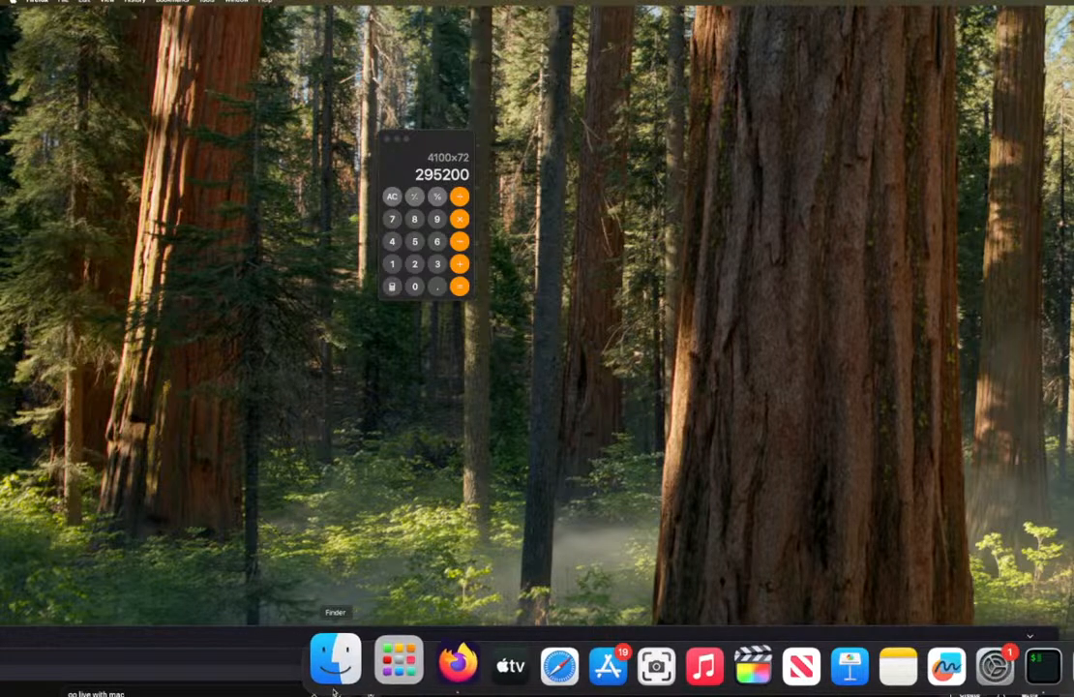
# Step: Try to find VirtualBox in Launchpad by searching for "virtual", and leave Launchpad
pyautogui.click(381, 660)
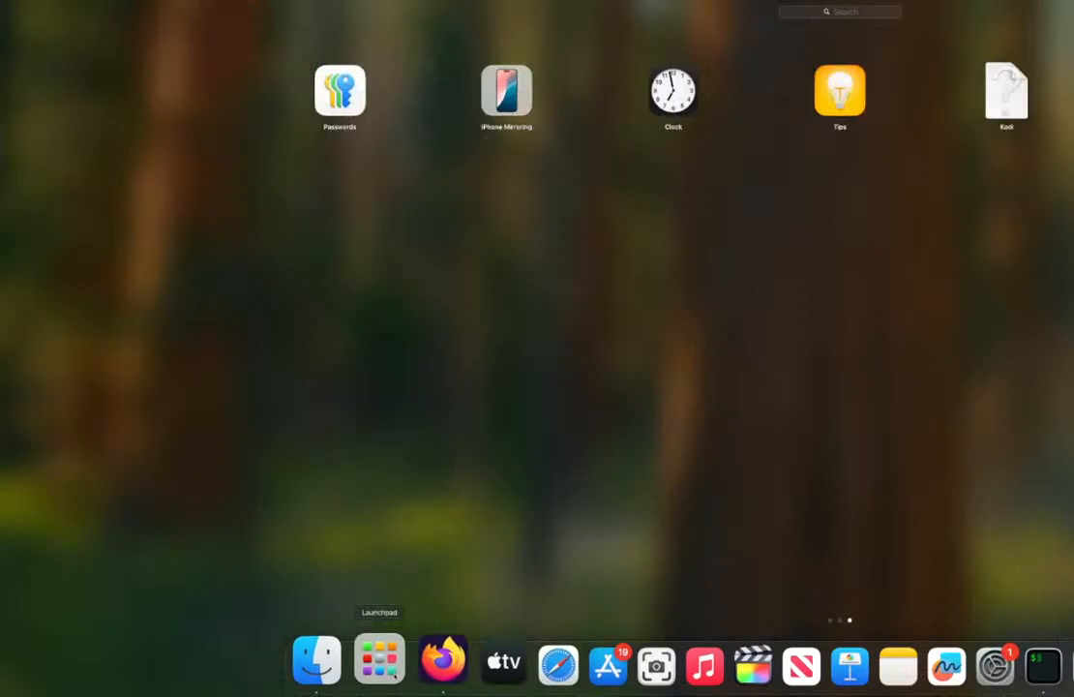
pyautogui.click(827, 12)
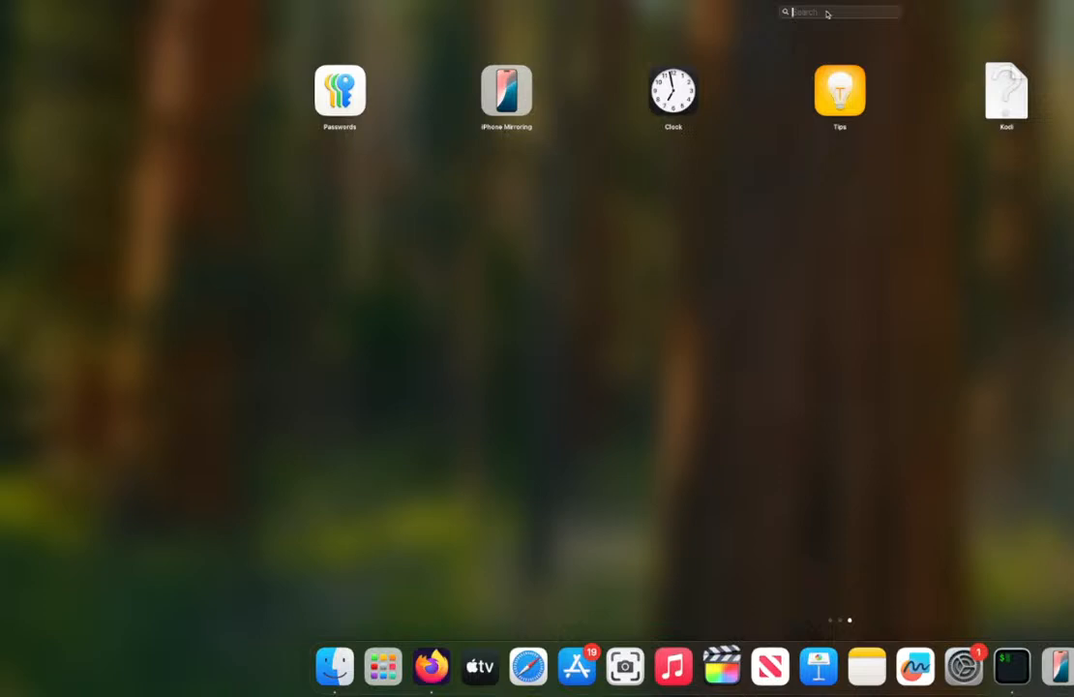
pyautogui.write('virtual')
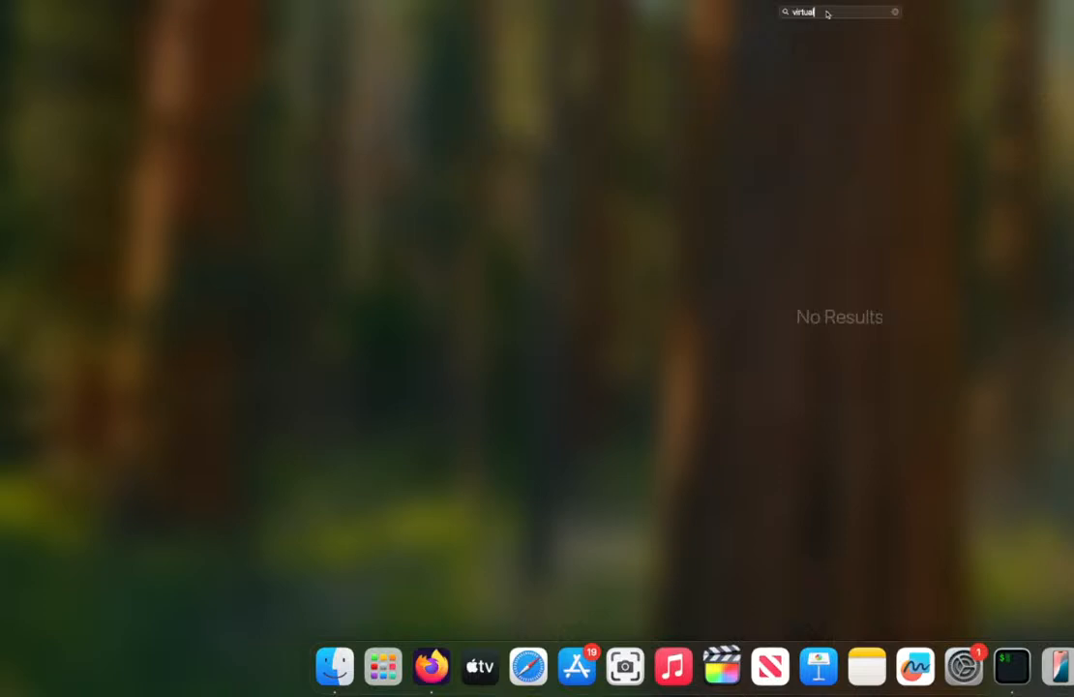
pyautogui.press('BackSpace')
pyautogui.press('BackSpace')
pyautogui.press('BackSpace')
pyautogui.press('BackSpace')
pyautogui.press('BackSpace')
pyautogui.press('BackSpace')
pyautogui.press('BackSpace')
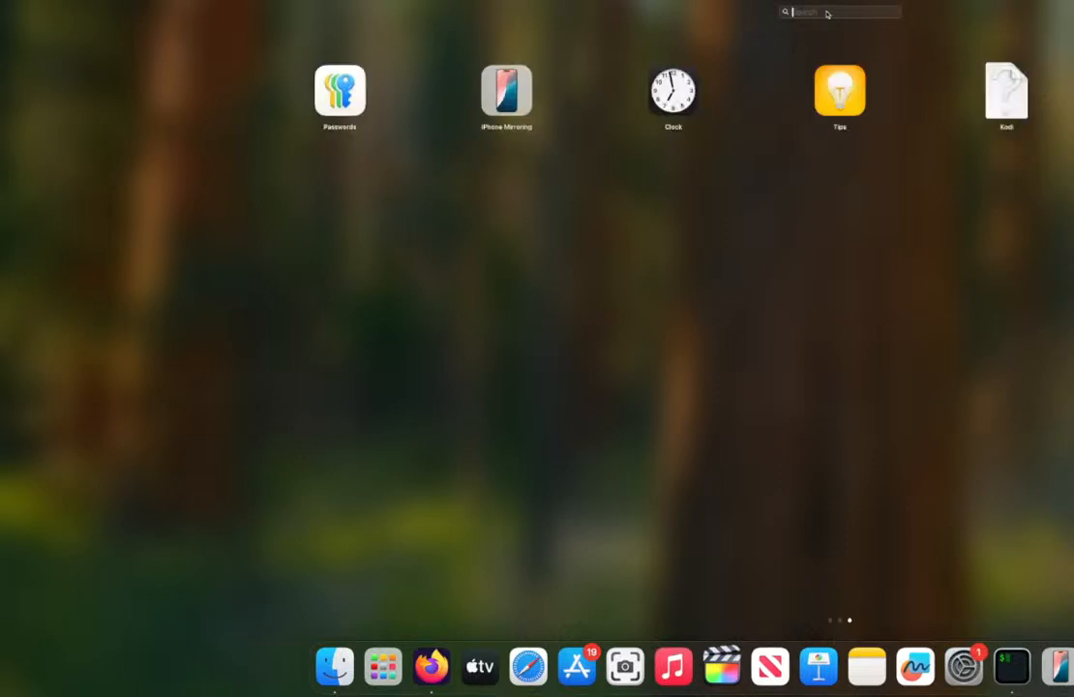
pyautogui.write('v')
pyautogui.press('BackSpace')
pyautogui.press('BackSpace')
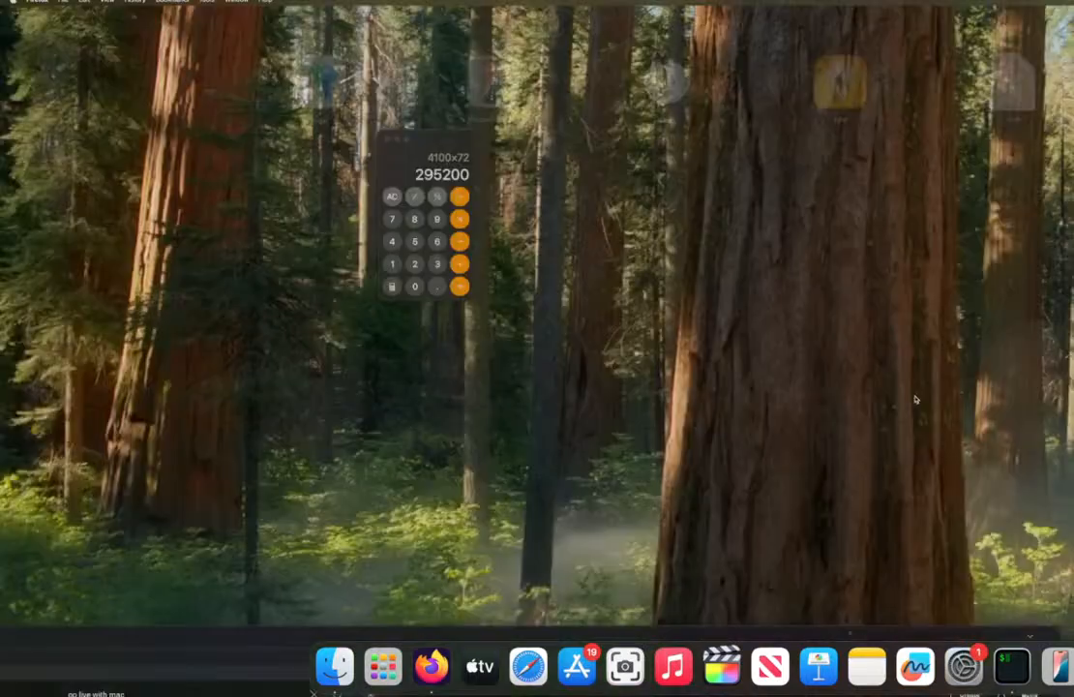
pyautogui.click(796, 346)
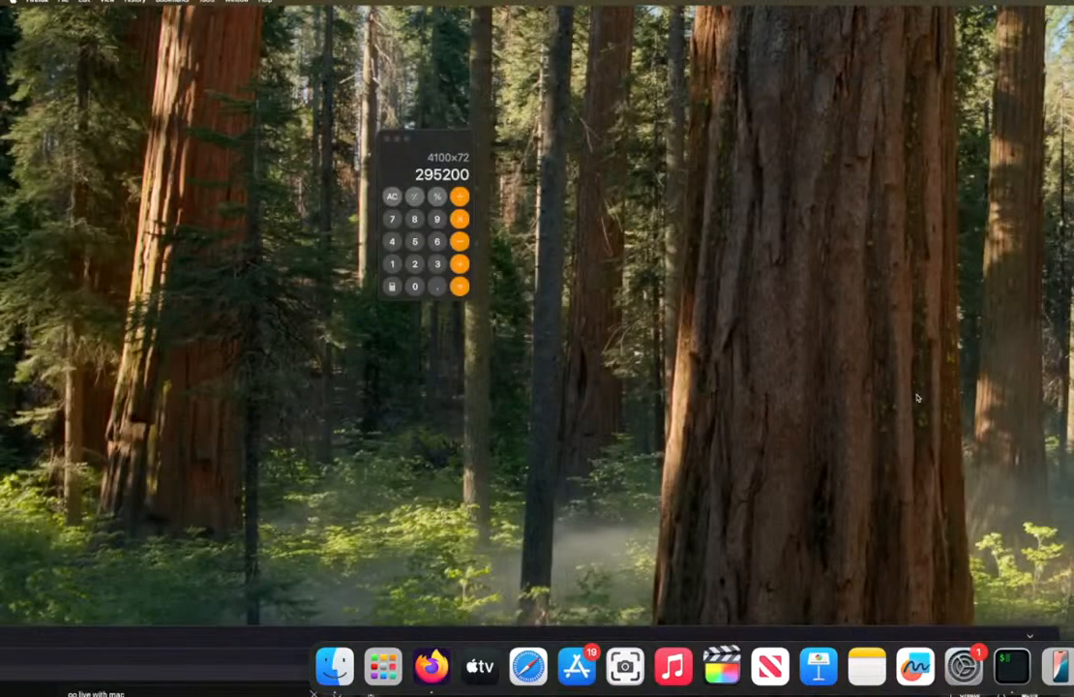
# Step: Open the Applications folder in Finder and add VirtualBox to the Dock
pyautogui.click(356, 280)
pyautogui.click(125, 3)
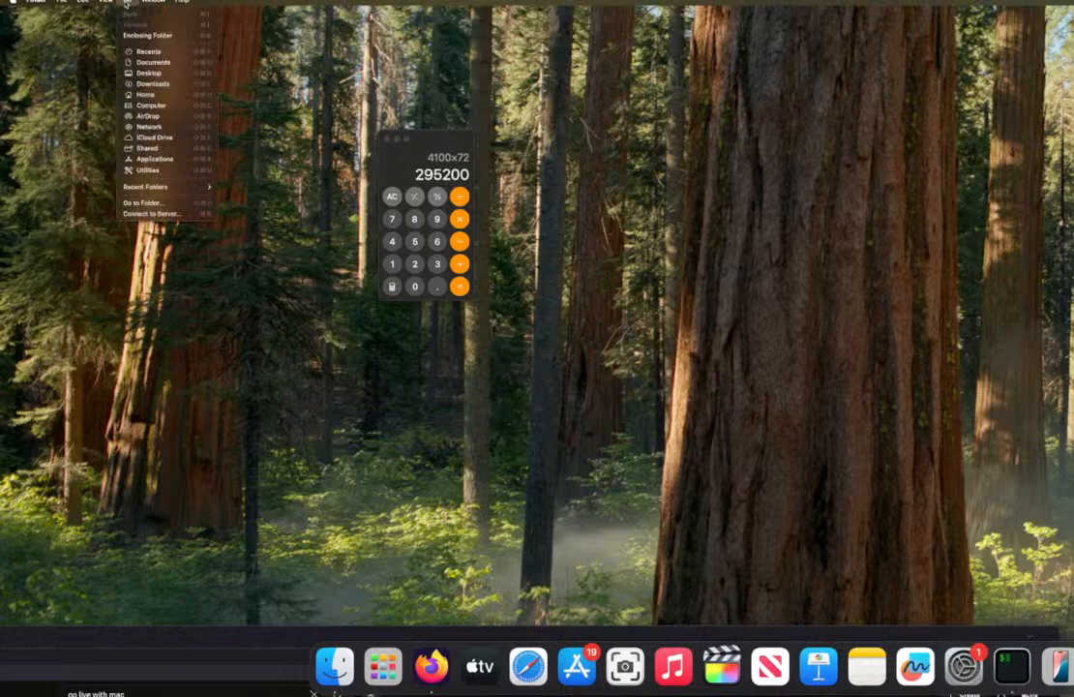
pyautogui.click(145, 158)
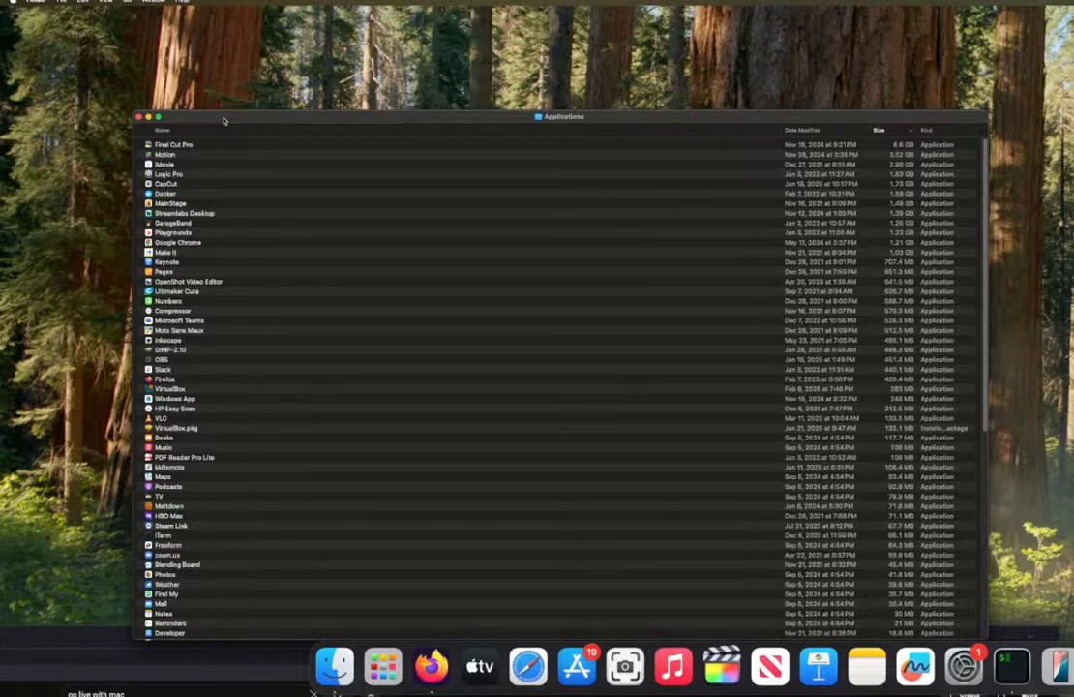
pyautogui.moveTo(226, 120); pyautogui.dragTo(1073, 135)
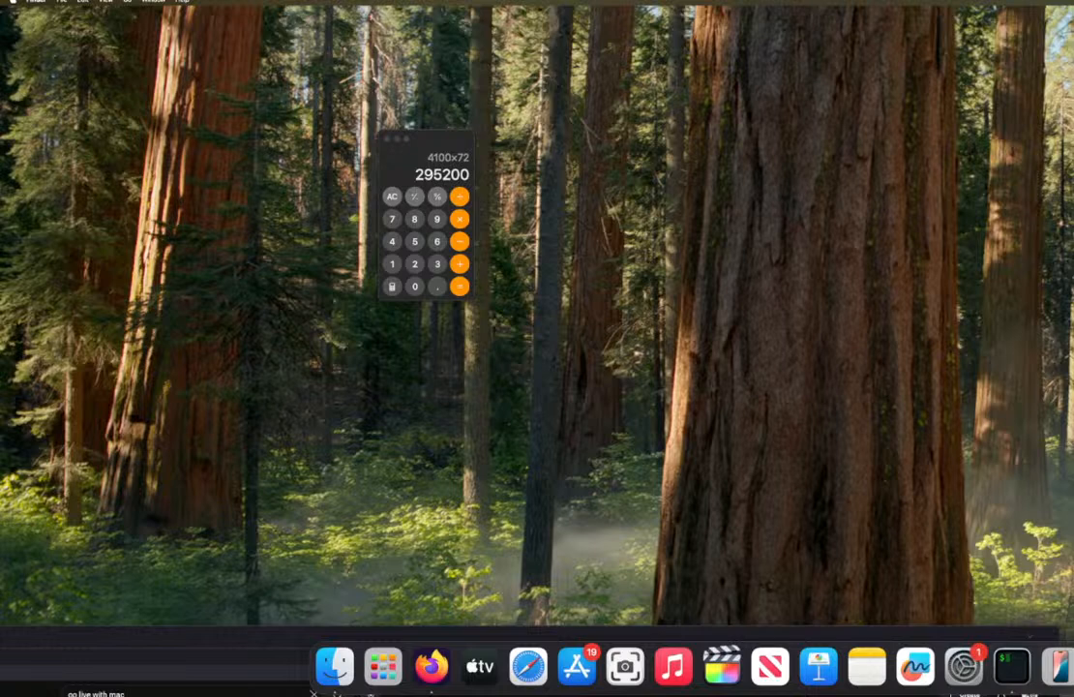
pyautogui.moveTo(900, 518); pyautogui.dragTo(782, 665)
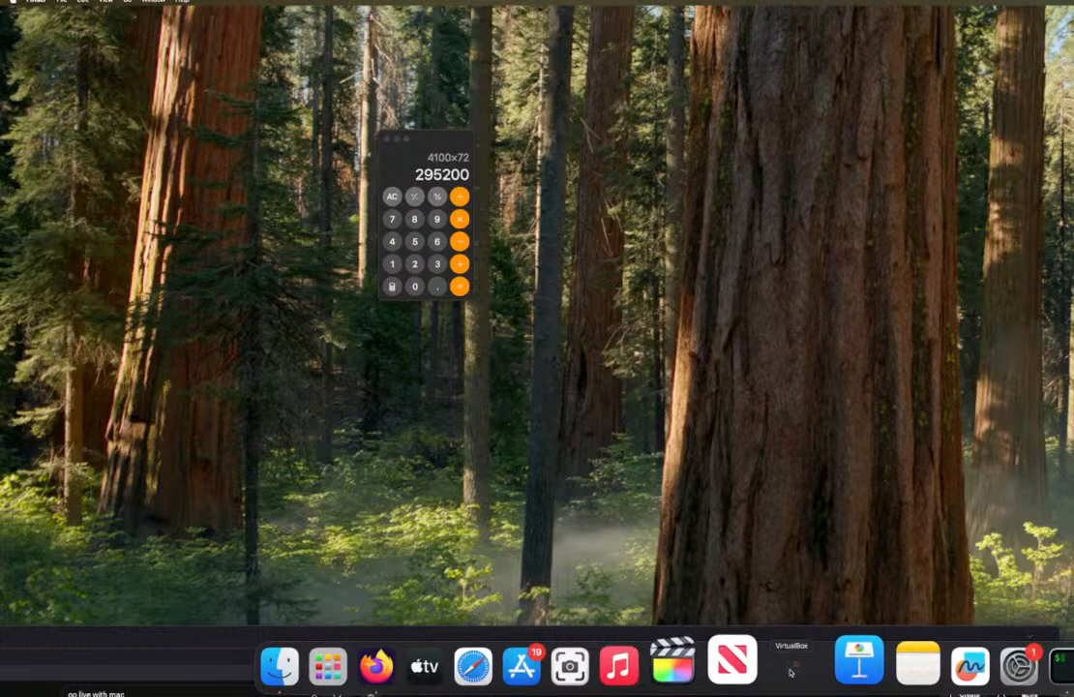
pyautogui.click(813, 472)
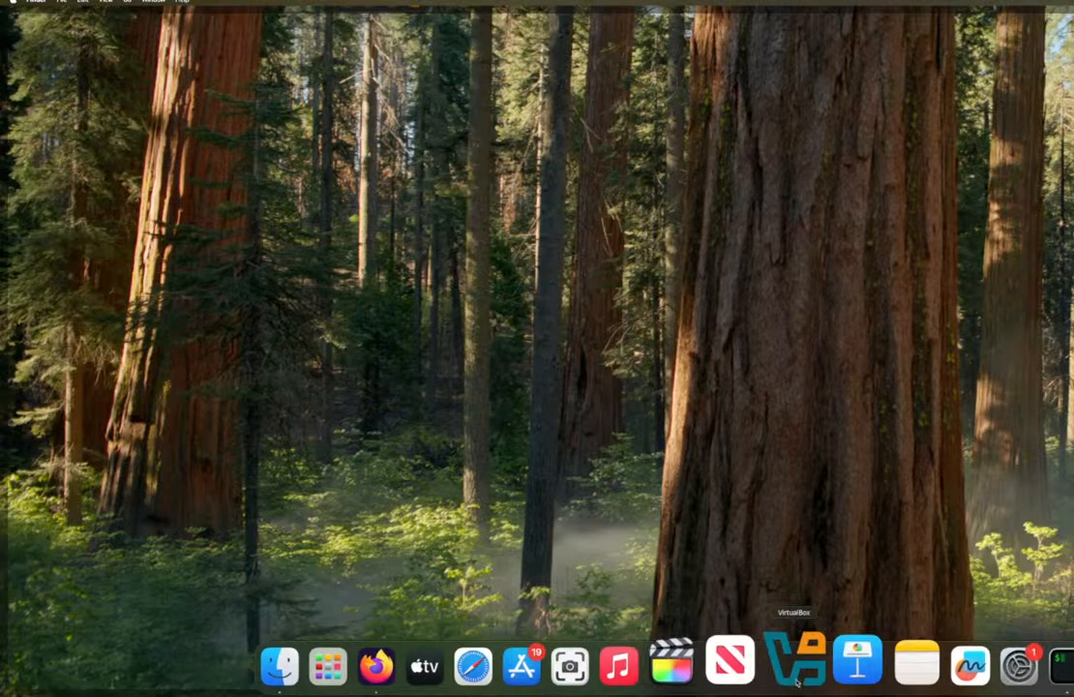
# Step: Launch VirtualBox from the Dock and arrange its Manager window so the machine list and toolbar are fully in view
pyautogui.click(800, 674)
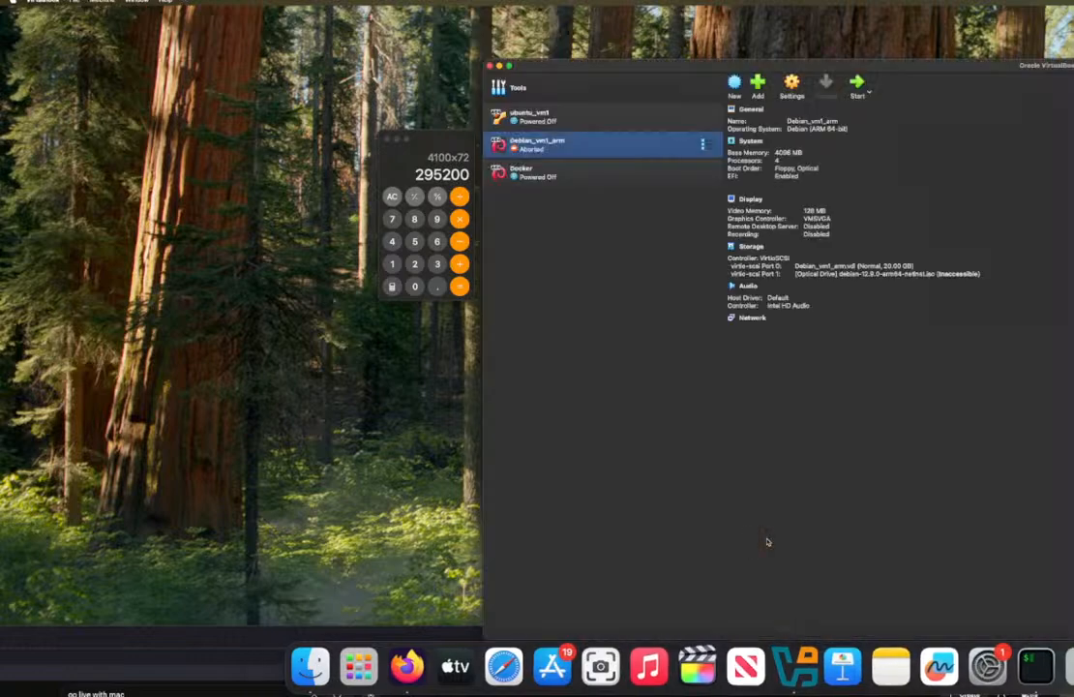
pyautogui.moveTo(877, 68); pyautogui.dragTo(412, 24)
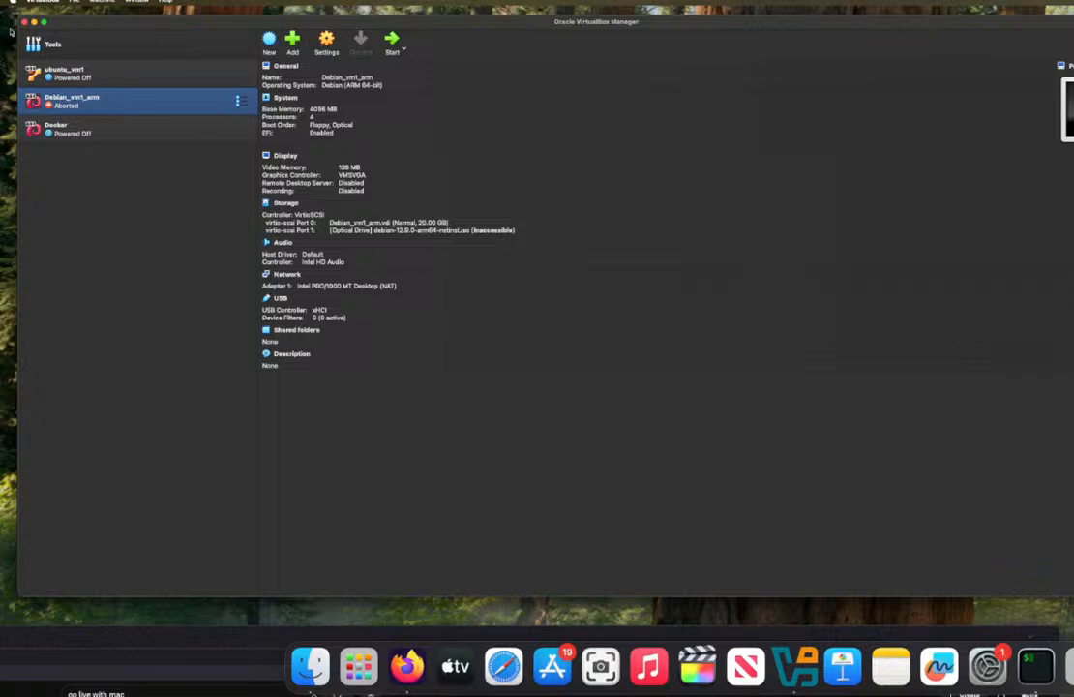
pyautogui.moveTo(17, 18); pyautogui.dragTo(108, 72)
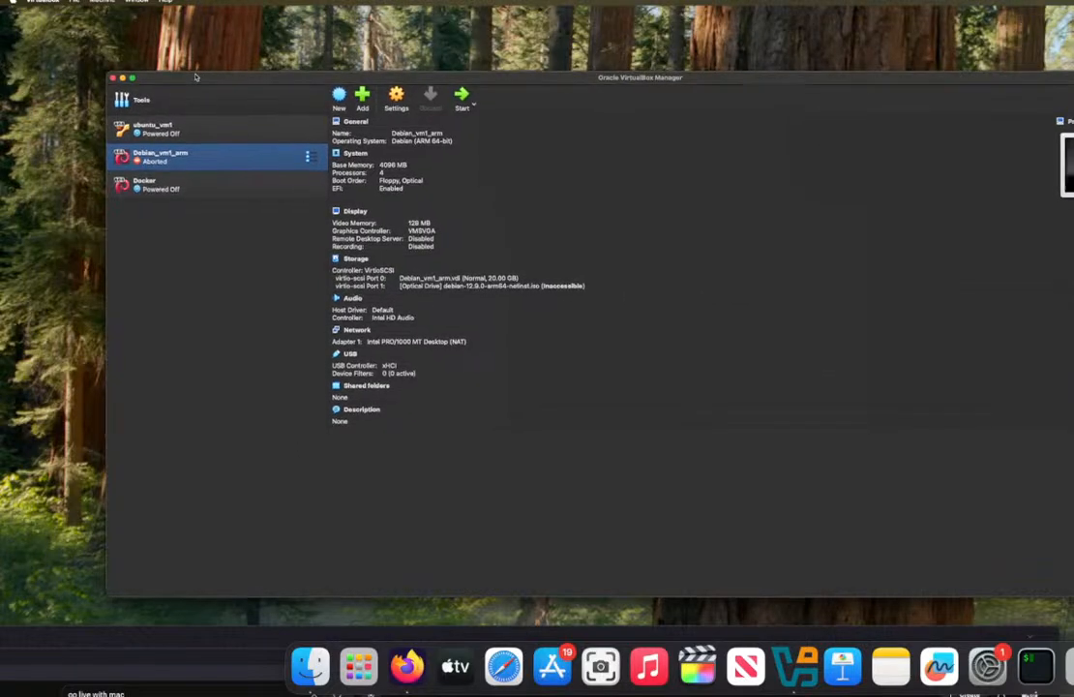
pyautogui.moveTo(196, 76); pyautogui.dragTo(134, 36)
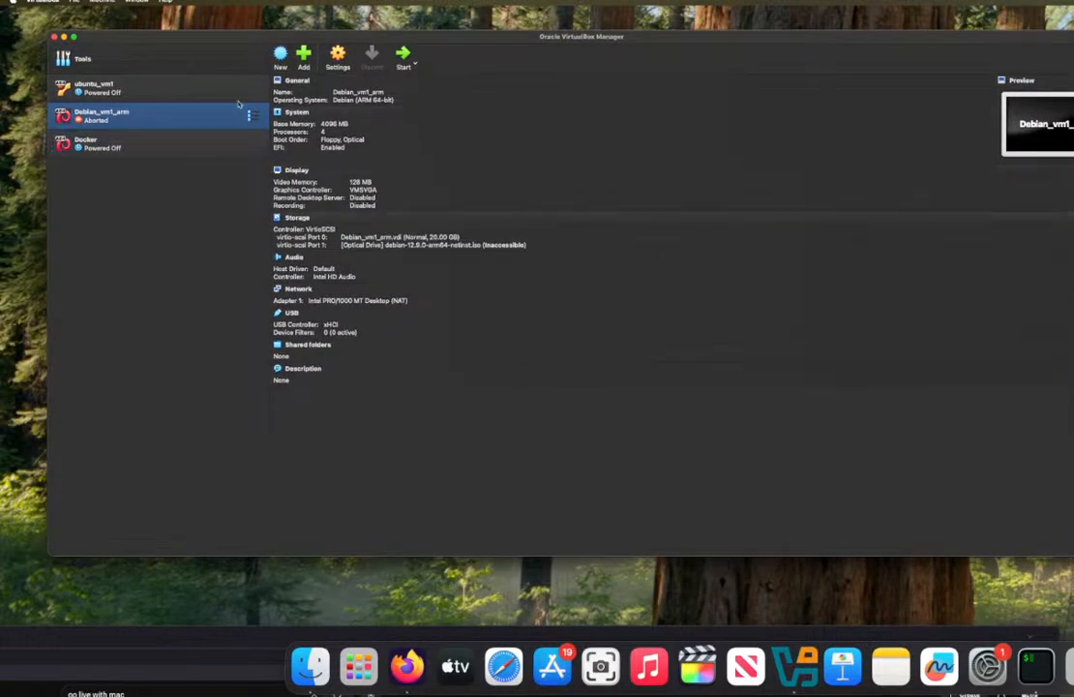
# Step: Start creating a new virtual machine and name it Pen1
pyautogui.click(280, 55)
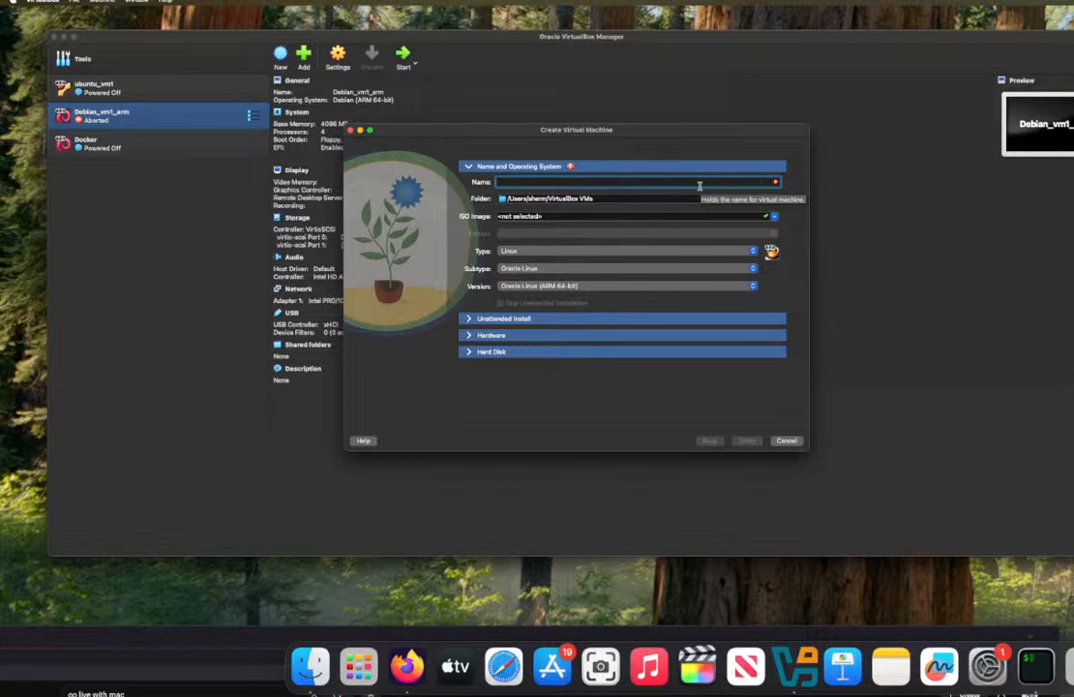
pyautogui.write('Per')
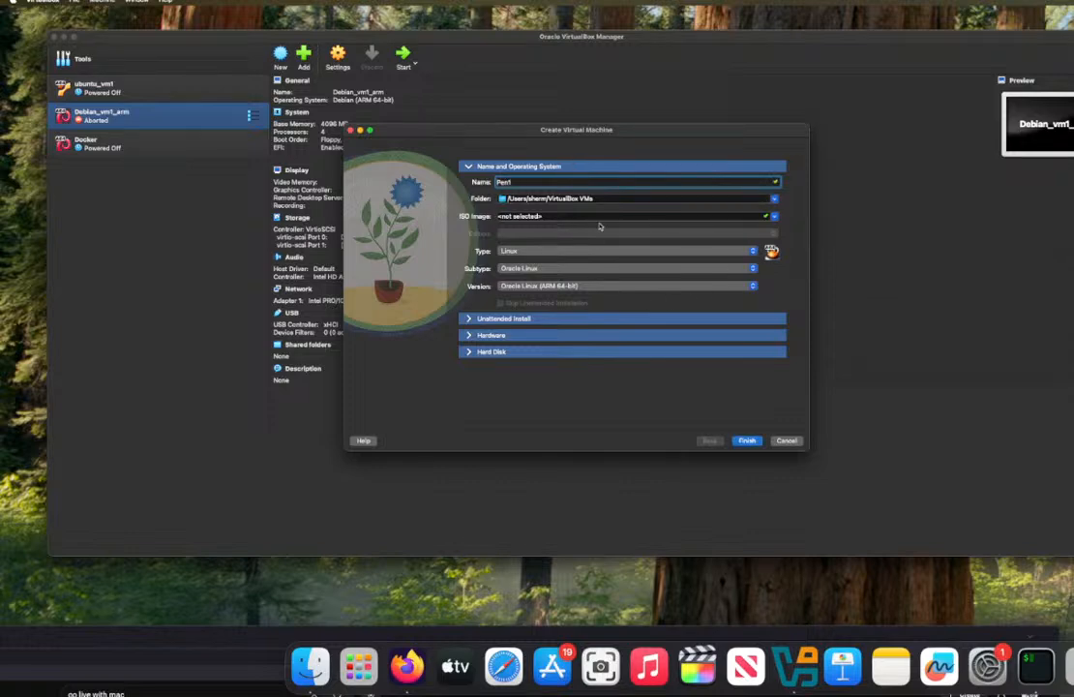
pyautogui.write('1')
# Step: Browse for another ISO image for the Pen1 machine and go to the Downloads folder
pyautogui.click(774, 217)
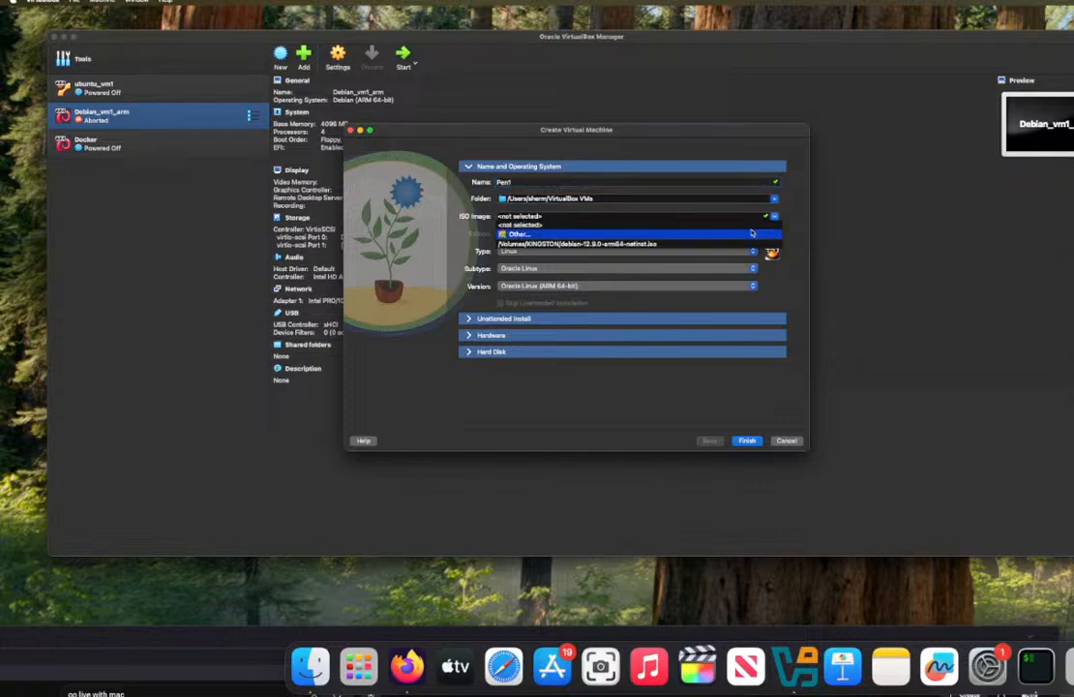
pyautogui.click(752, 233)
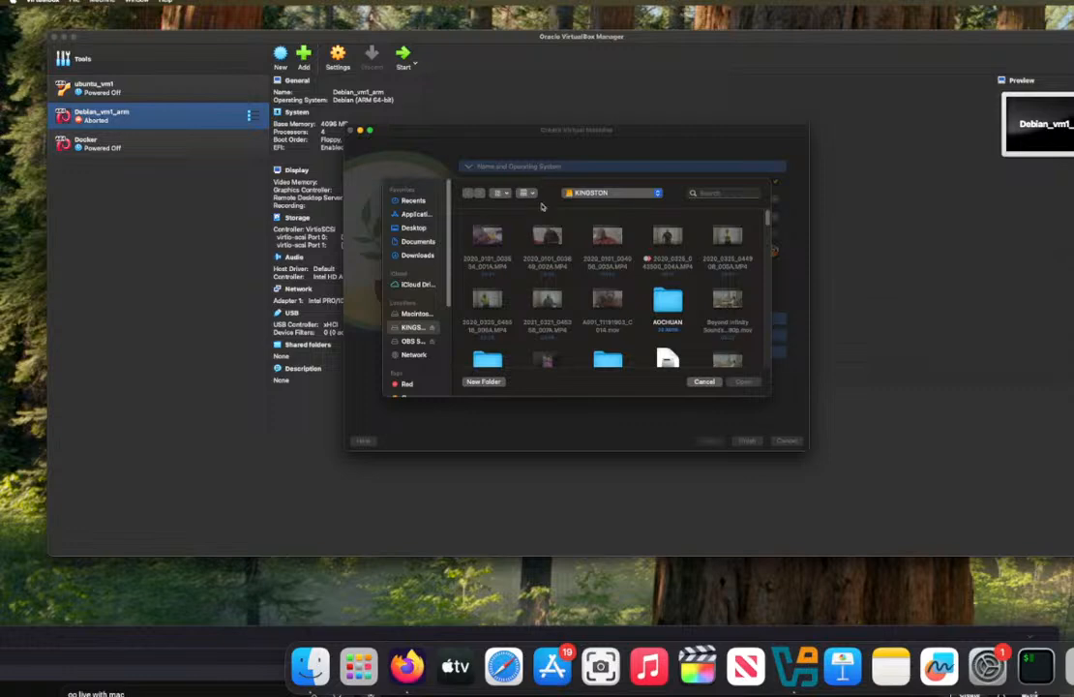
pyautogui.click(592, 194)
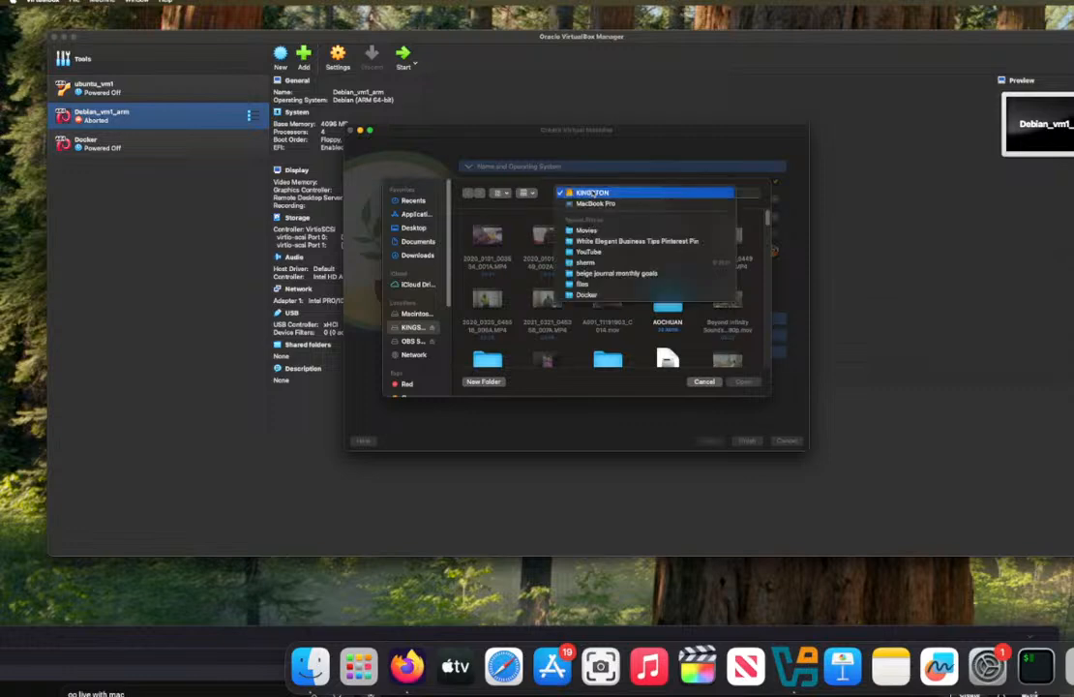
pyautogui.click(419, 259)
pyautogui.click(418, 256)
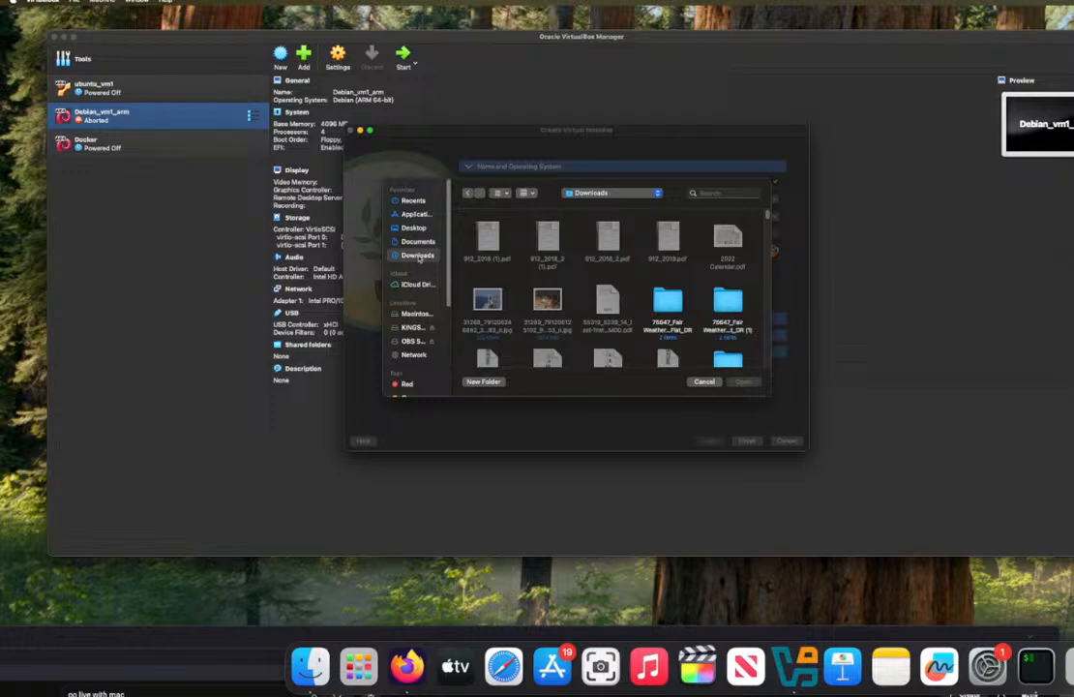
# Step: Group the Downloads files by Date Added and select the linuxmint-22.1 Cinnamon ISO file
pyautogui.scroll(-5, 519, 306)
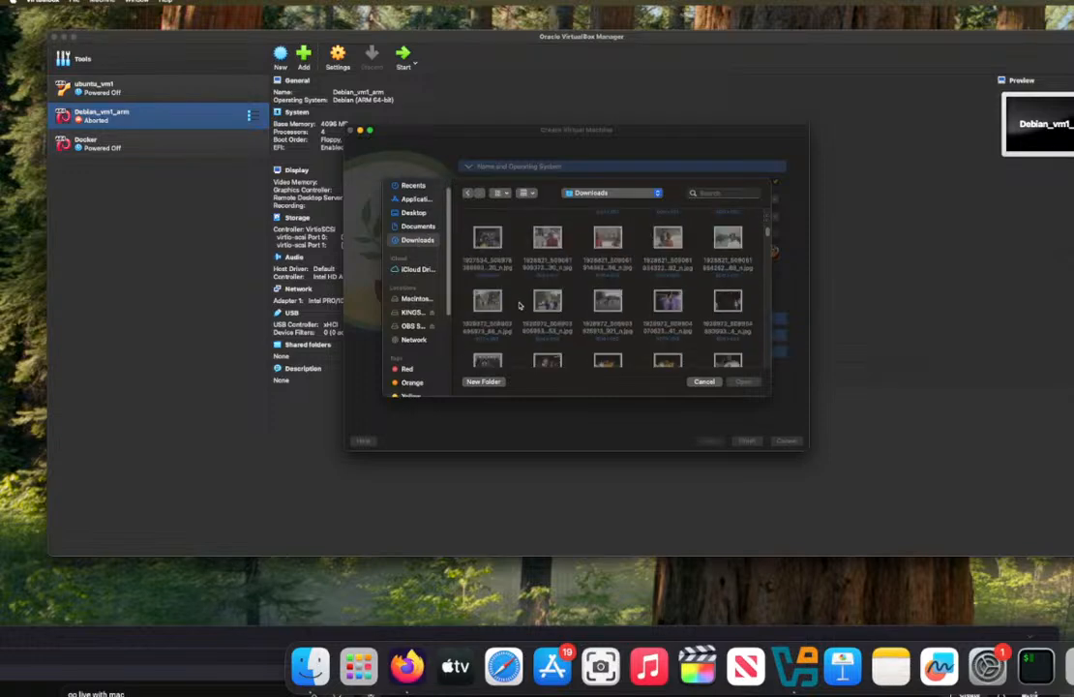
pyautogui.scroll(5, 519, 306)
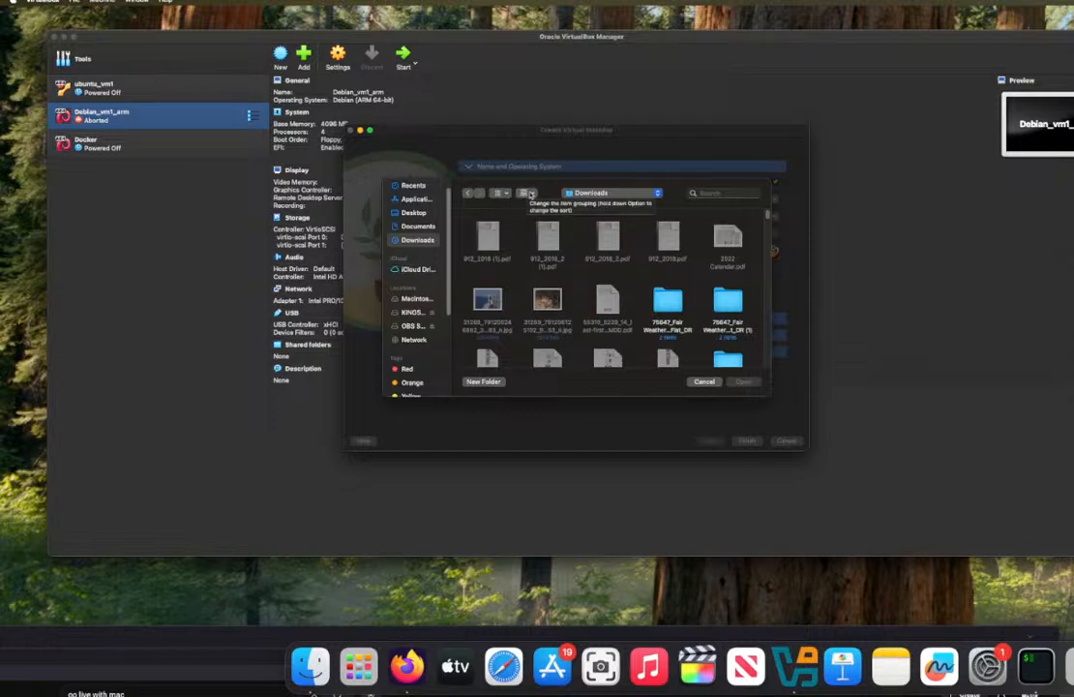
pyautogui.click(532, 194)
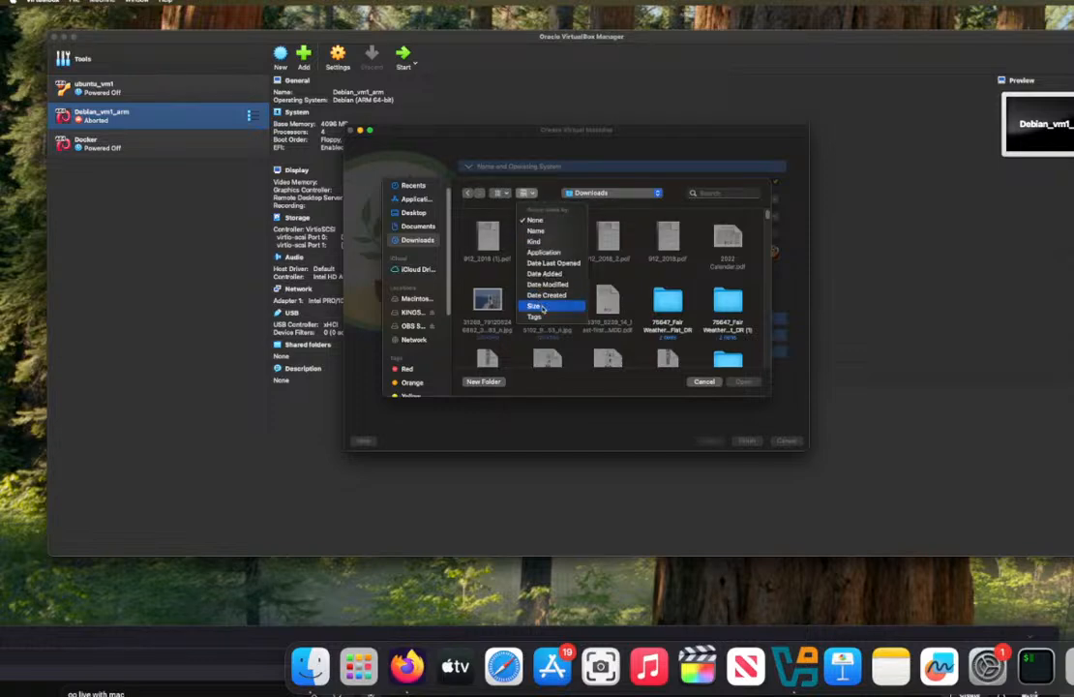
pyautogui.click(547, 275)
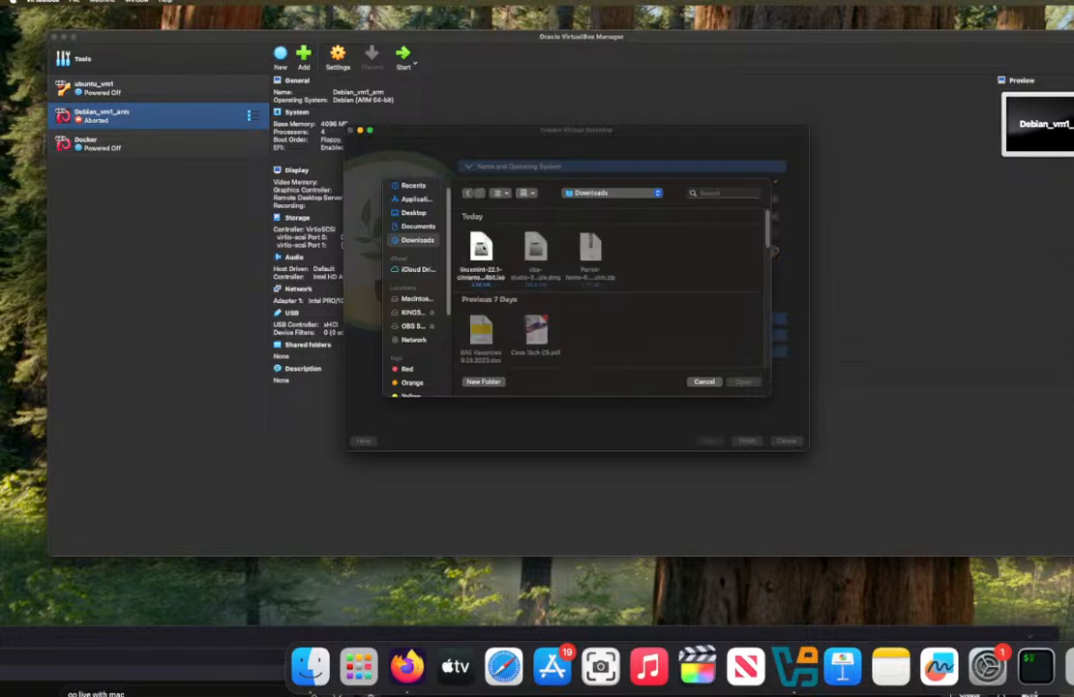
pyautogui.click(481, 250)
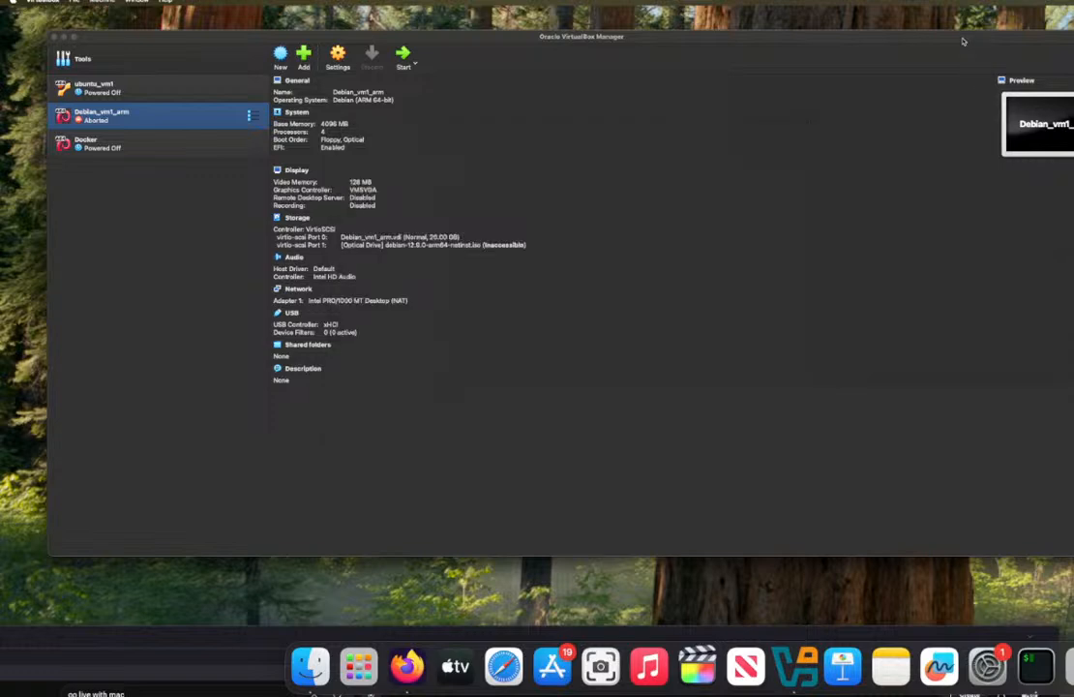
# Step: Look through the Data folder inside the extracted Parrot-home .utm folder for a usable image, and cancel the file selection
pyautogui.moveTo(971, 60); pyautogui.dragTo(1073, 58)
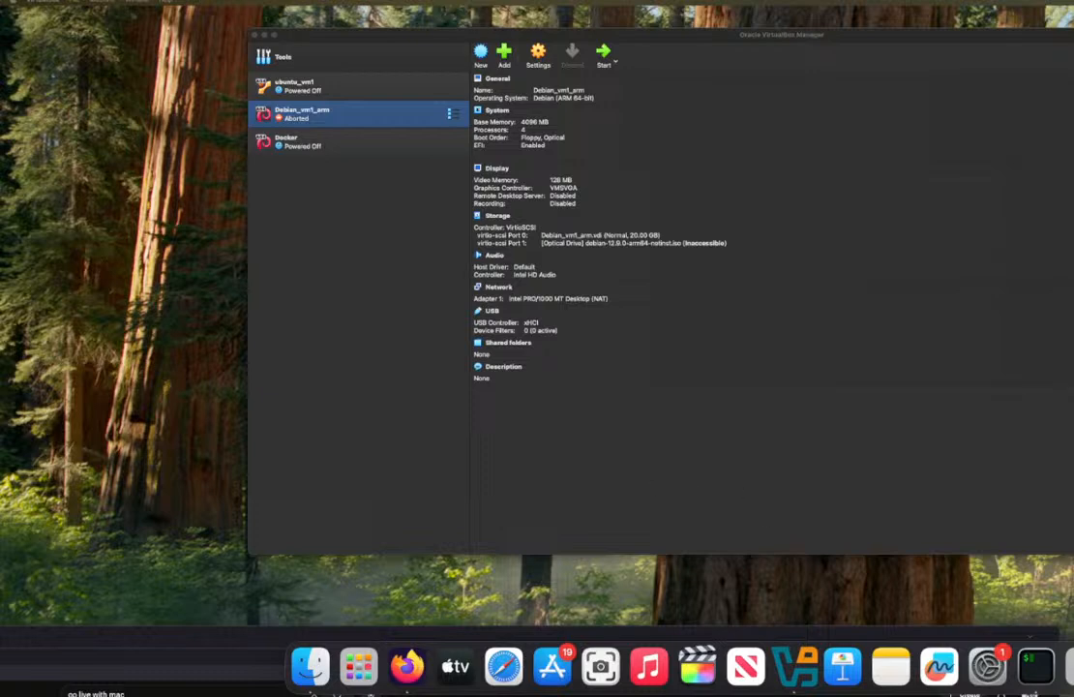
pyautogui.click(405, 660)
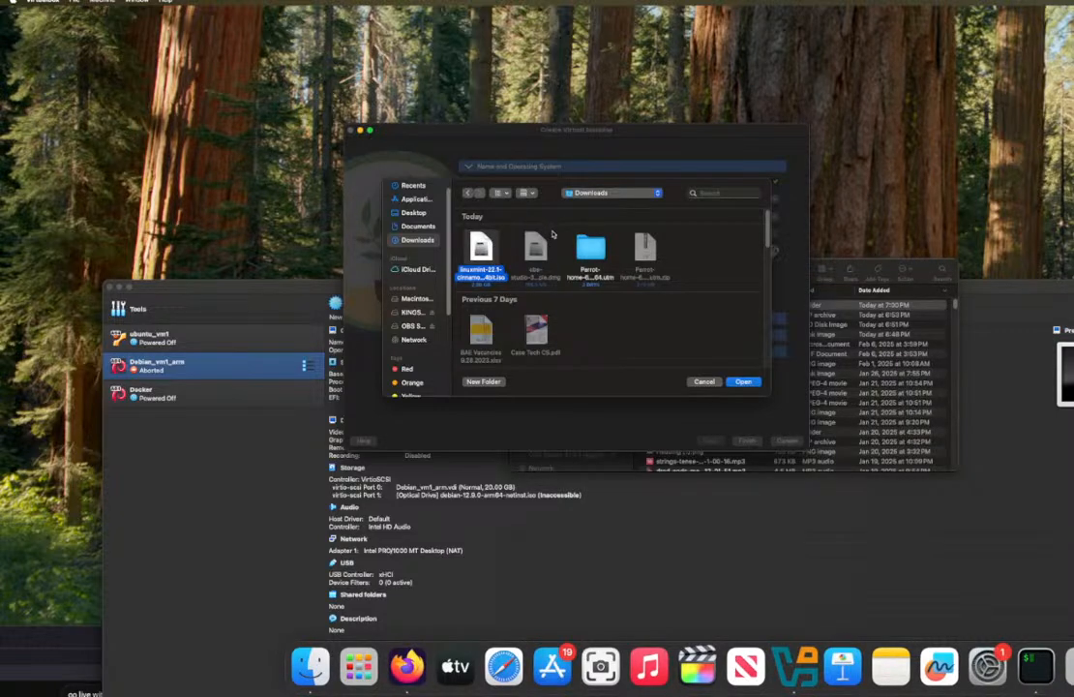
pyautogui.doubleClick(590, 248)
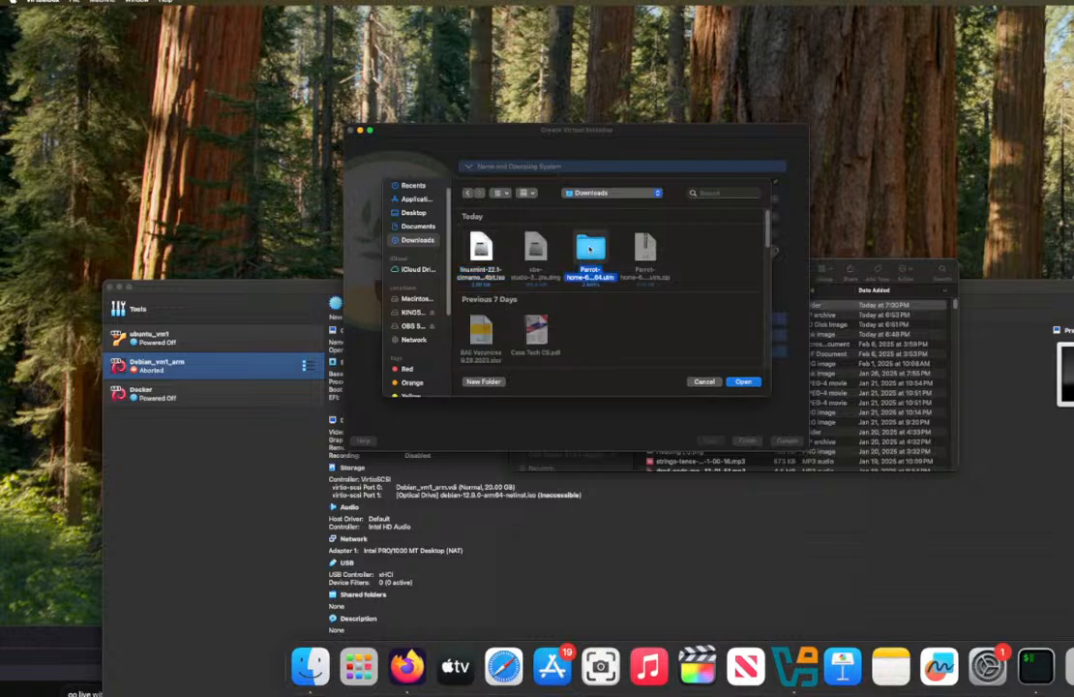
pyautogui.doubleClick(547, 254)
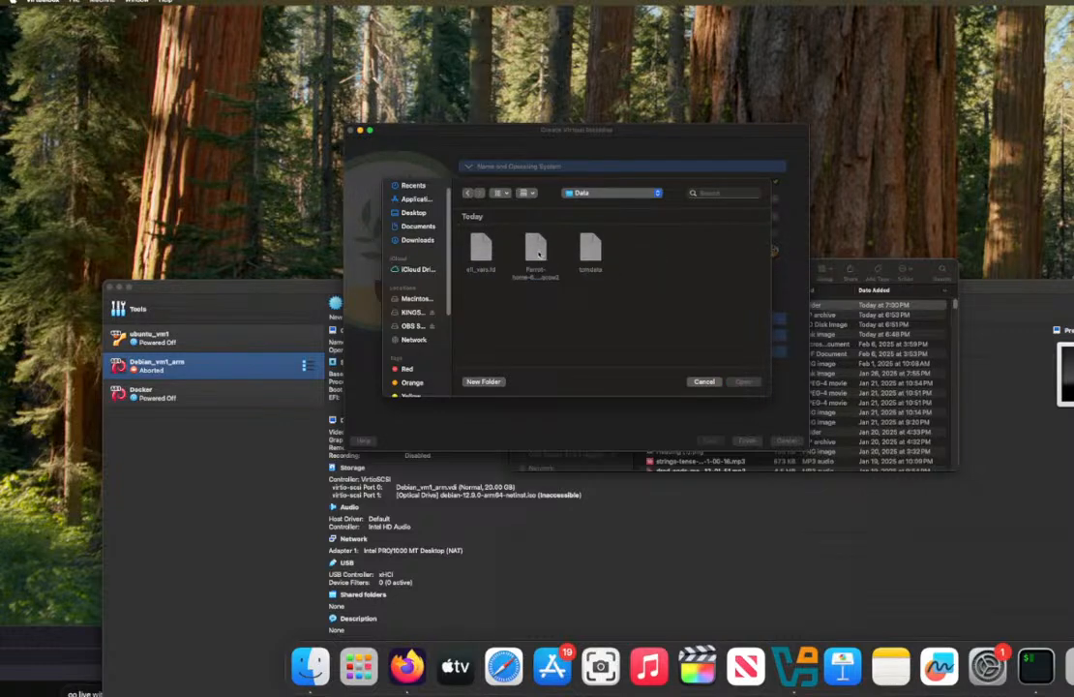
pyautogui.click(703, 382)
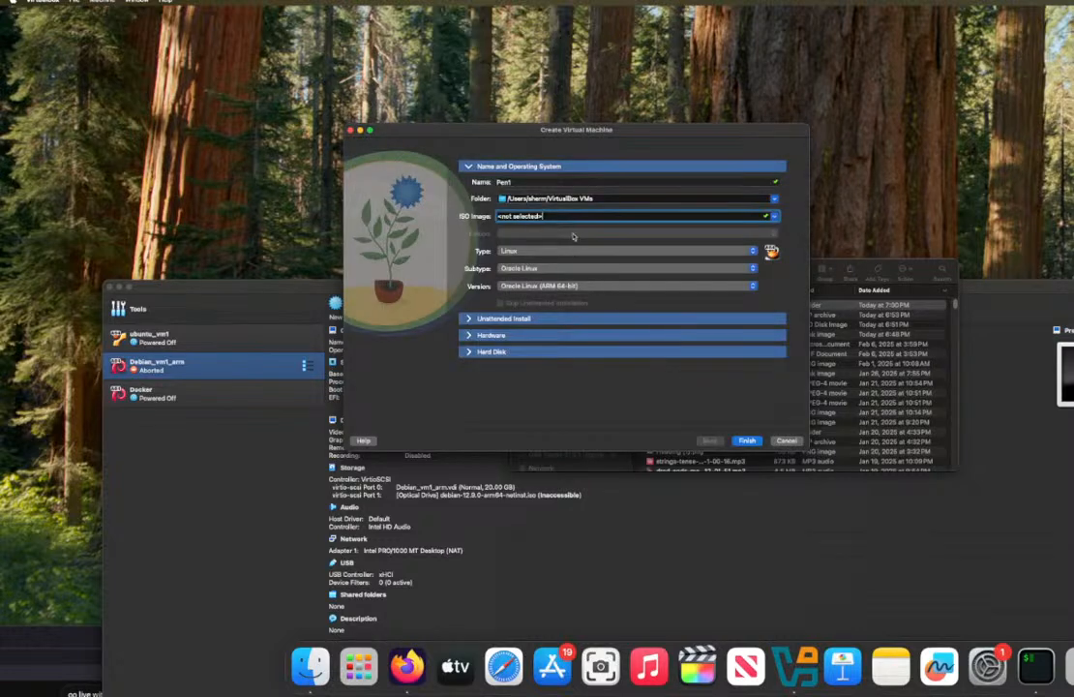
pyautogui.click(756, 217)
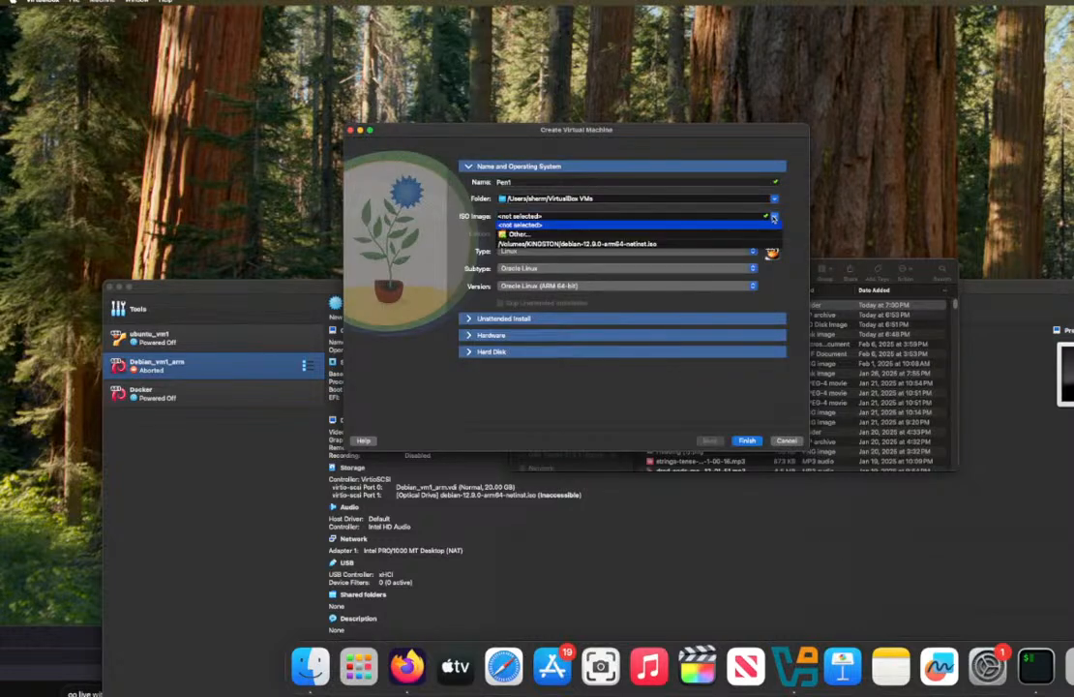
pyautogui.click(696, 235)
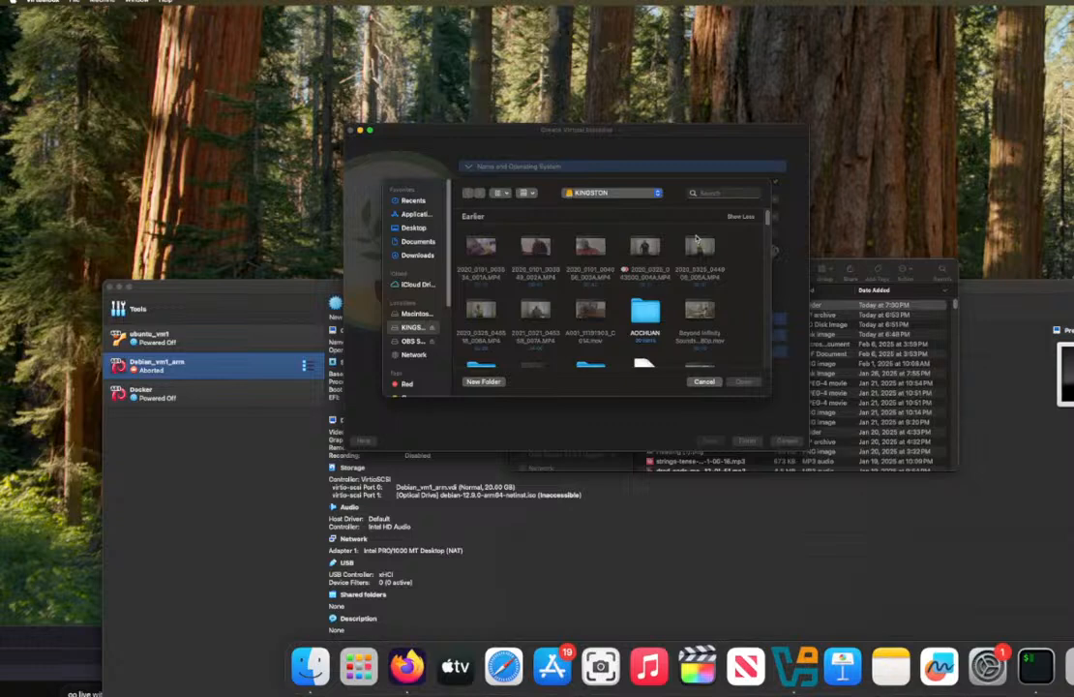
pyautogui.click(531, 194)
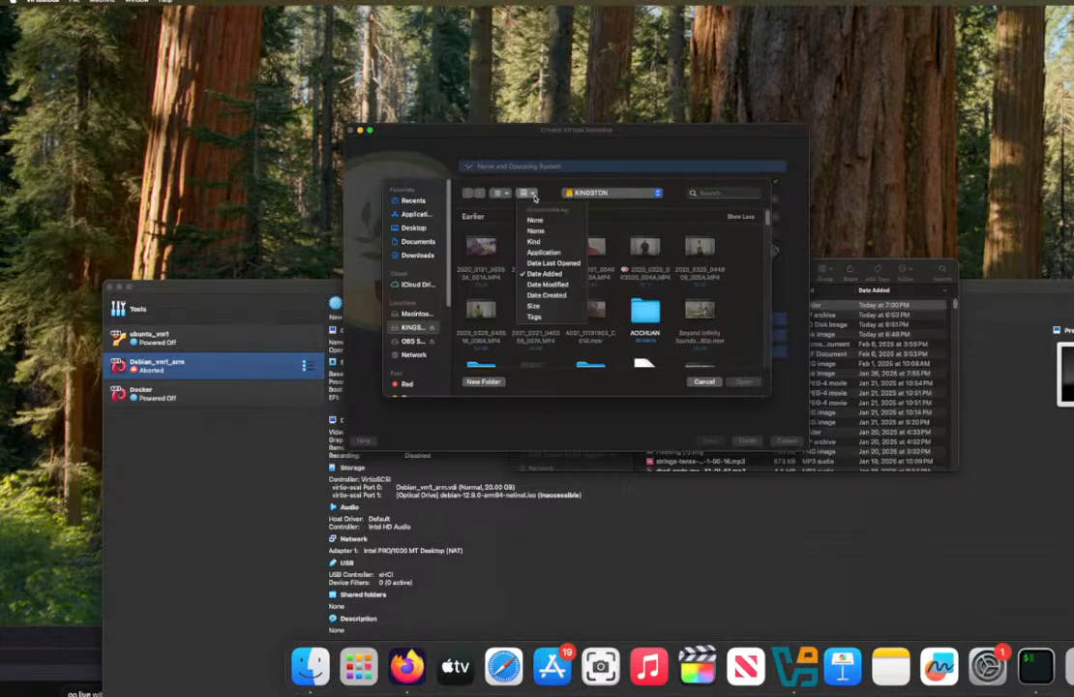
pyautogui.click(543, 192)
pyautogui.click(707, 381)
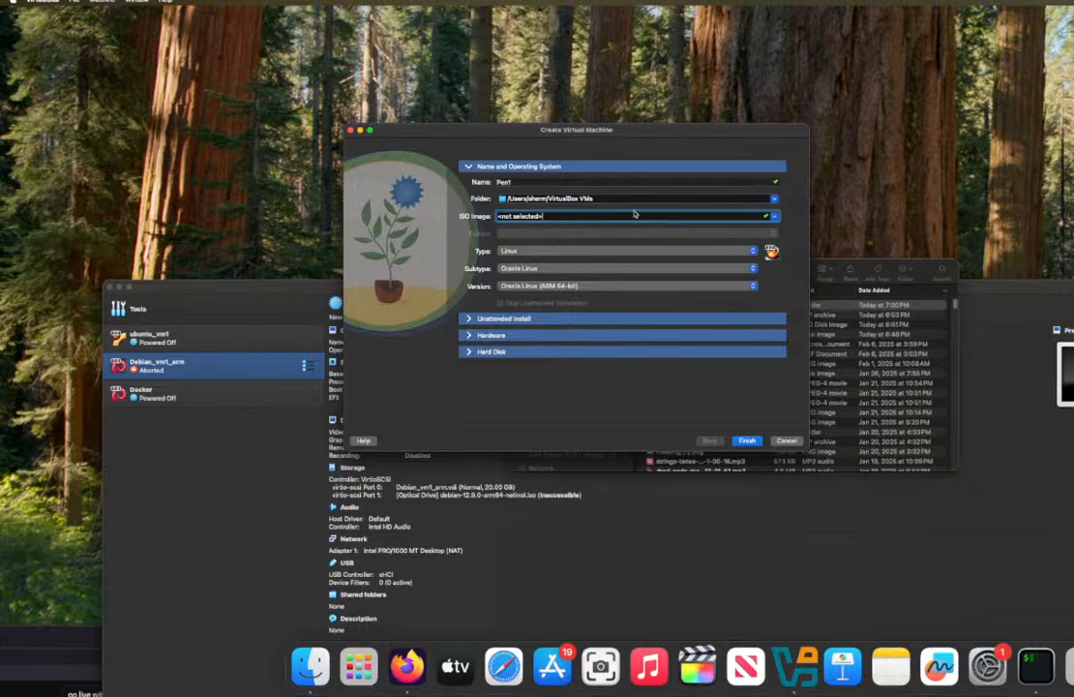
pyautogui.click(774, 199)
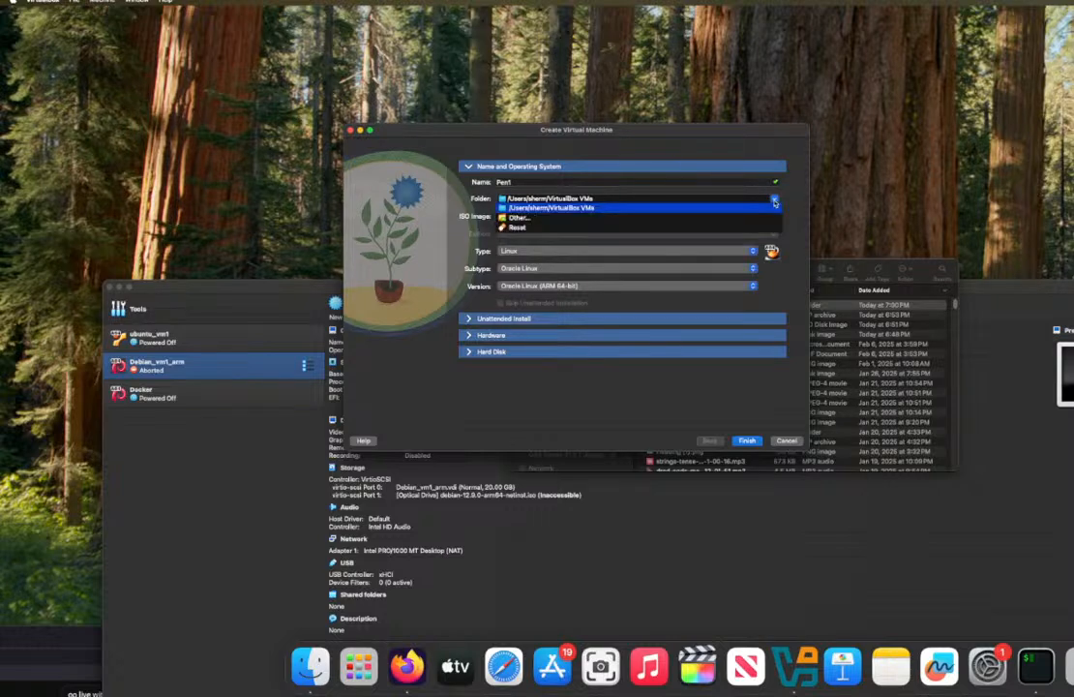
pyautogui.click(774, 199)
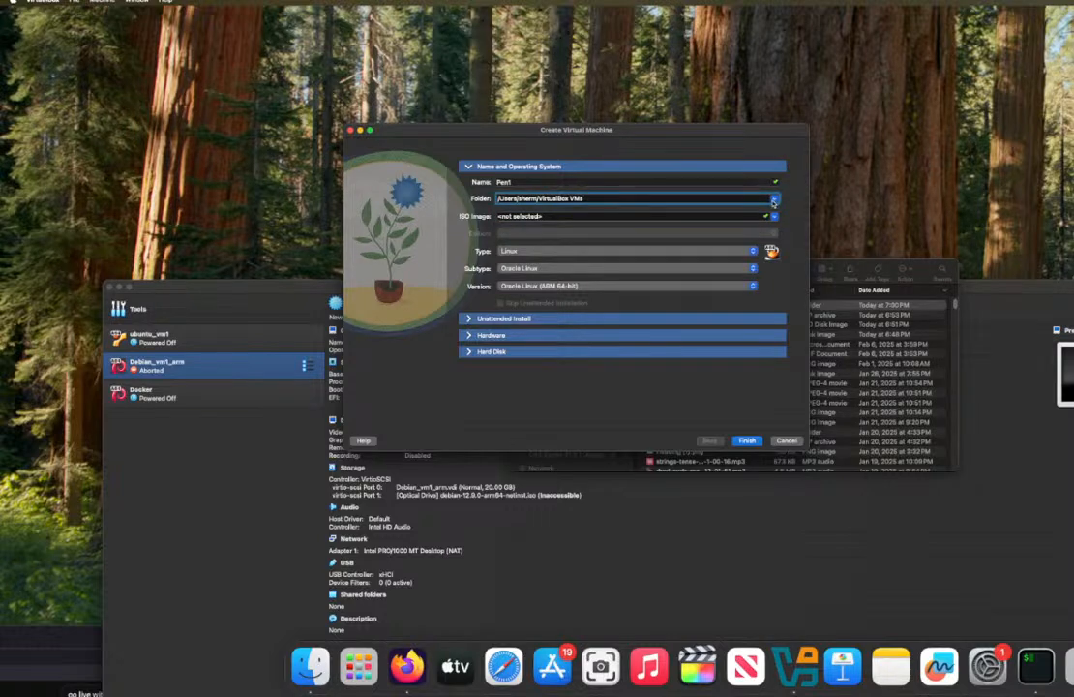
pyautogui.click(468, 319)
pyautogui.click(468, 325)
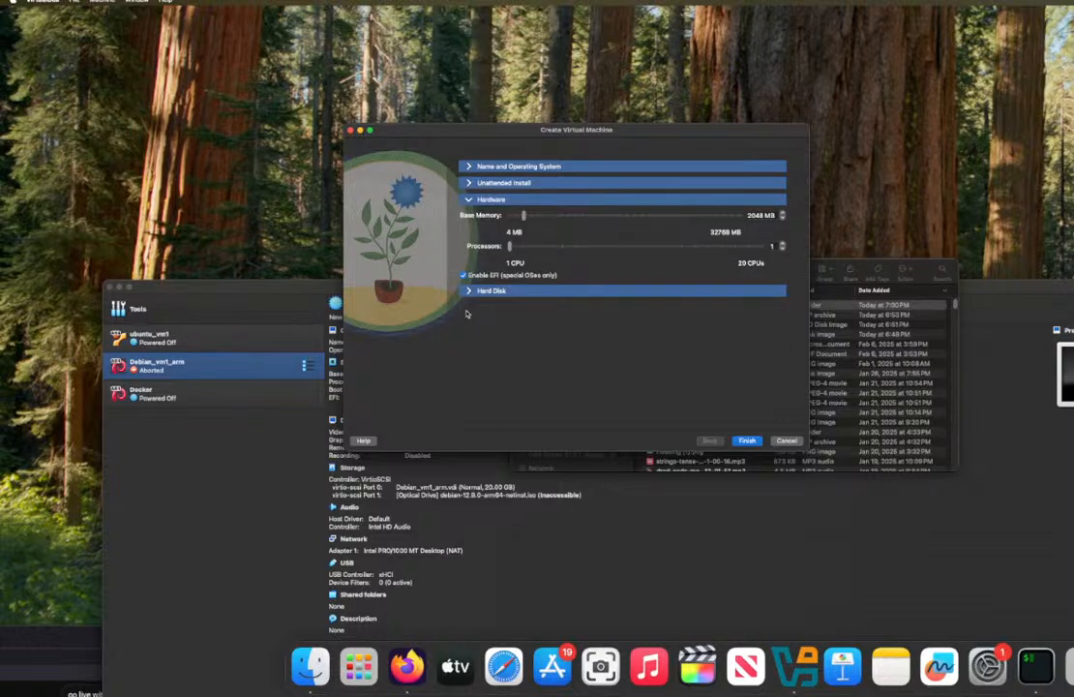
pyautogui.click(470, 292)
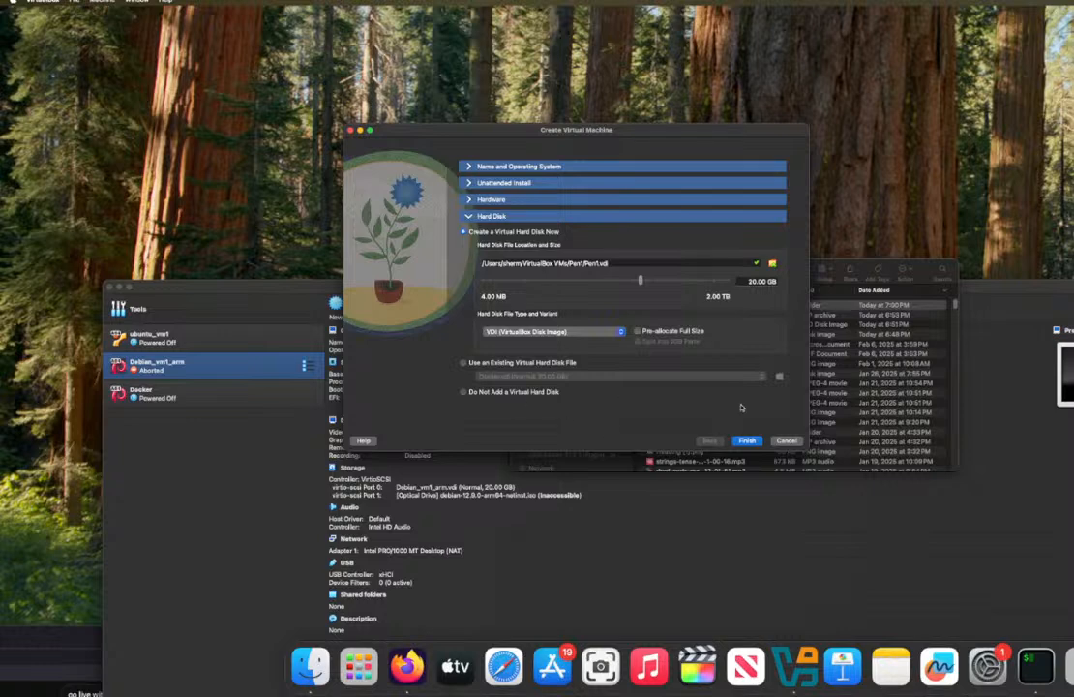
pyautogui.click(786, 440)
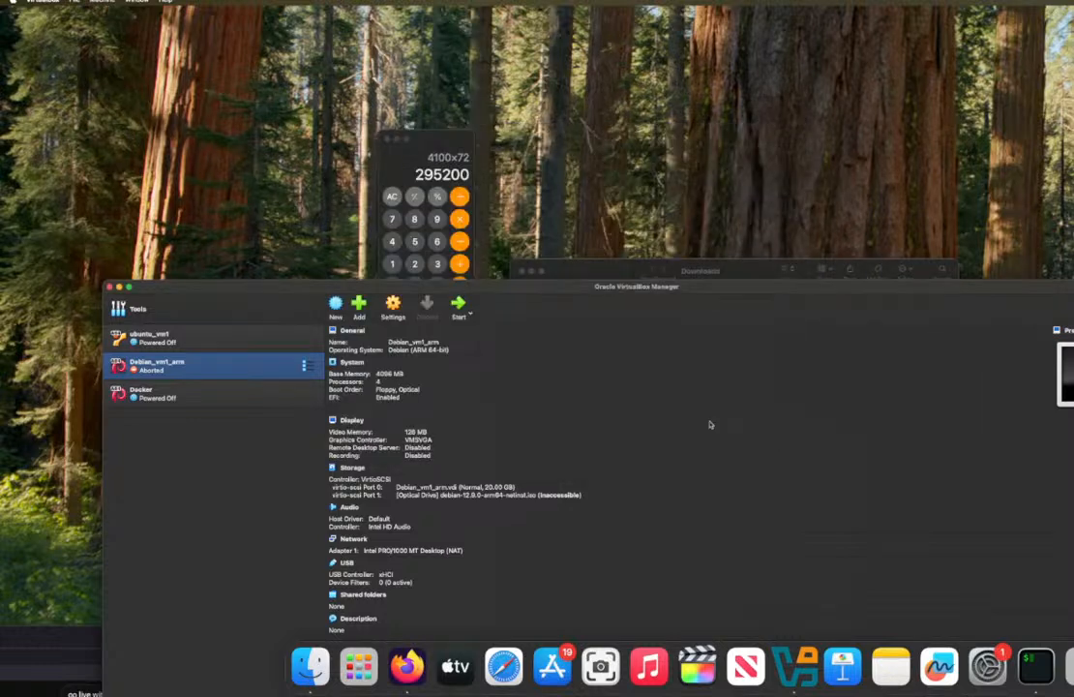
# Step: Try to add an existing machine from the Data folder inside the downloaded Parrot-home-6.3.2_arm64.utm folder, and cancel the file selection
pyautogui.click(359, 317)
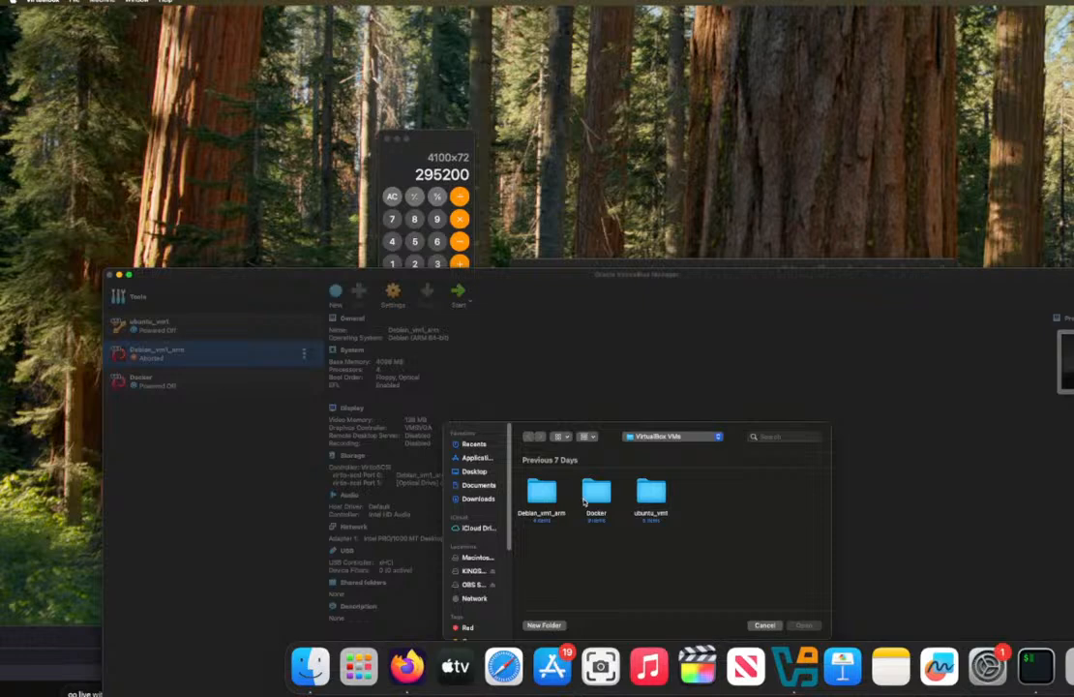
pyautogui.click(482, 500)
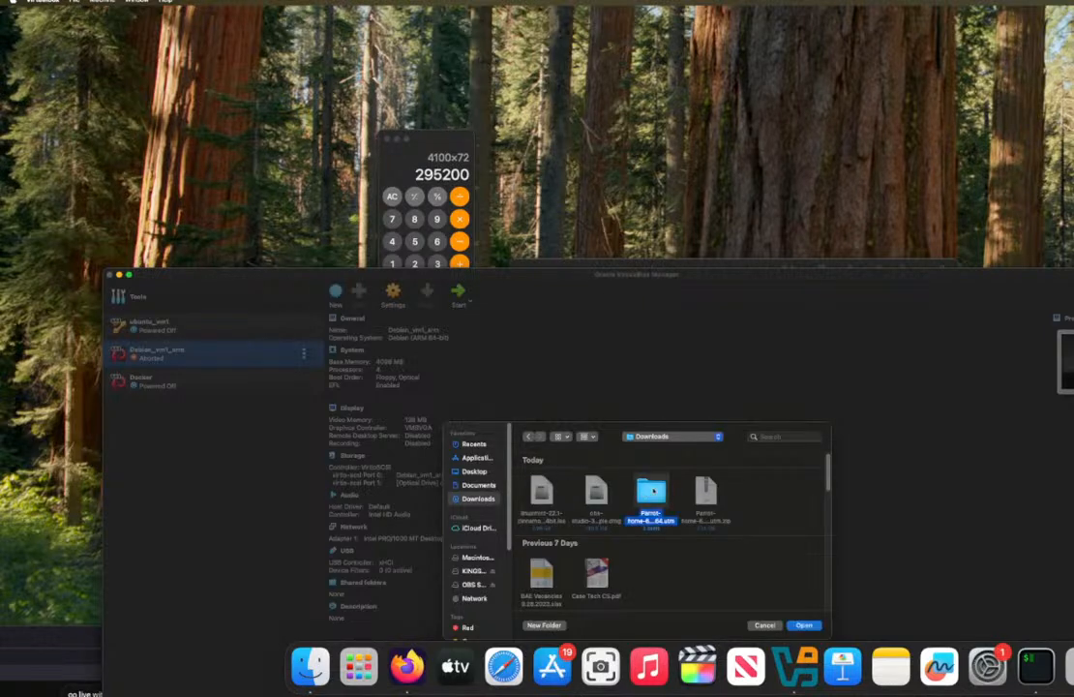
pyautogui.doubleClick(650, 491)
pyautogui.click(594, 493)
pyautogui.doubleClick(589, 495)
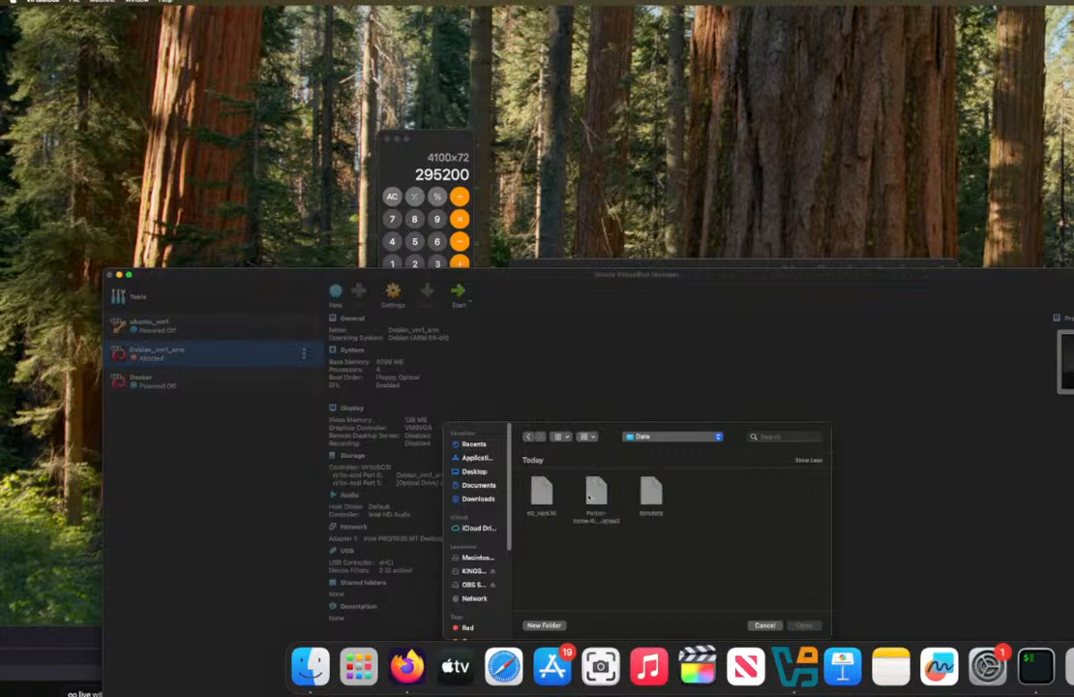
pyautogui.click(631, 438)
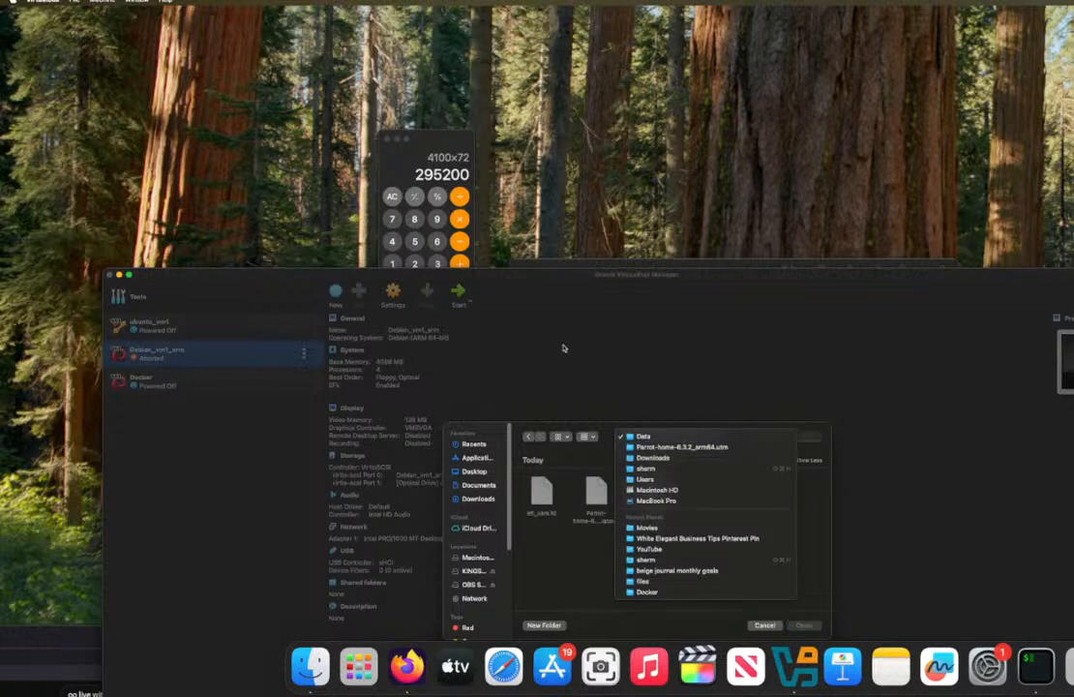
pyautogui.click(569, 539)
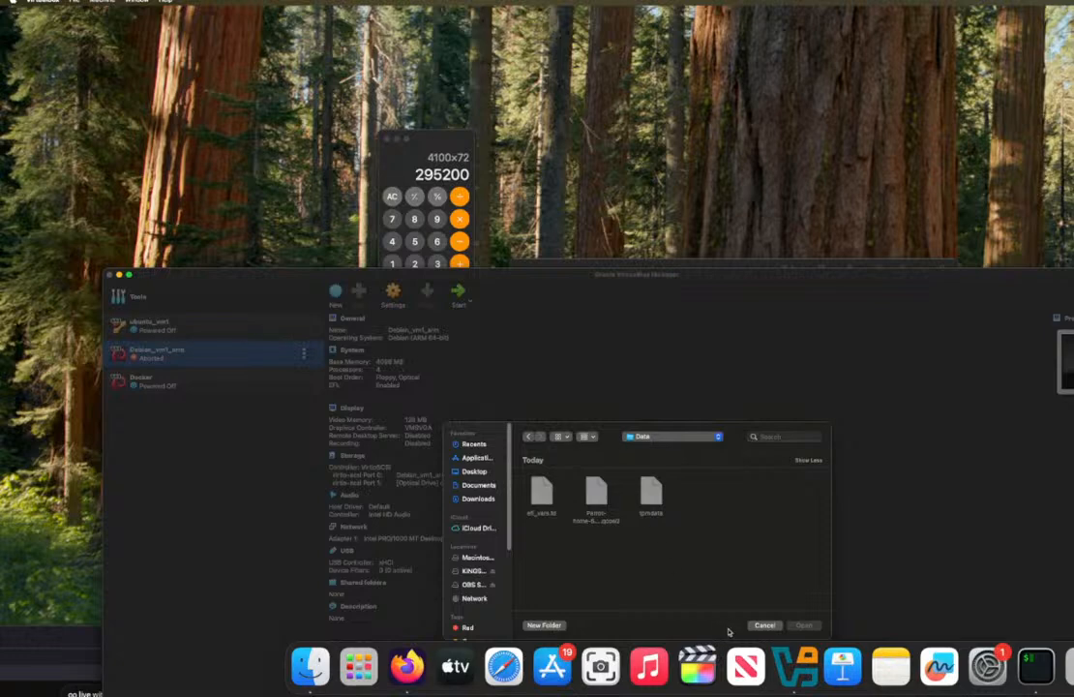
pyautogui.click(764, 625)
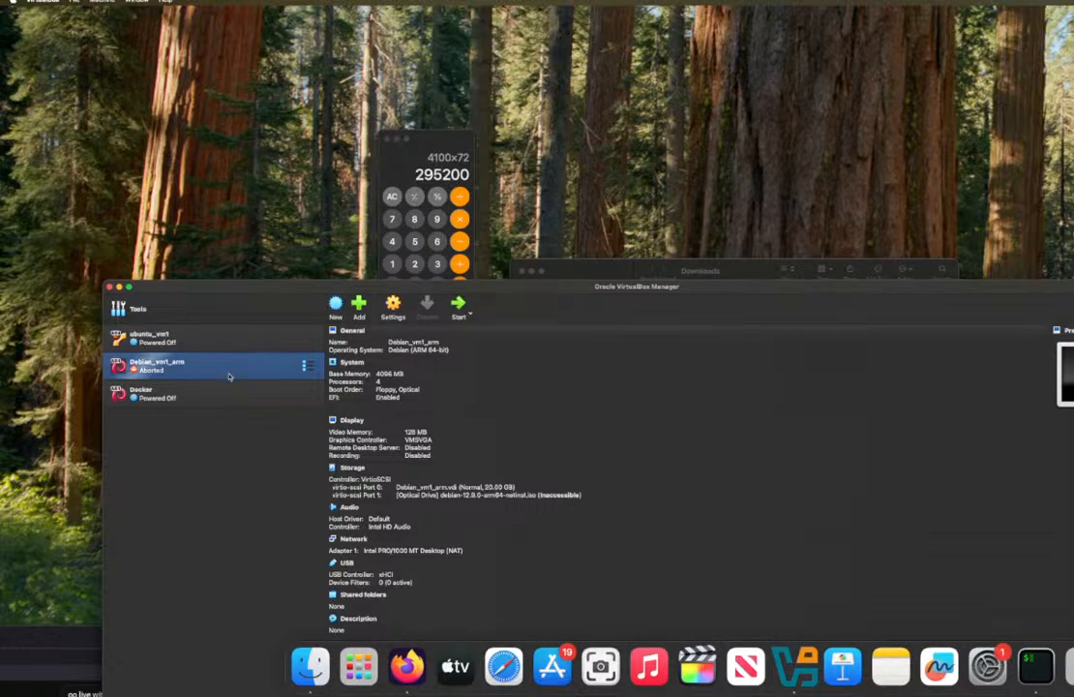
# Step: Start creating a new virtual machine and name it mint_os_1
pyautogui.click(330, 309)
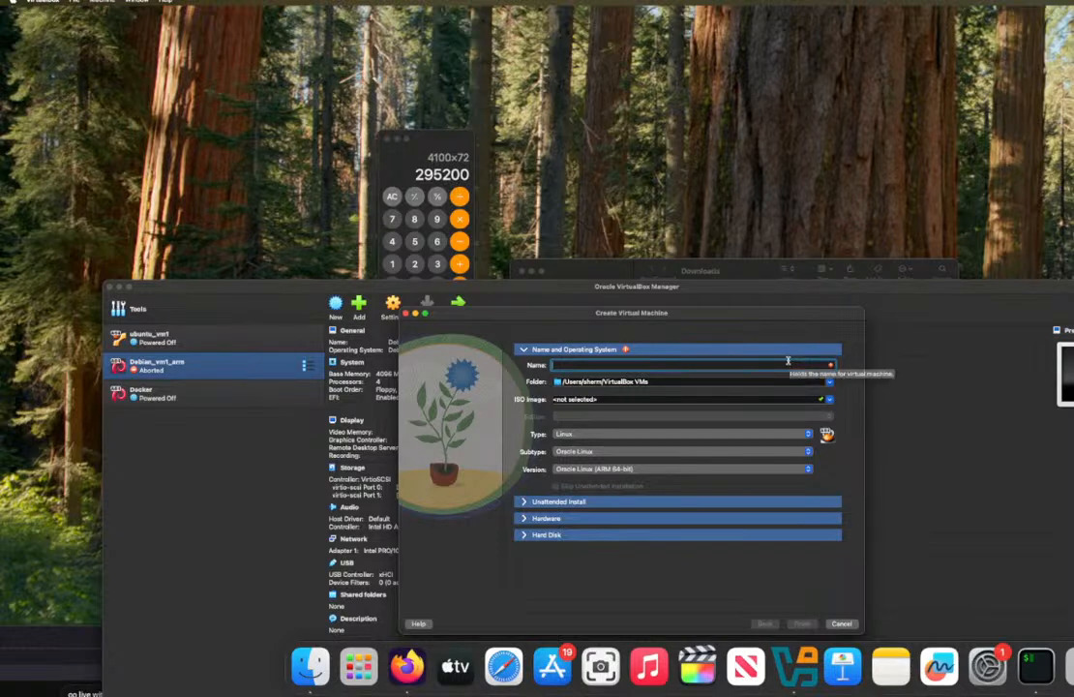
pyautogui.write('mini')
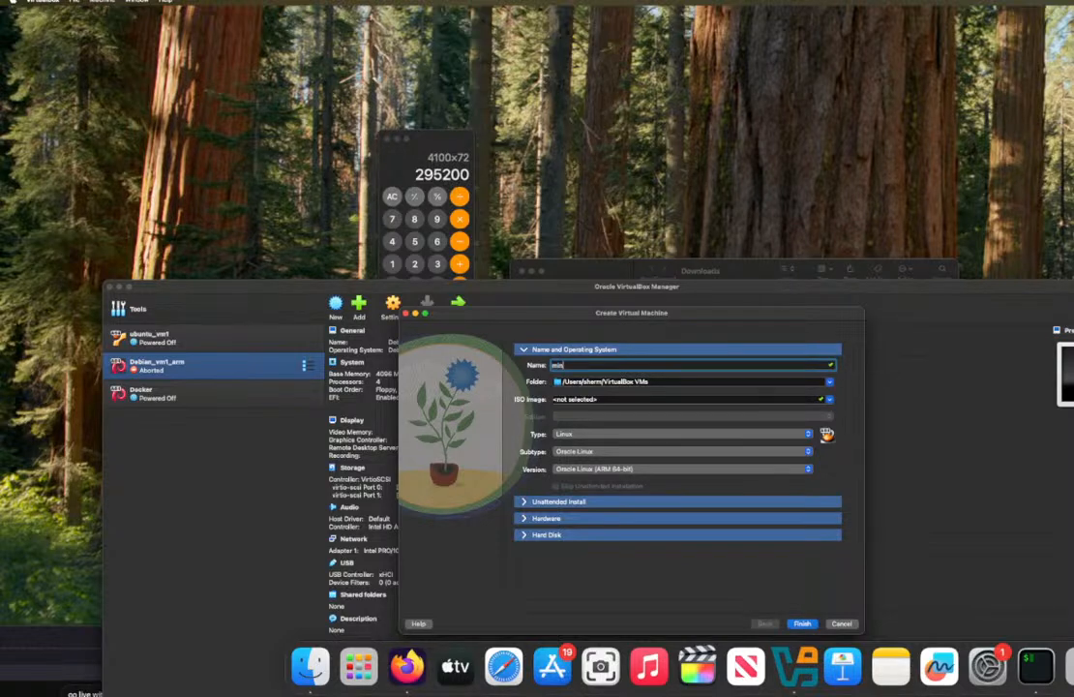
pyautogui.write('_os_1')
# Step: Set the ISO image of the new machine to linuxmint-22.1-cinnamon-64bit.iso from the Downloads folder
pyautogui.click(829, 399)
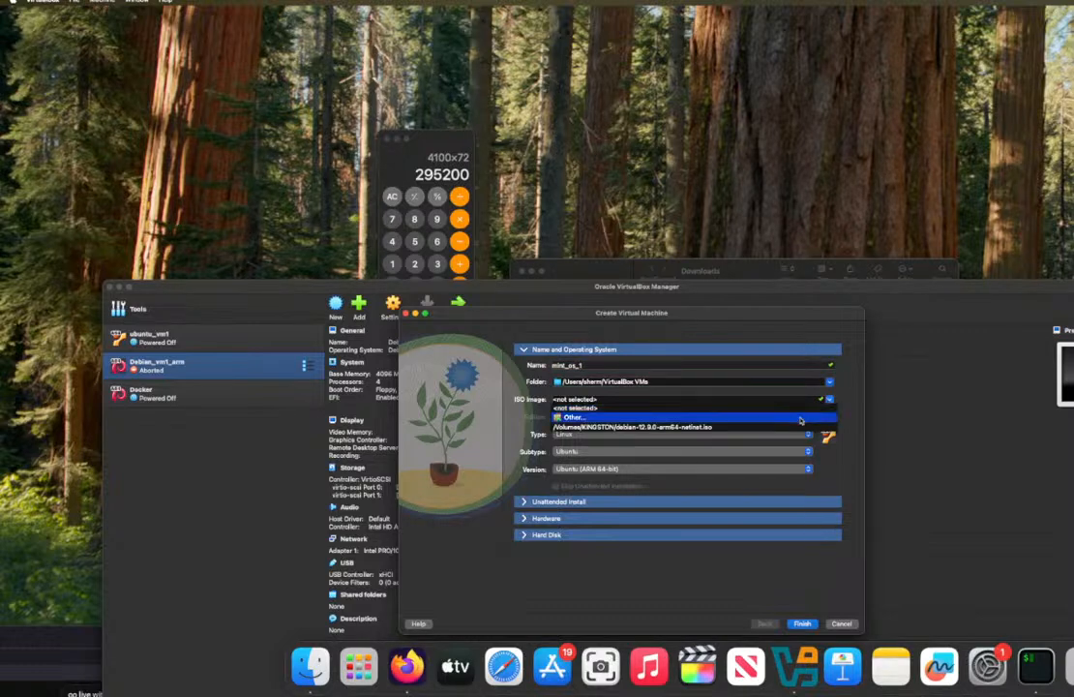
pyautogui.click(799, 420)
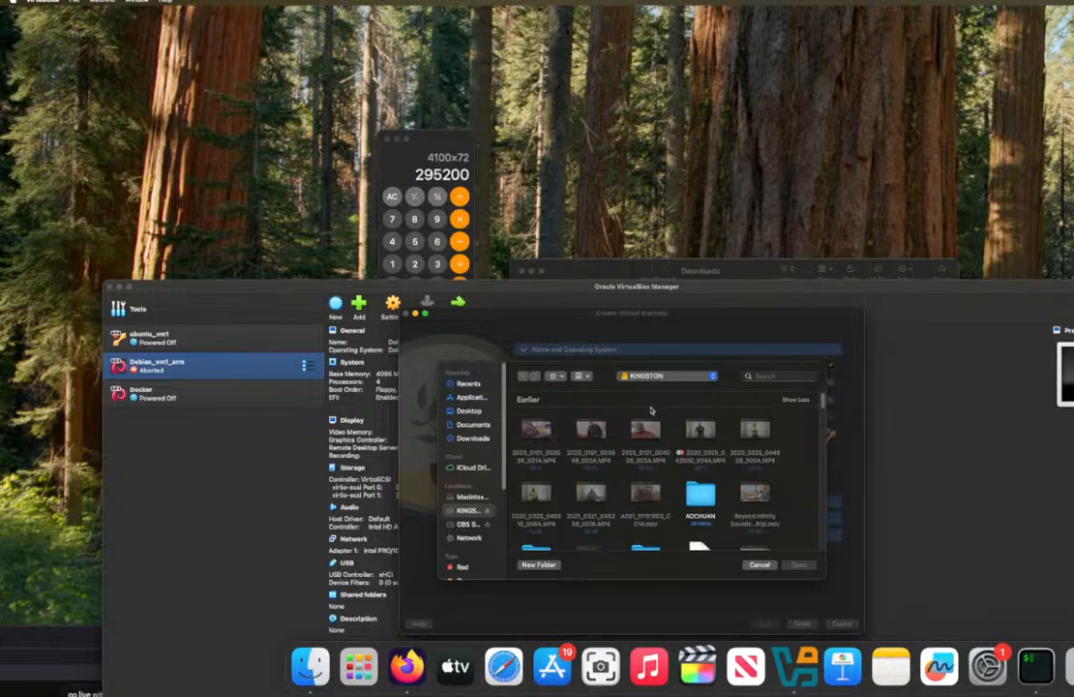
pyautogui.click(484, 438)
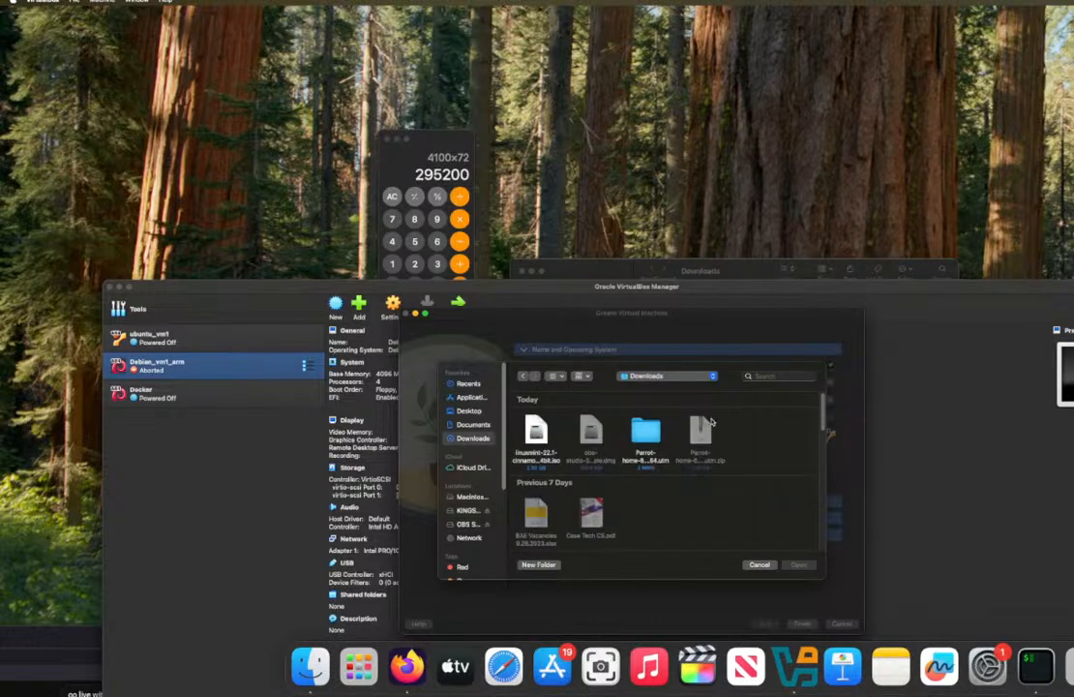
pyautogui.click(536, 433)
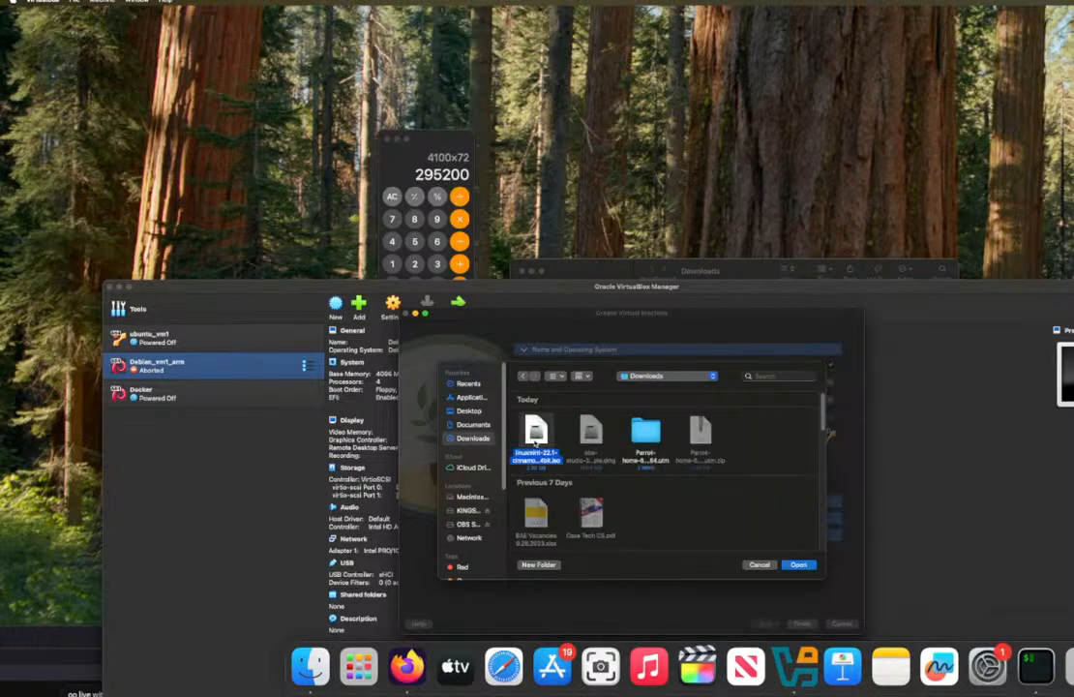
pyautogui.click(799, 565)
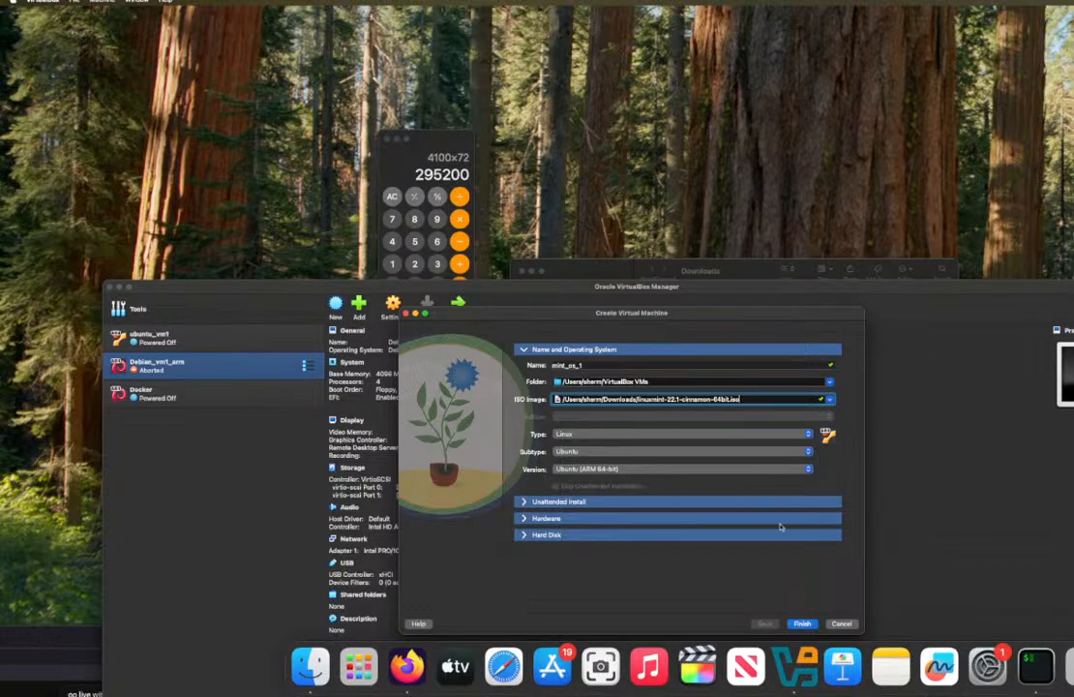
# Step: Review the available type, subtype and version choices for mint_os_1 and its Unattended Install settings
pyautogui.click(696, 434)
pyautogui.click(696, 434)
pyautogui.click(688, 452)
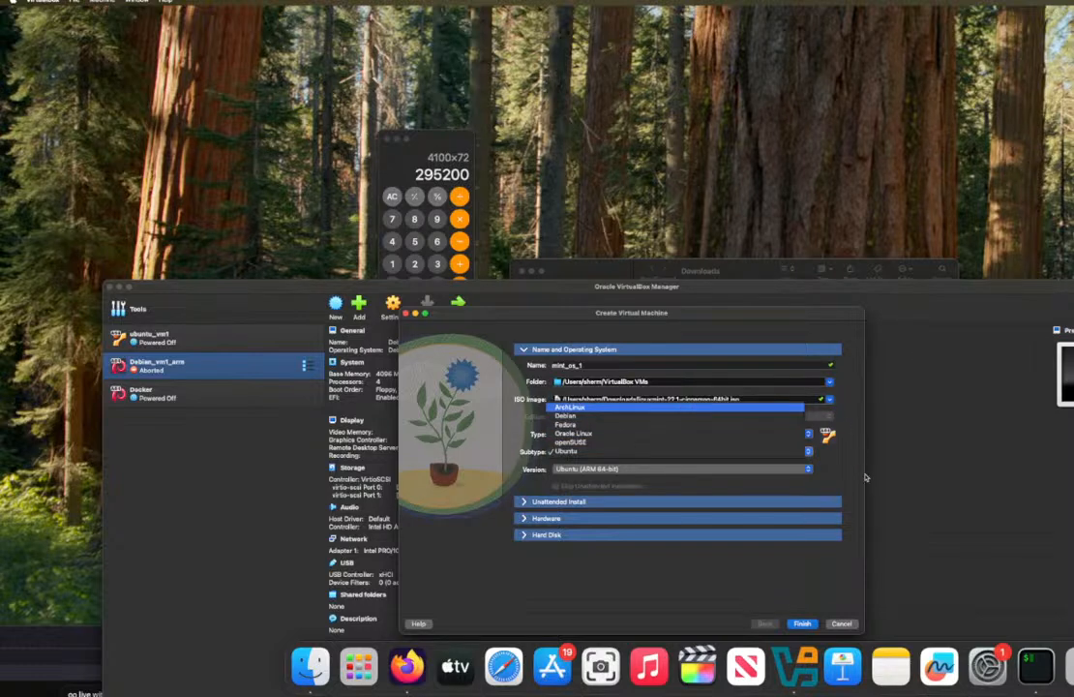
pyautogui.click(809, 471)
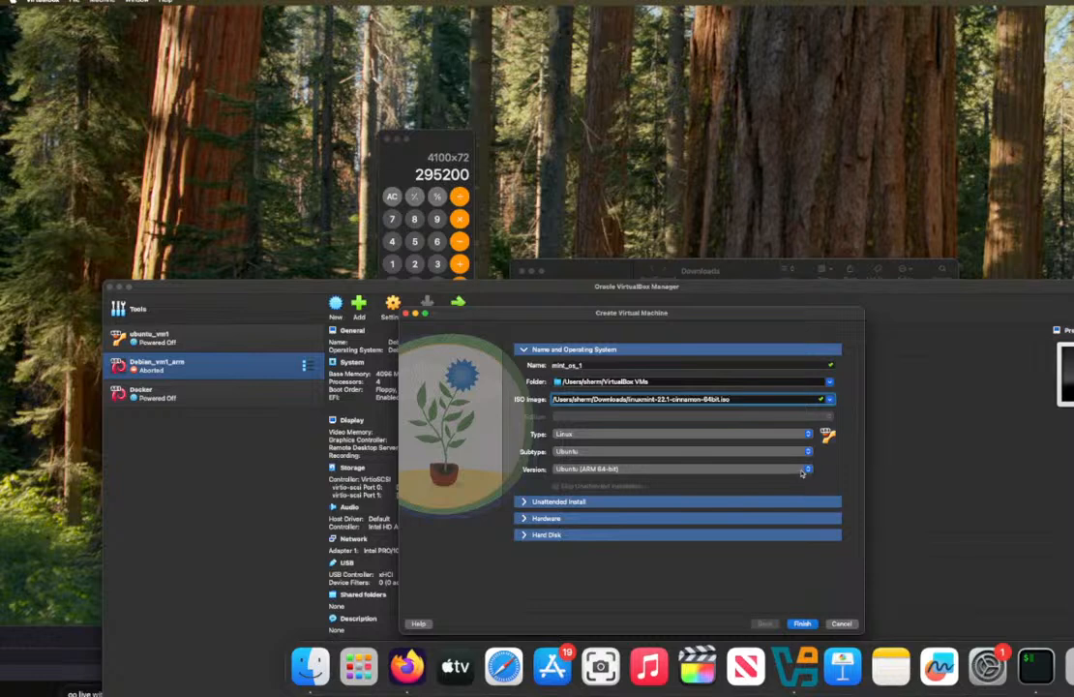
pyautogui.click(804, 471)
pyautogui.click(802, 469)
pyautogui.click(642, 502)
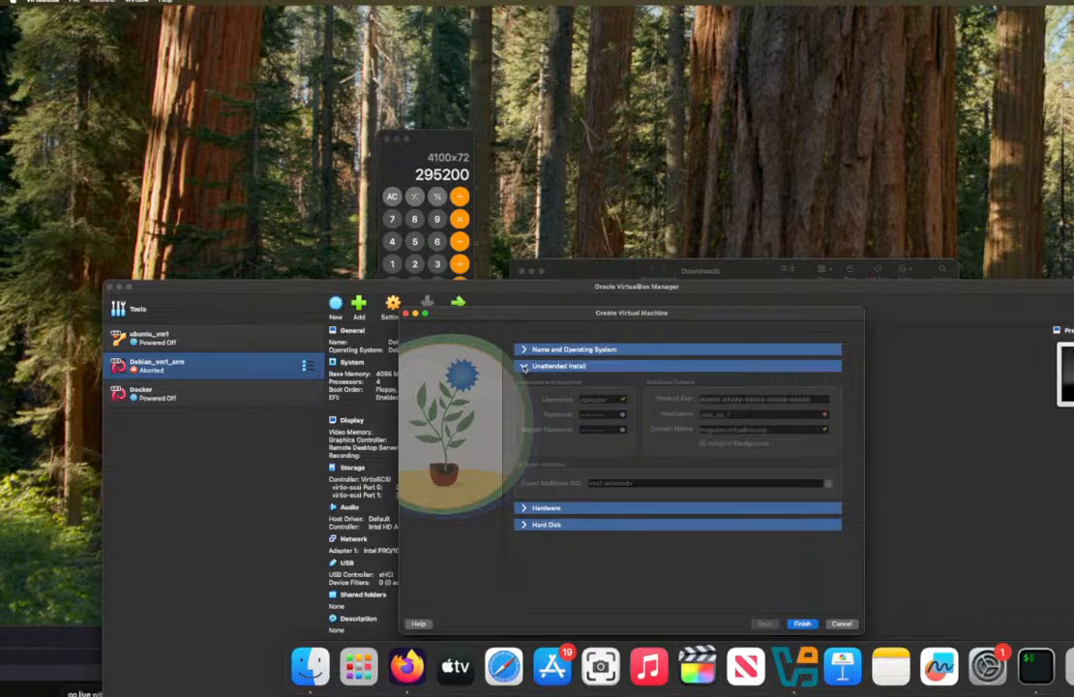
pyautogui.click(524, 350)
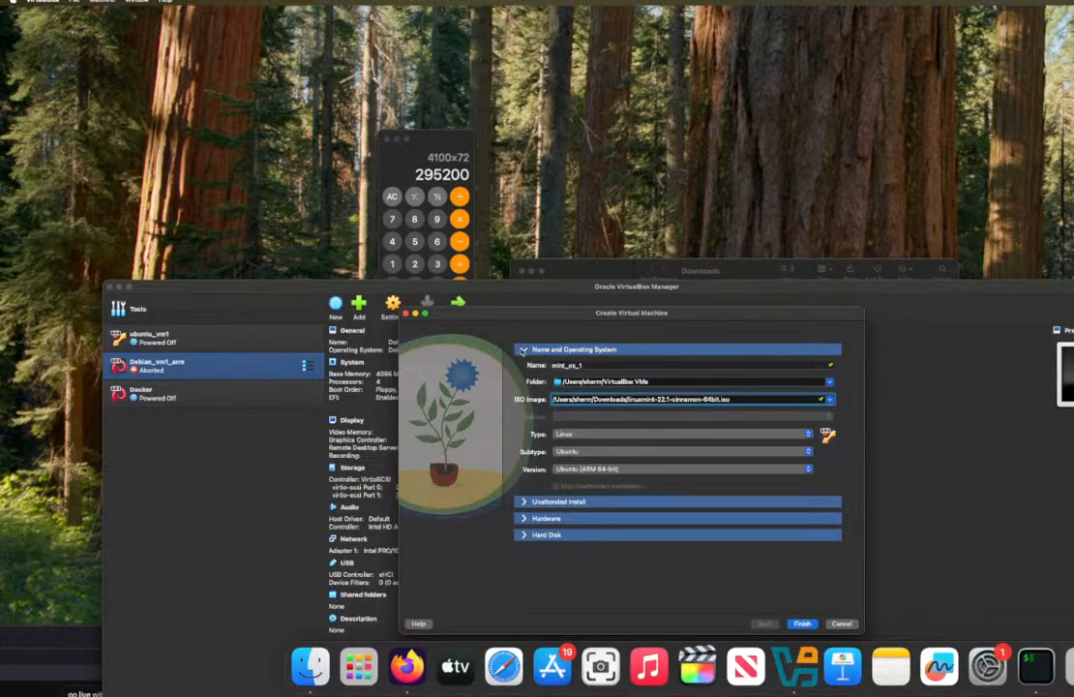
pyautogui.click(524, 502)
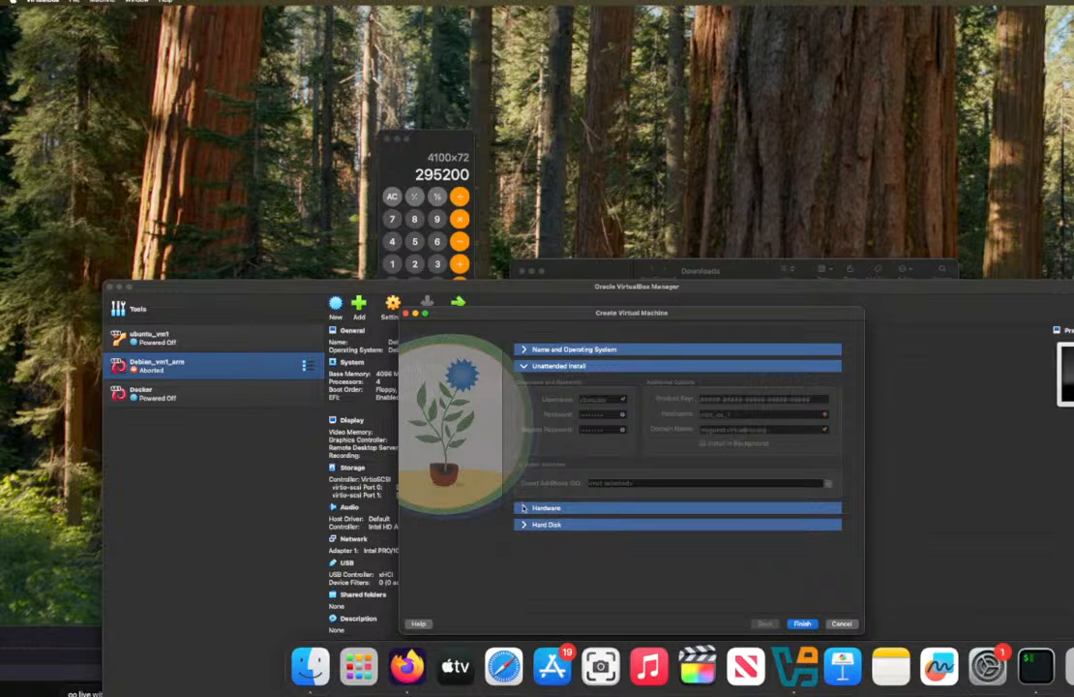
# Step: Set the new machine's base memory to 4096 MB and its processors to 2
pyautogui.click(523, 507)
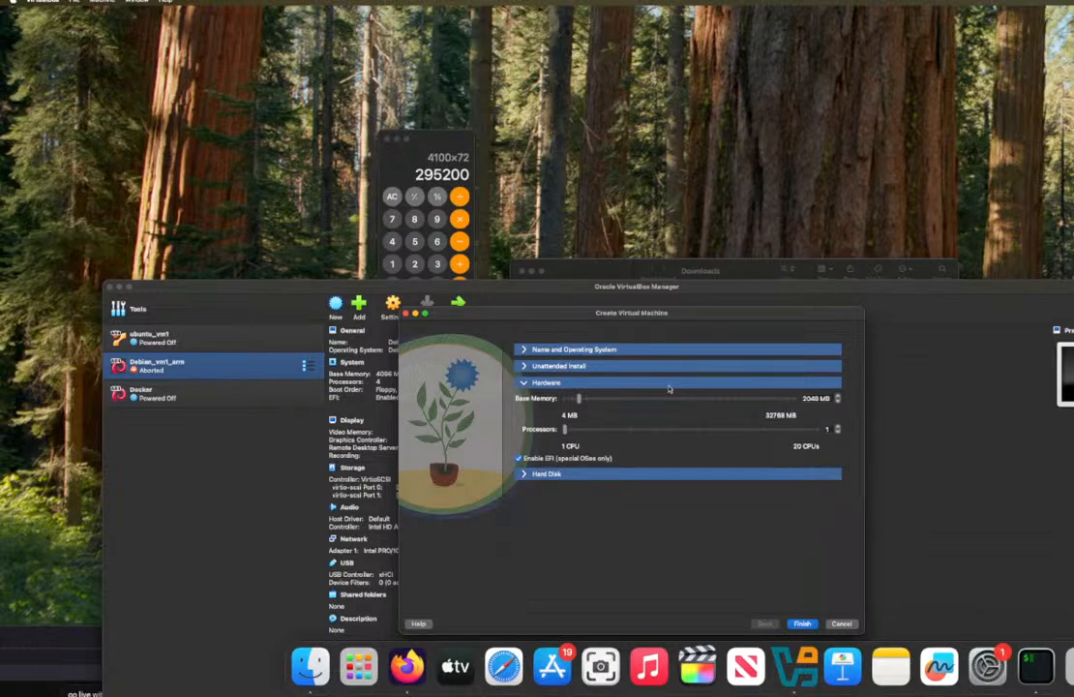
pyautogui.click(810, 400)
pyautogui.write('4096')
pyautogui.moveTo(567, 433); pyautogui.dragTo(579, 434)
# Step: Finish creating mint_os_1 with a new 25 GB VDI virtual hard disk and start the machine
pyautogui.click(717, 473)
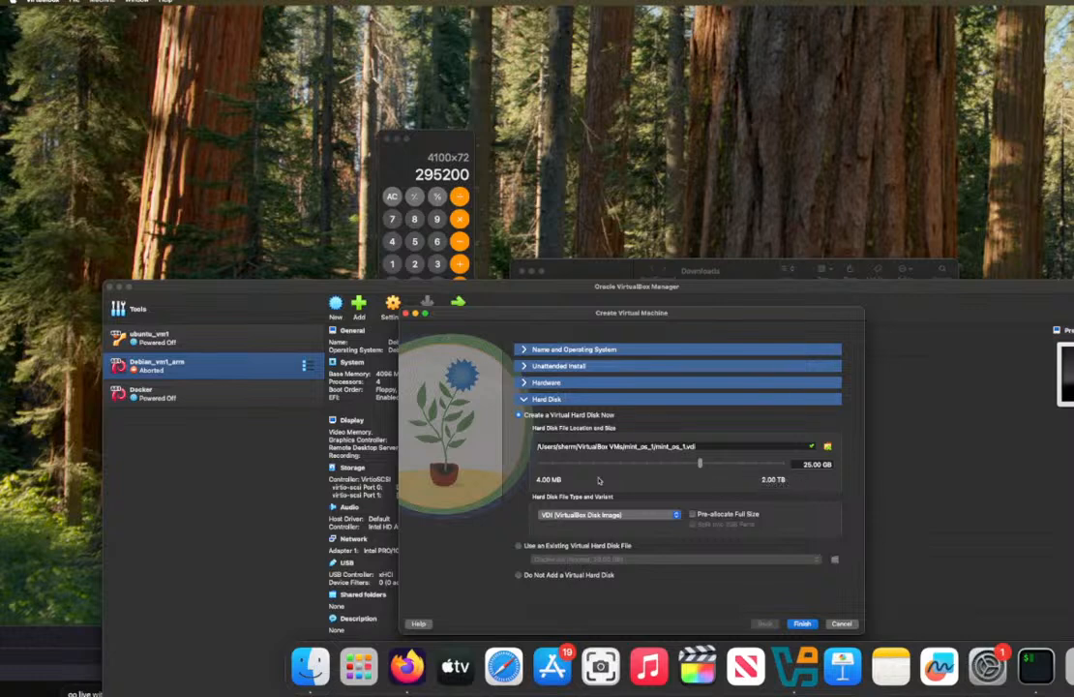
pyautogui.click(804, 623)
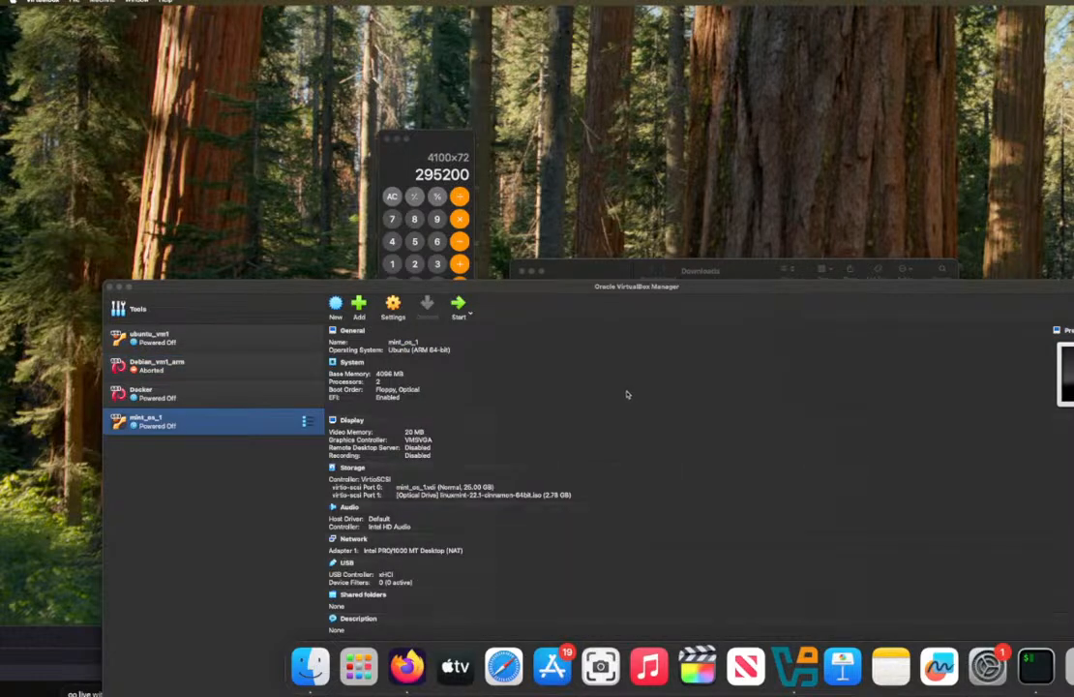
pyautogui.click(462, 309)
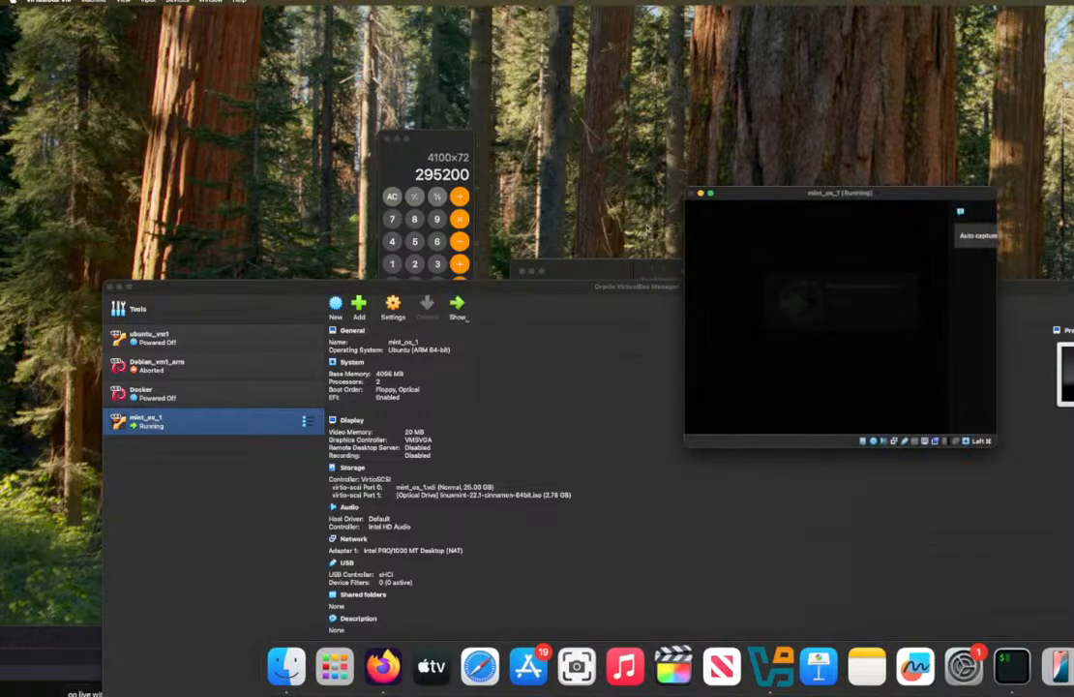
pyautogui.moveTo(783, 201); pyautogui.dragTo(626, 135)
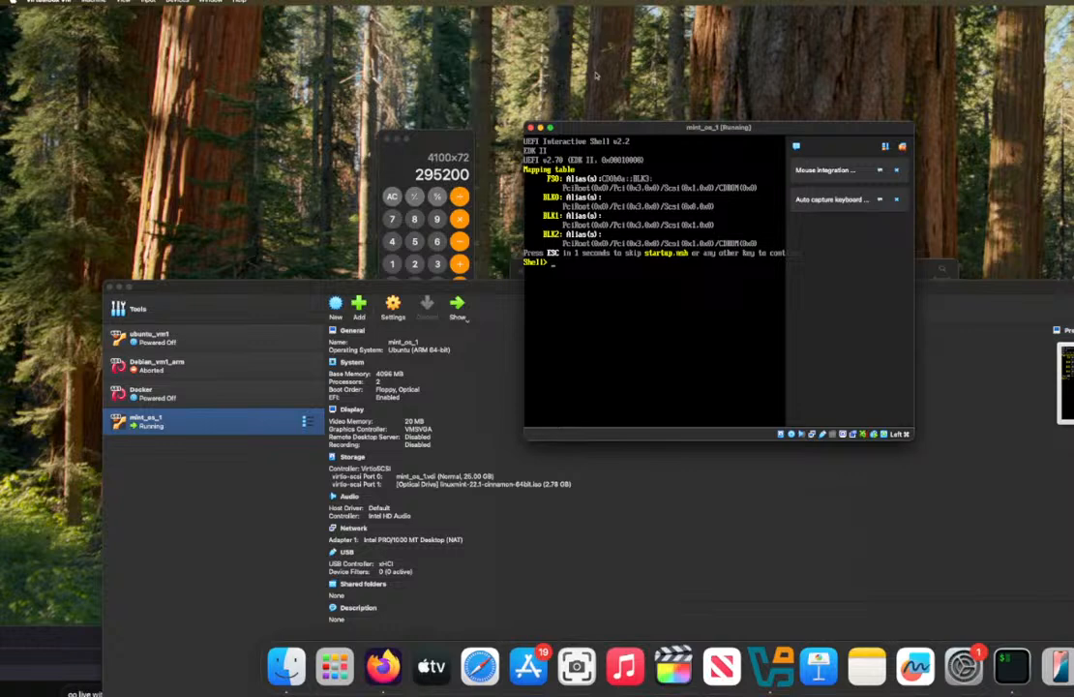
# Step: Close the running mint_os_1 machine window, saving the machine state
pyautogui.moveTo(535, 129); pyautogui.dragTo(530, 140)
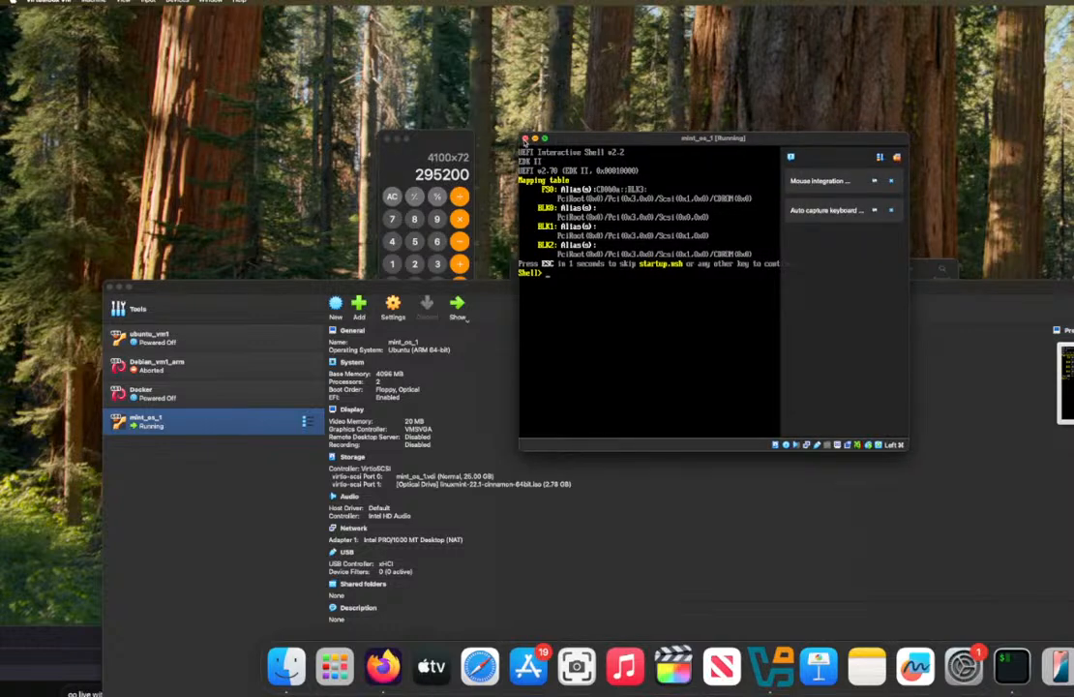
pyautogui.click(525, 140)
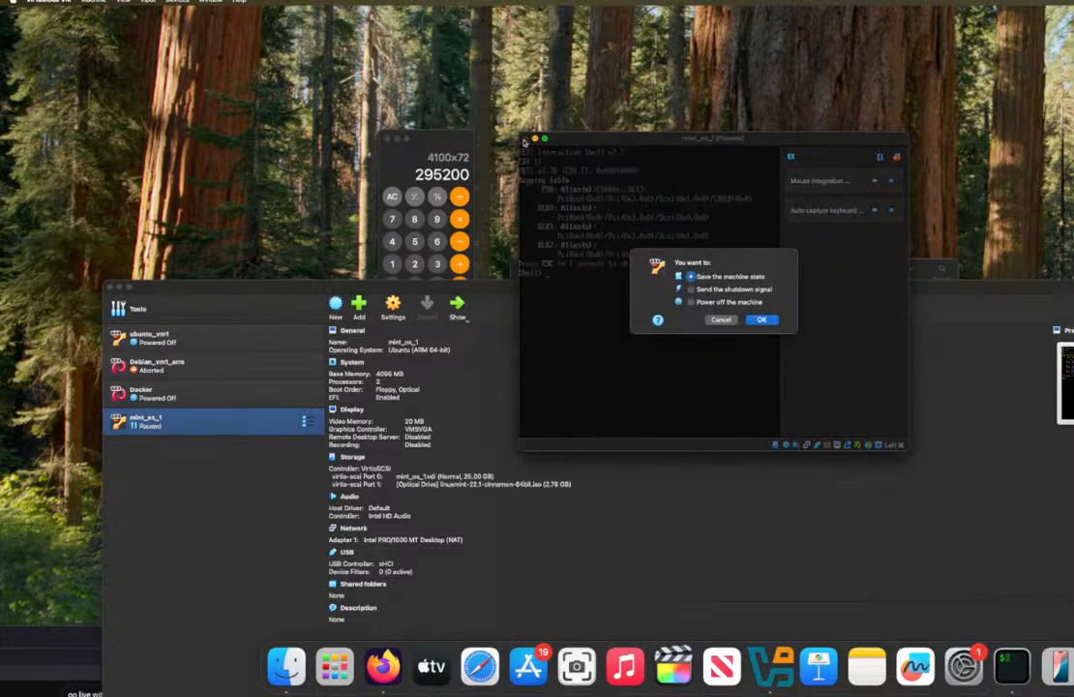
pyautogui.click(771, 323)
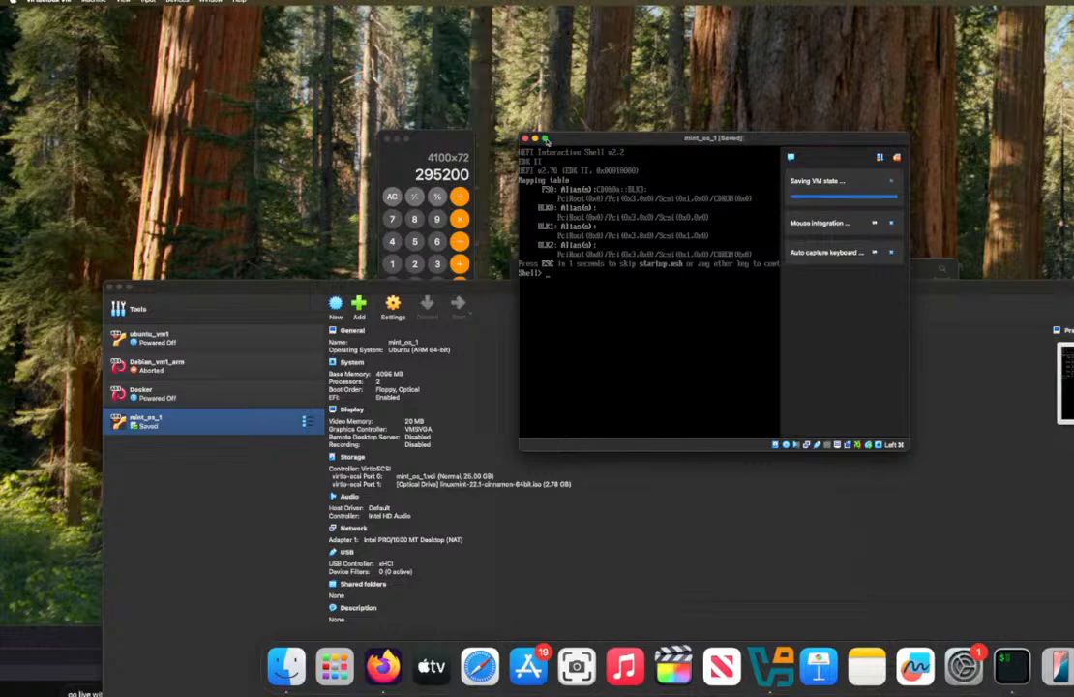
# Step: Switch to the Firefox window and close its Form 433-D tab, keeping the empty new tab open
pyautogui.click(528, 142)
pyautogui.click(475, 158)
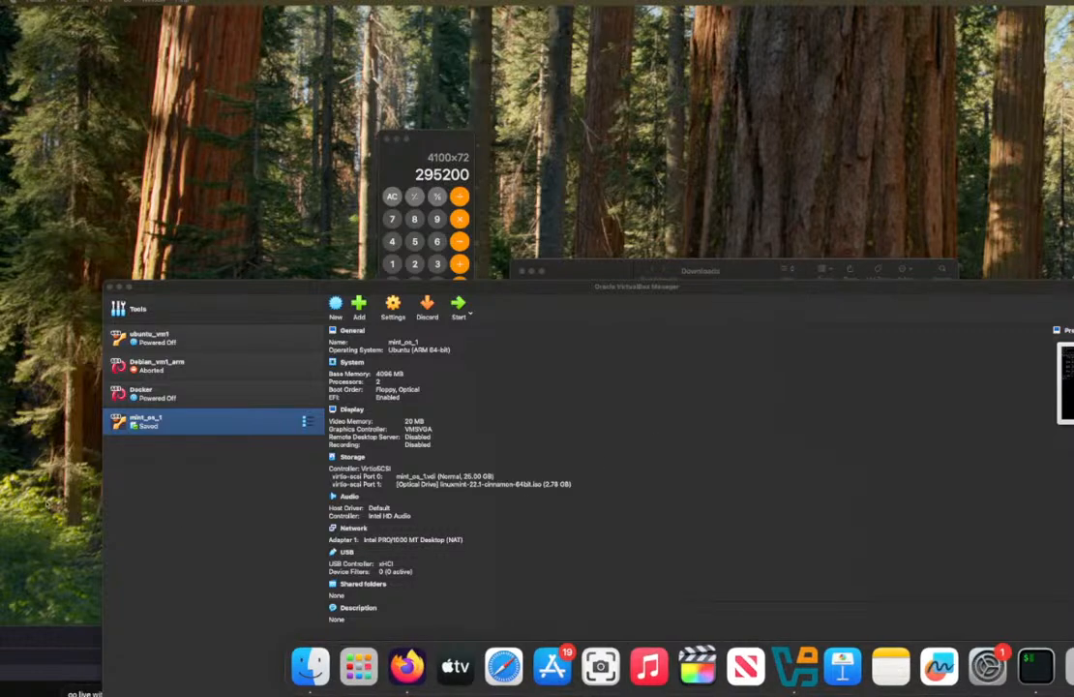
pyautogui.click(68, 635)
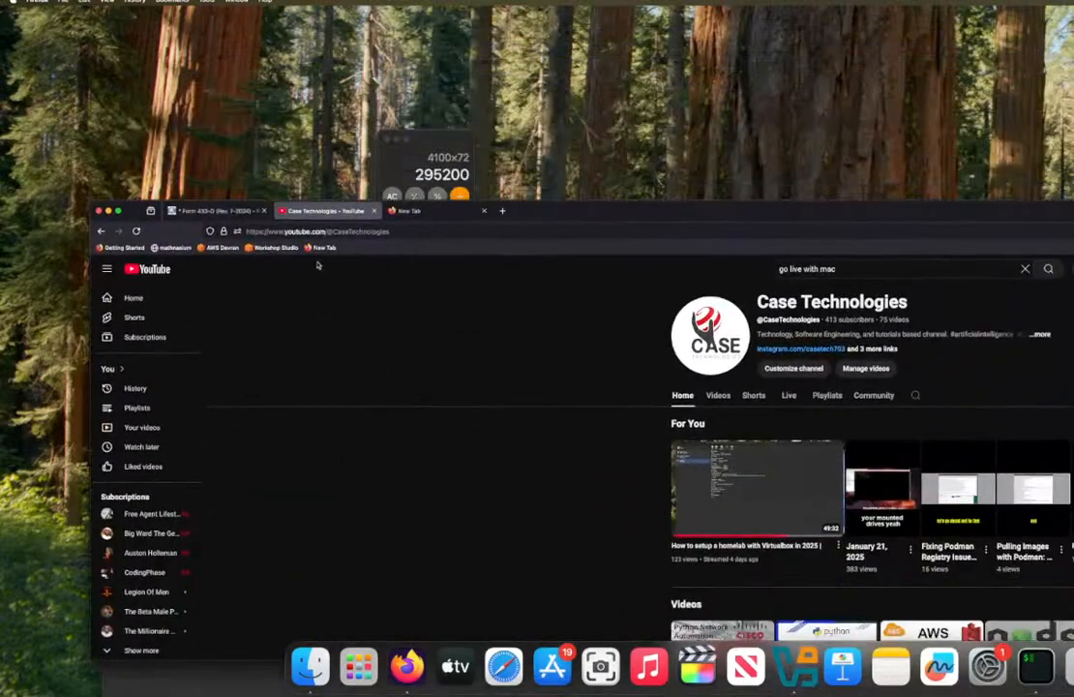
pyautogui.click(406, 210)
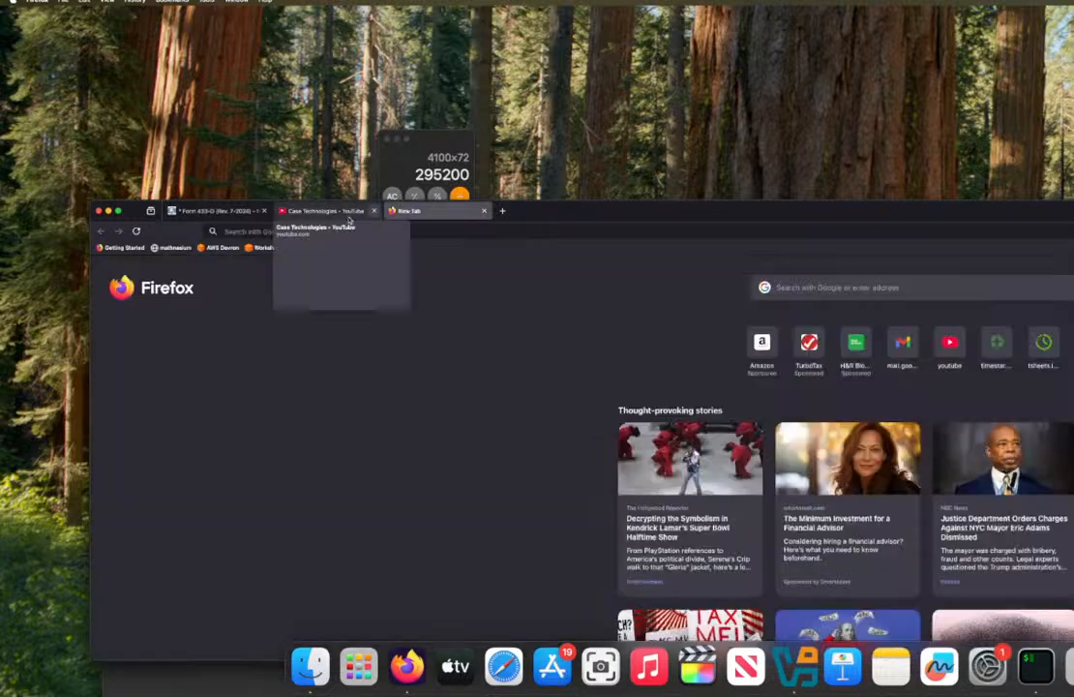
pyautogui.click(263, 210)
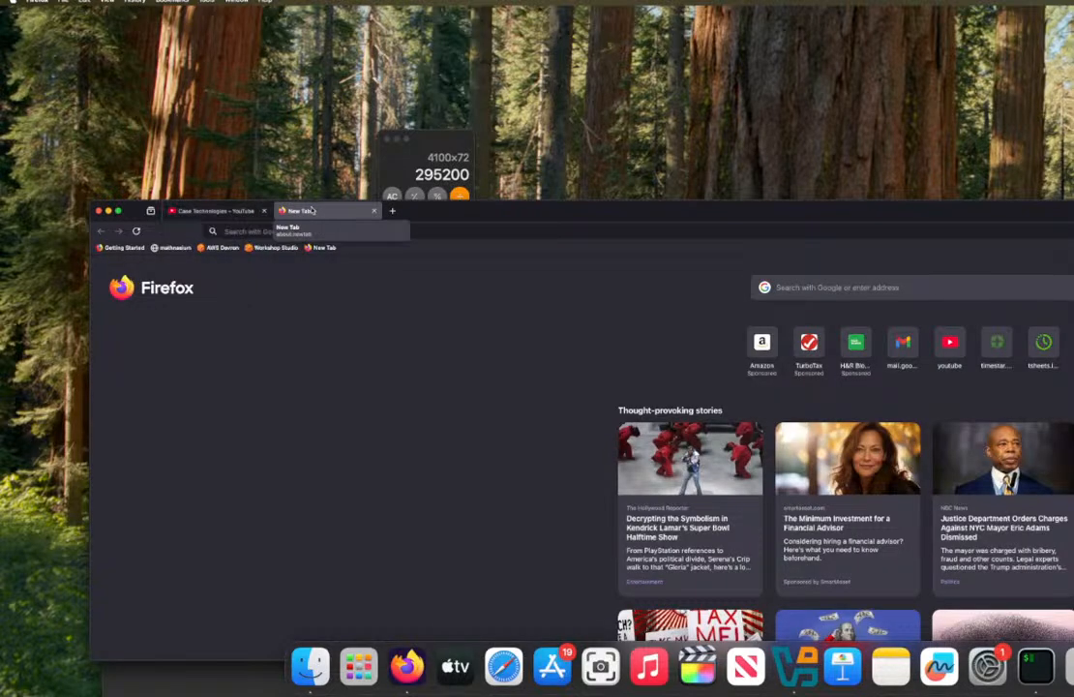
pyautogui.click(500, 226)
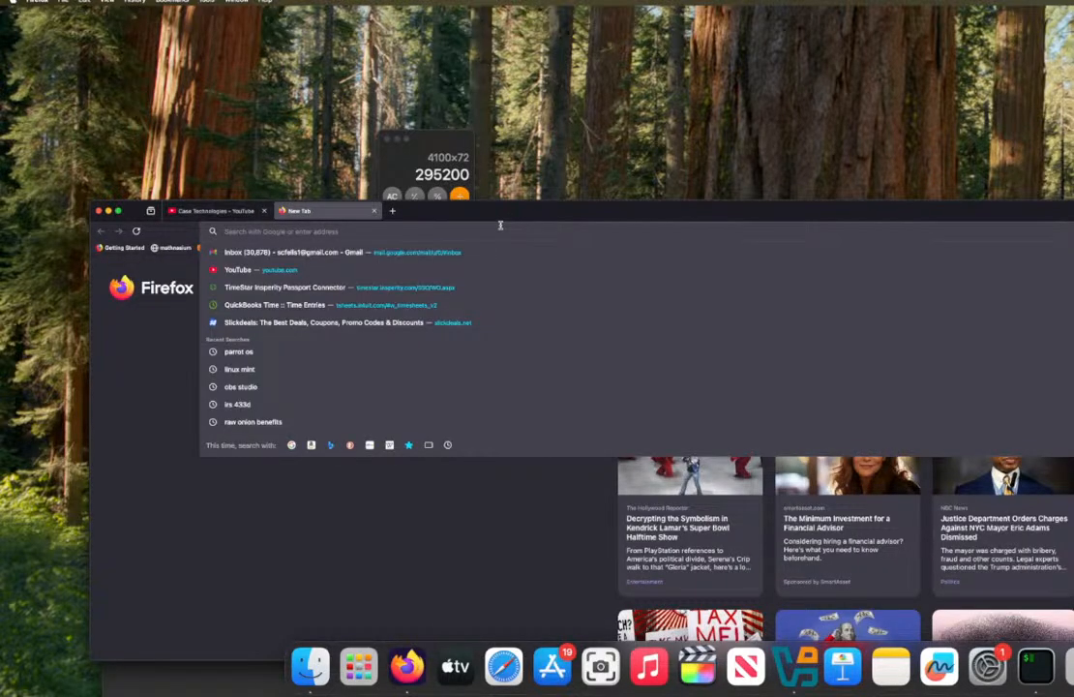
pyautogui.click(789, 76)
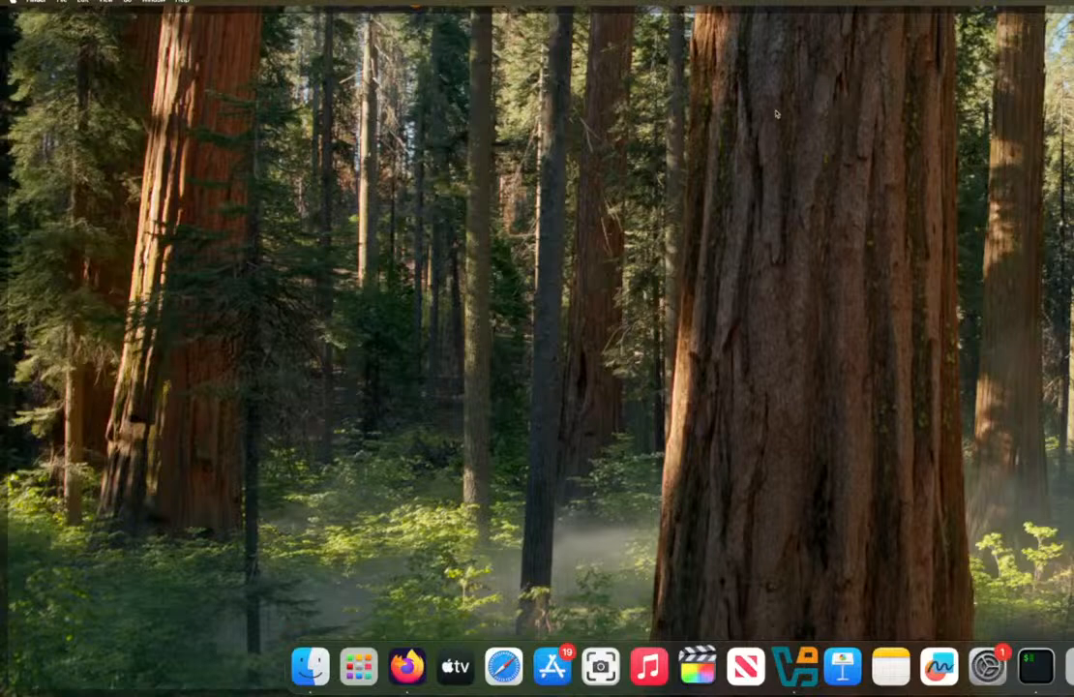
pyautogui.click(776, 113)
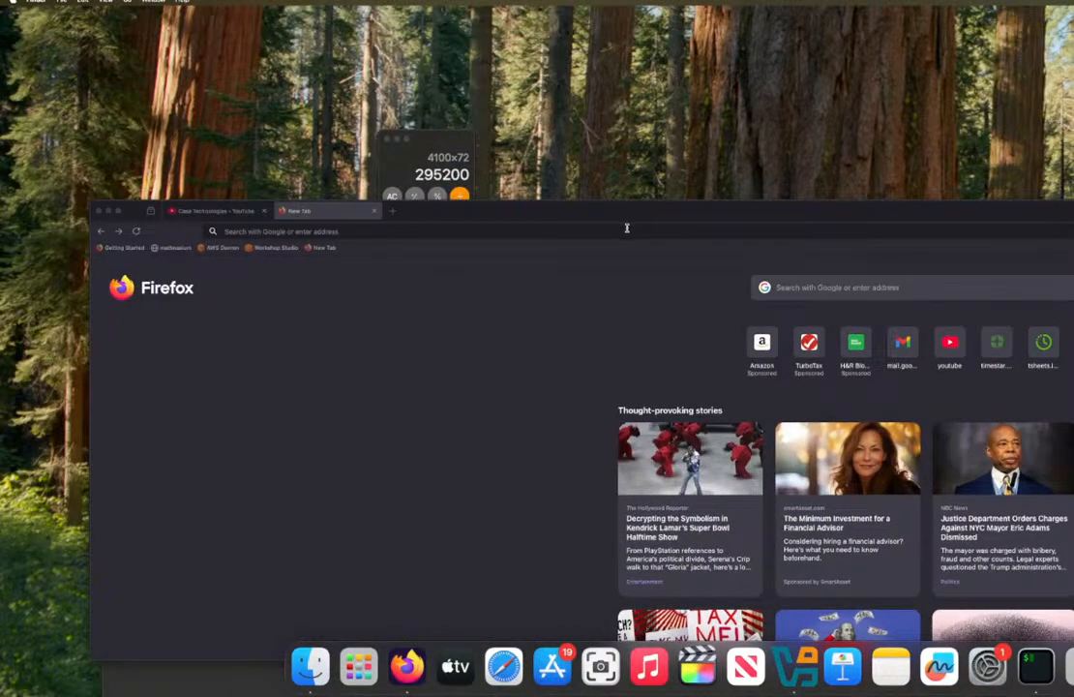
# Step: Search the web for "linux mint"
pyautogui.click(627, 228)
pyautogui.click(611, 209)
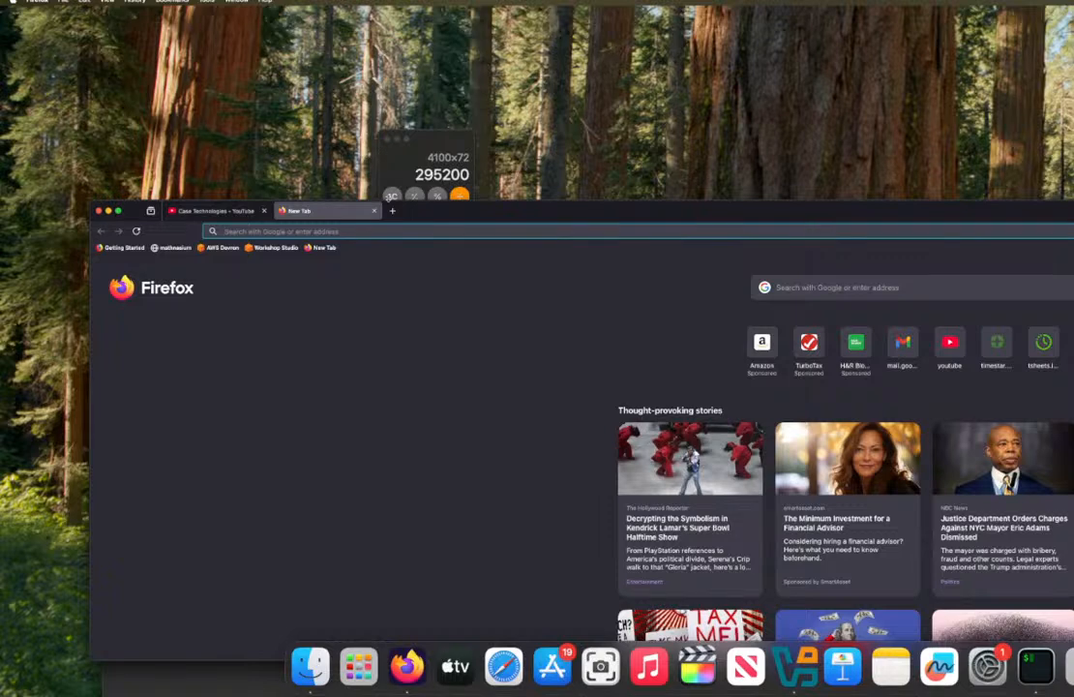
pyautogui.write('p')
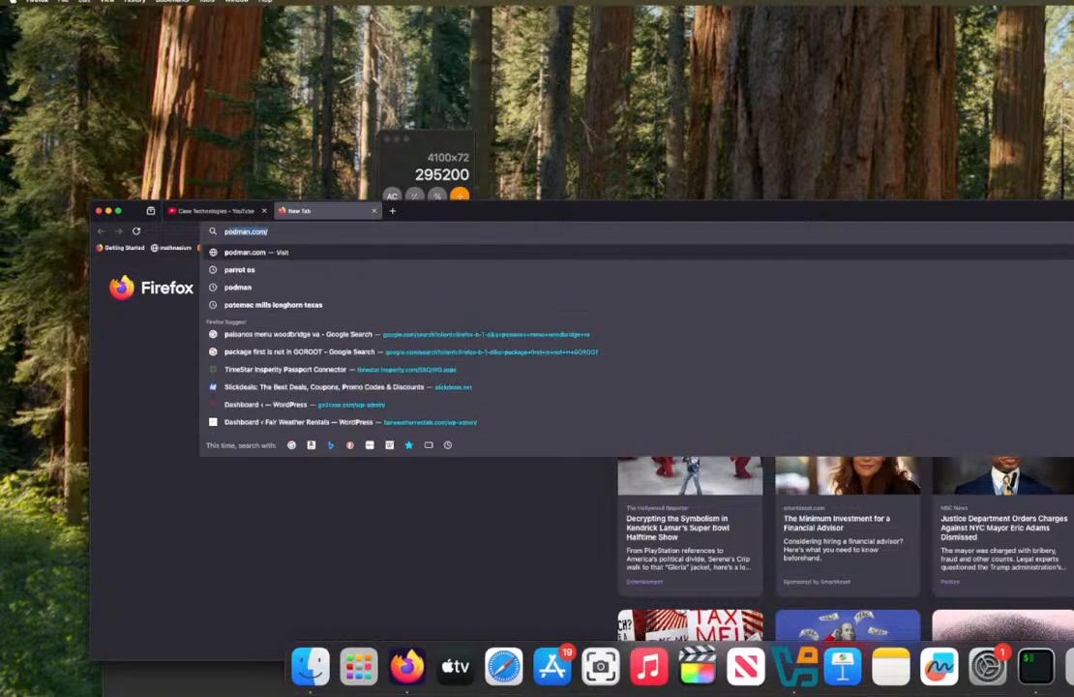
pyautogui.press('BackSpace')
pyautogui.press('BackSpace')
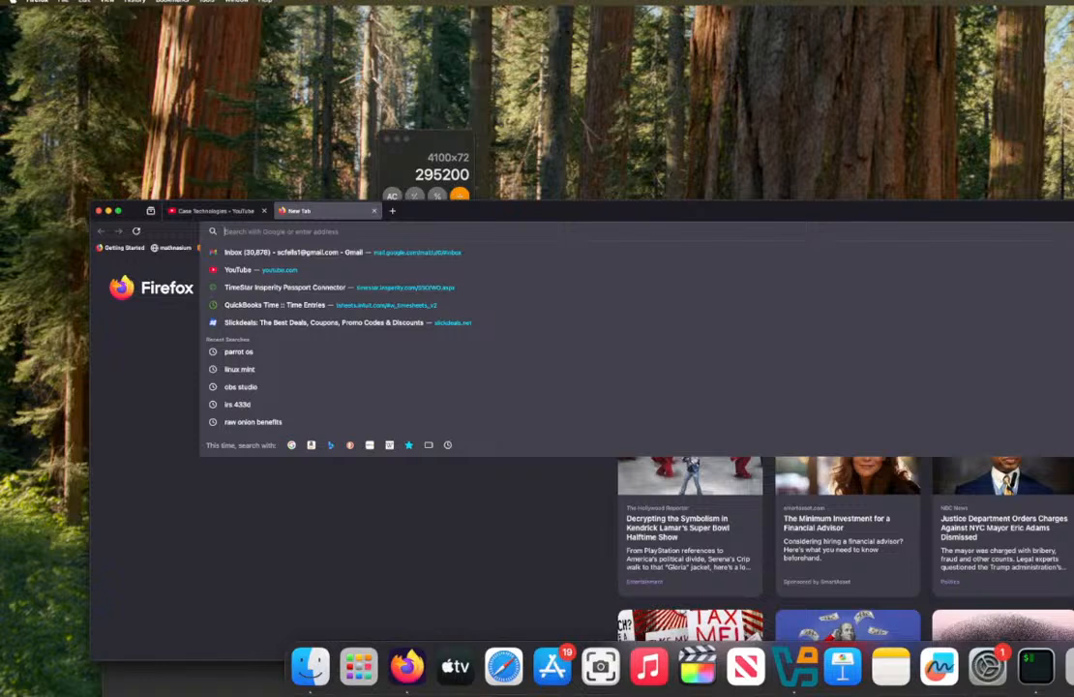
pyautogui.write('linux mi')
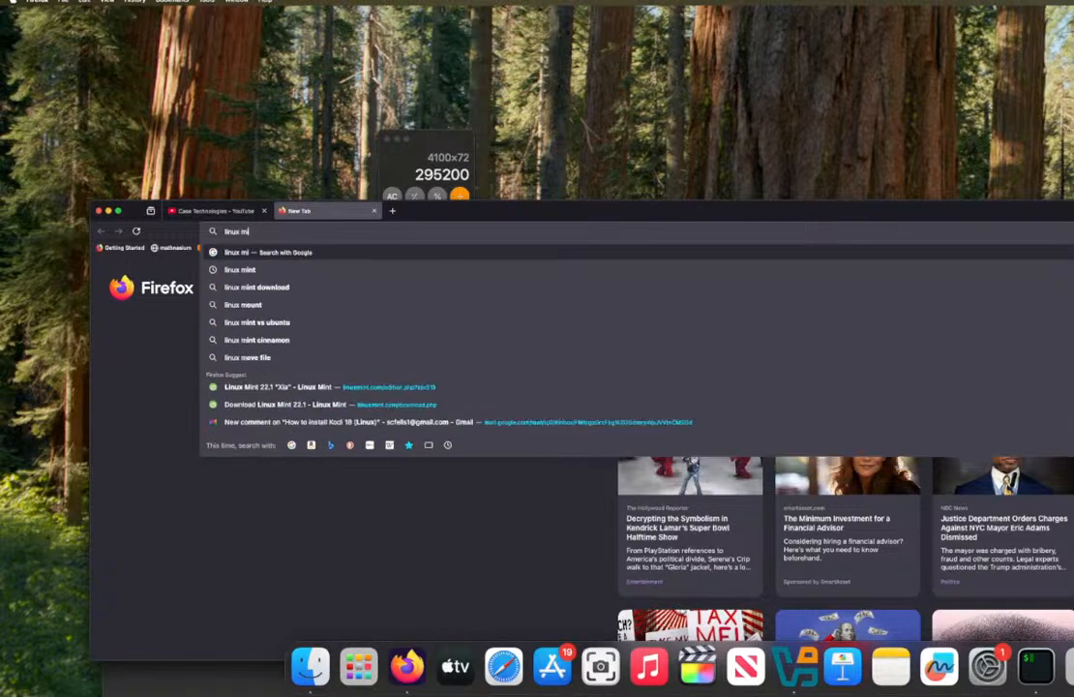
pyautogui.write('nt')
pyautogui.press('Return')
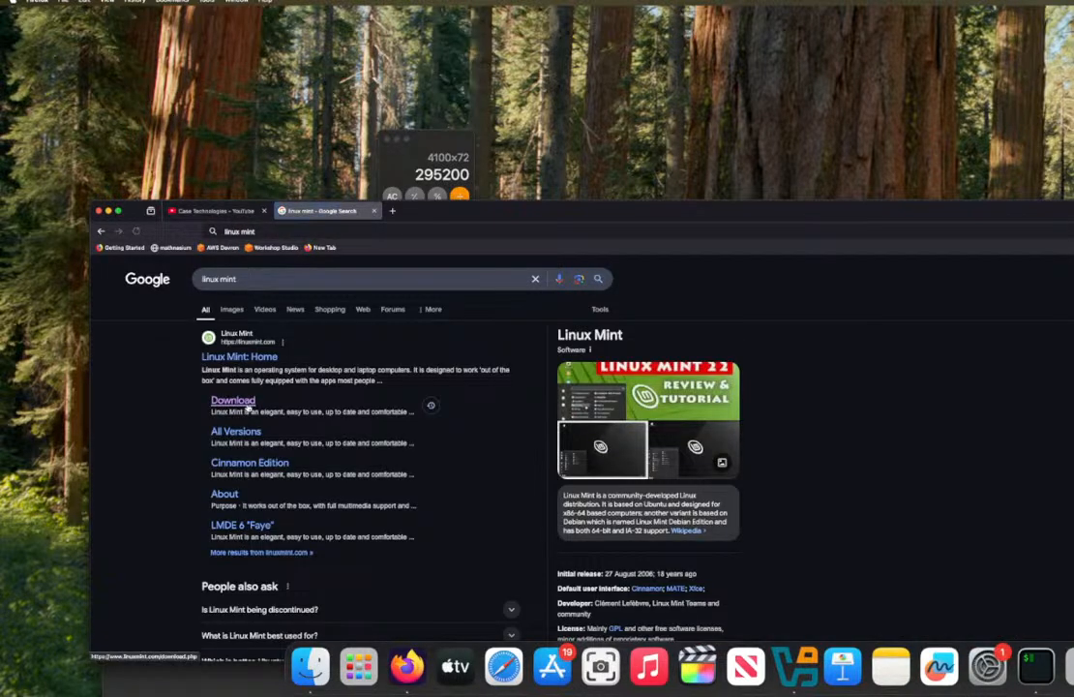
# Step: Open the Linux Mint download page in an enlarged browser window and go to the Cinnamon Edition of Linux Mint 22.1
pyautogui.click(233, 401)
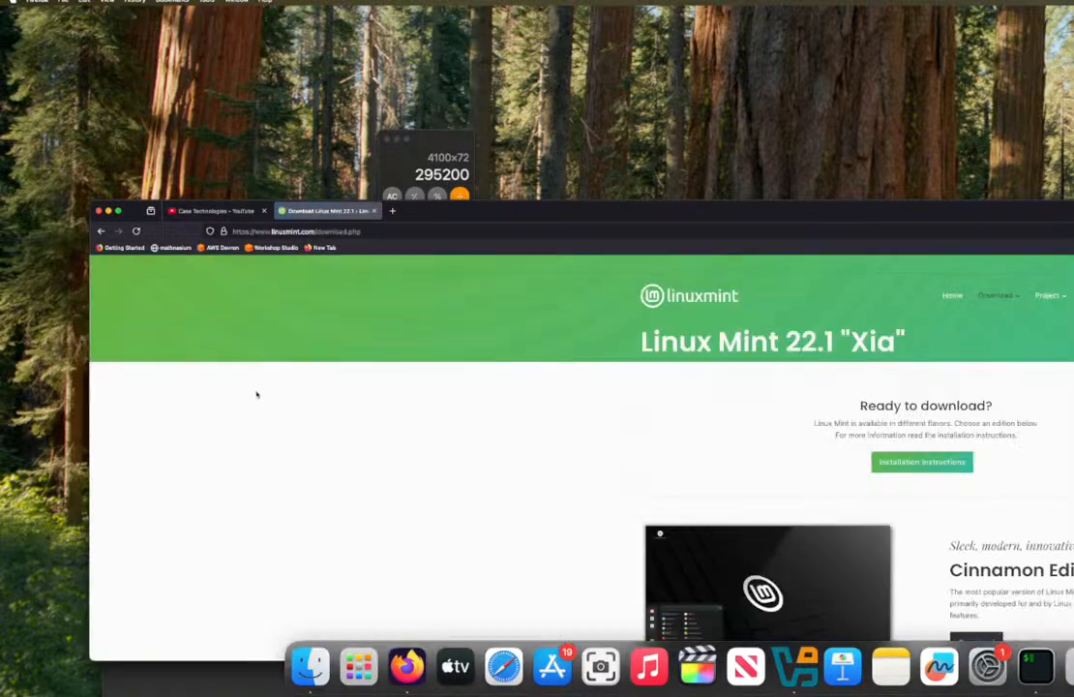
pyautogui.doubleClick(819, 205)
pyautogui.scroll(-5, 885, 321)
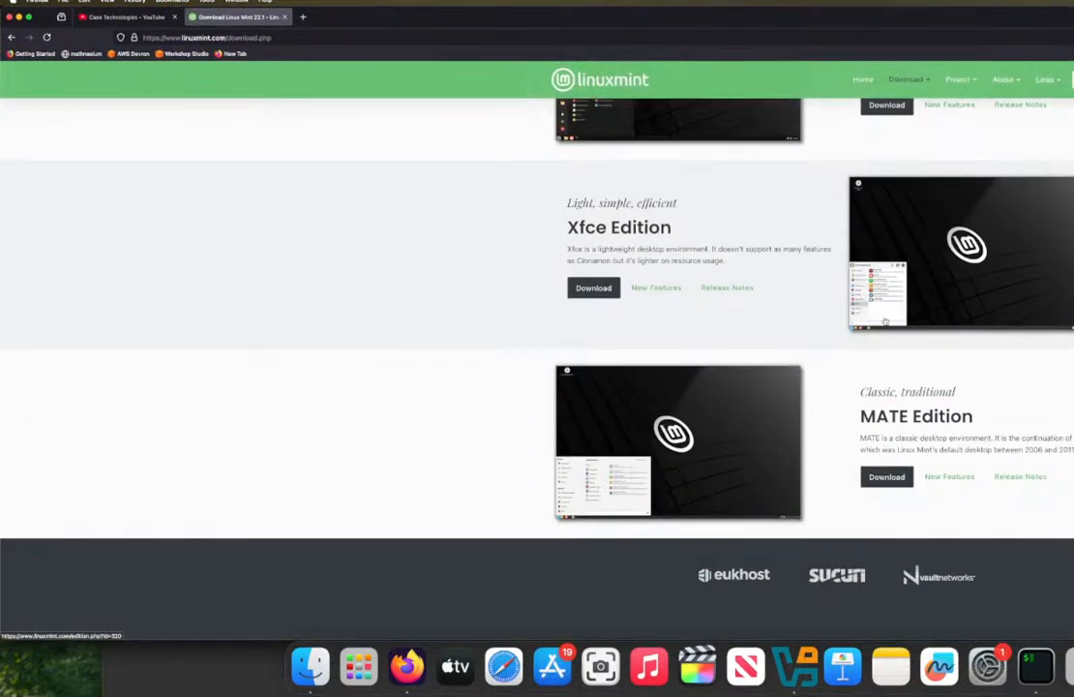
pyautogui.scroll(-2, 882, 317)
pyautogui.scroll(5, 878, 321)
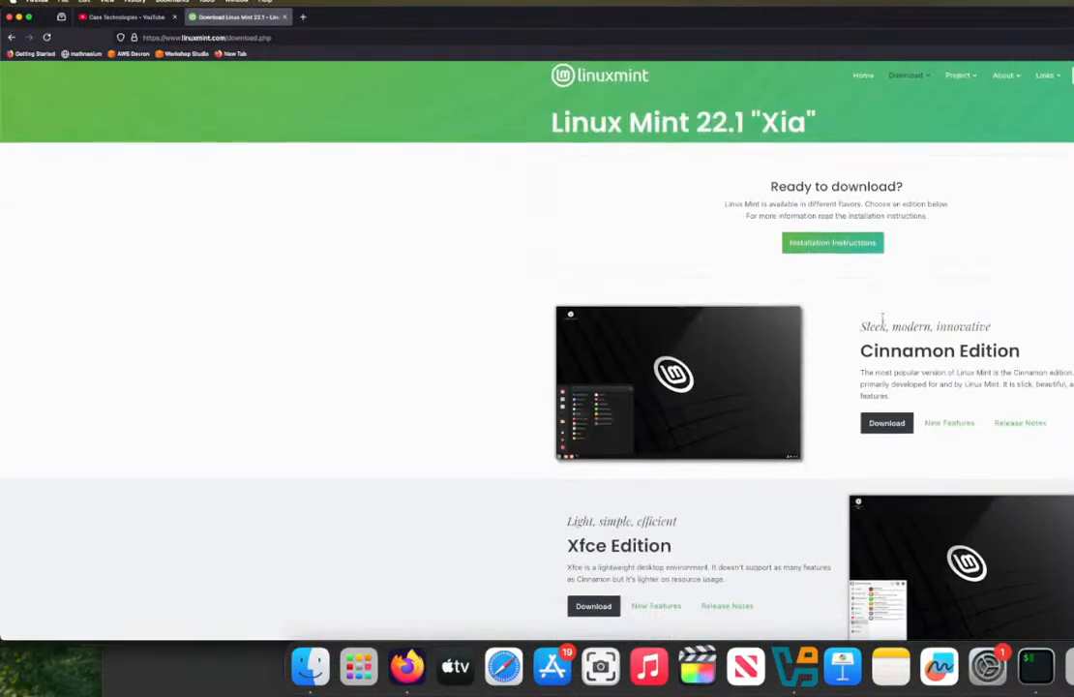
pyautogui.click(769, 356)
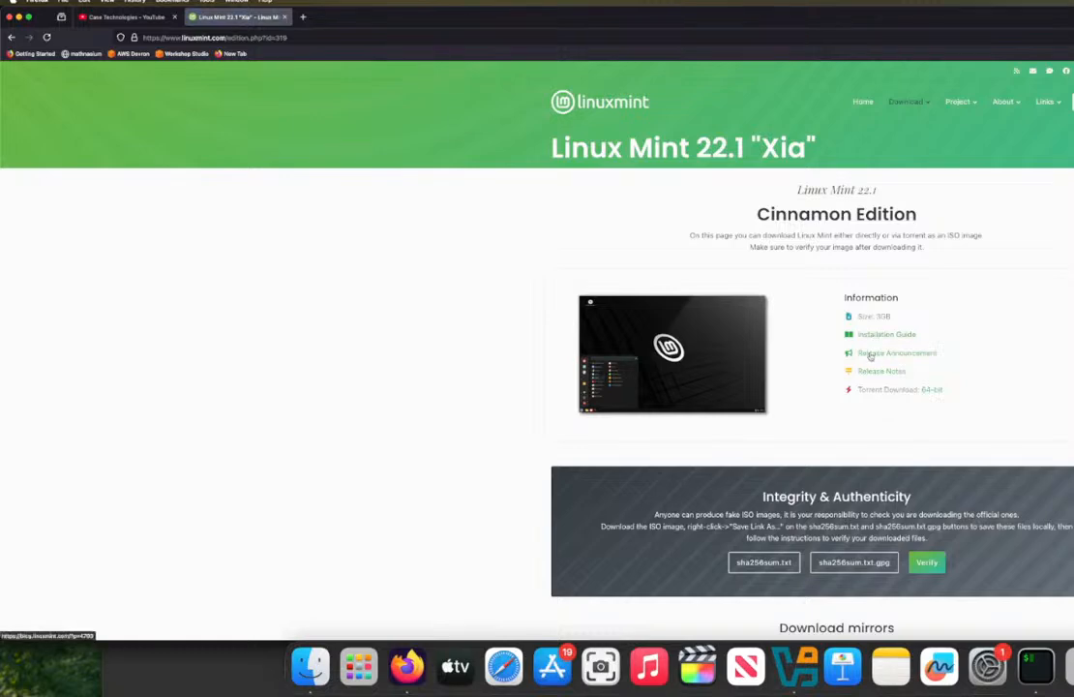
# Step: Look through the Cinnamon Edition page's release information and its list of download mirrors
pyautogui.scroll(-5, 868, 355)
pyautogui.scroll(-10, 868, 357)
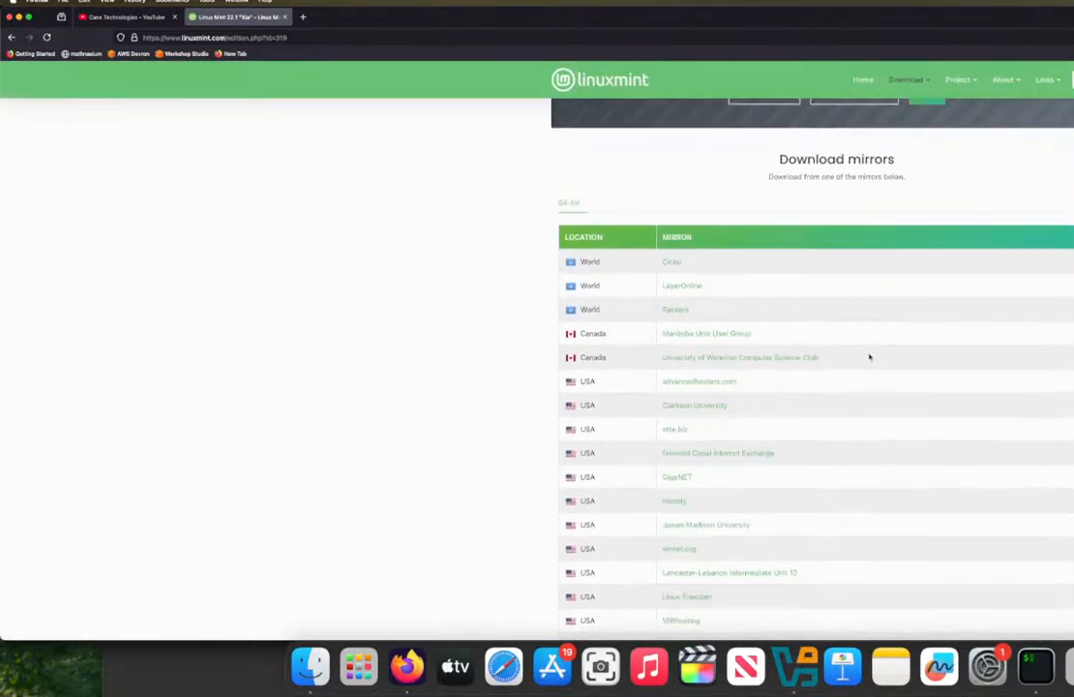
pyautogui.scroll(10, 869, 358)
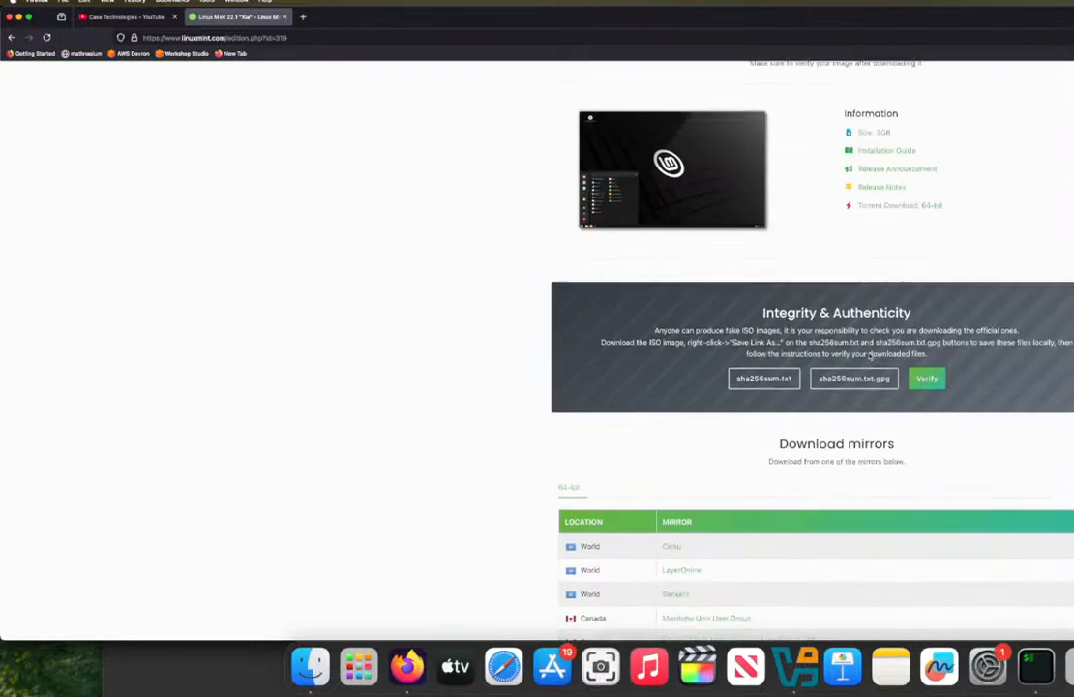
pyautogui.scroll(-2, 857, 360)
pyautogui.scroll(5, 857, 360)
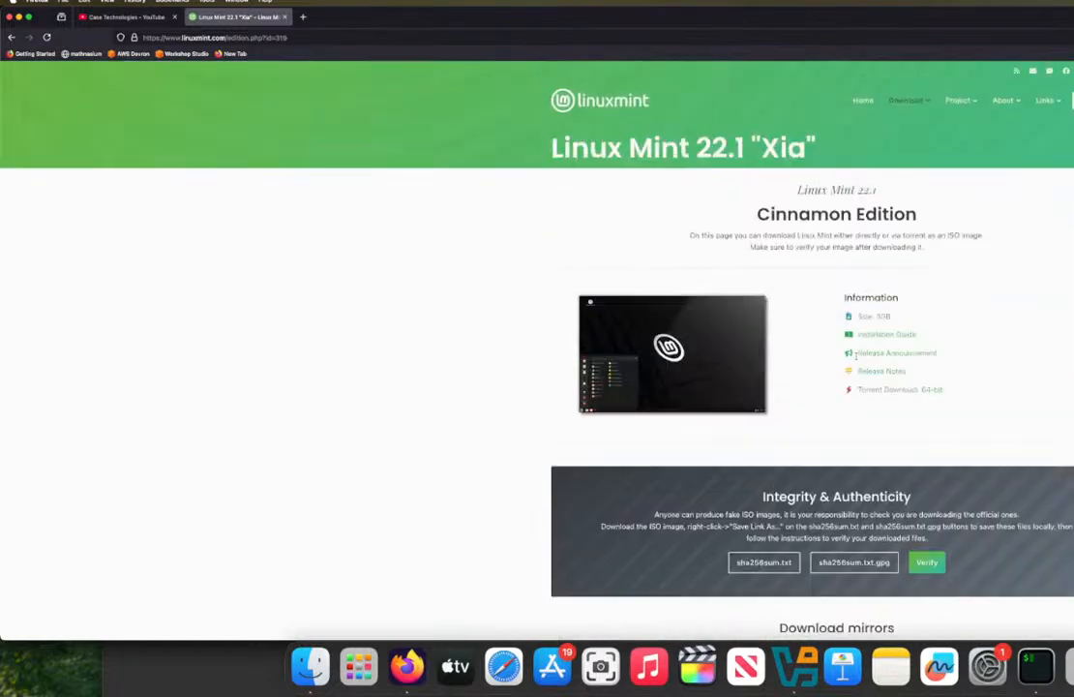
# Step: Open the All Versions page of Linux Mint and review the supported releases, their editions and package bases
pyautogui.moveTo(914, 102)
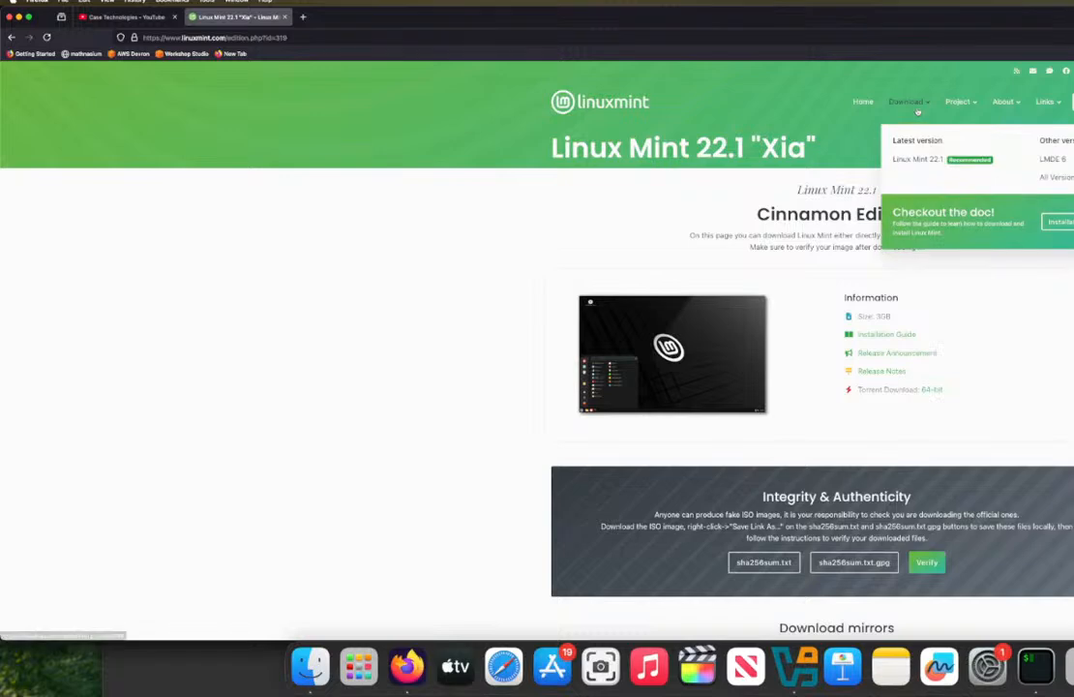
pyautogui.click(912, 153)
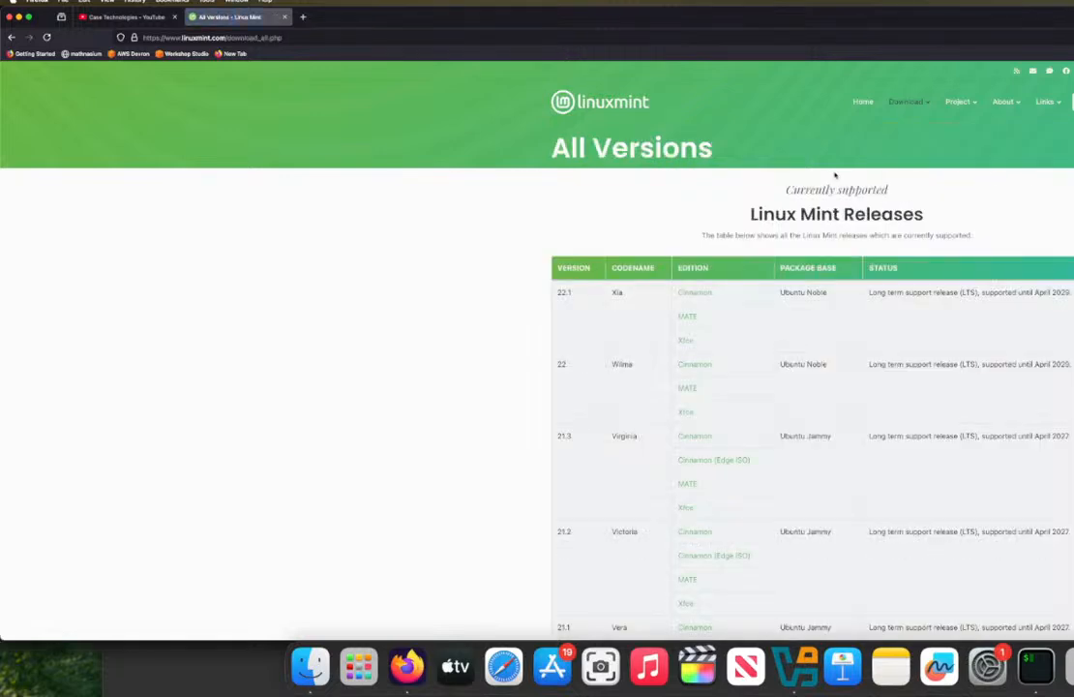
pyautogui.scroll(-4, 690, 282)
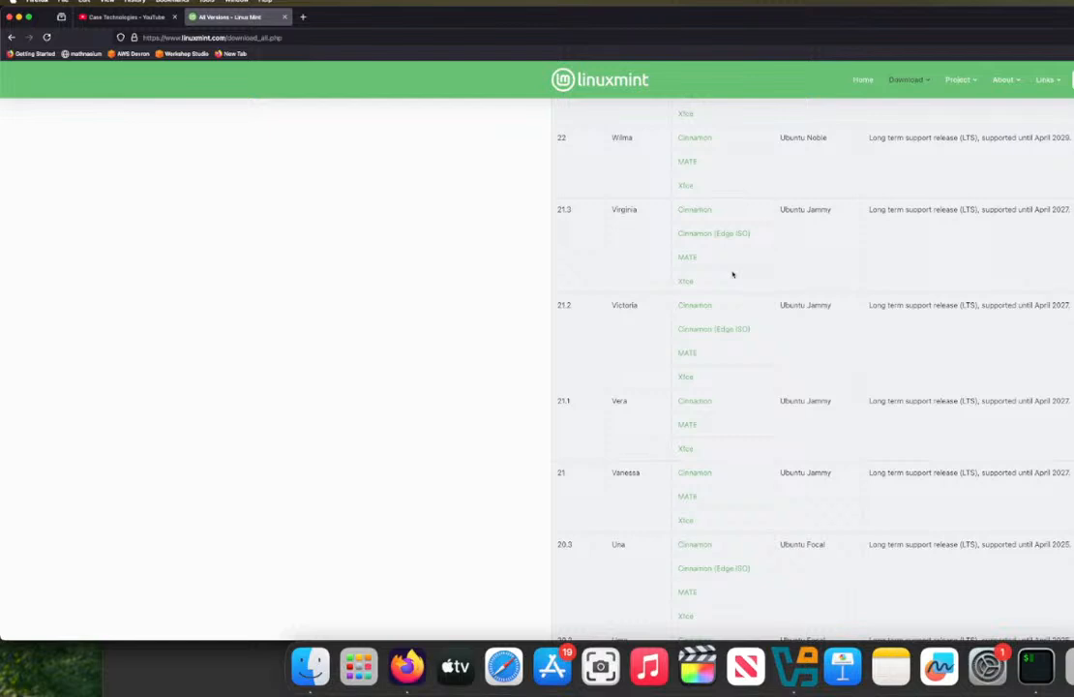
pyautogui.press('ctrl+super+f')
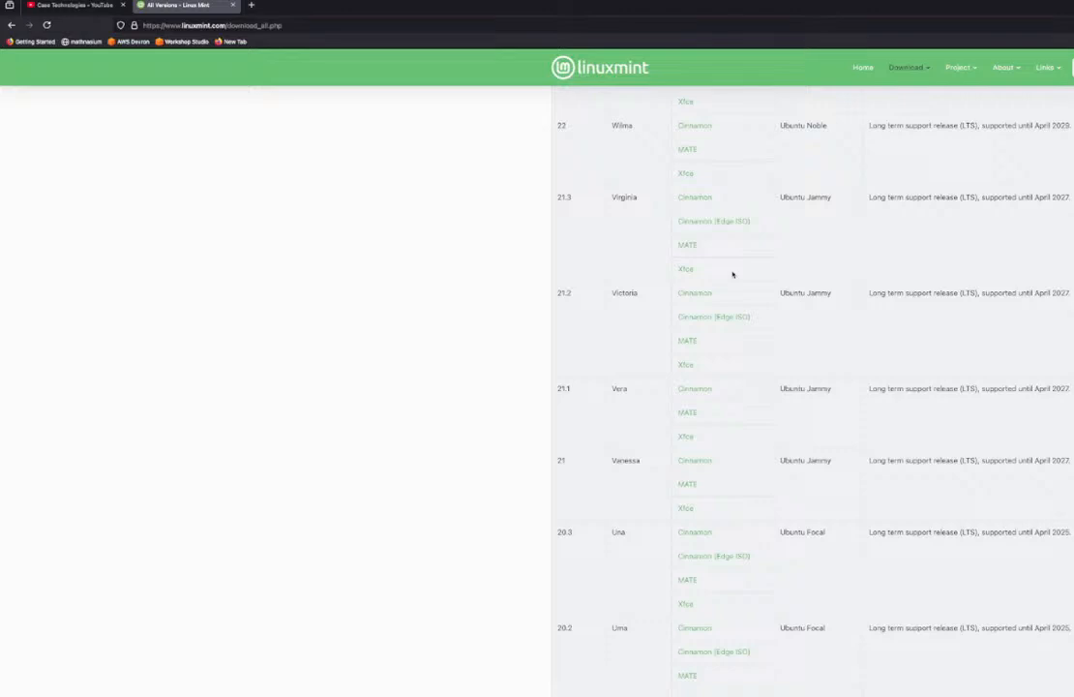
pyautogui.scroll(1, 847, 326)
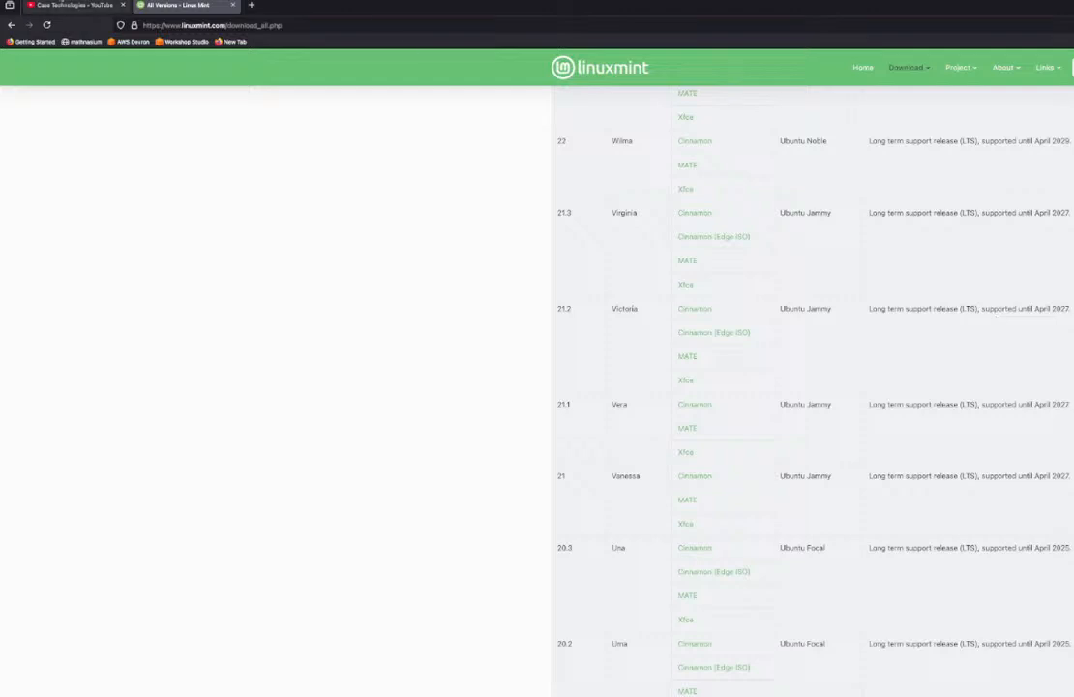
pyautogui.click(27, 12)
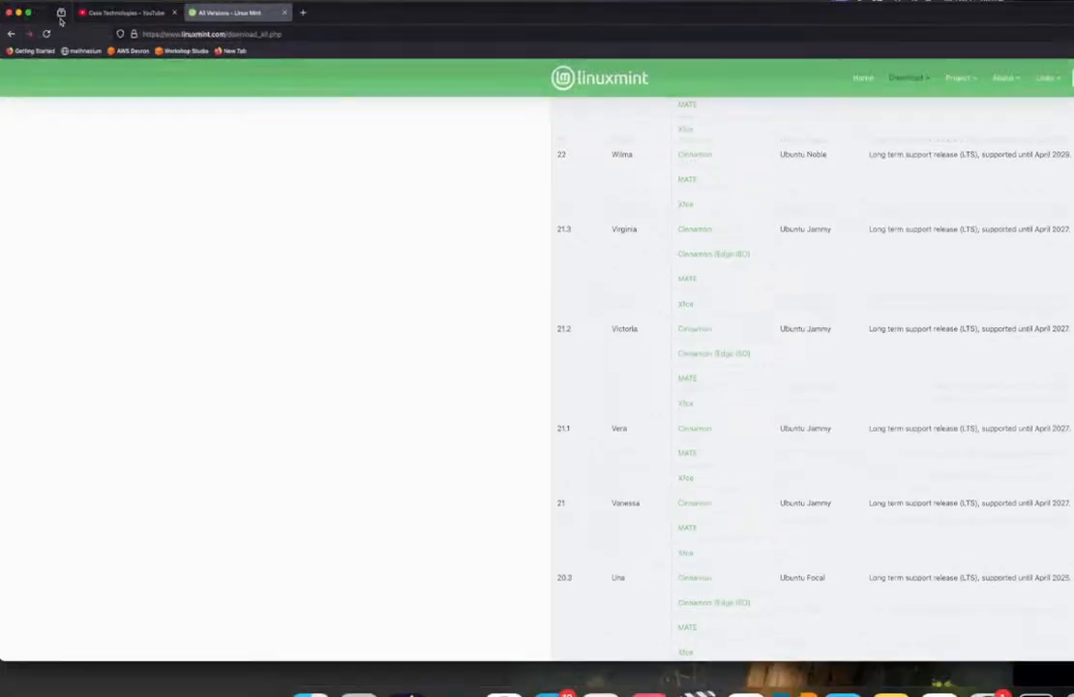
pyautogui.scroll(-10, 732, 278)
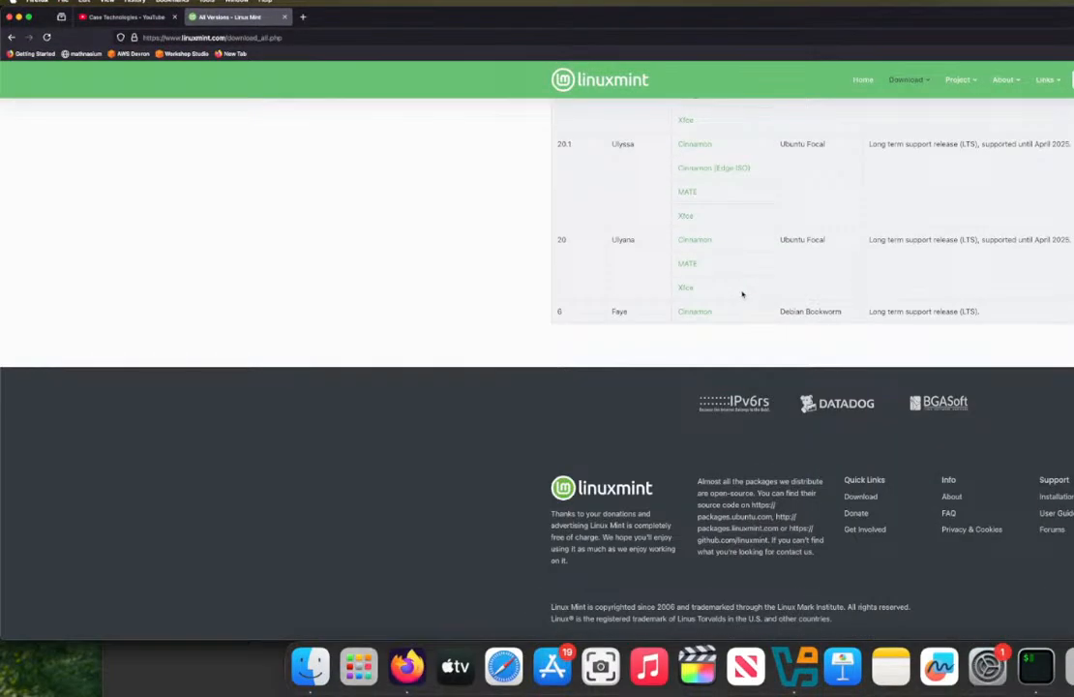
pyautogui.scroll(10, 742, 294)
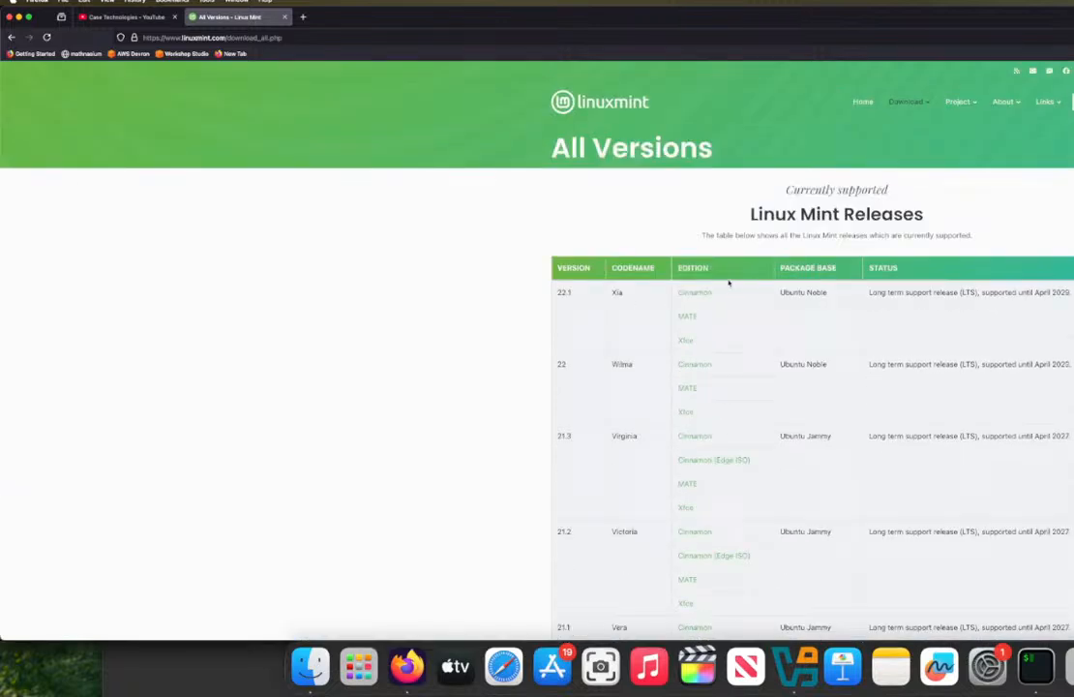
# Step: Open the Cinnamon edition of version 22.1 from the releases table and check its download mirrors
pyautogui.click(690, 299)
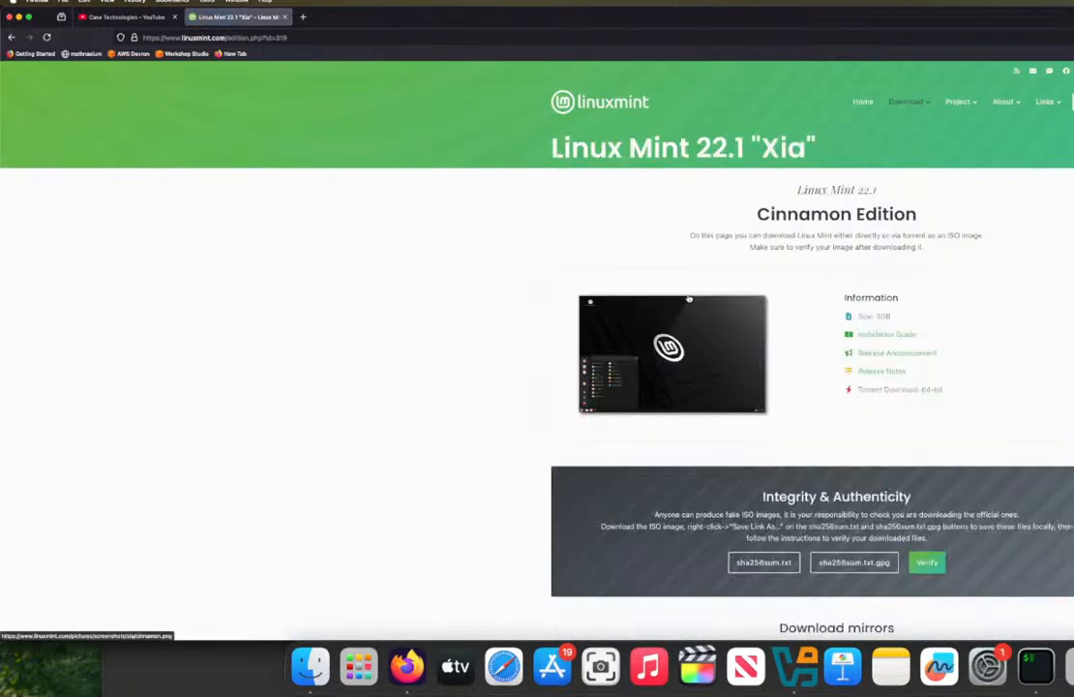
pyautogui.scroll(-3, 774, 332)
pyautogui.scroll(-10, 774, 332)
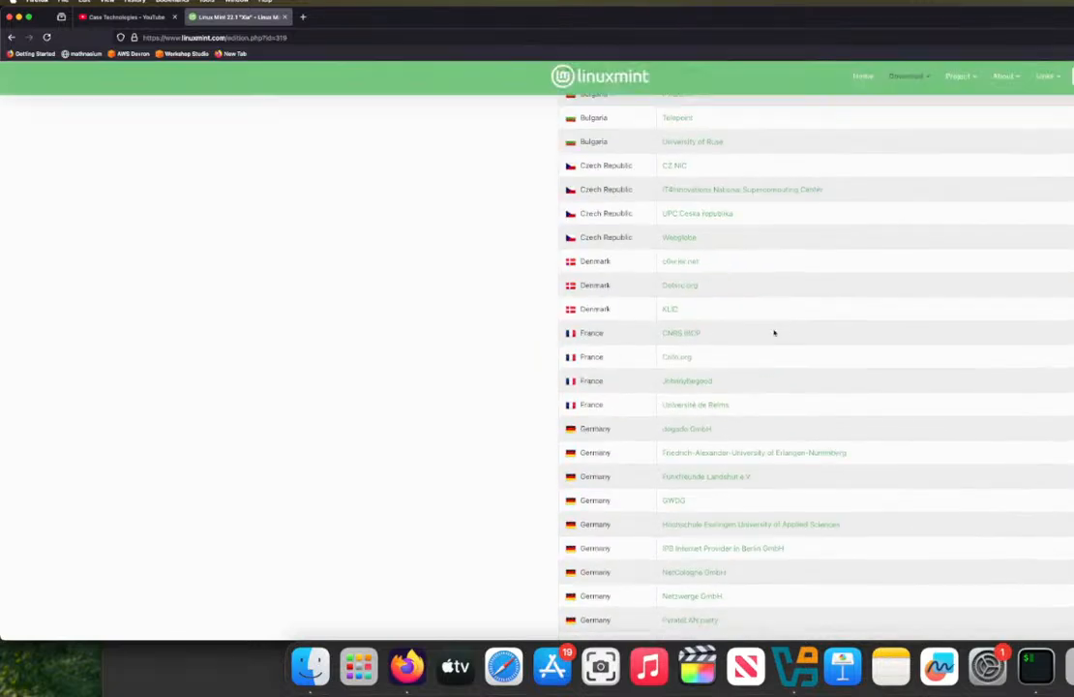
# Step: Search the web for "parrot os" and open the Parrot Security download page to view its edition categories
pyautogui.click(316, 37)
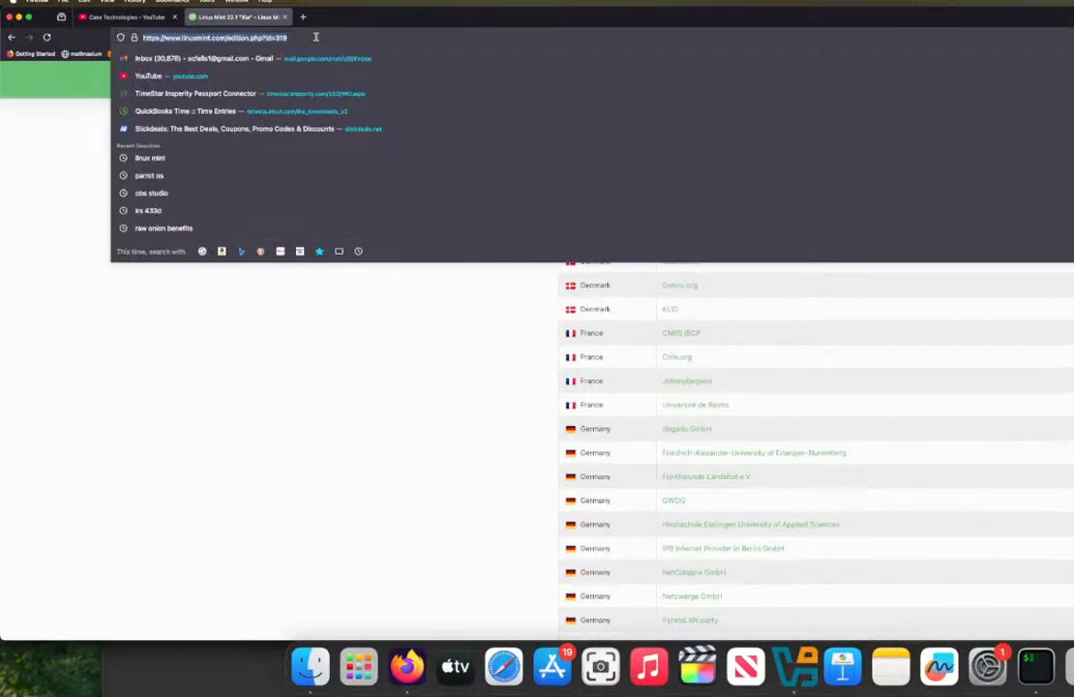
pyautogui.write('parrot os')
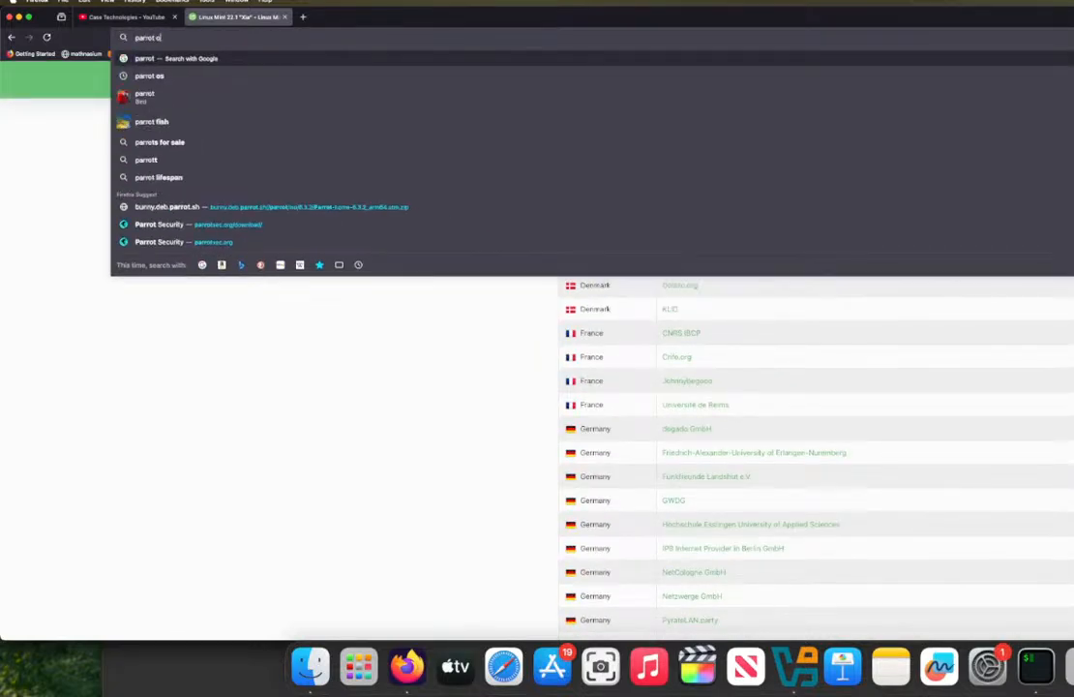
pyautogui.press('Return')
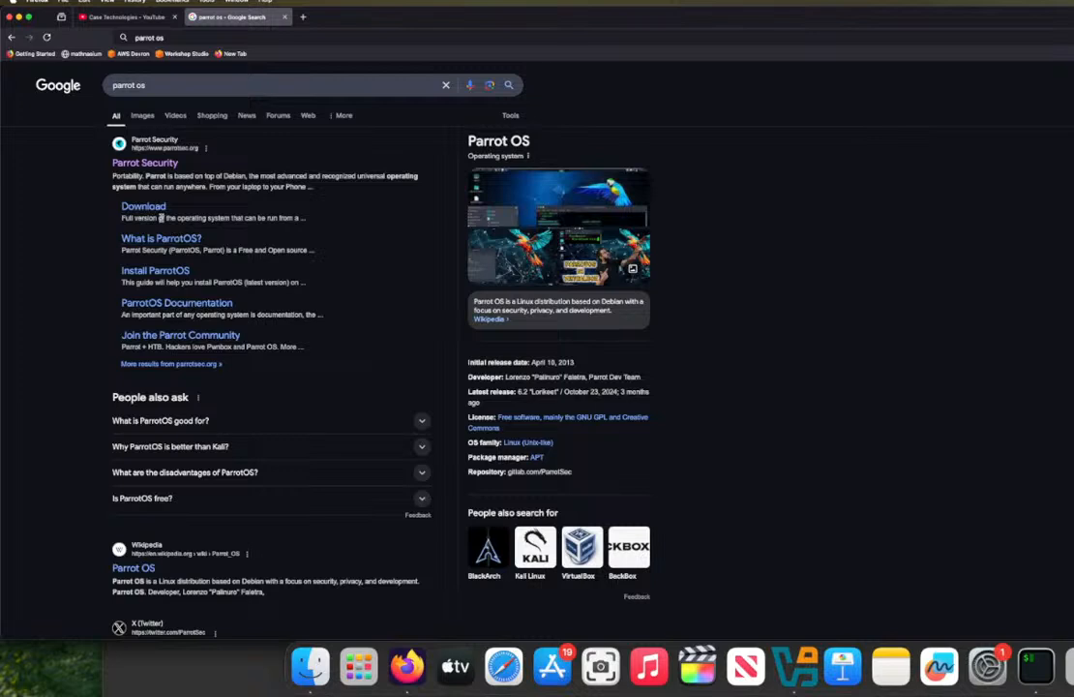
pyautogui.click(153, 208)
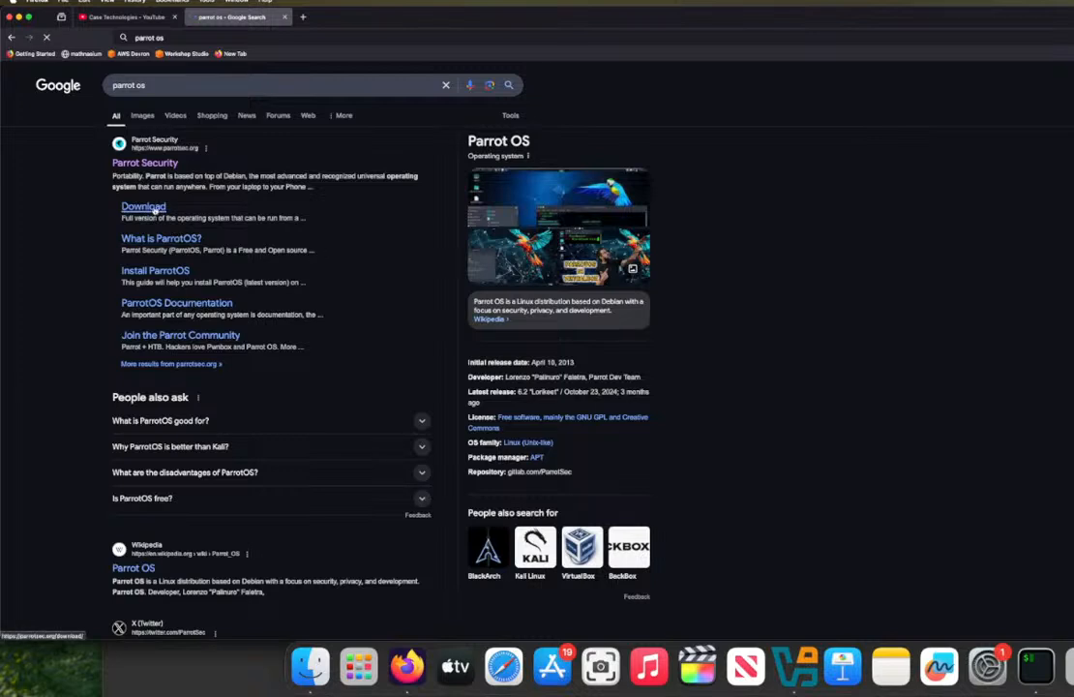
pyautogui.scroll(-1, 347, 120)
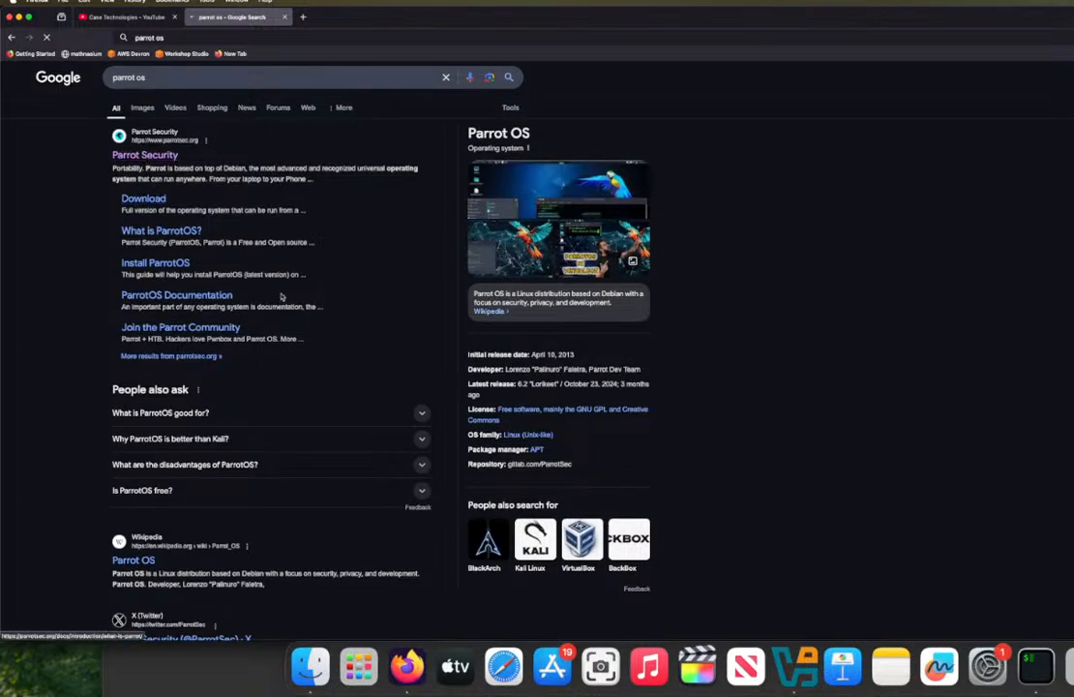
pyautogui.scroll(-10, 322, 292)
pyautogui.scroll(10, 370, 337)
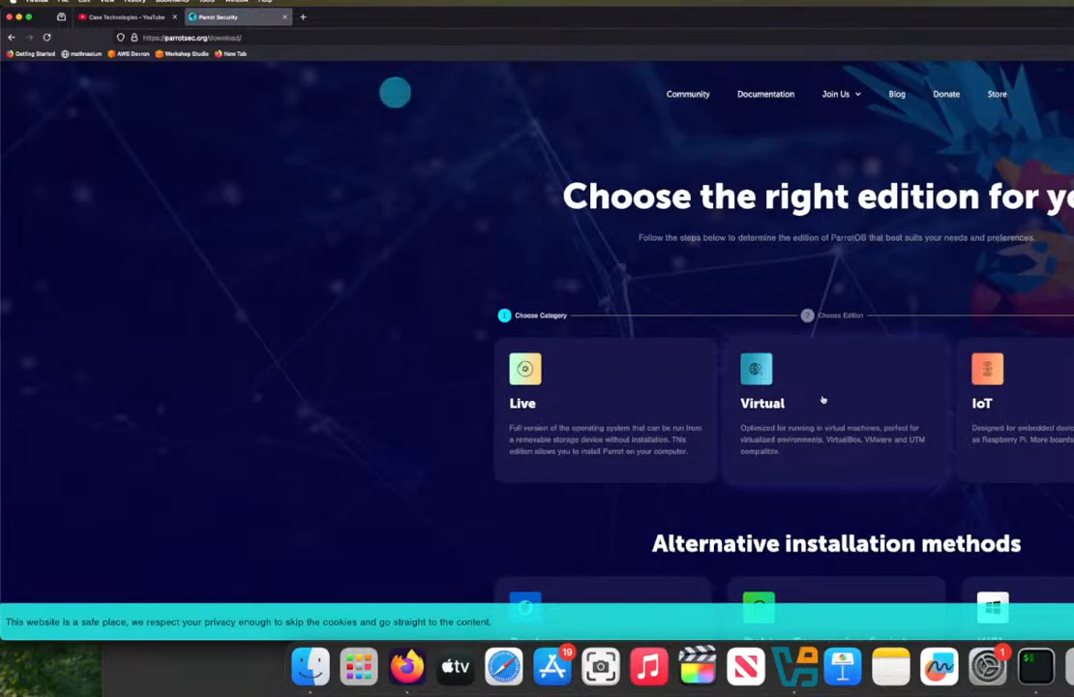
# Step: Choose the Virtual category, the Home edition and the ARM64 architecture for the Parrot OS download
pyautogui.scroll(-7, 797, 347)
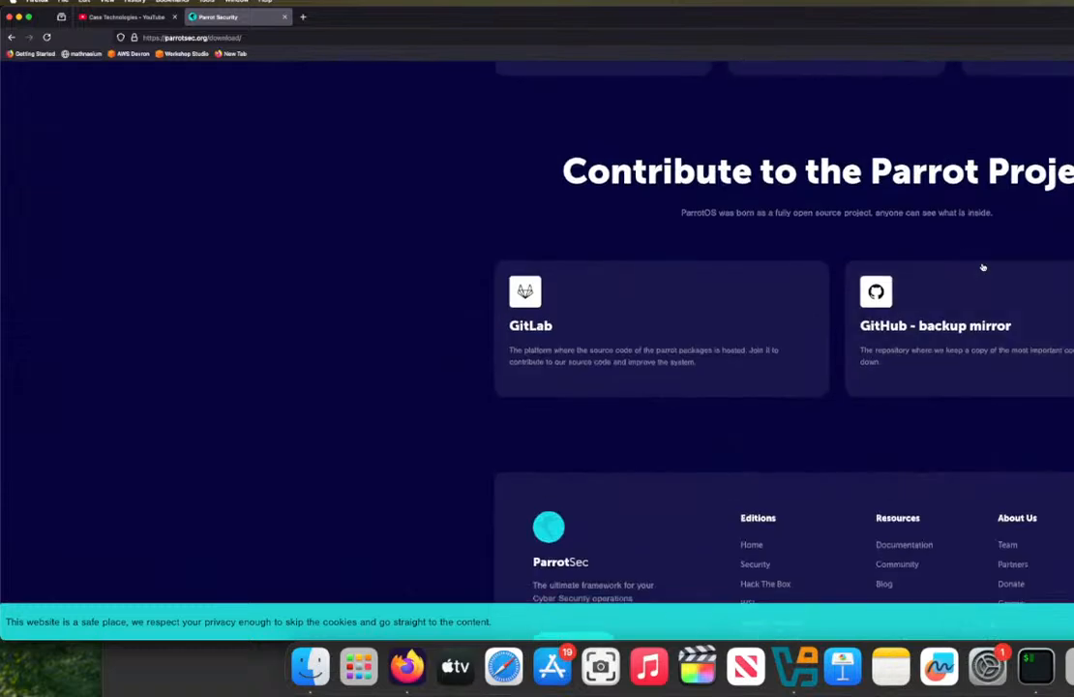
pyautogui.scroll(4, 982, 267)
pyautogui.scroll(3, 982, 267)
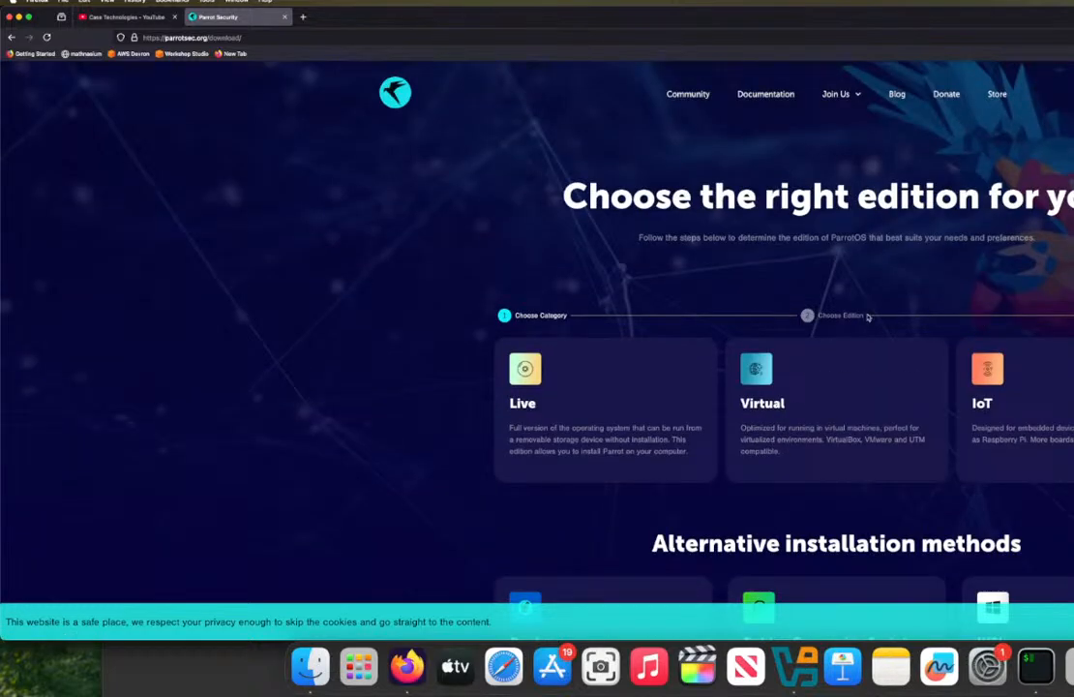
pyautogui.click(774, 373)
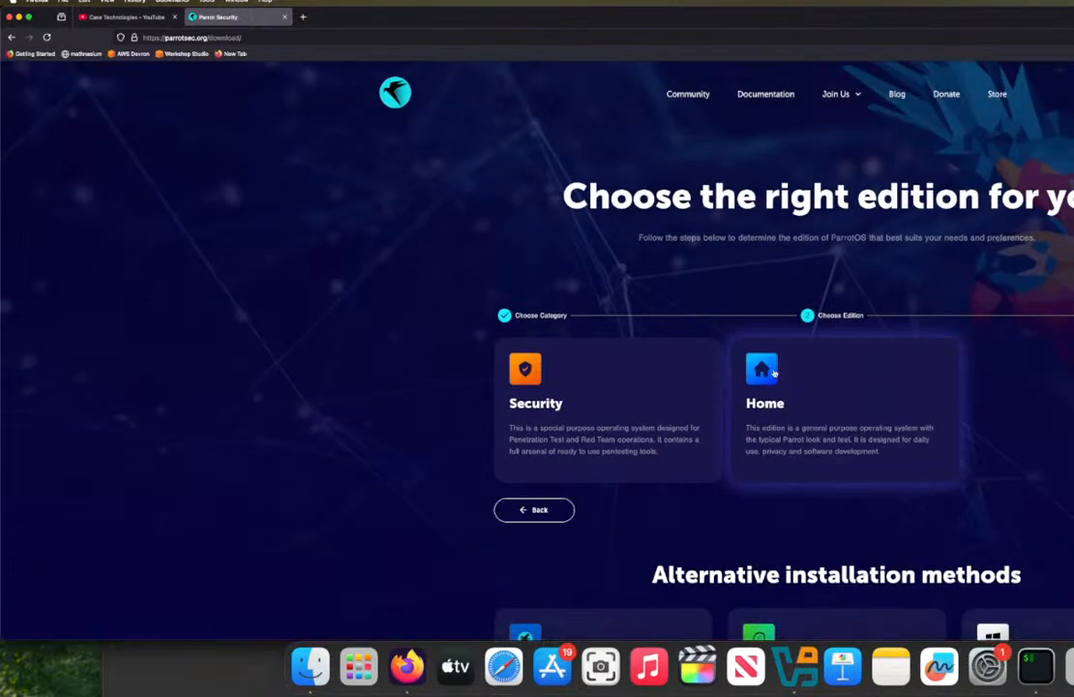
pyautogui.click(793, 410)
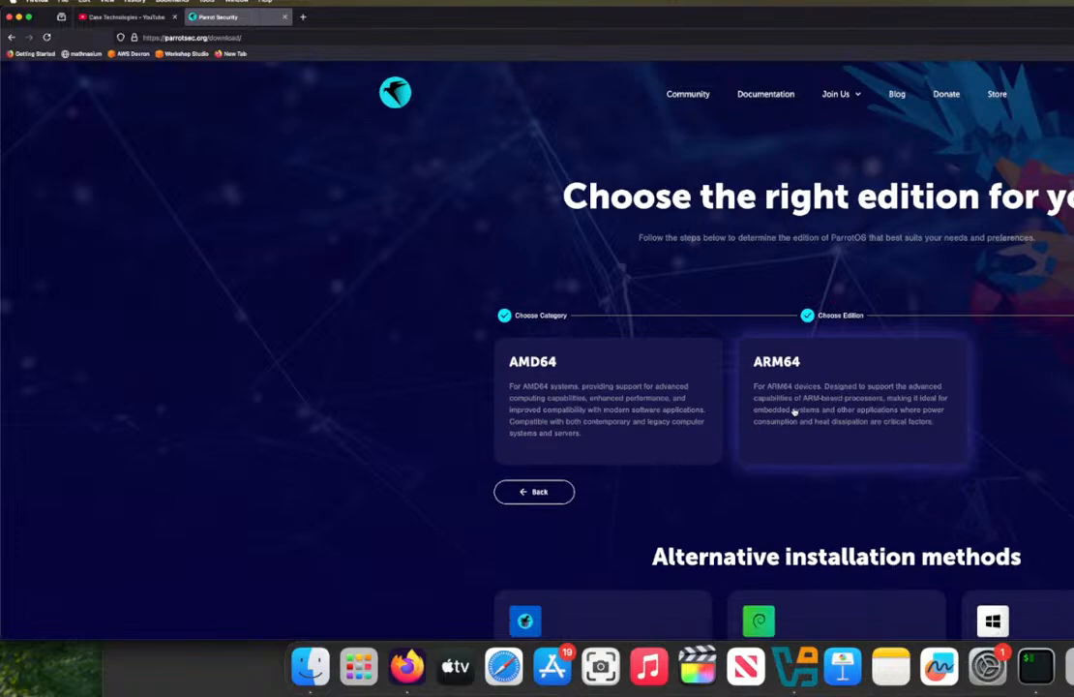
pyautogui.click(790, 377)
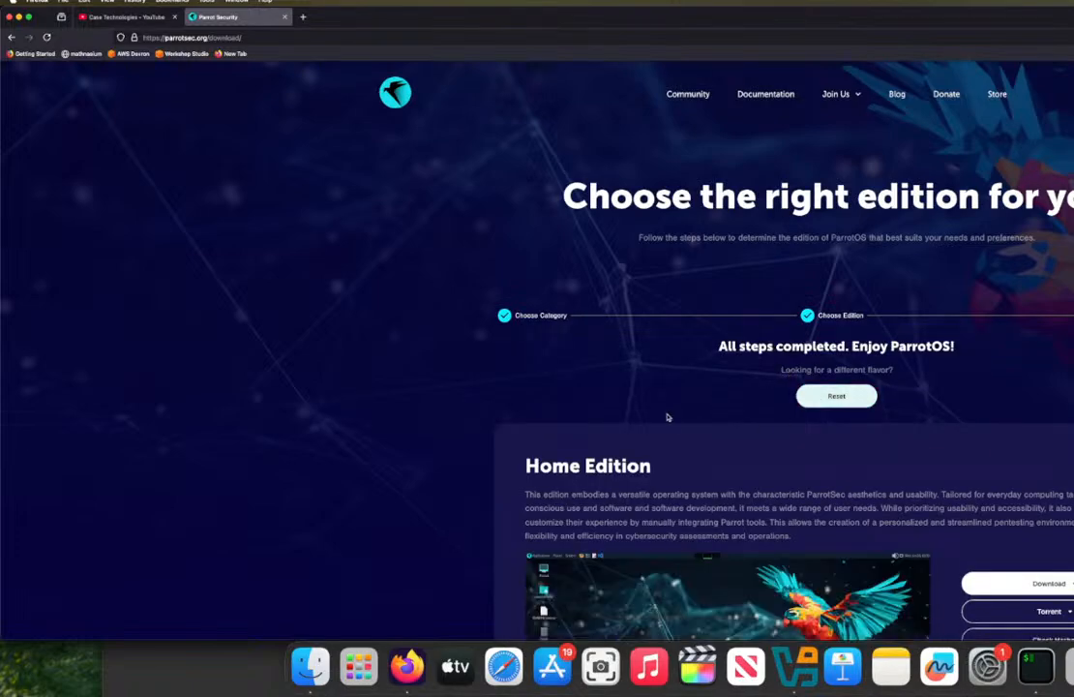
# Step: Look over the Parrot Home Edition details and highlight the default login password given for the virtual image
pyautogui.scroll(-2, 668, 411)
pyautogui.scroll(-6, 668, 411)
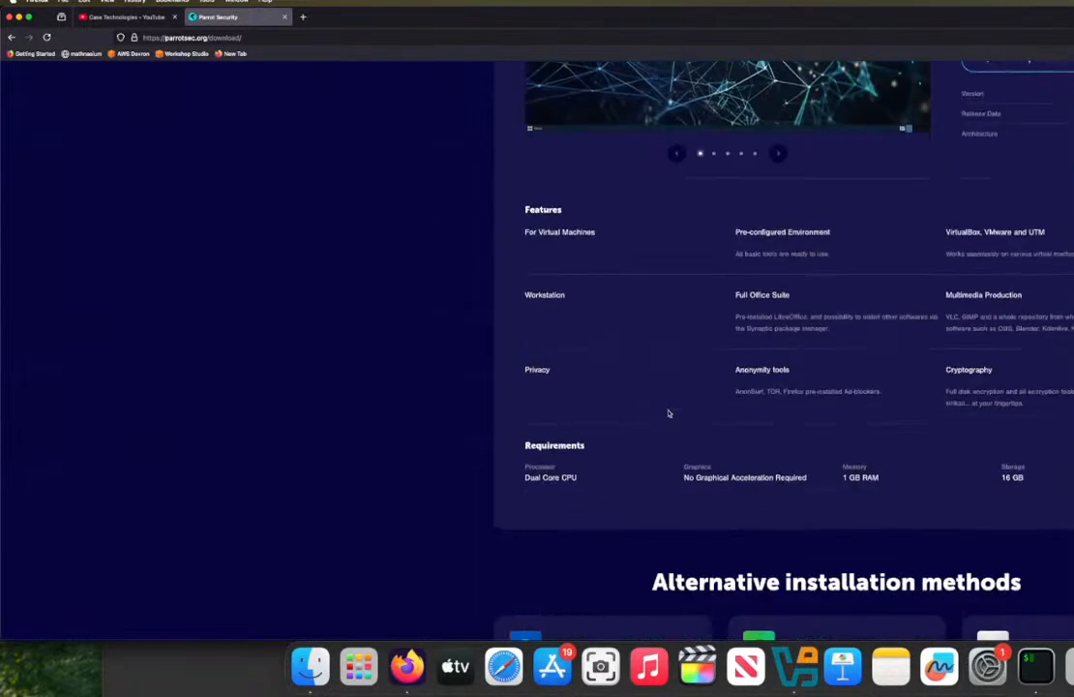
pyautogui.scroll(7, 667, 412)
pyautogui.scroll(-8, 668, 413)
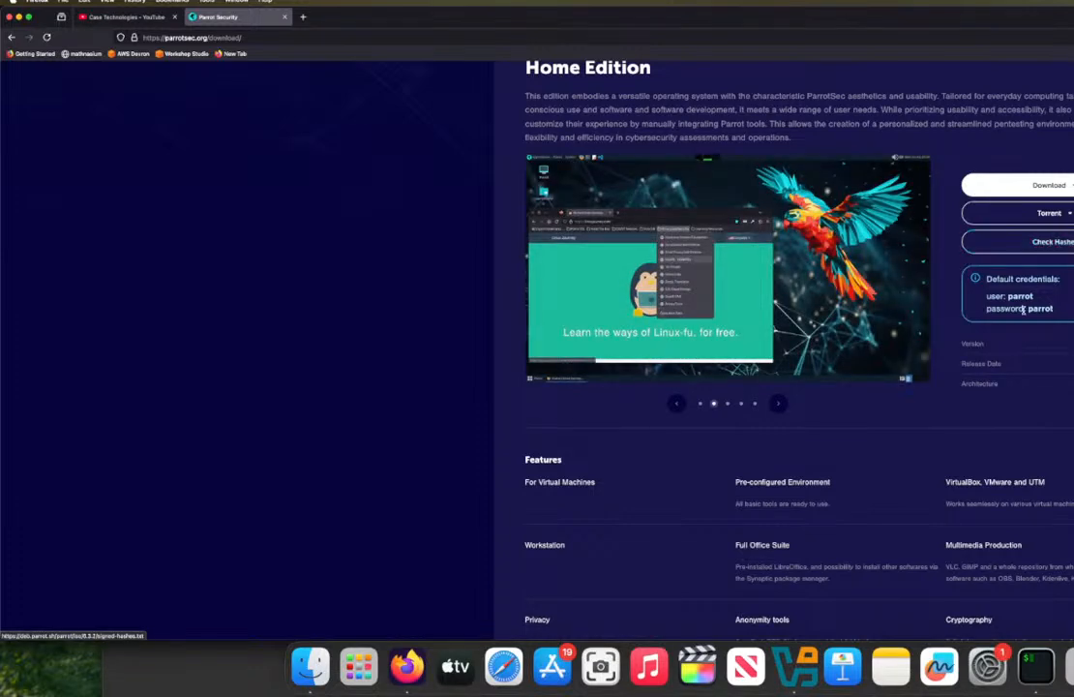
pyautogui.moveTo(1012, 307); pyautogui.dragTo(1051, 306)
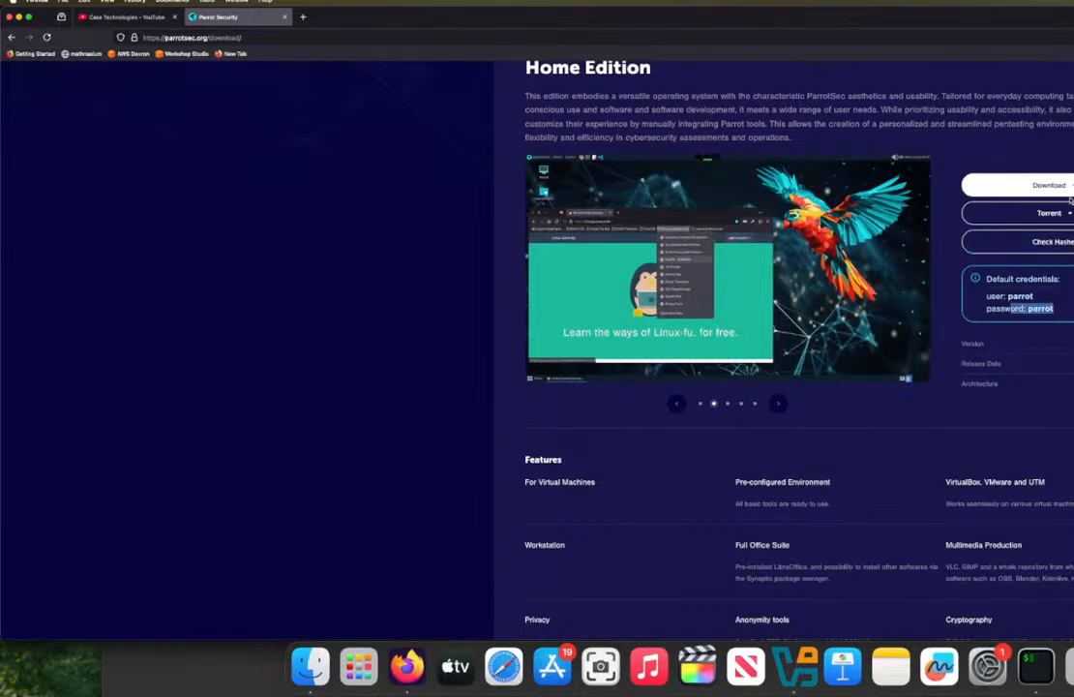
pyautogui.click(997, 391)
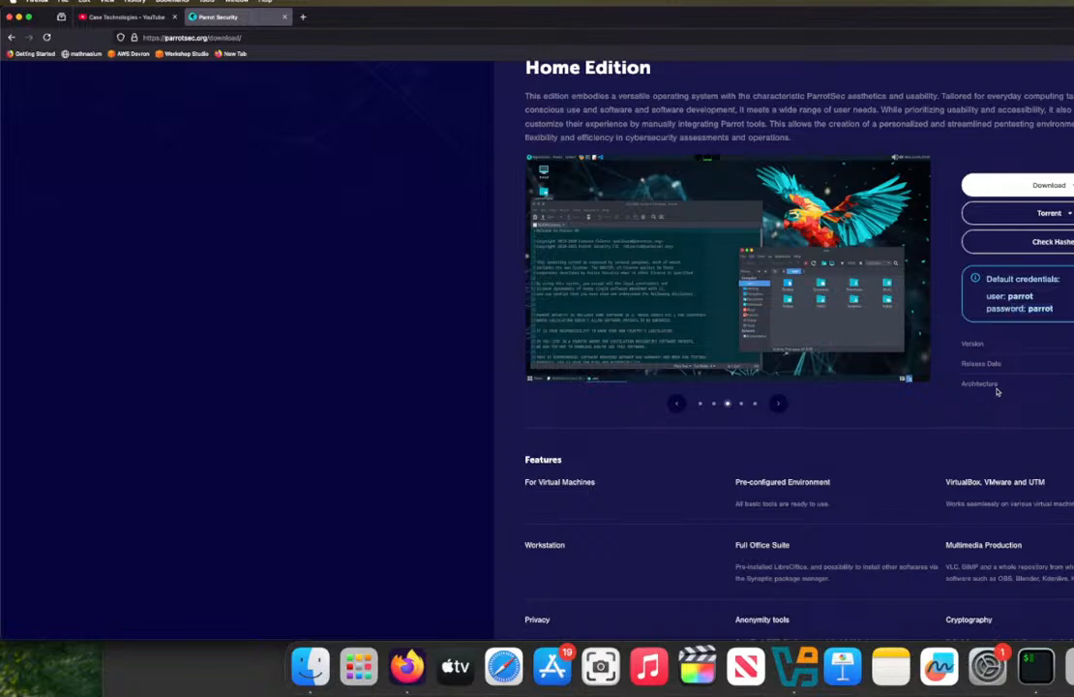
# Step: Review the Home Edition's features and system requirements, plus the alternative installation methods such as Docker, Debian Conversion Script and WSL
pyautogui.scroll(-5, 904, 446)
pyautogui.scroll(4, 904, 446)
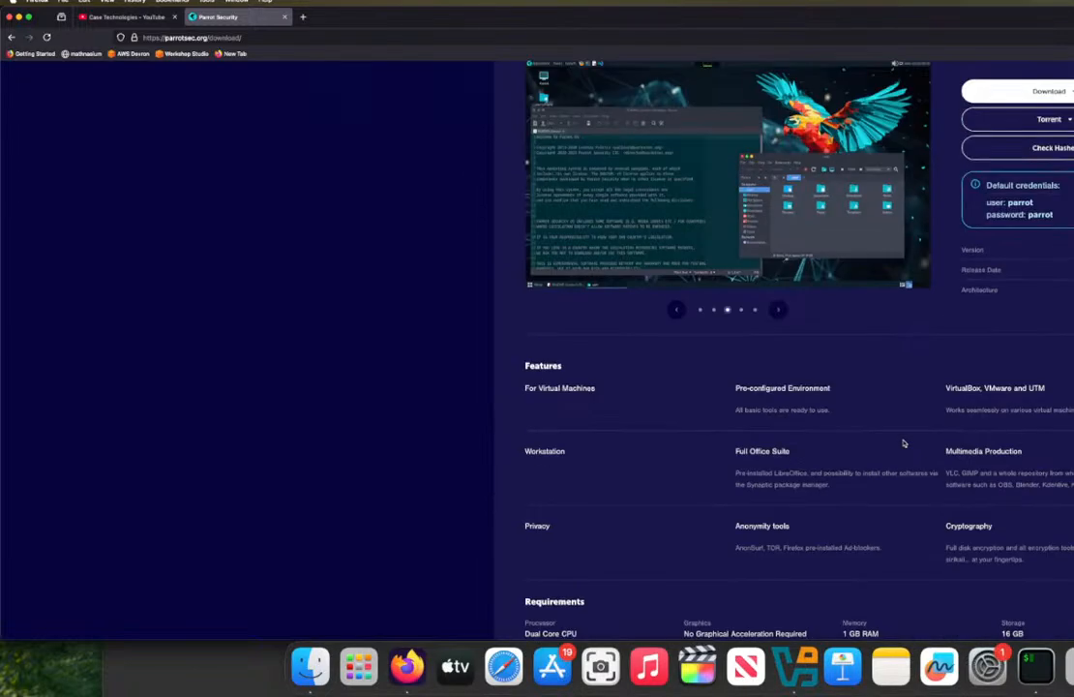
pyautogui.scroll(-2, 903, 443)
pyautogui.scroll(-2, 903, 443)
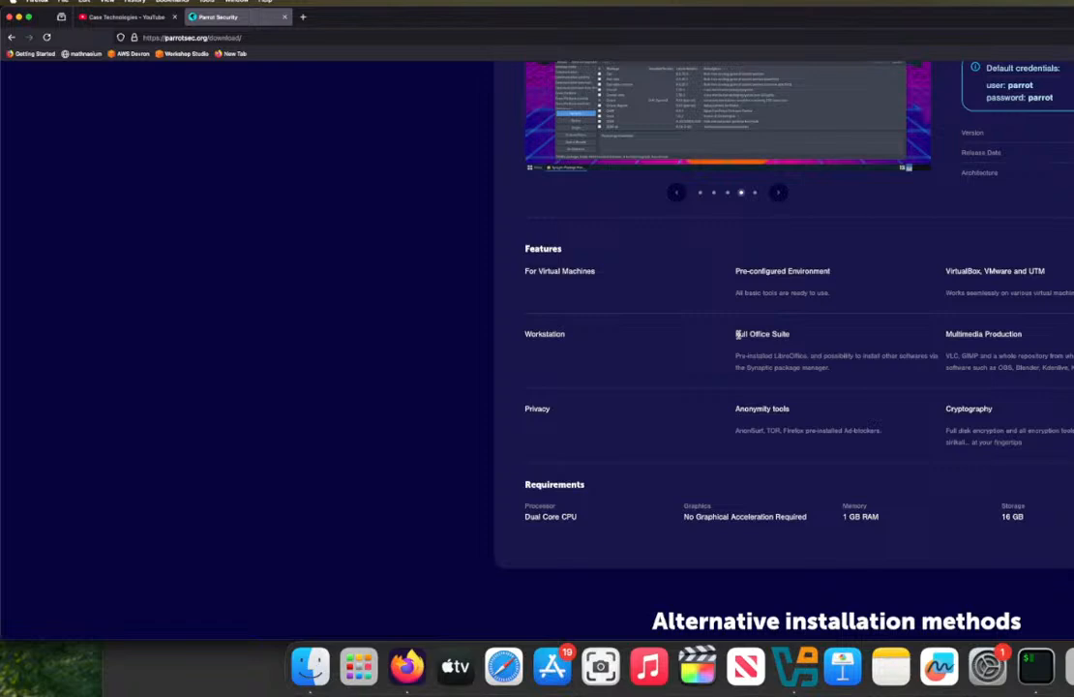
pyautogui.scroll(-4, 738, 337)
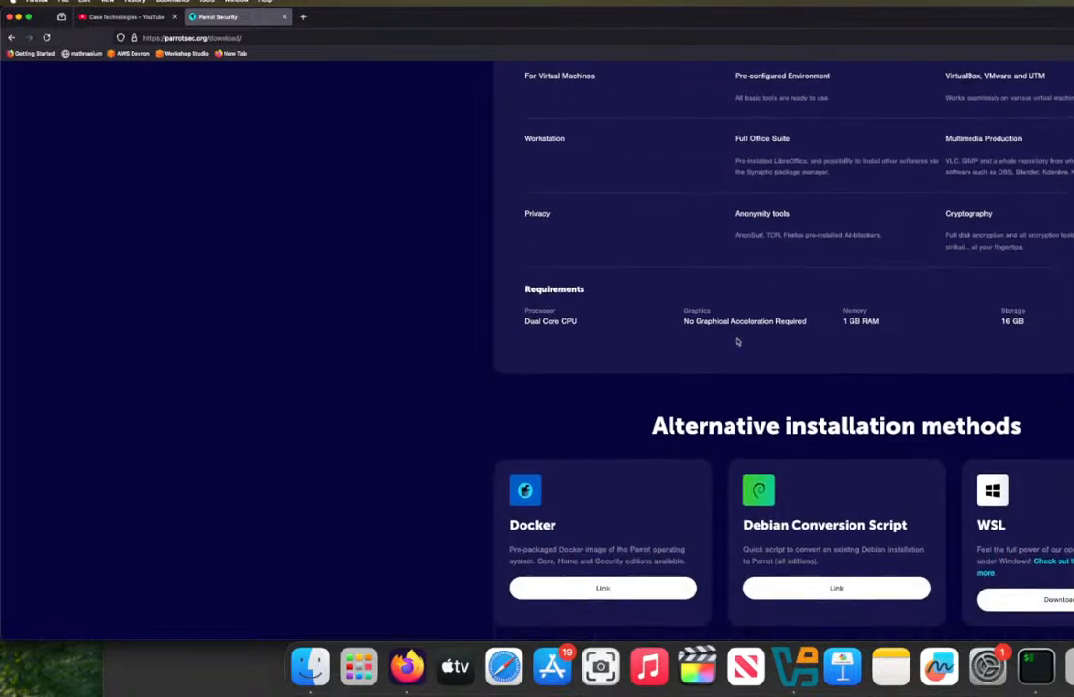
pyautogui.scroll(-3, 737, 340)
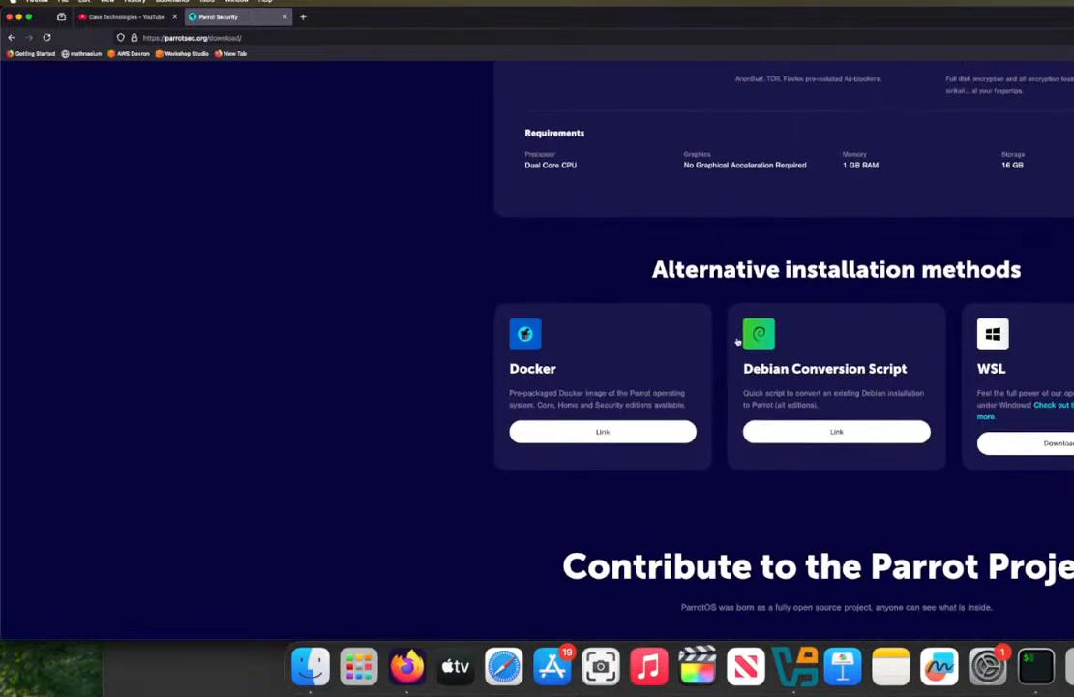
pyautogui.scroll(-3, 737, 340)
pyautogui.scroll(15, 738, 340)
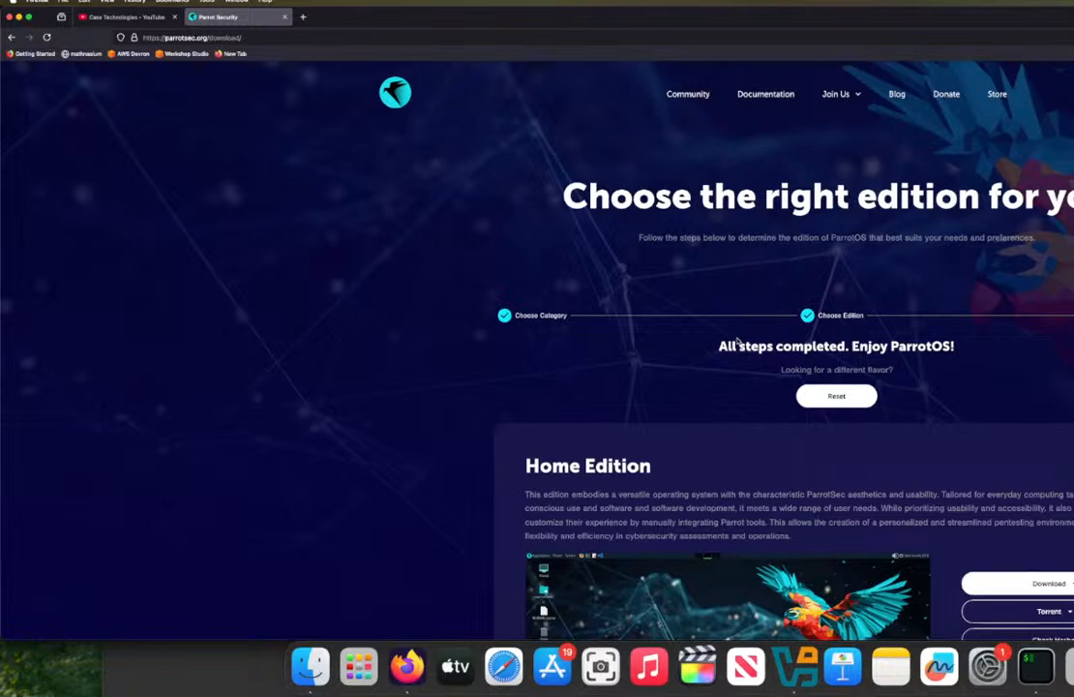
# Step: Check the Home Edition's download options and browse its desktop screenshots and feature list
pyautogui.scroll(-4, 738, 341)
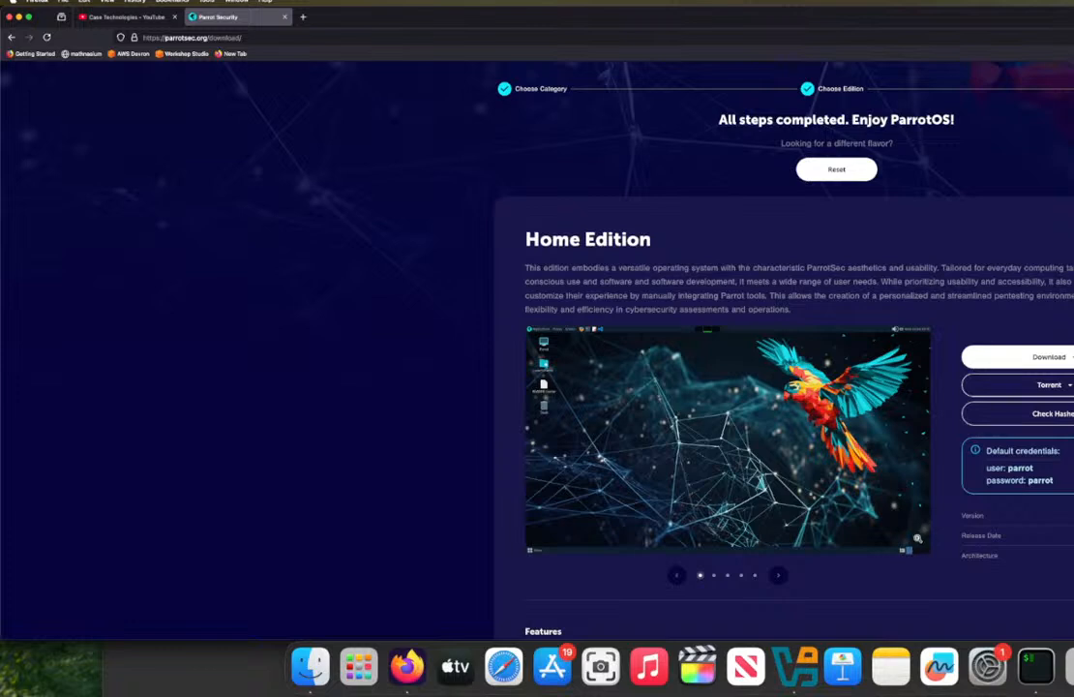
pyautogui.click(1053, 356)
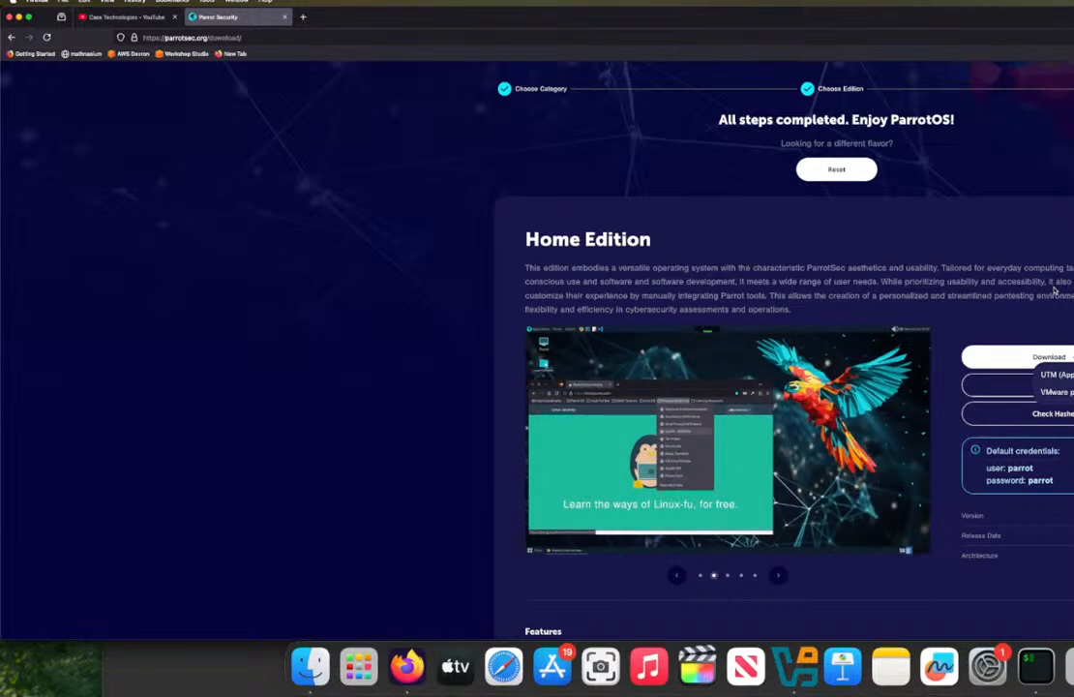
pyautogui.click(779, 577)
pyautogui.click(779, 576)
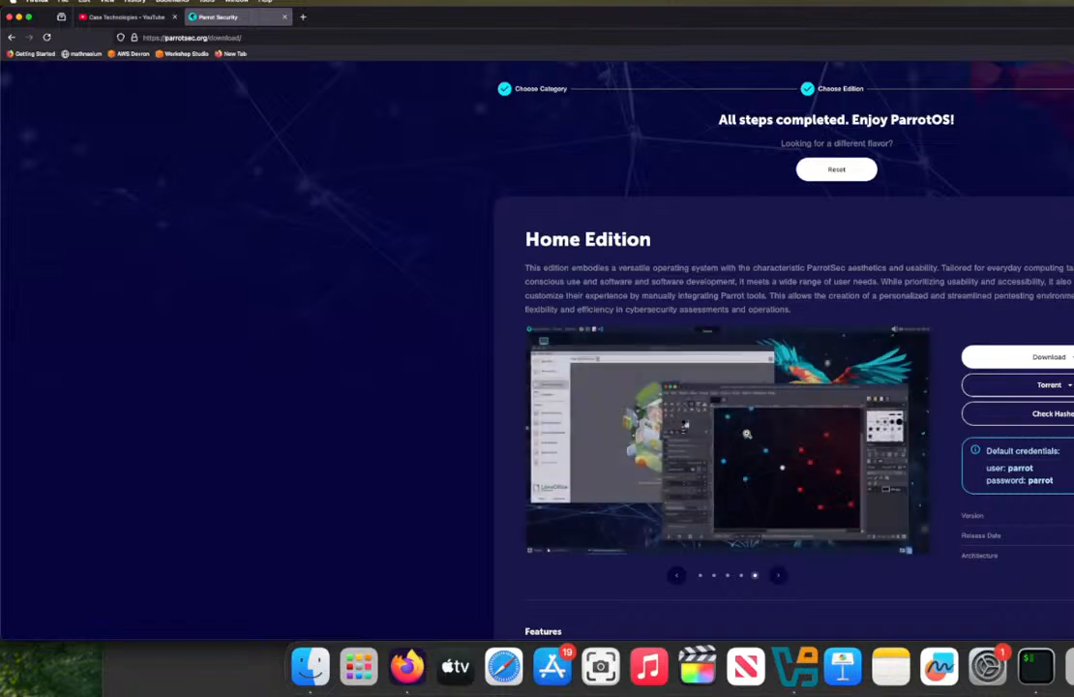
pyautogui.scroll(-2, 781, 582)
pyautogui.scroll(-2, 748, 434)
pyautogui.scroll(-3, 580, 339)
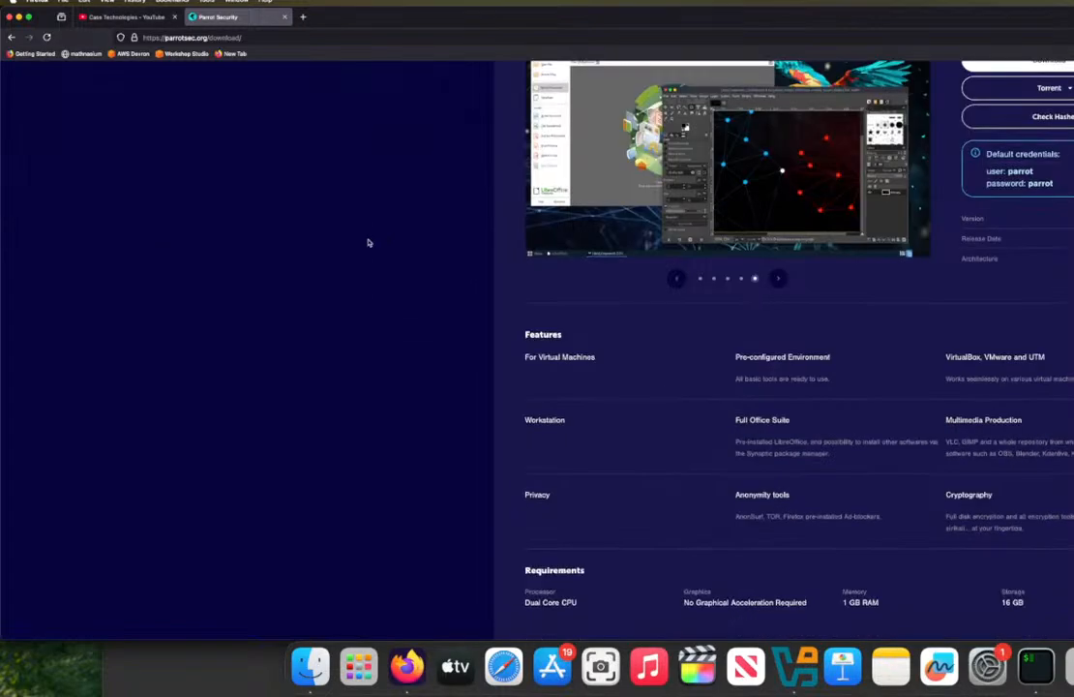
# Step: Search the web in a new browser tab for "import vm in virtualbox"
pyautogui.click(795, 666)
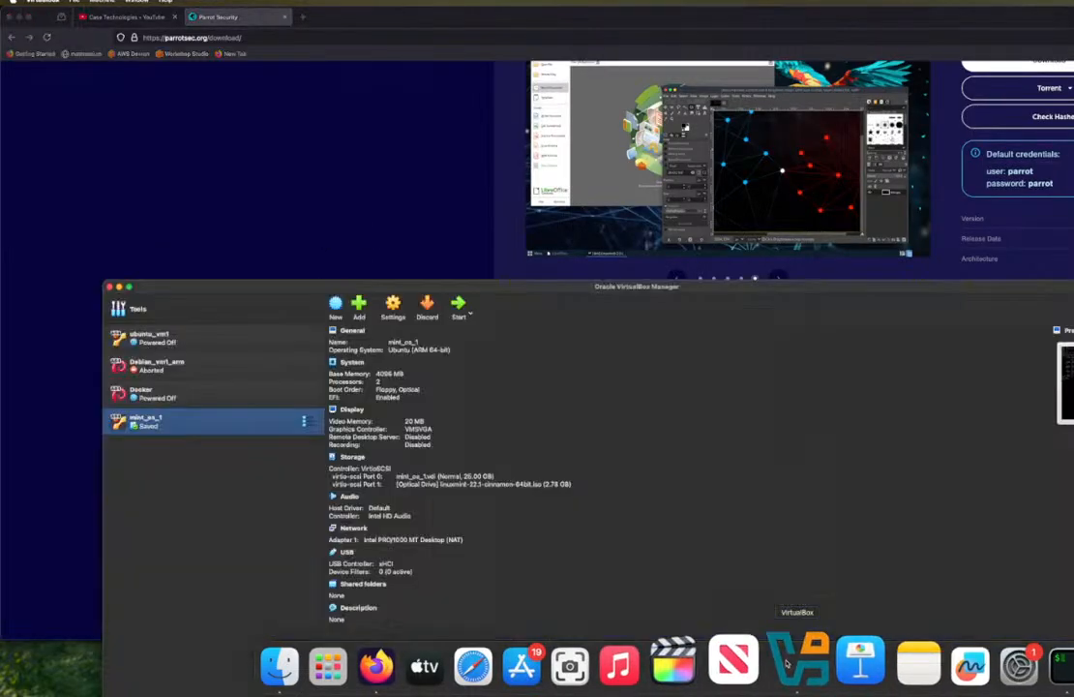
pyautogui.click(300, 19)
pyautogui.click(300, 18)
pyautogui.write('impor')
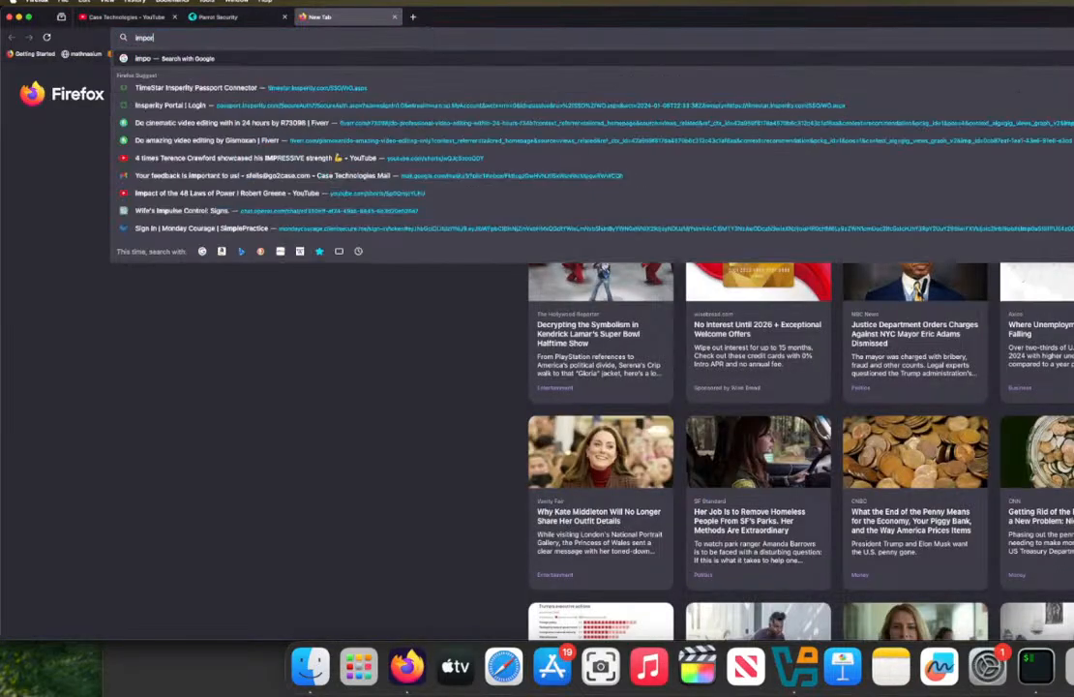
pyautogui.write('t vm')
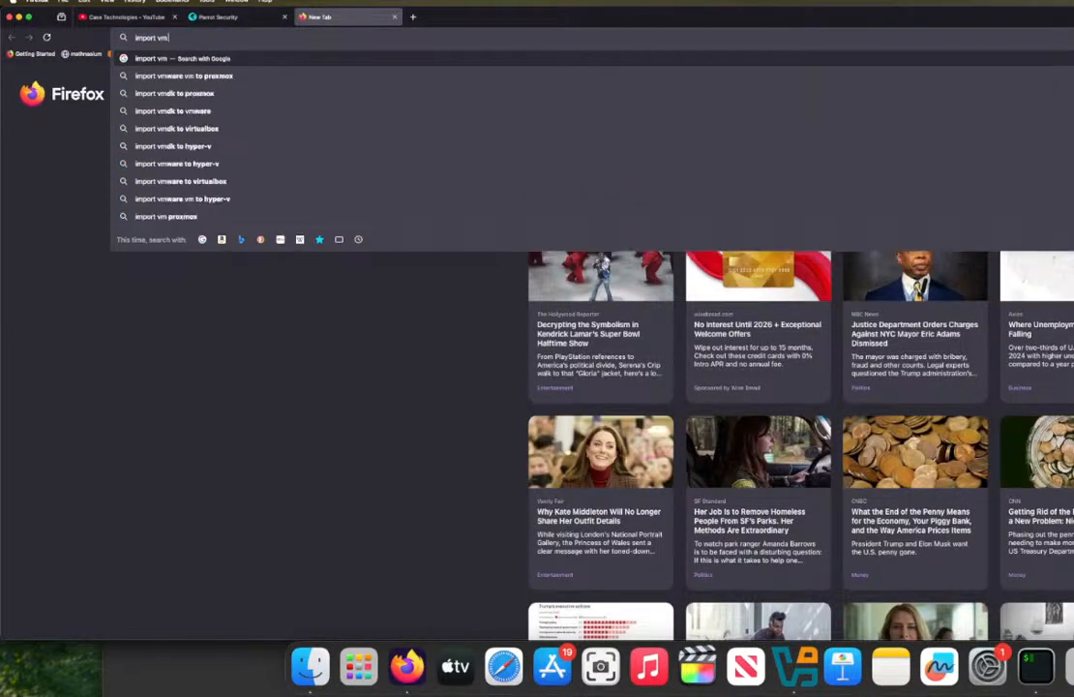
pyautogui.write(' in virtualbox')
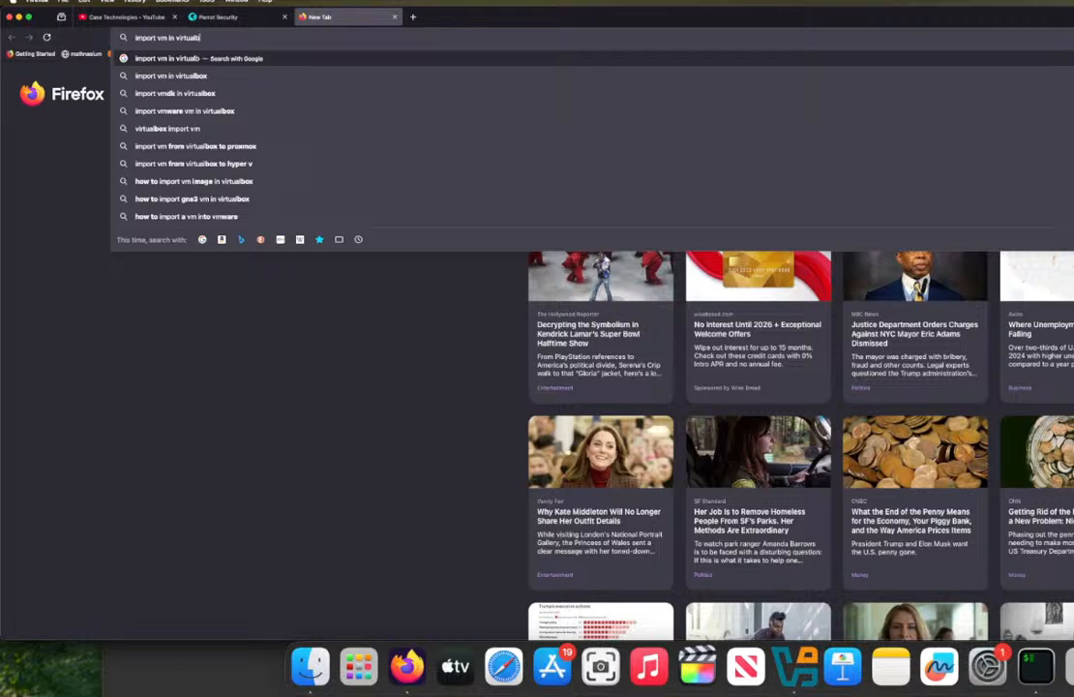
pyautogui.press('Return')
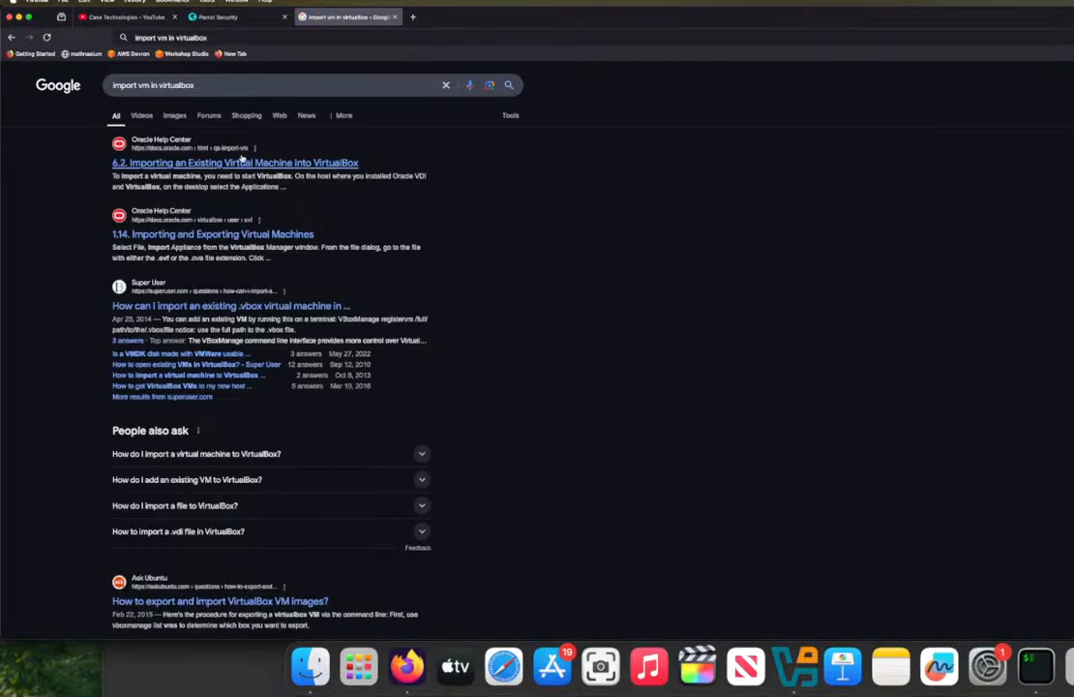
# Step: Open Oracle's guide "6.2. Importing an Existing Virtual Machine into VirtualBox" and read through its Appliance Import Wizard instructions
pyautogui.scroll(-1, 244, 161)
pyautogui.scroll(1, 243, 161)
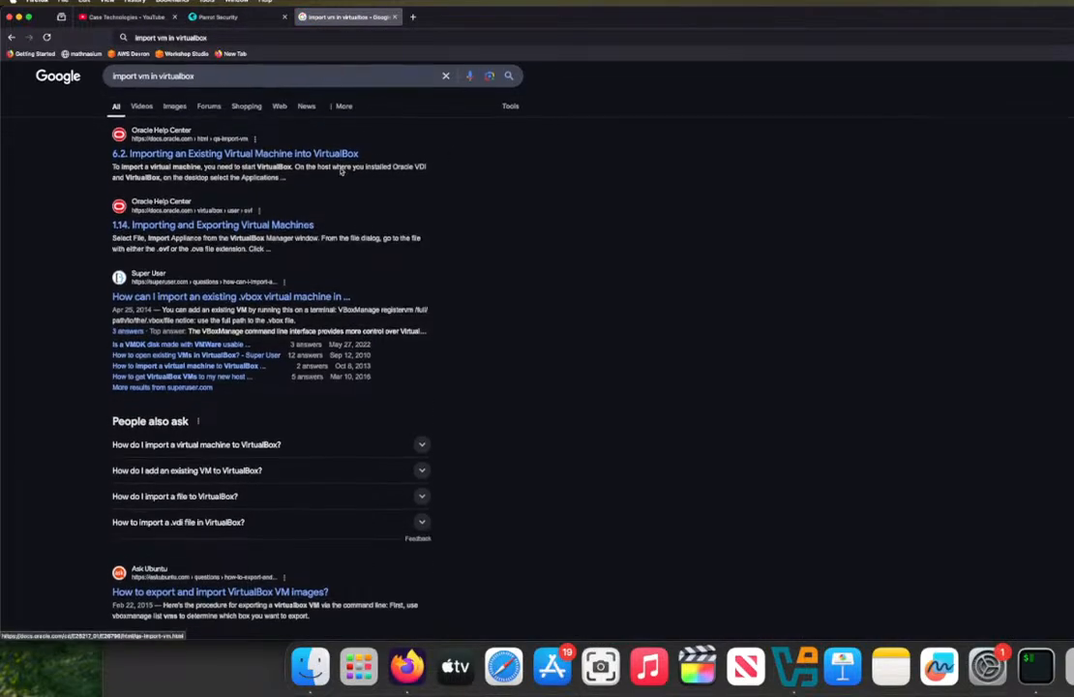
pyautogui.click(323, 159)
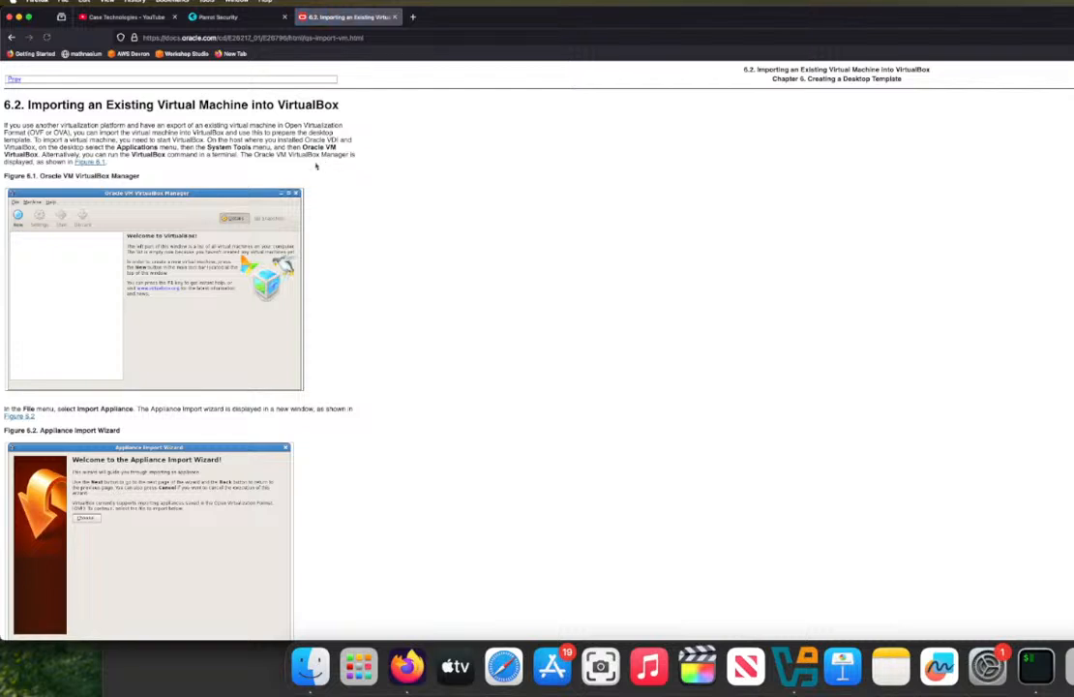
pyautogui.scroll(-10, 246, 248)
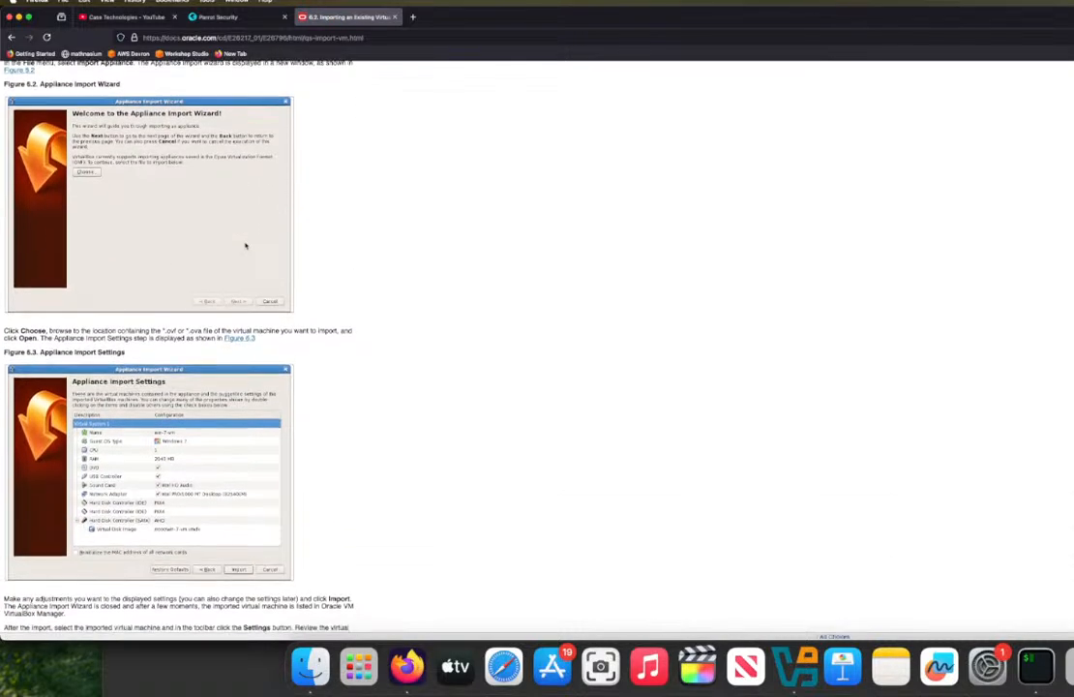
pyautogui.scroll(-1, 246, 248)
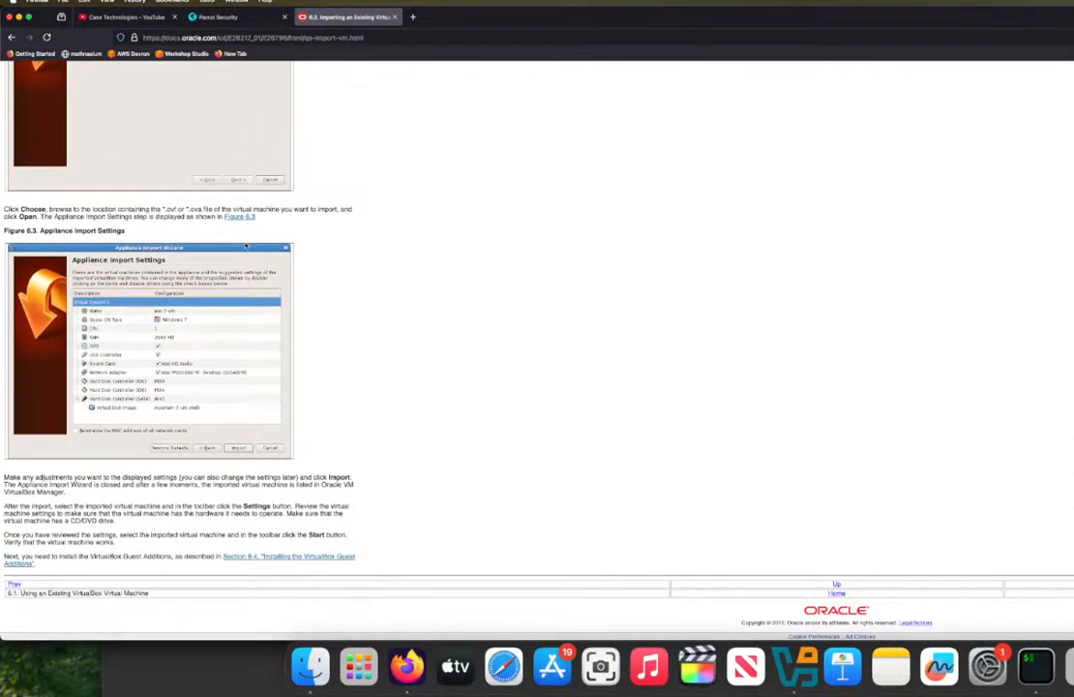
pyautogui.scroll(12, 246, 248)
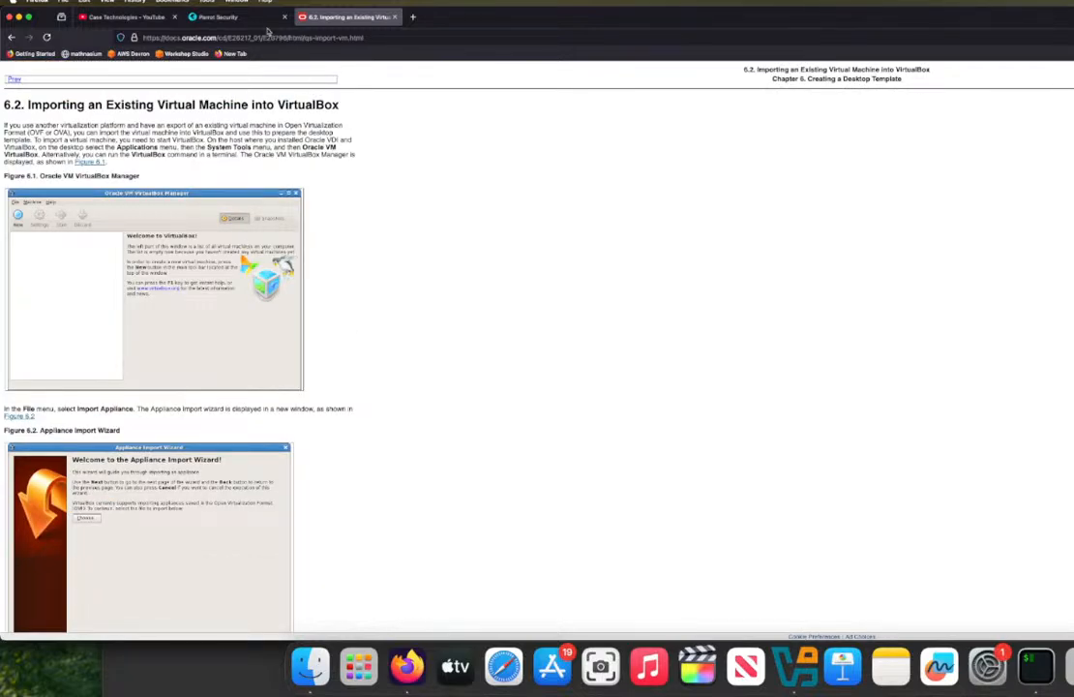
# Step: Switch to VirtualBox and start importing an appliance, with Local File System as the source
pyautogui.click(237, 18)
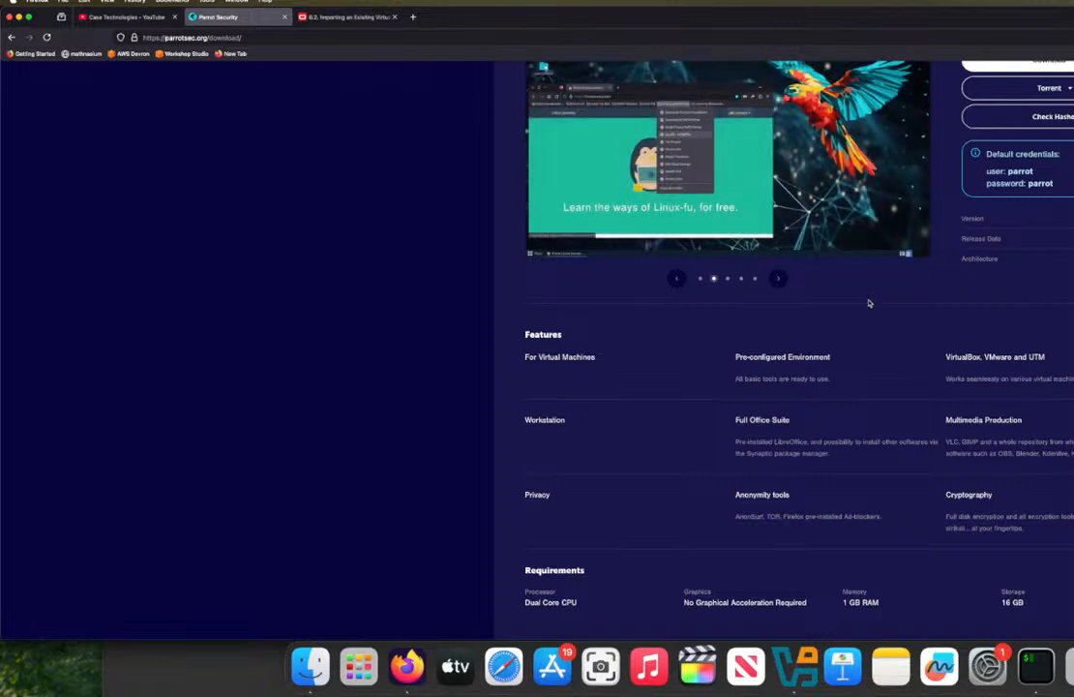
pyautogui.click(793, 666)
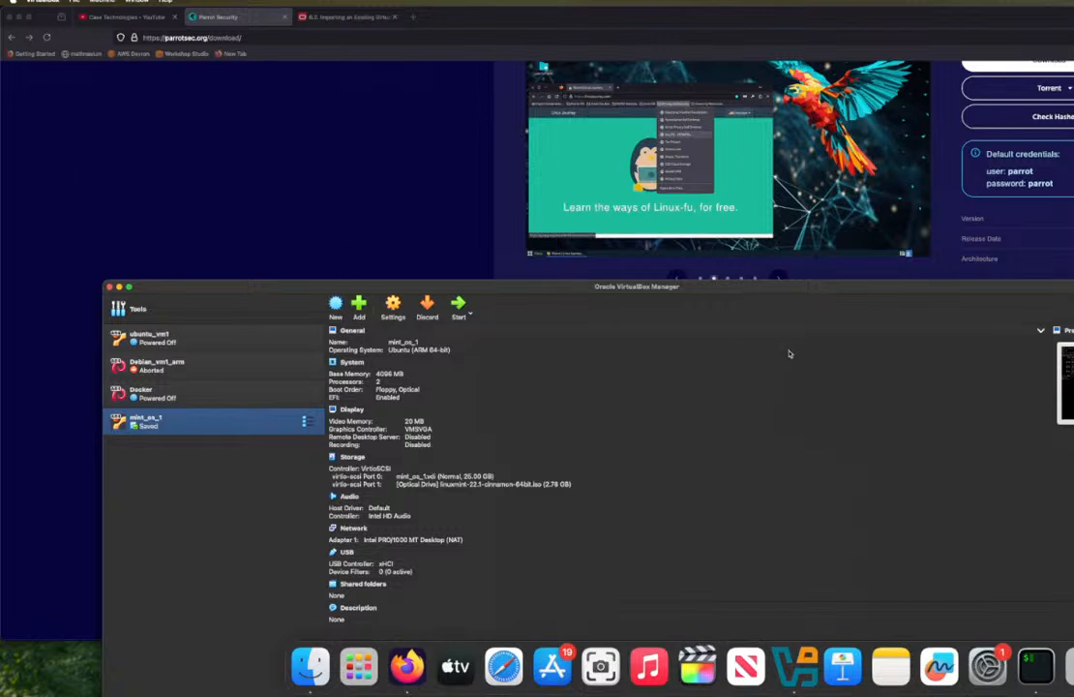
pyautogui.click(75, 2)
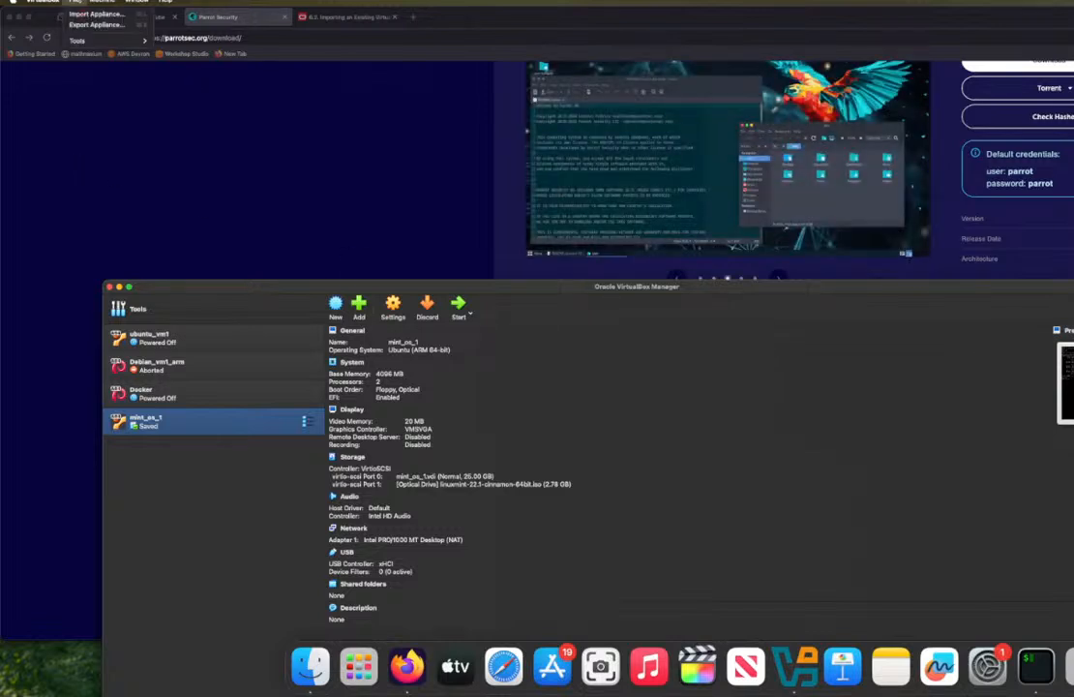
pyautogui.click(83, 14)
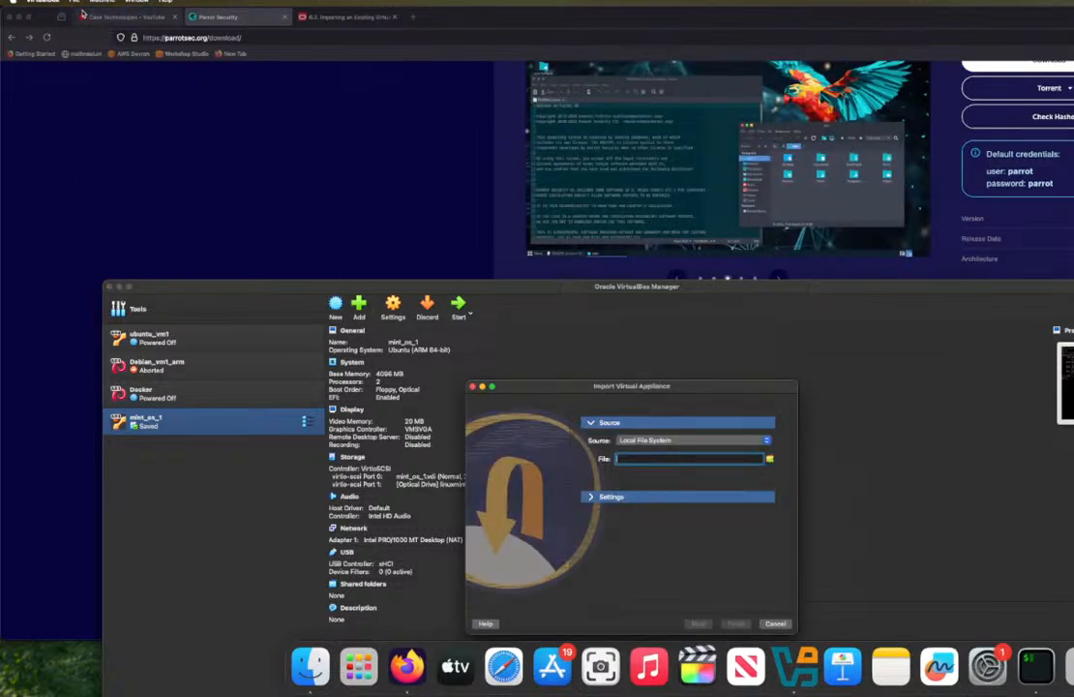
pyautogui.click(681, 442)
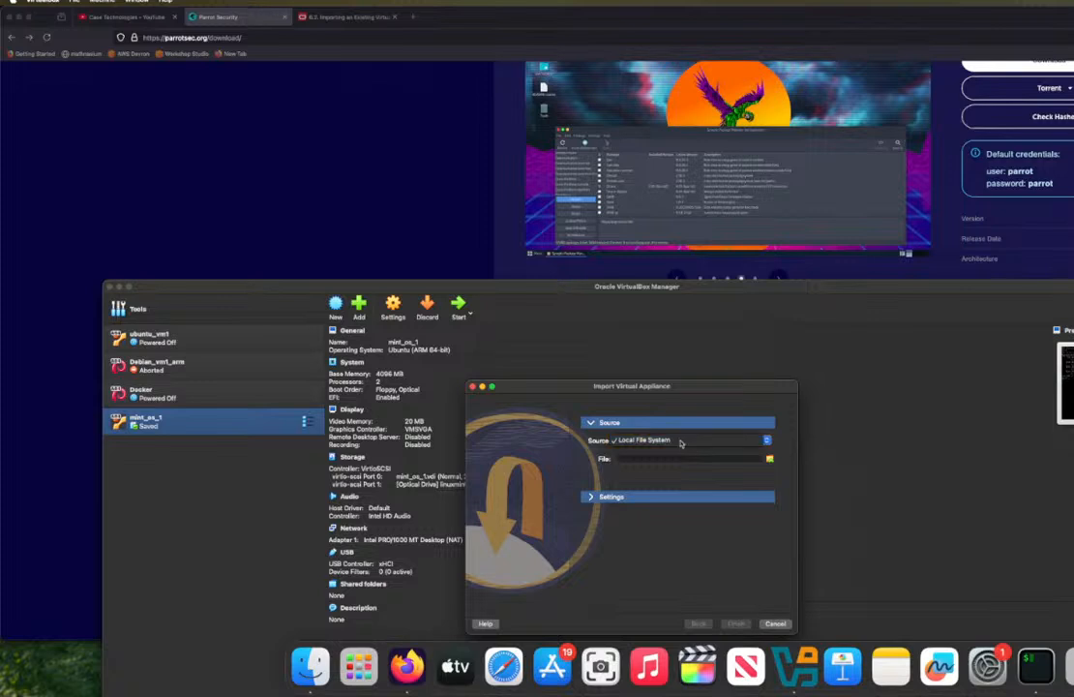
pyautogui.click(681, 441)
# Step: Try to select an appliance file from the Data folder inside the Parrot-home .utm folder in Downloads
pyautogui.click(769, 461)
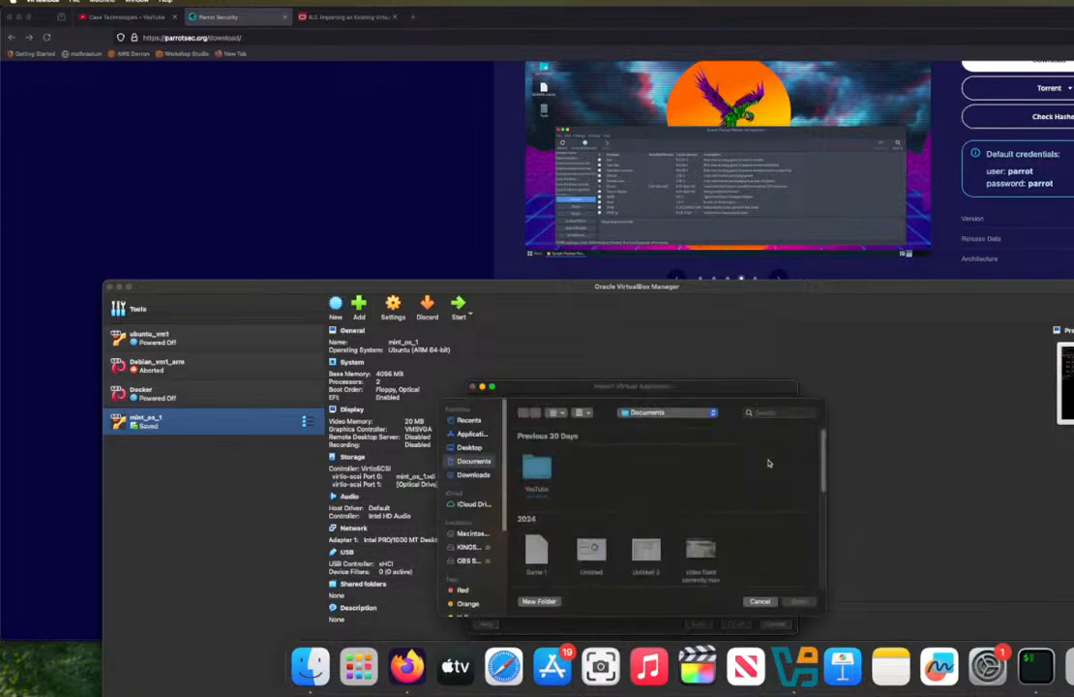
pyautogui.click(472, 476)
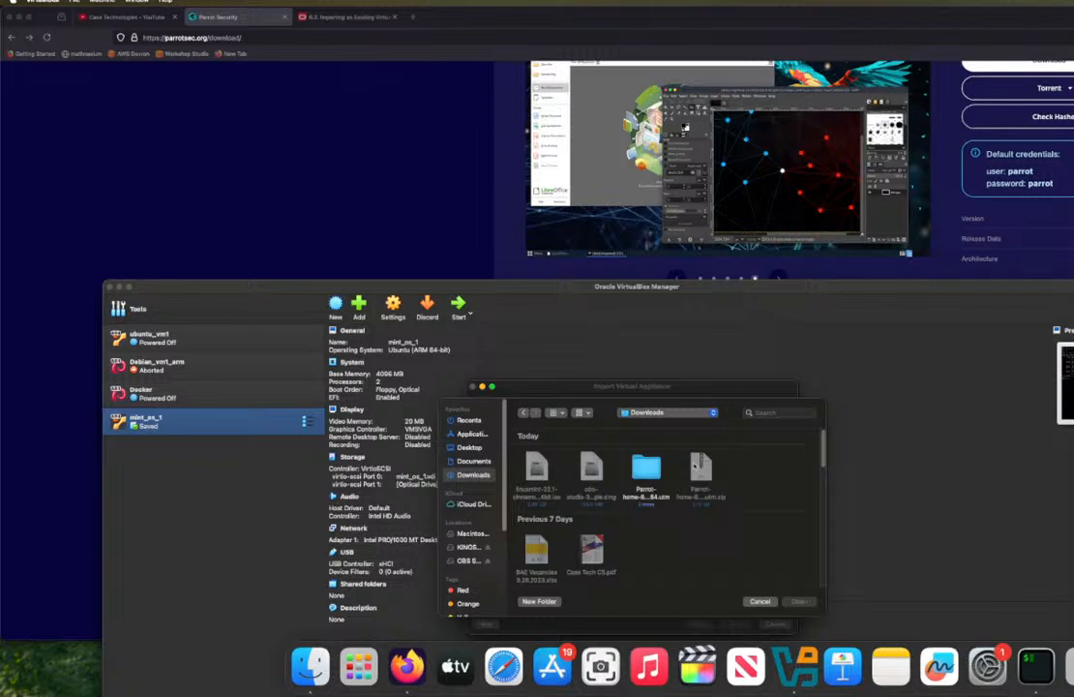
pyautogui.doubleClick(655, 473)
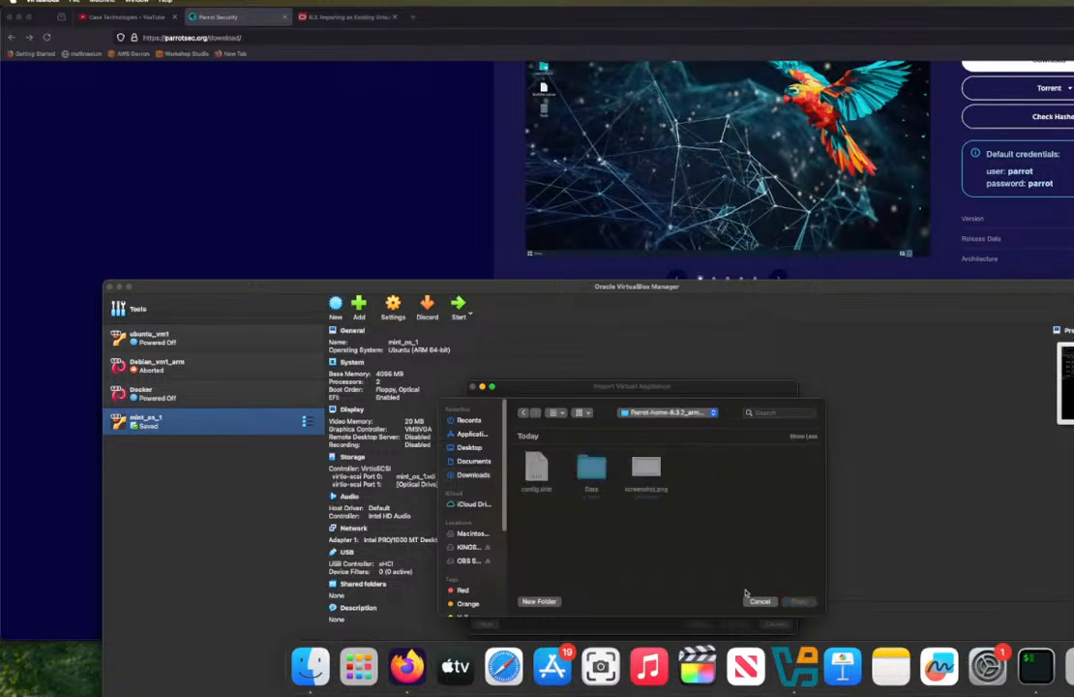
pyautogui.click(583, 465)
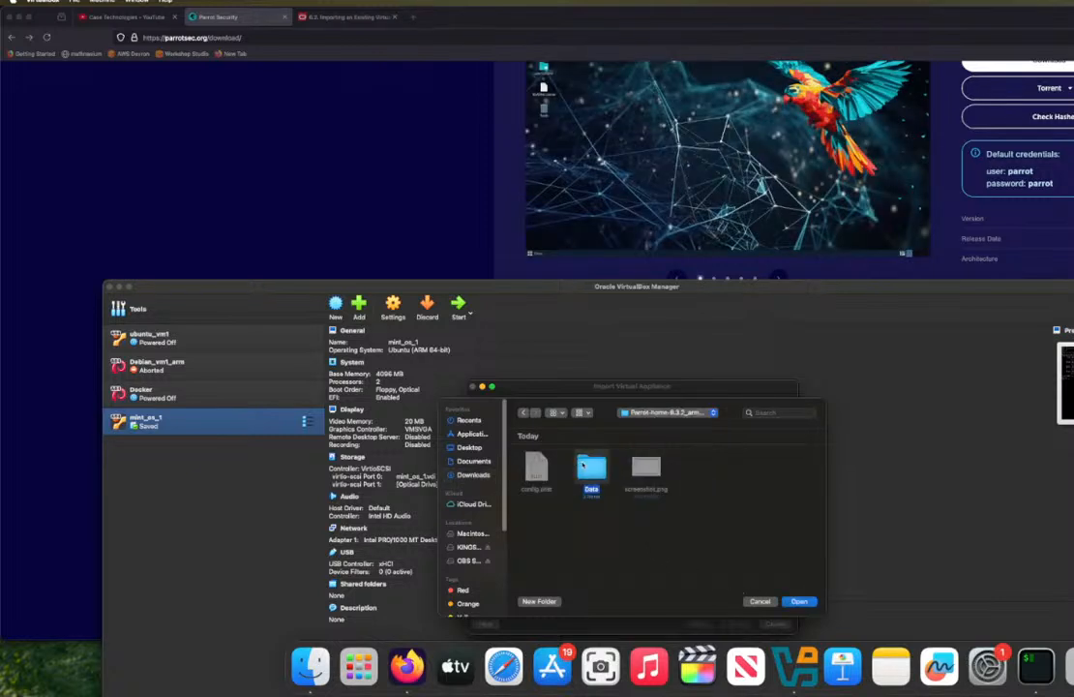
pyautogui.click(797, 601)
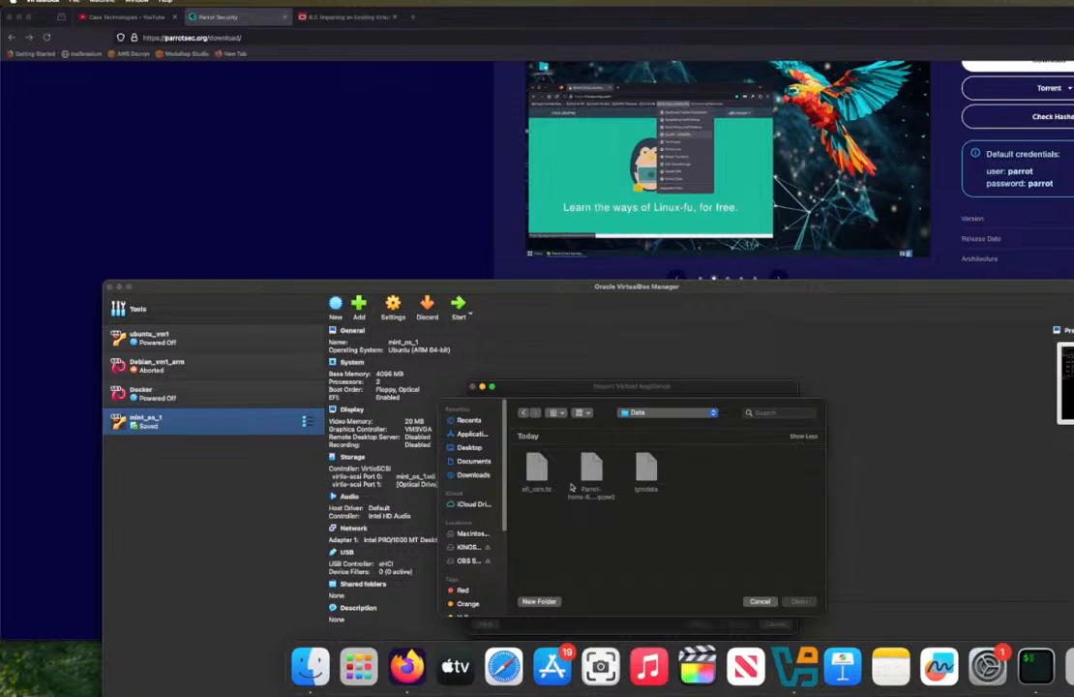
pyautogui.moveTo(646, 468); pyautogui.dragTo(601, 471)
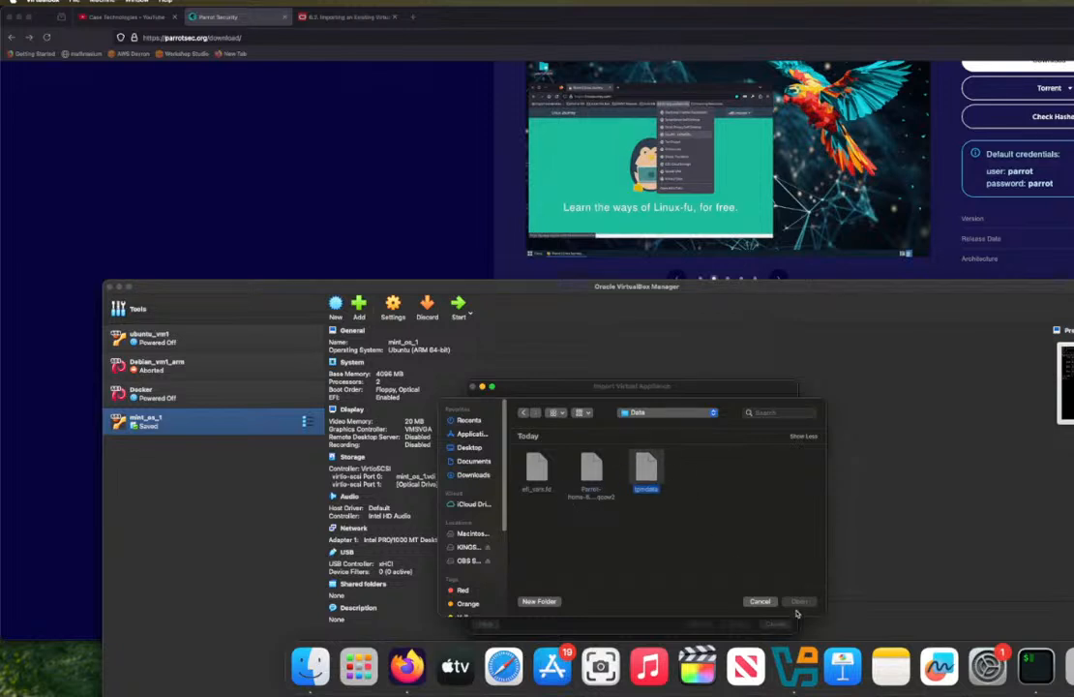
pyautogui.click(762, 602)
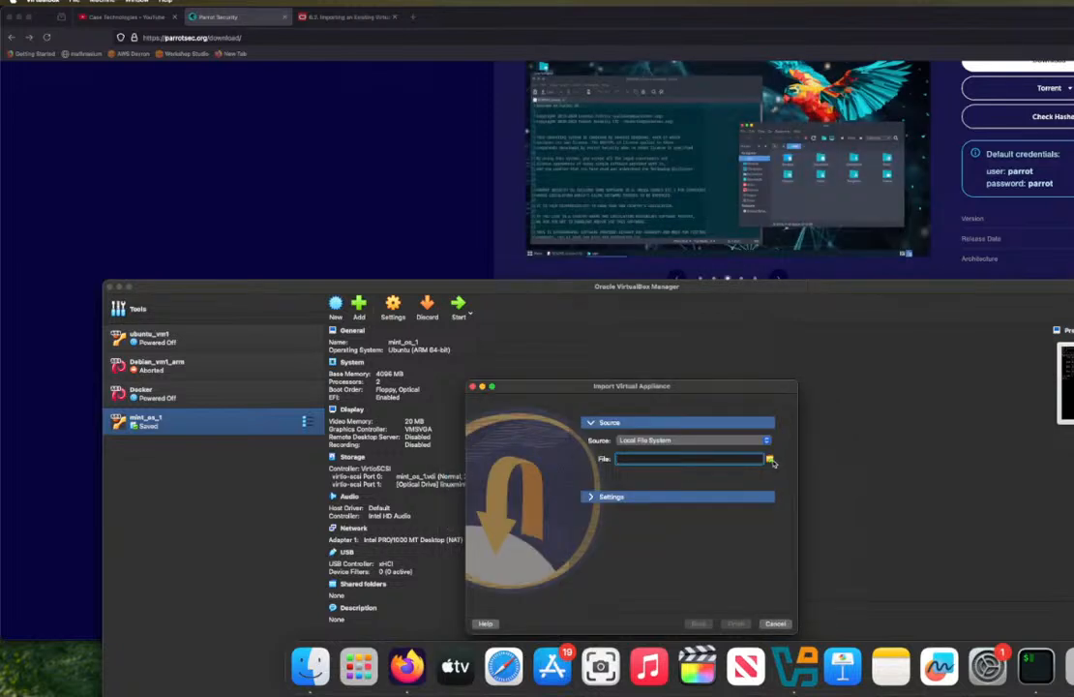
# Step: Browse Documents and the Parrot-home .utm folder in Downloads again for an importable appliance file, then cancel the file selection
pyautogui.click(770, 461)
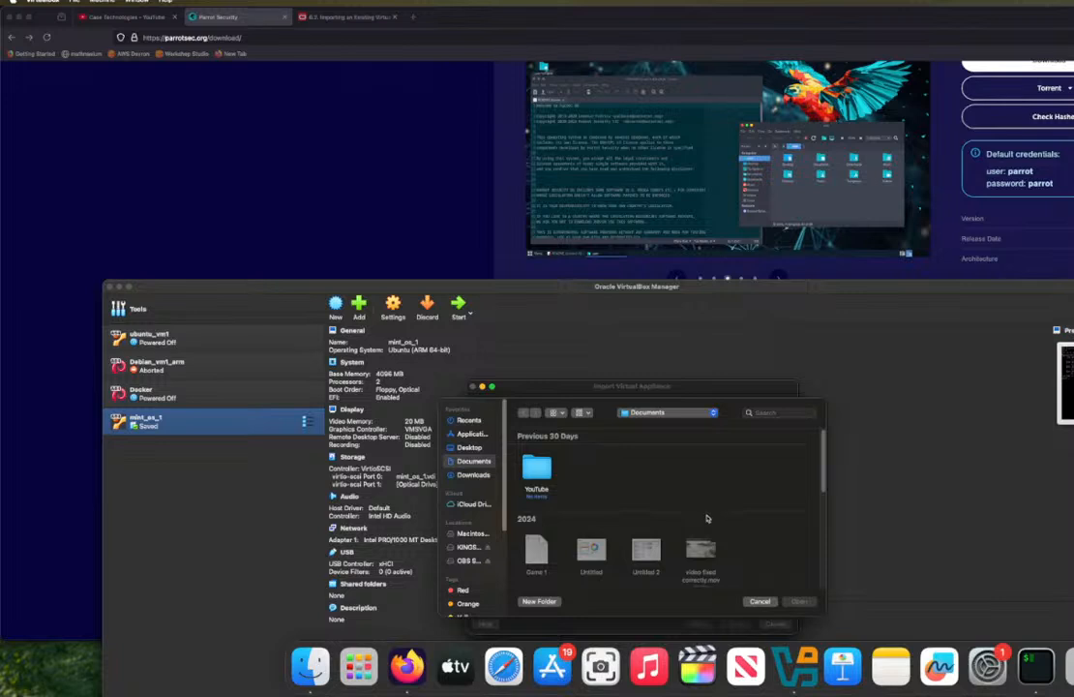
pyautogui.scroll(-10, 706, 519)
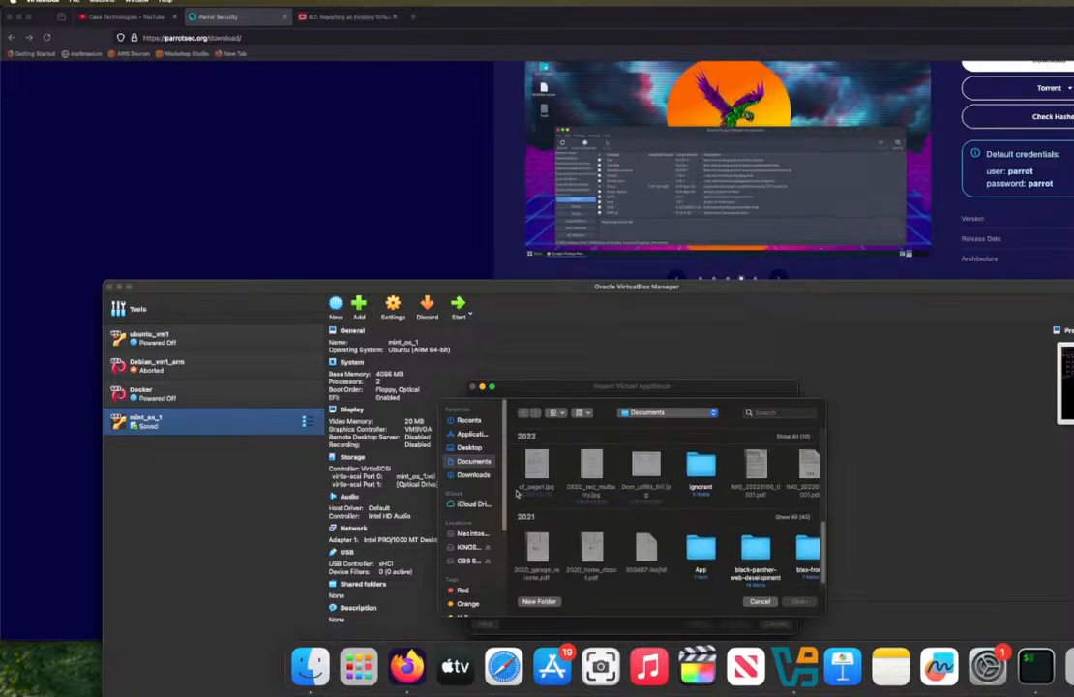
pyautogui.click(483, 479)
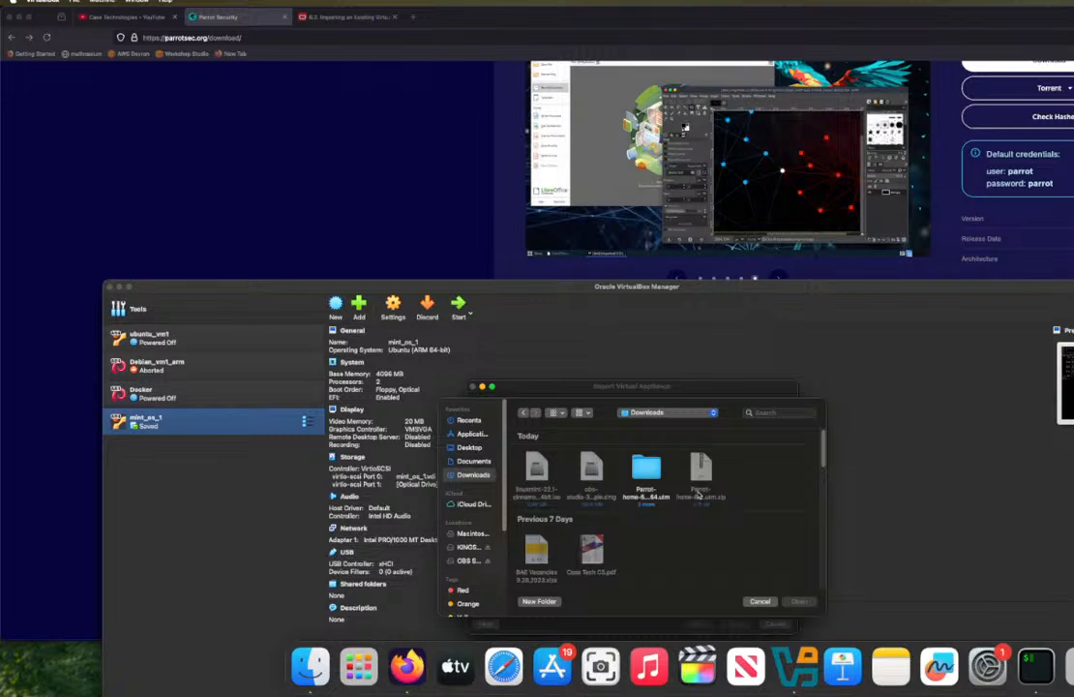
pyautogui.doubleClick(647, 505)
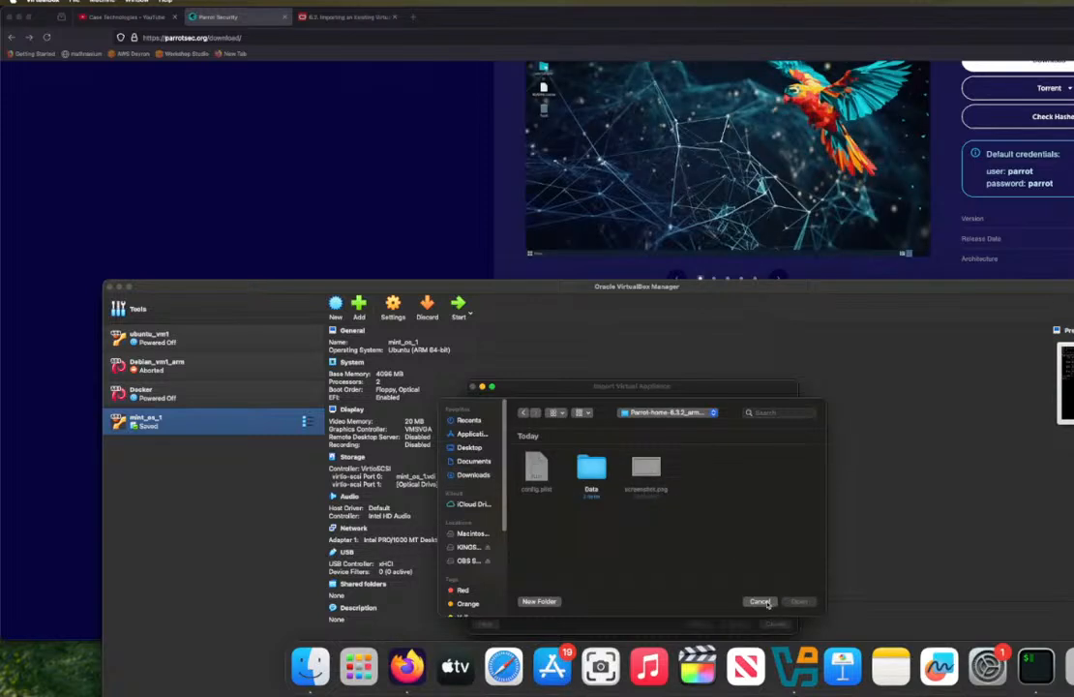
pyautogui.click(760, 602)
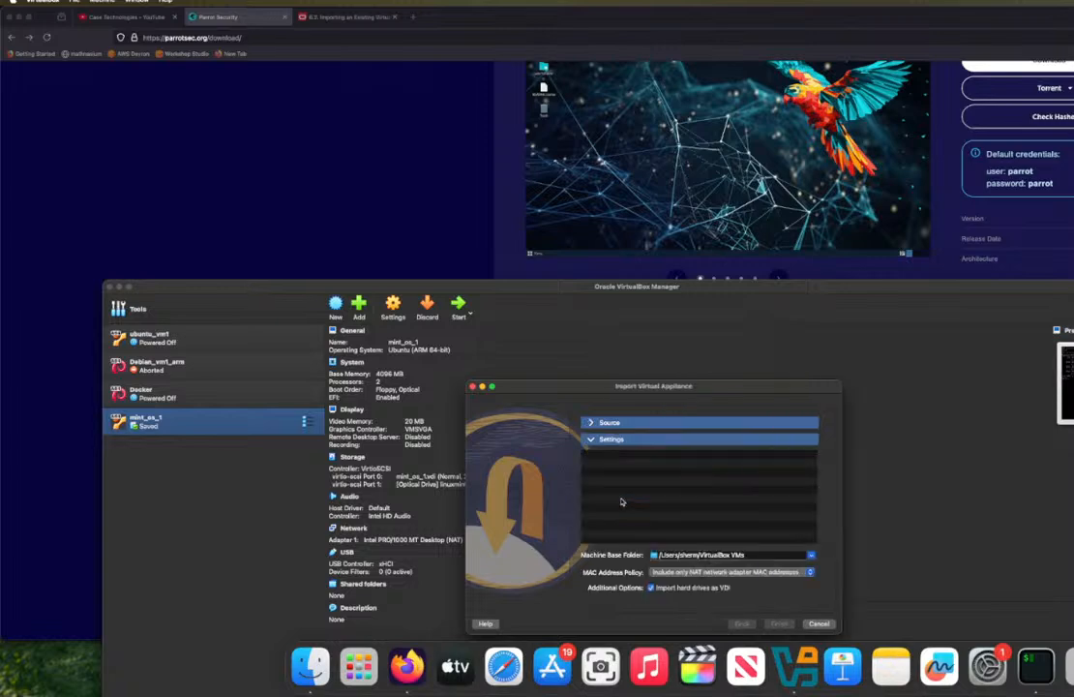
# Step: Switch to Firefox and recheck the Parrot OS download page and Oracle's VirtualBox import guide
pyautogui.click(811, 84)
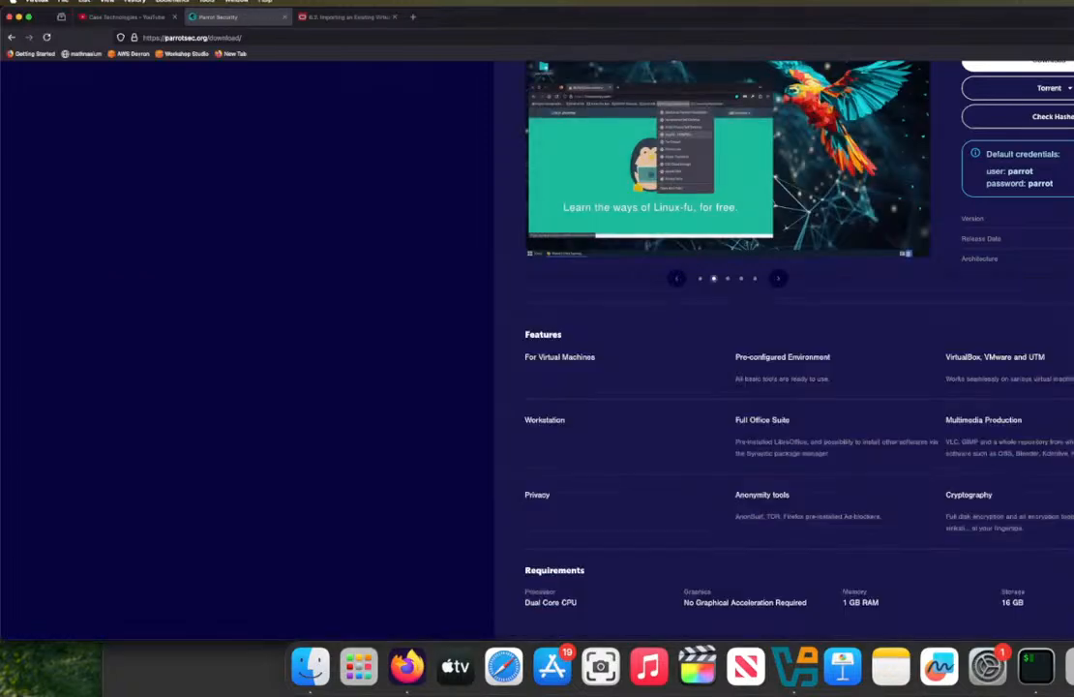
pyautogui.scroll(-15, 951, 414)
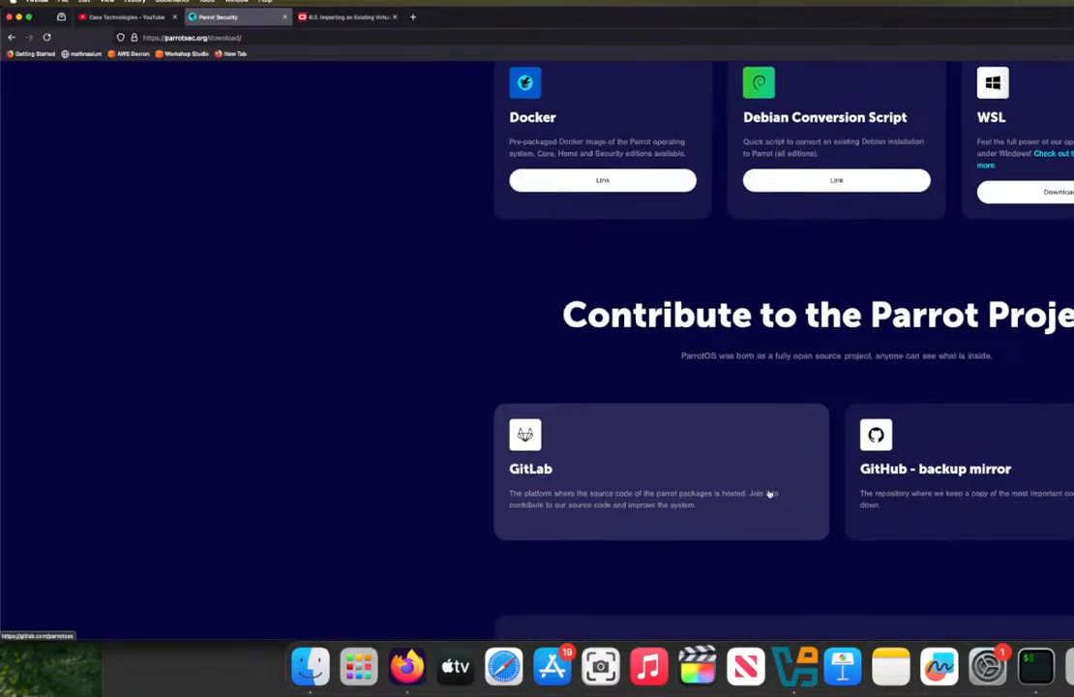
pyautogui.scroll(-2, 770, 493)
pyautogui.scroll(15, 769, 493)
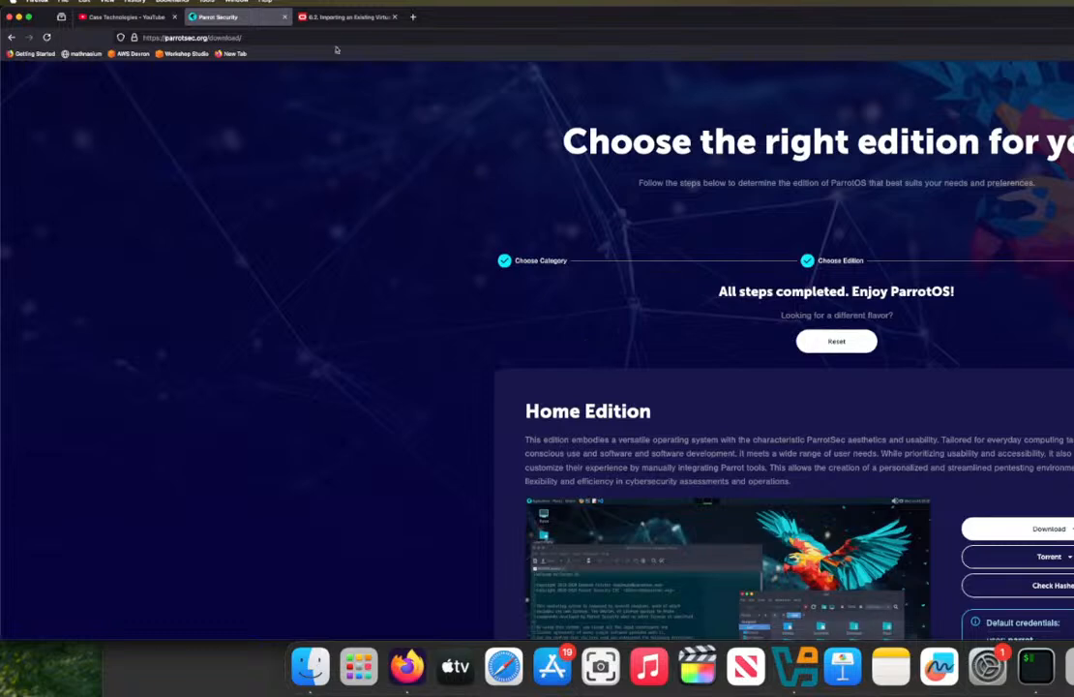
pyautogui.click(341, 19)
pyautogui.scroll(-8, 332, 324)
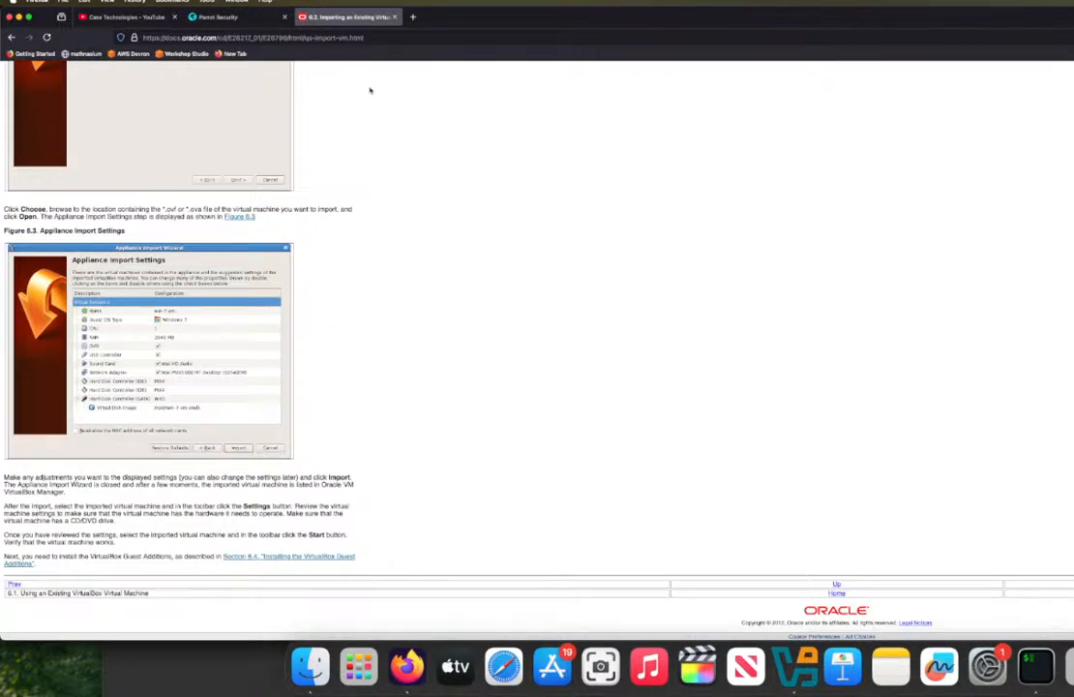
# Step: Search the web in a new browser tab for "import vmdk in virtualbox qcow"
pyautogui.click(412, 17)
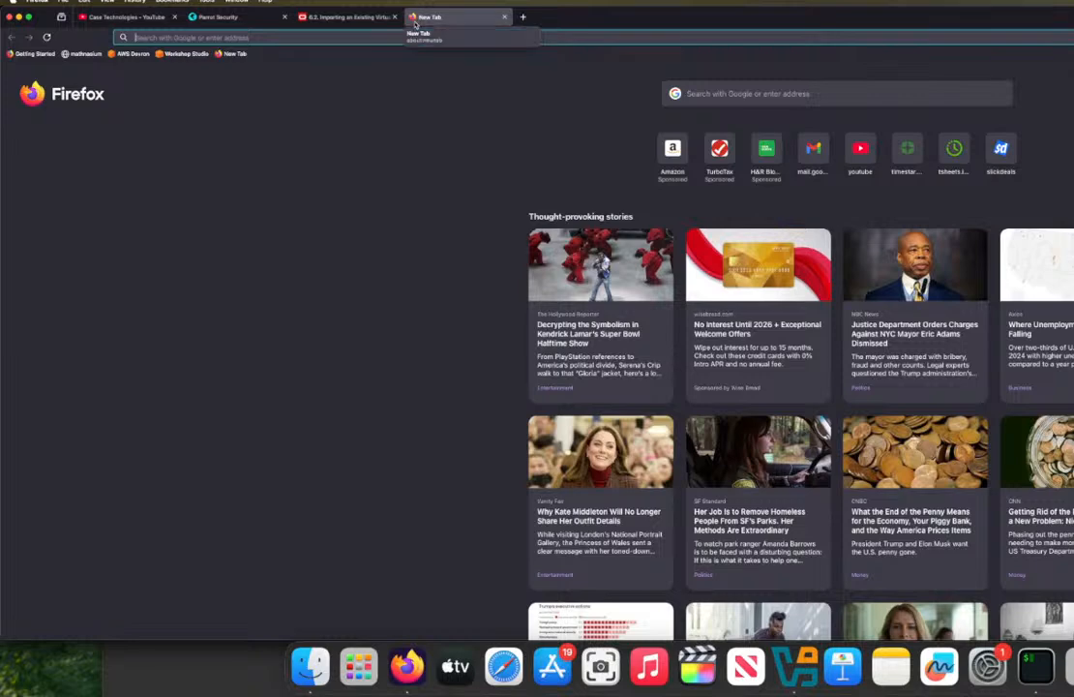
pyautogui.write('virtual')
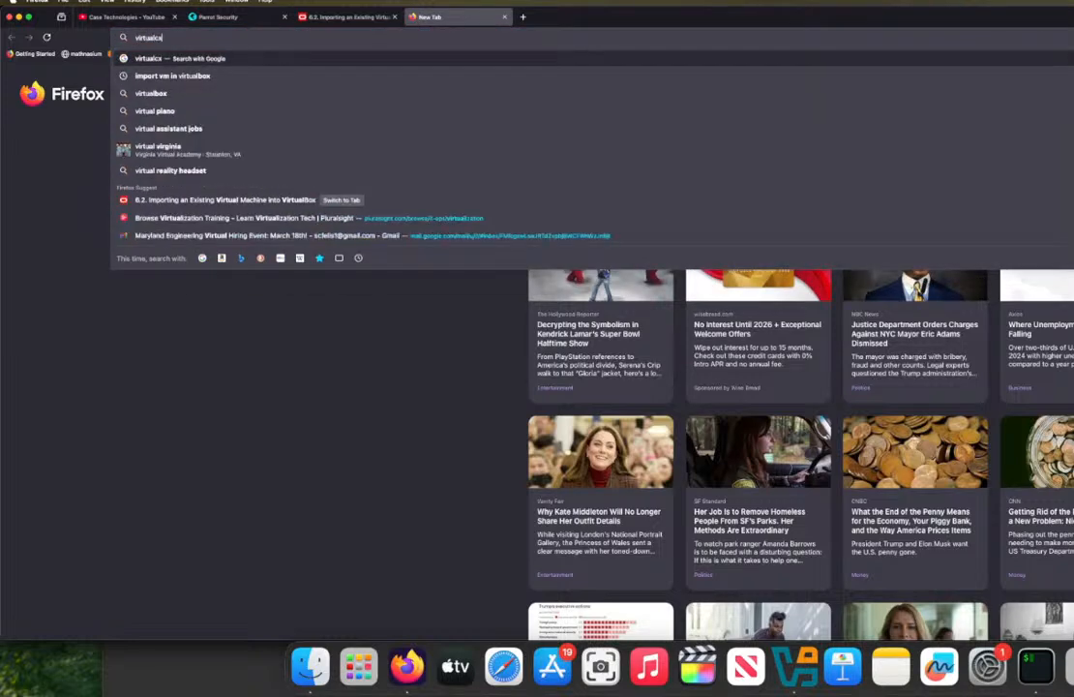
pyautogui.write('box import')
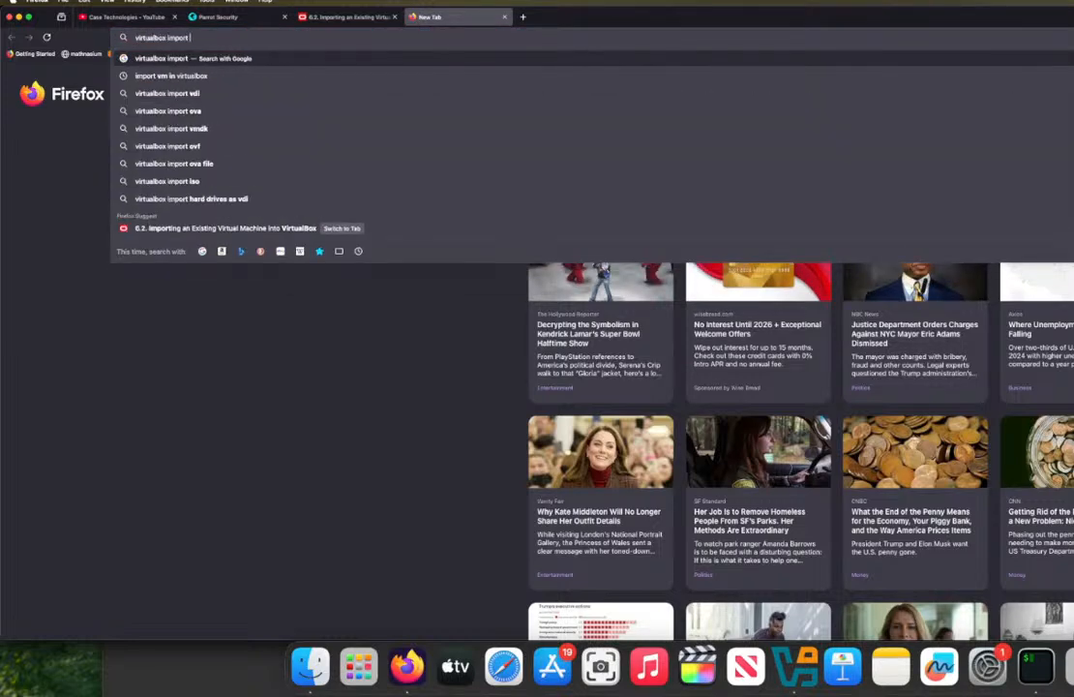
pyautogui.press('Down')
pyautogui.press('BackSpace')
pyautogui.press('BackSpace')
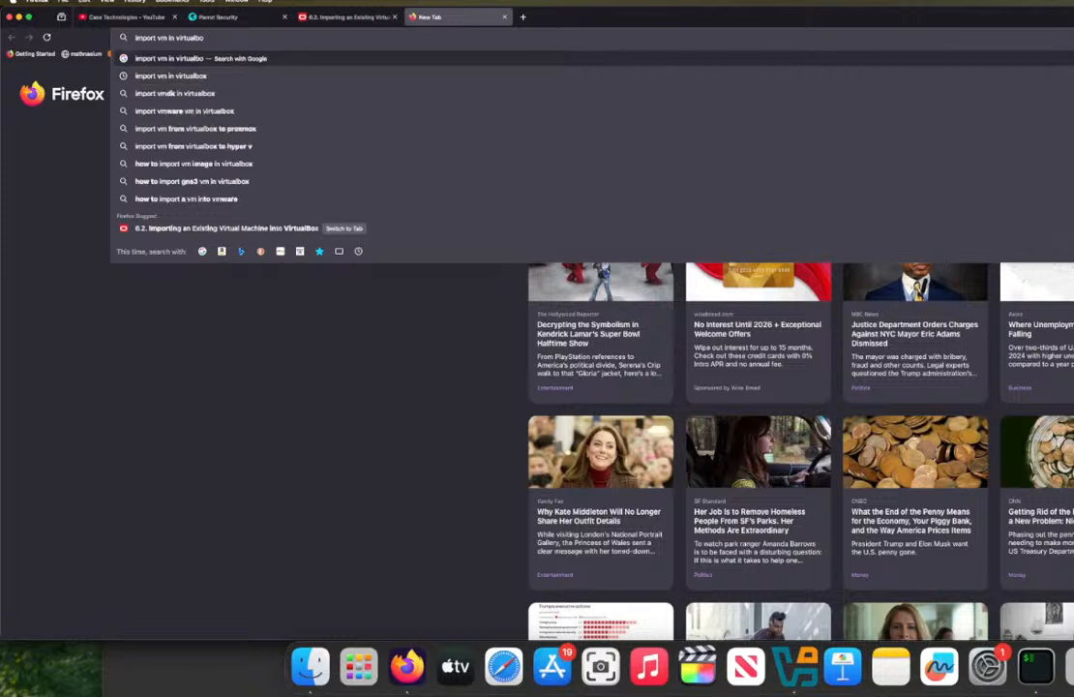
pyautogui.write('o')
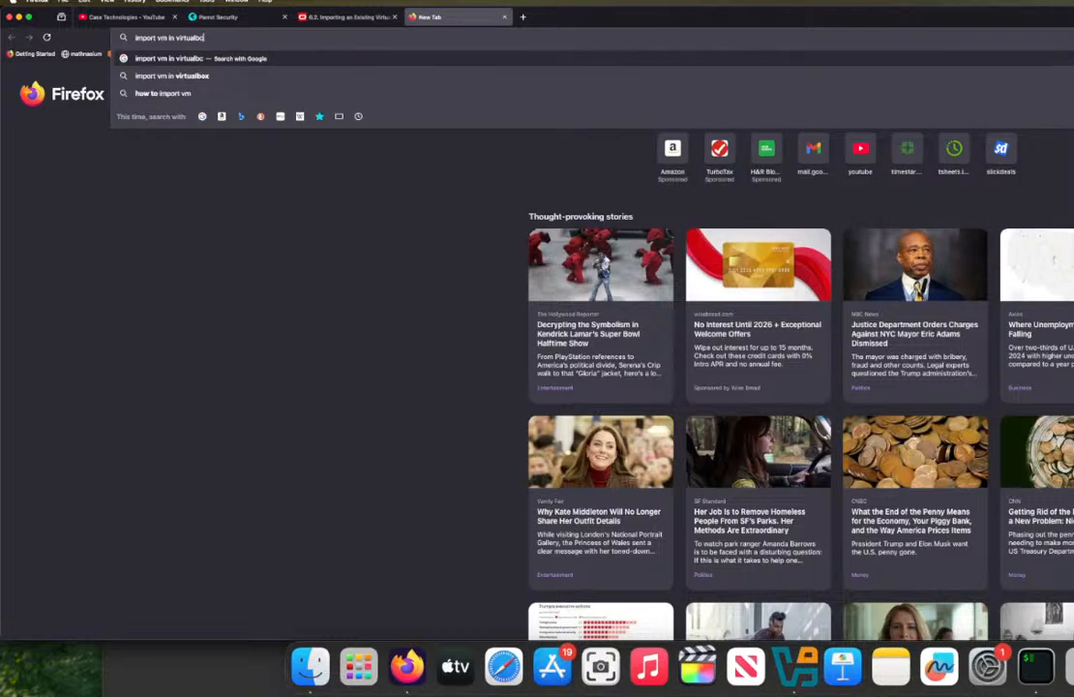
pyautogui.press('BackSpace')
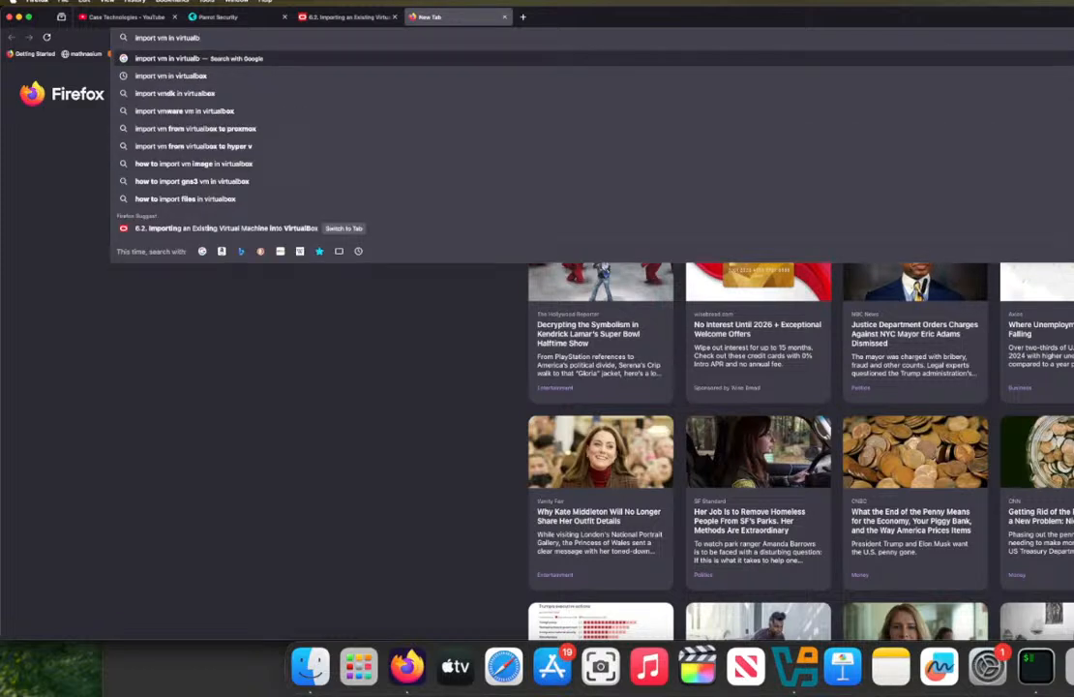
pyautogui.write('ox impo')
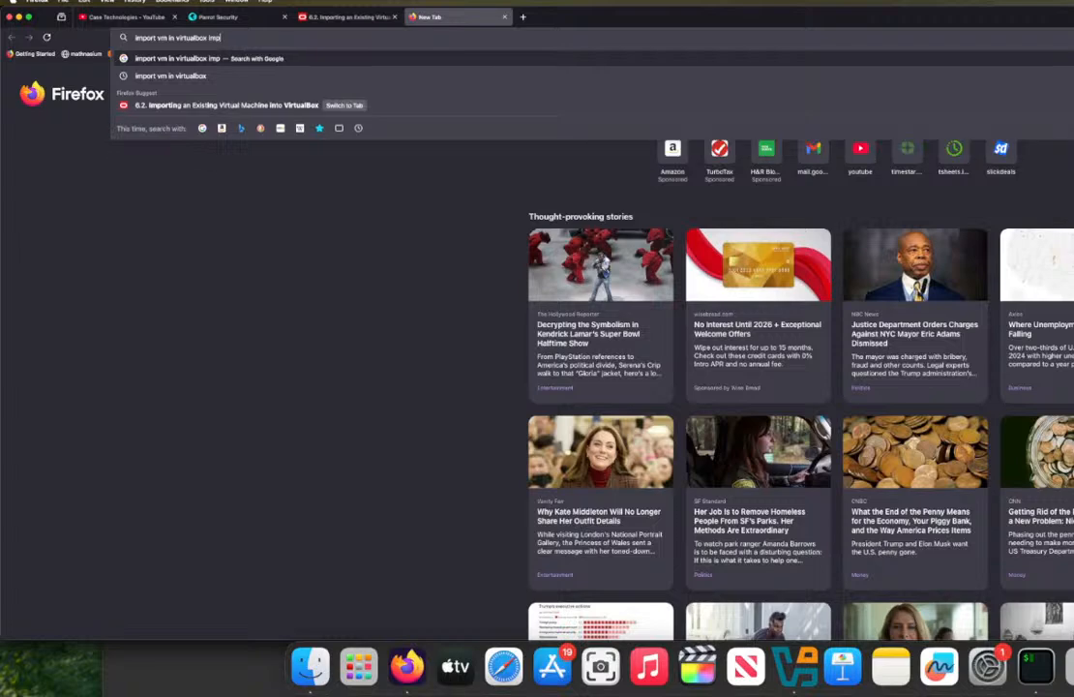
pyautogui.press('BackSpace')
pyautogui.press('BackSpace')
pyautogui.press('BackSpace')
pyautogui.press('BackSpace')
pyautogui.press('BackSpace')
pyautogui.press('BackSpace')
pyautogui.press('BackSpace')
pyautogui.press('BackSpace')
pyautogui.press('BackSpace')
pyautogui.press('BackSpace')
pyautogui.press('BackSpace')
pyautogui.press('BackSpace')
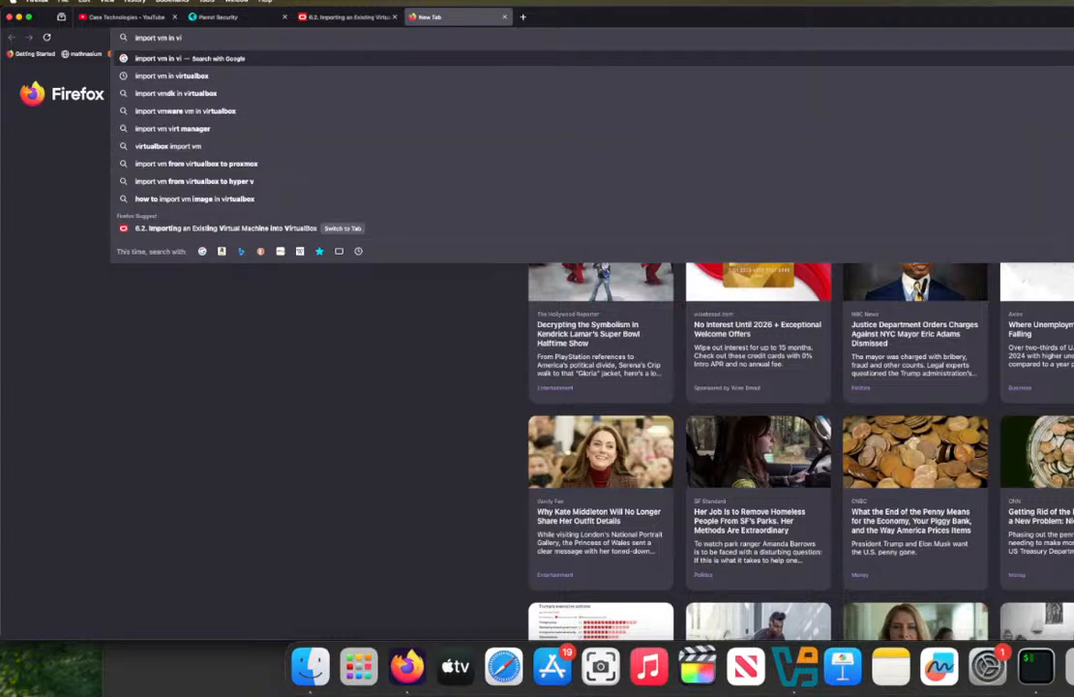
pyautogui.write('rt')
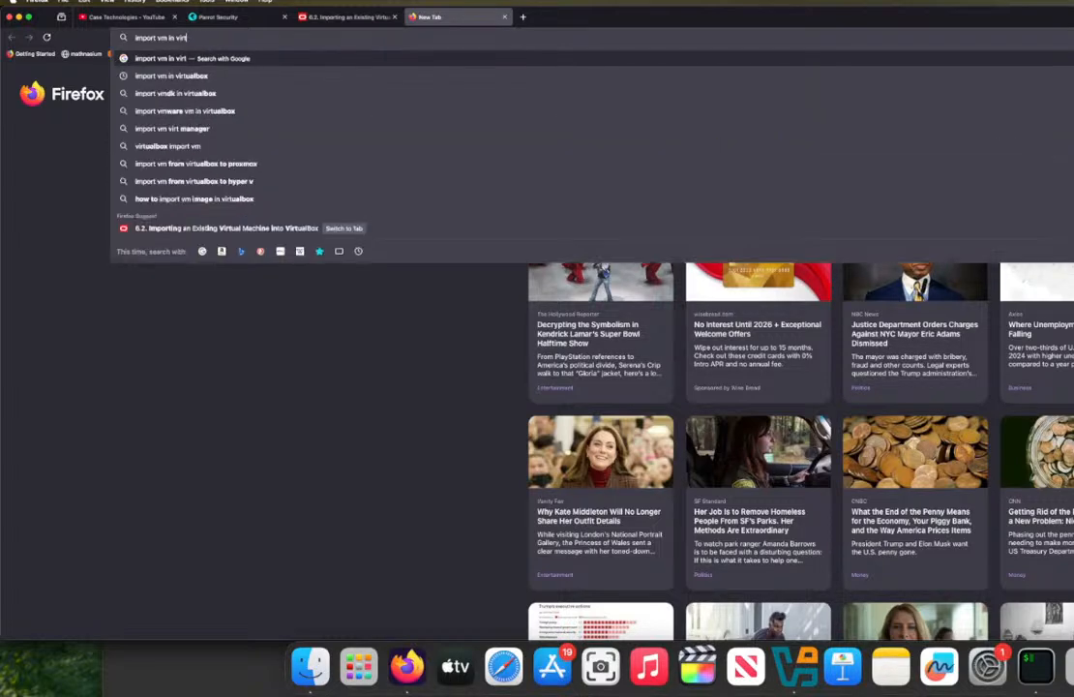
pyautogui.write('ualbox g')
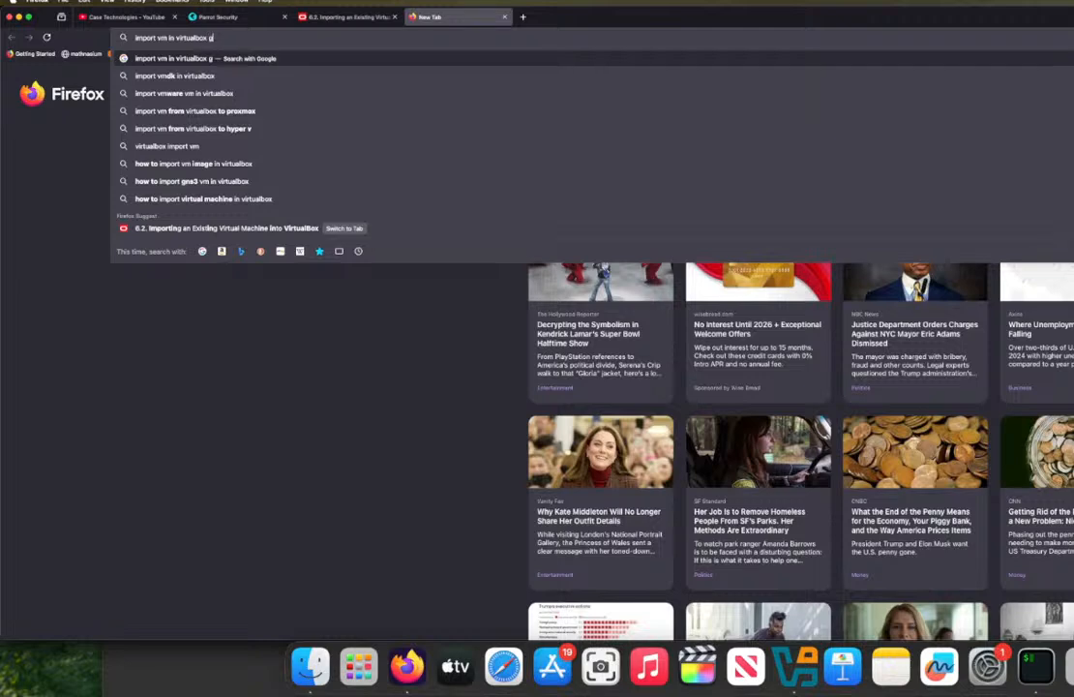
pyautogui.press('BackSpace')
pyautogui.press('Down')
pyautogui.write('w')
pyautogui.press('BackSpace')
pyautogui.write('w')
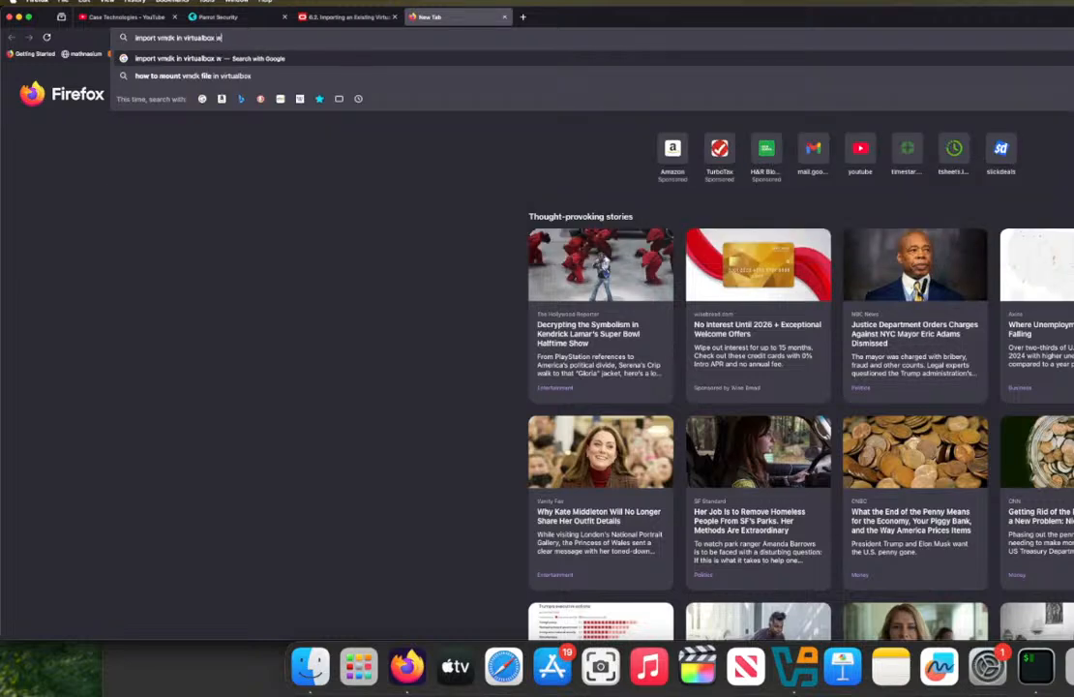
pyautogui.press('BackSpace')
pyautogui.write('qcow')
pyautogui.press('Return')
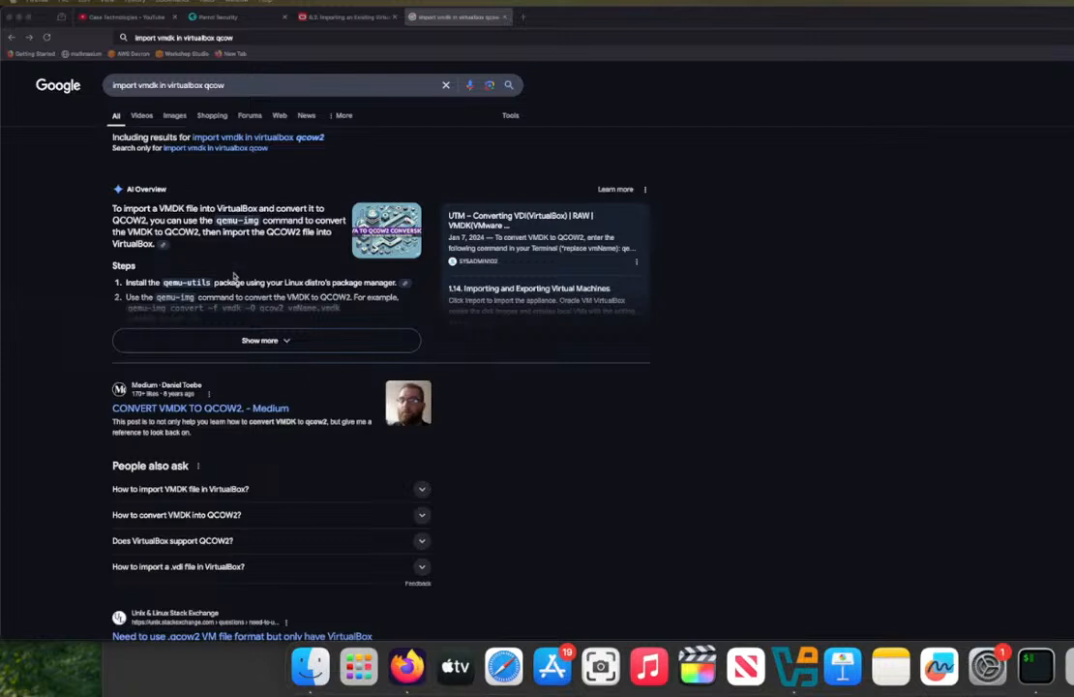
# Step: Expand the AI Overview's conversion steps and look through the search results about VMDK and QCOW2 in VirtualBox
pyautogui.click(268, 340)
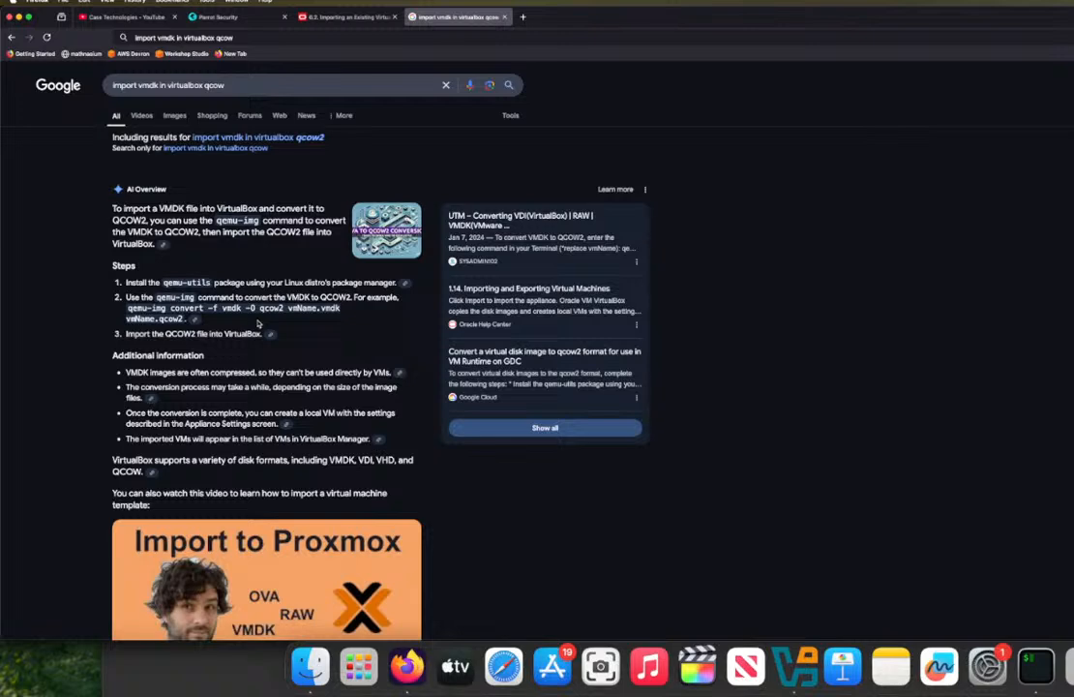
pyautogui.scroll(-5, 258, 323)
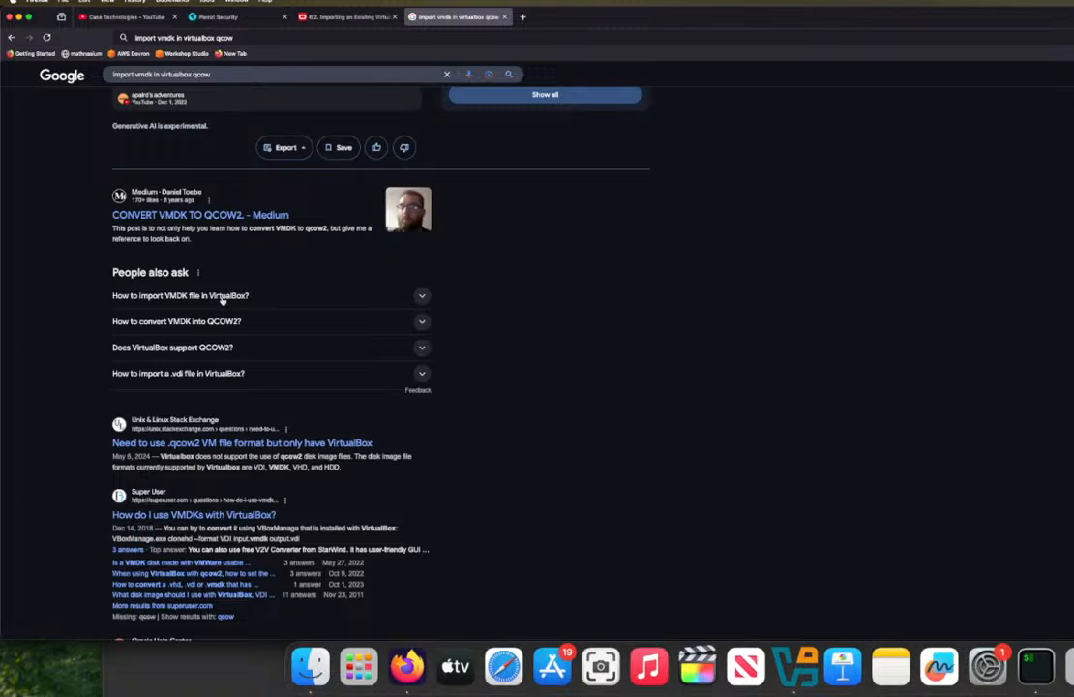
# Step: Expand the related question "How to import VMDK file in VirtualBox?" and read its answer
pyautogui.click(222, 301)
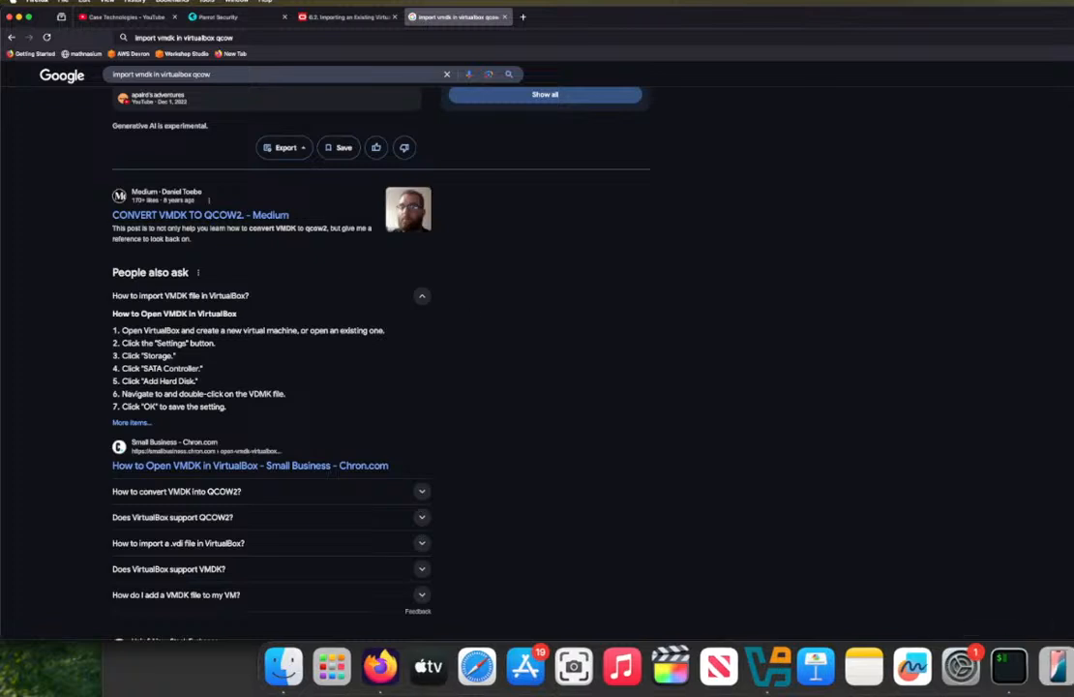
# Step: Switch to VirtualBox and discard the saved state of the mint_os_1 virtual machine
pyautogui.click(795, 668)
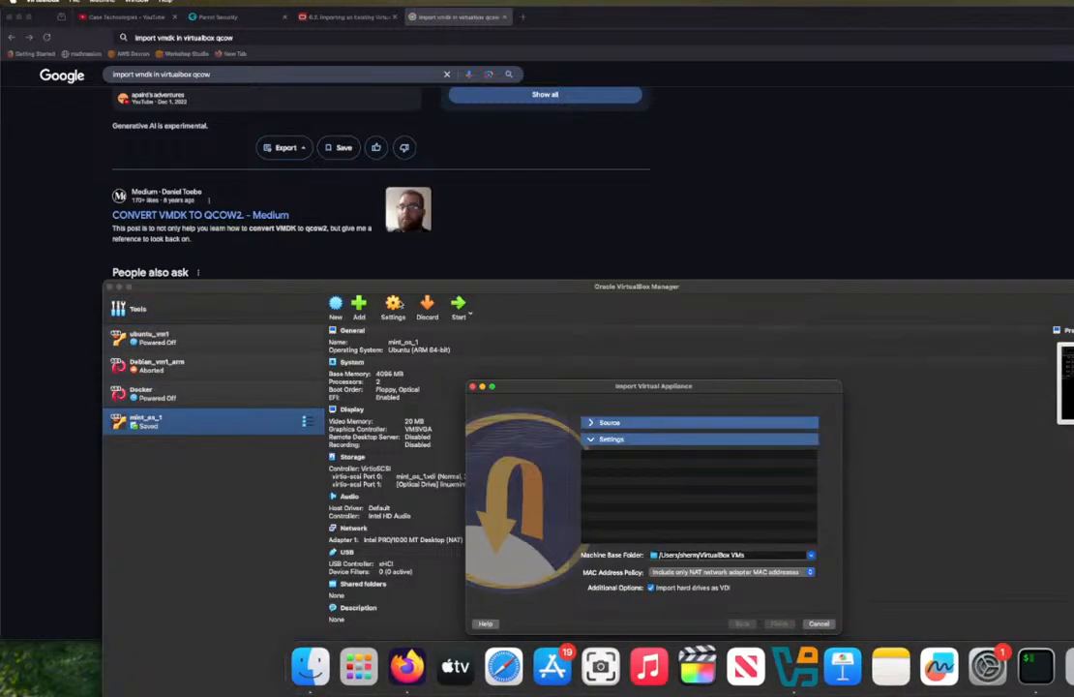
pyautogui.rightClick(208, 436)
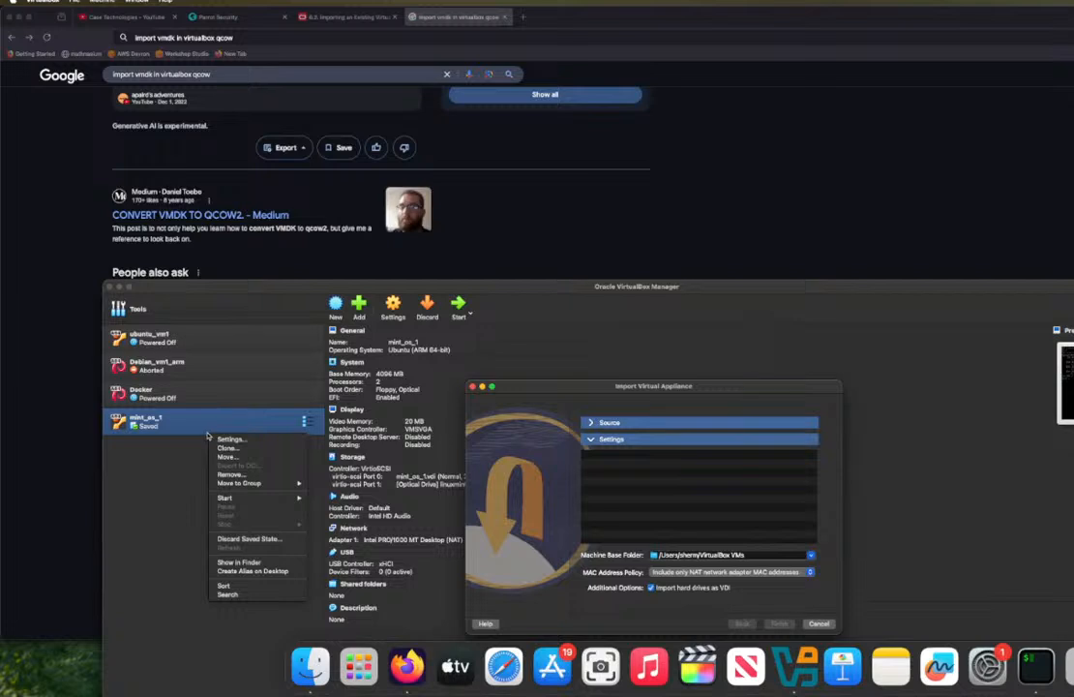
pyautogui.click(249, 539)
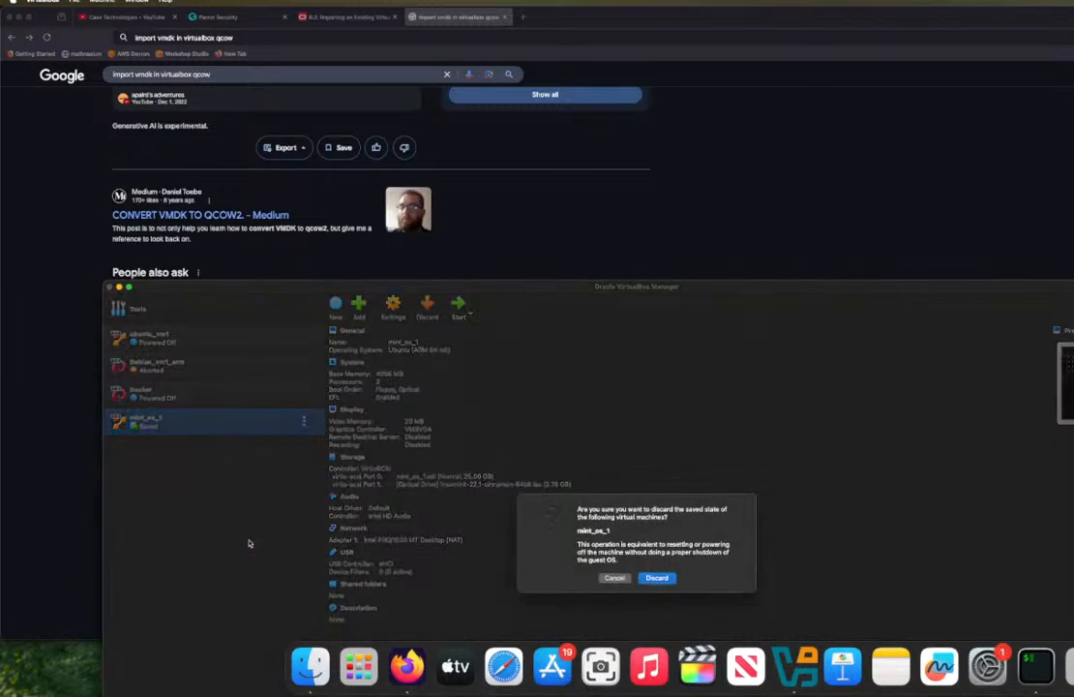
pyautogui.click(654, 578)
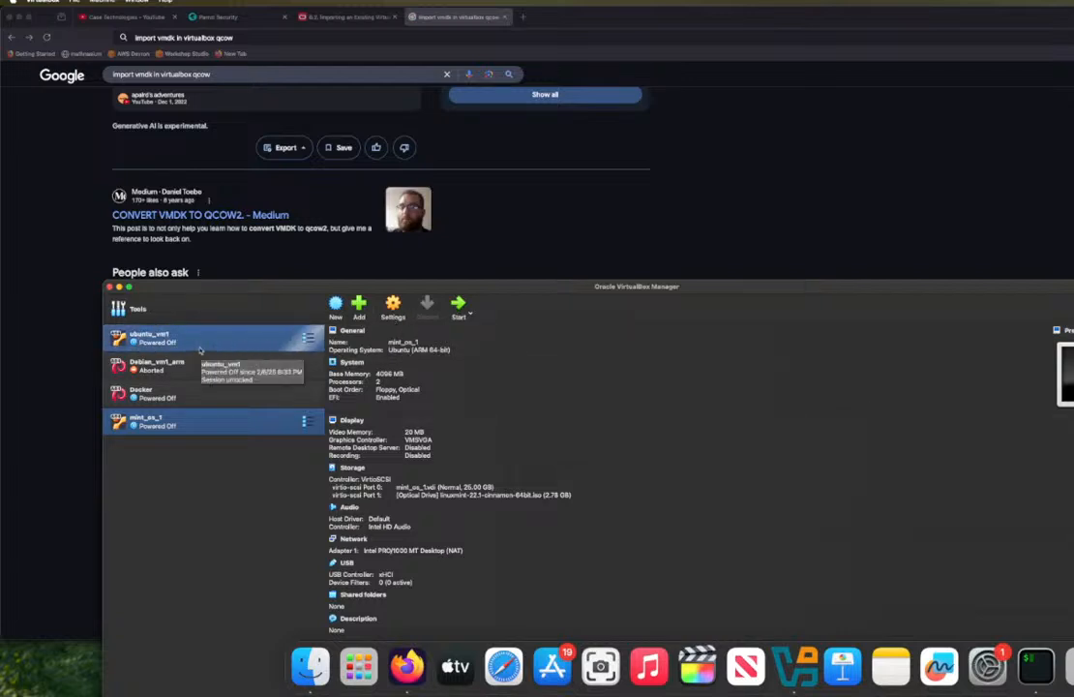
# Step: Open the storage settings of ubuntu_vm1 and select its ubuntu_vm1.vdi hard disk, checking the available port options
pyautogui.click(155, 337)
pyautogui.click(393, 315)
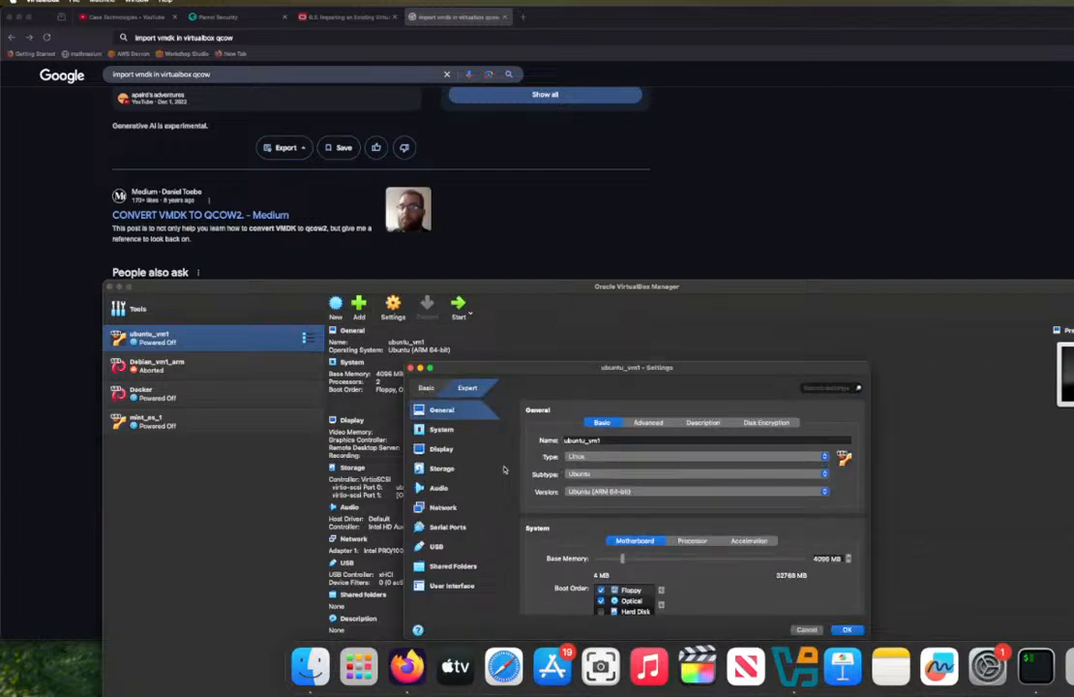
pyautogui.click(441, 469)
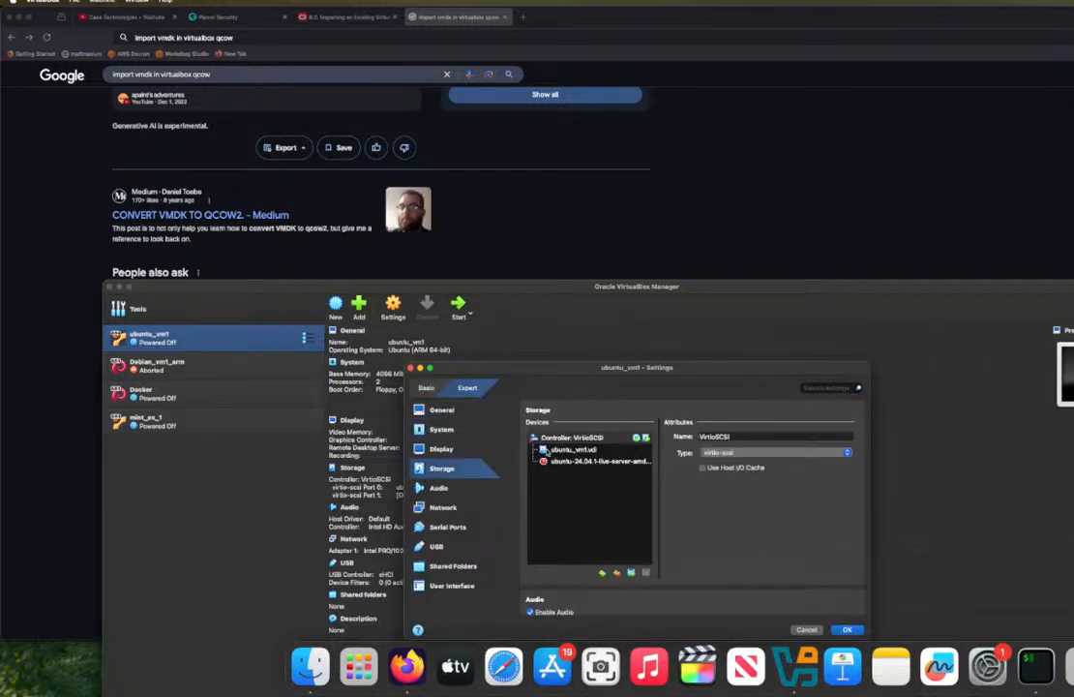
pyautogui.click(548, 450)
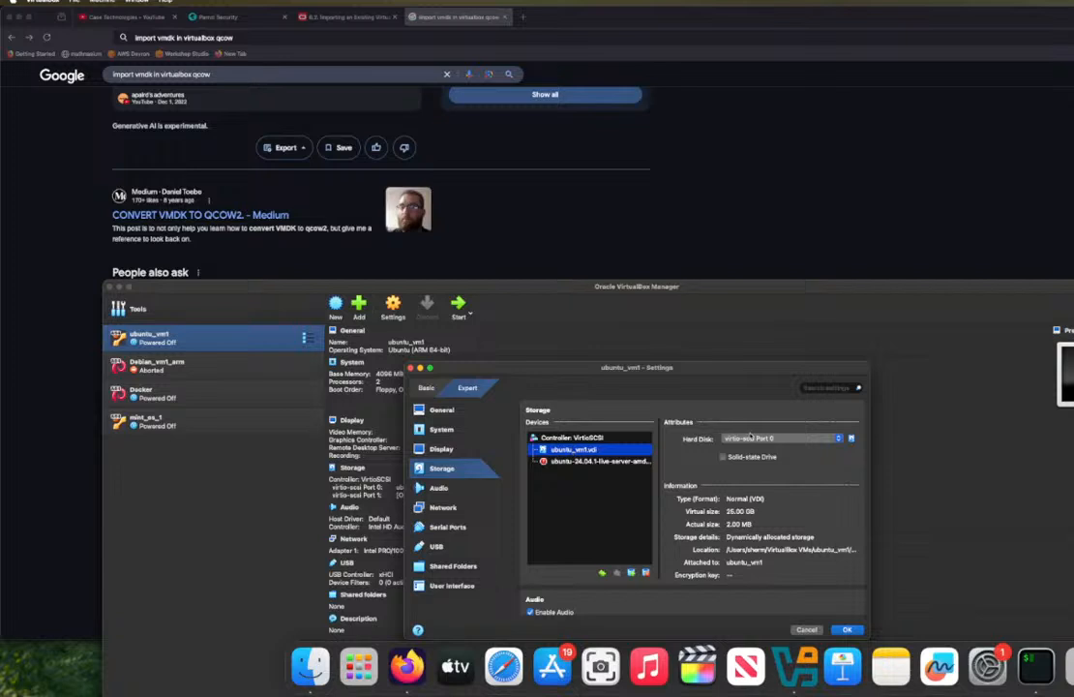
pyautogui.click(753, 438)
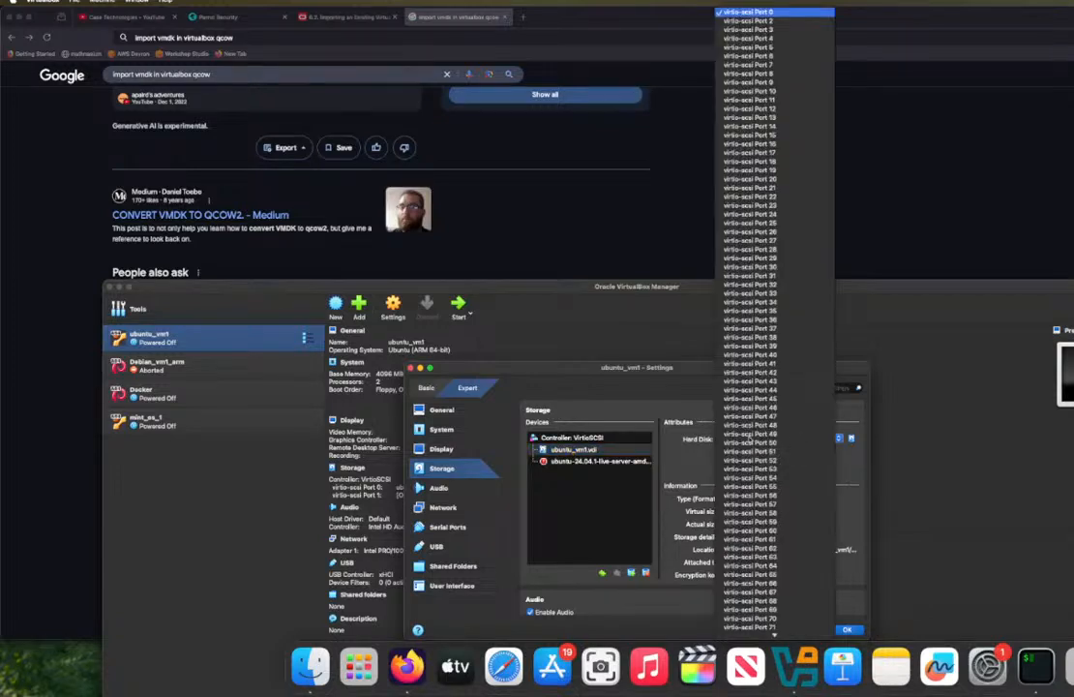
pyautogui.click(665, 442)
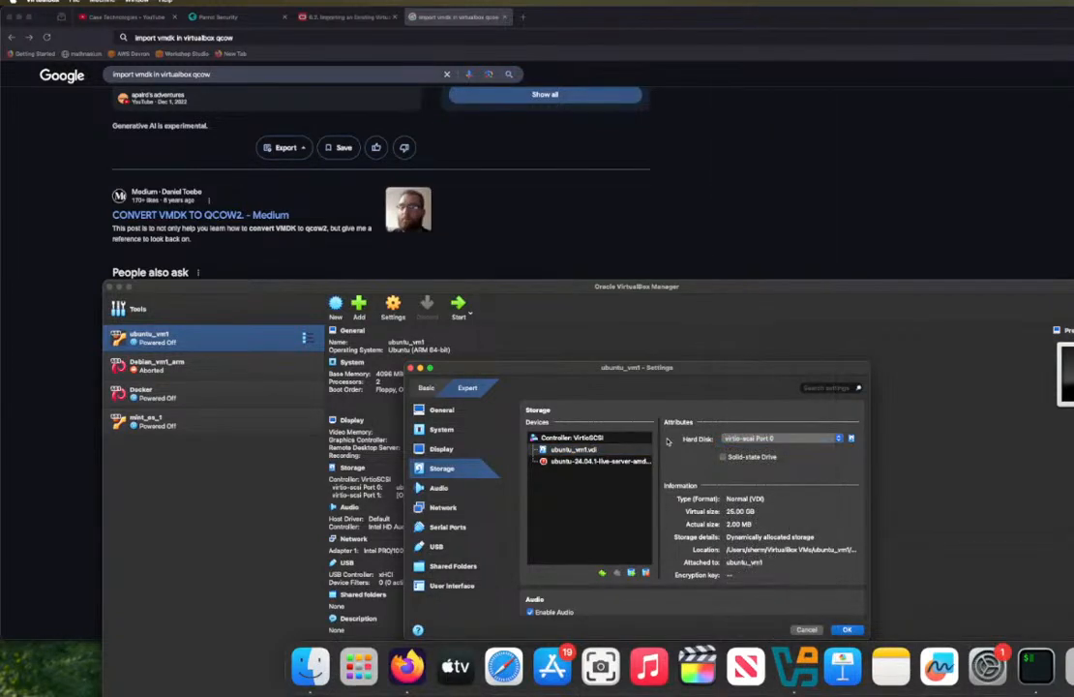
# Step: Replace ubuntu_vm1's hard disk with Parrot-home-6.3.2_arm64.qcow2 from the Data folder inside the Parrot-home .utm folder in Downloads
pyautogui.click(852, 439)
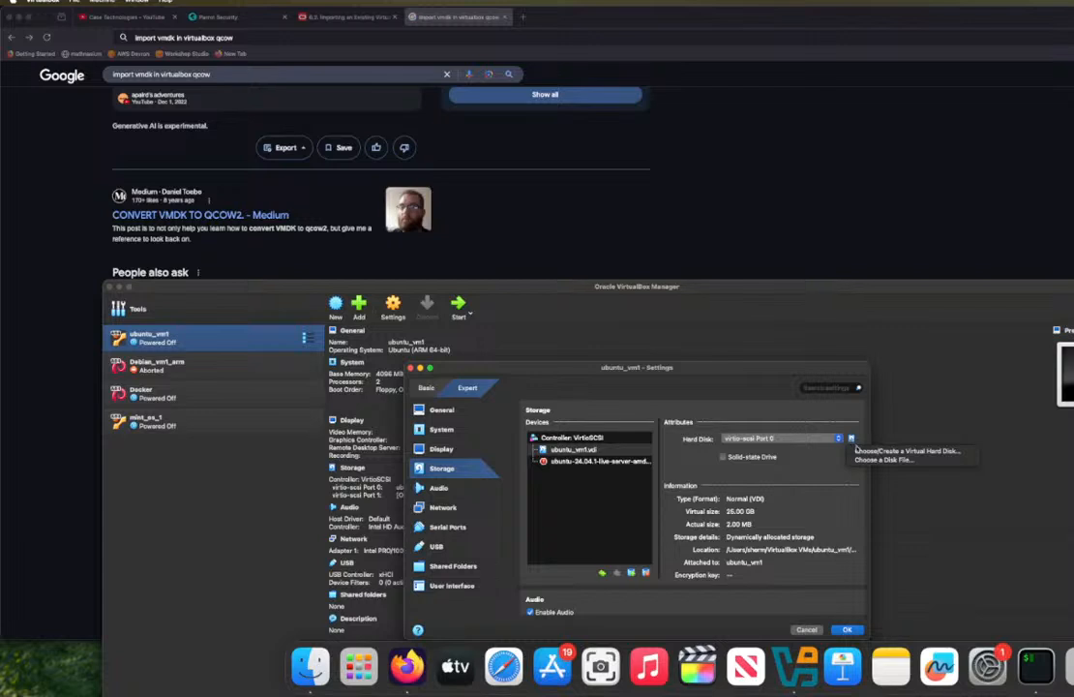
pyautogui.click(871, 459)
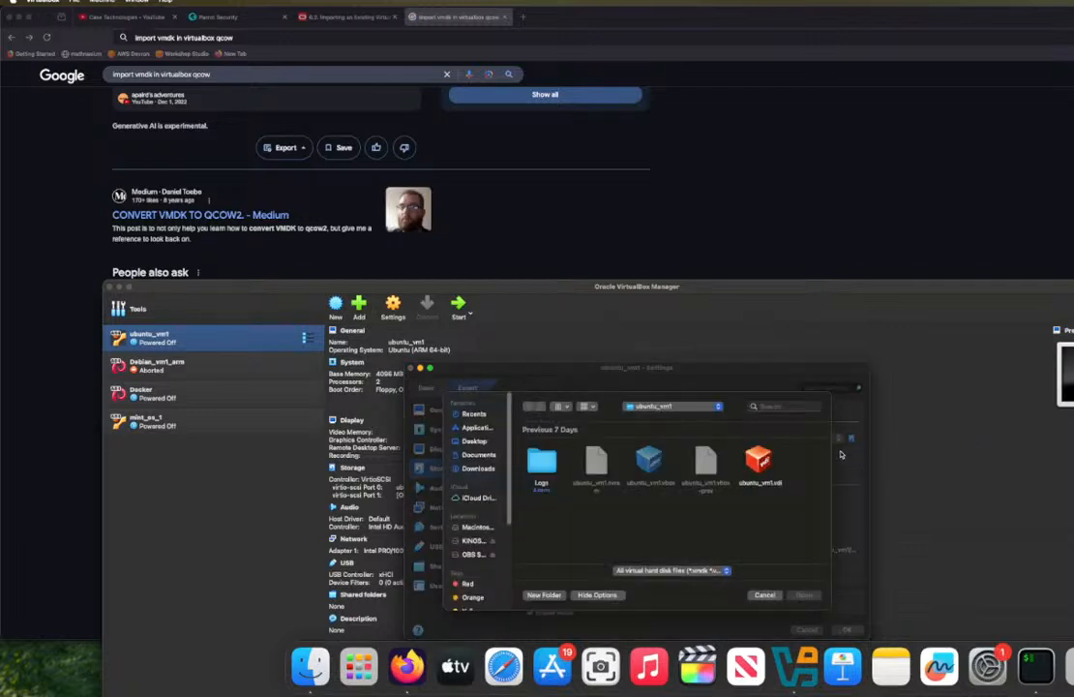
pyautogui.click(718, 407)
pyautogui.click(718, 410)
pyautogui.click(478, 469)
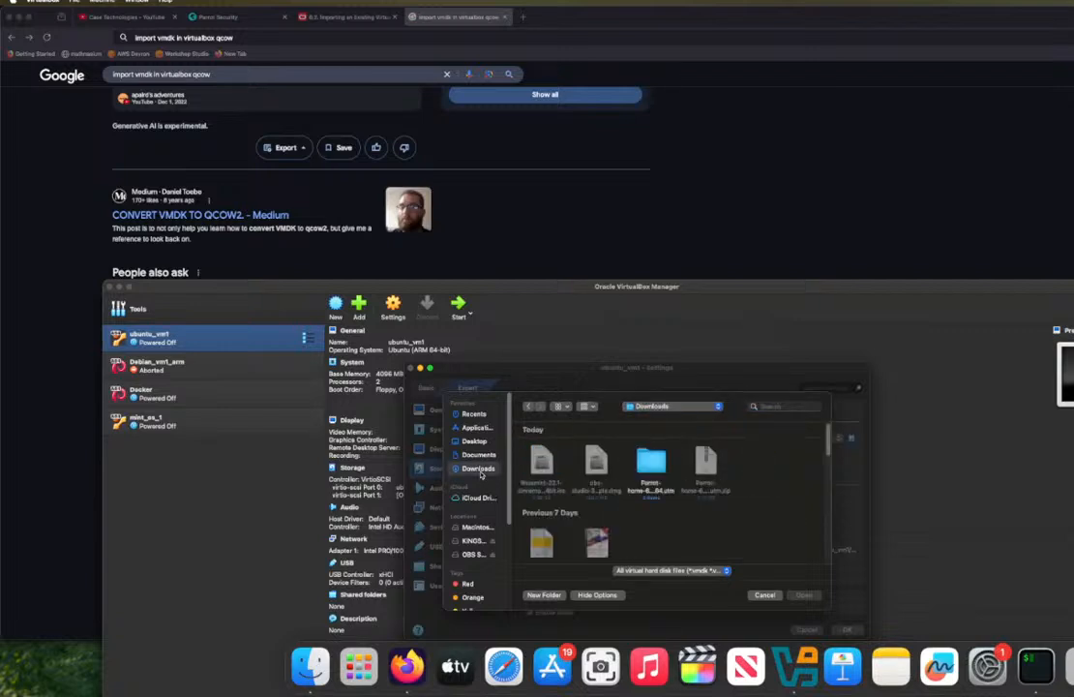
pyautogui.doubleClick(654, 460)
pyautogui.click(585, 466)
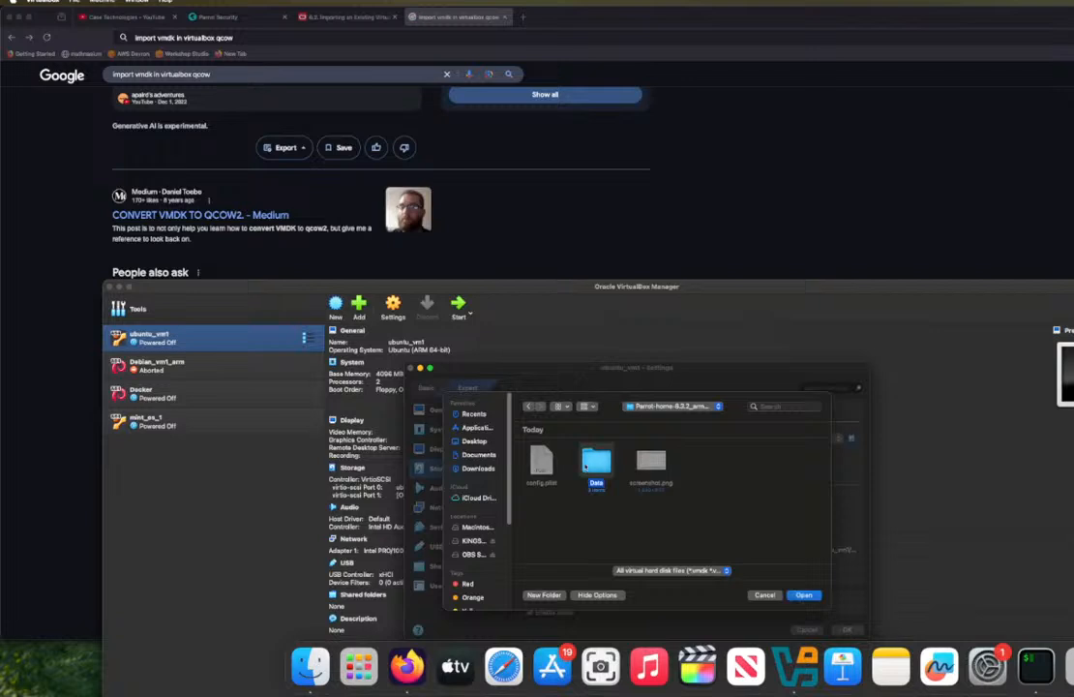
pyautogui.doubleClick(586, 466)
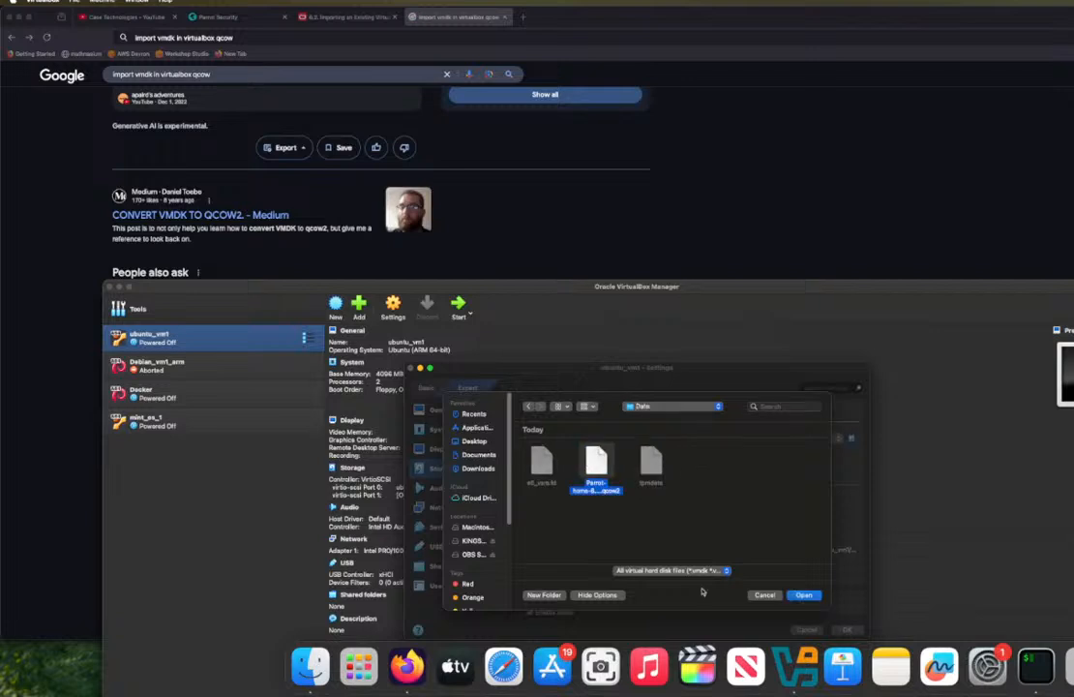
pyautogui.click(654, 511)
pyautogui.click(592, 472)
pyautogui.press('Return')
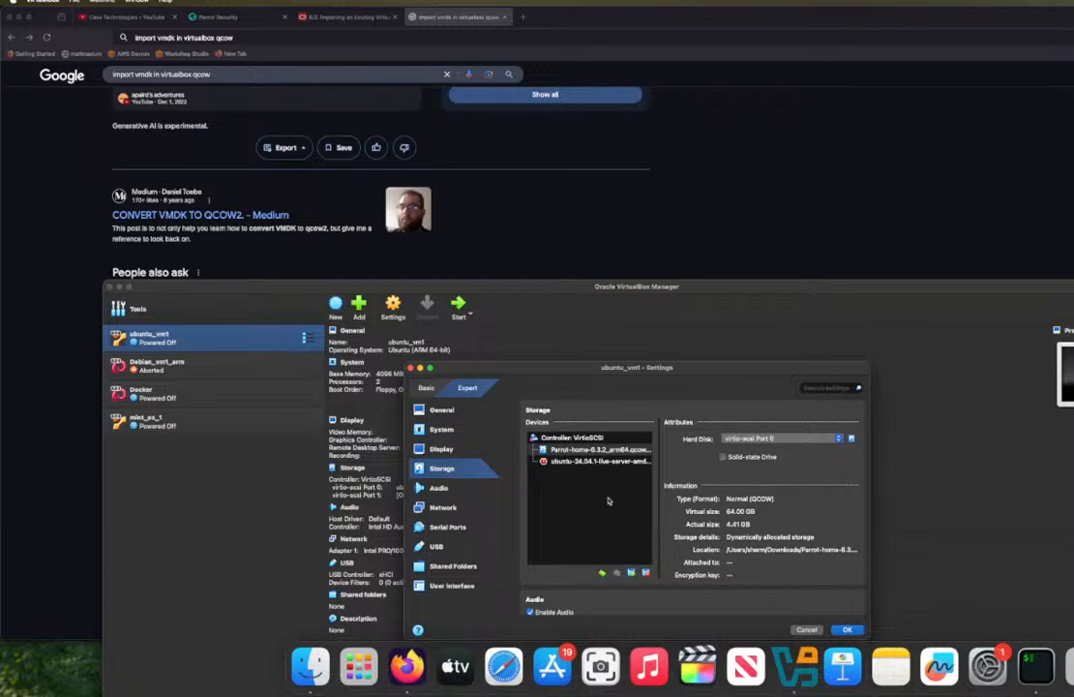
# Step: Remove the optical drive holding the ubuntu-24.04.1 live-server image from ubuntu_vm1 and save the settings
pyautogui.click(594, 461)
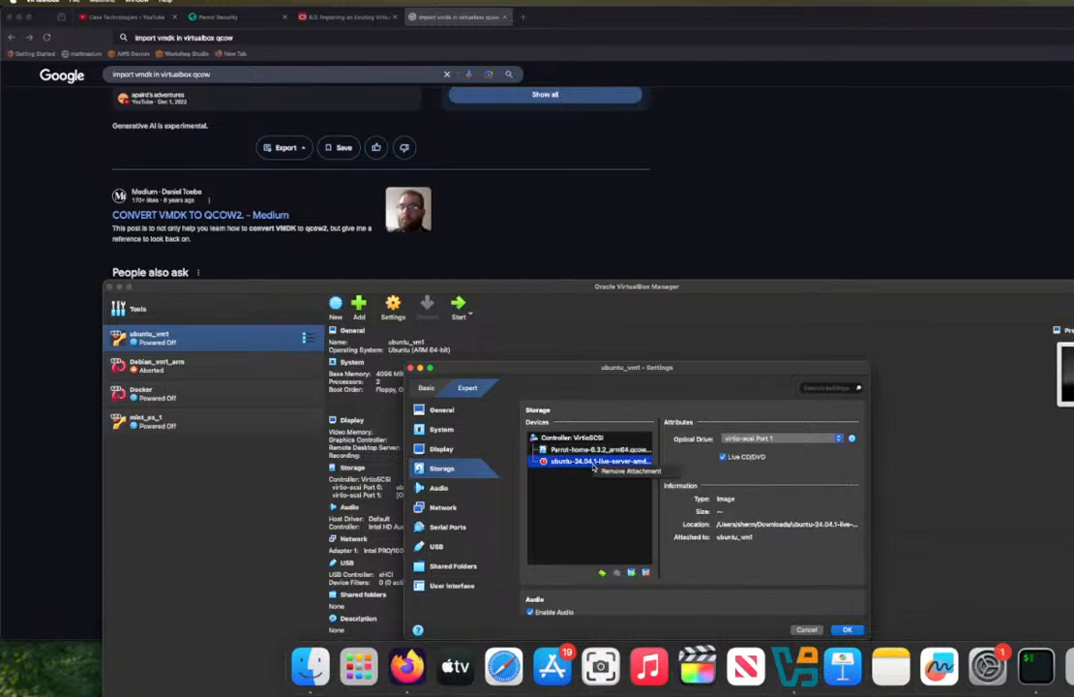
pyautogui.click(624, 471)
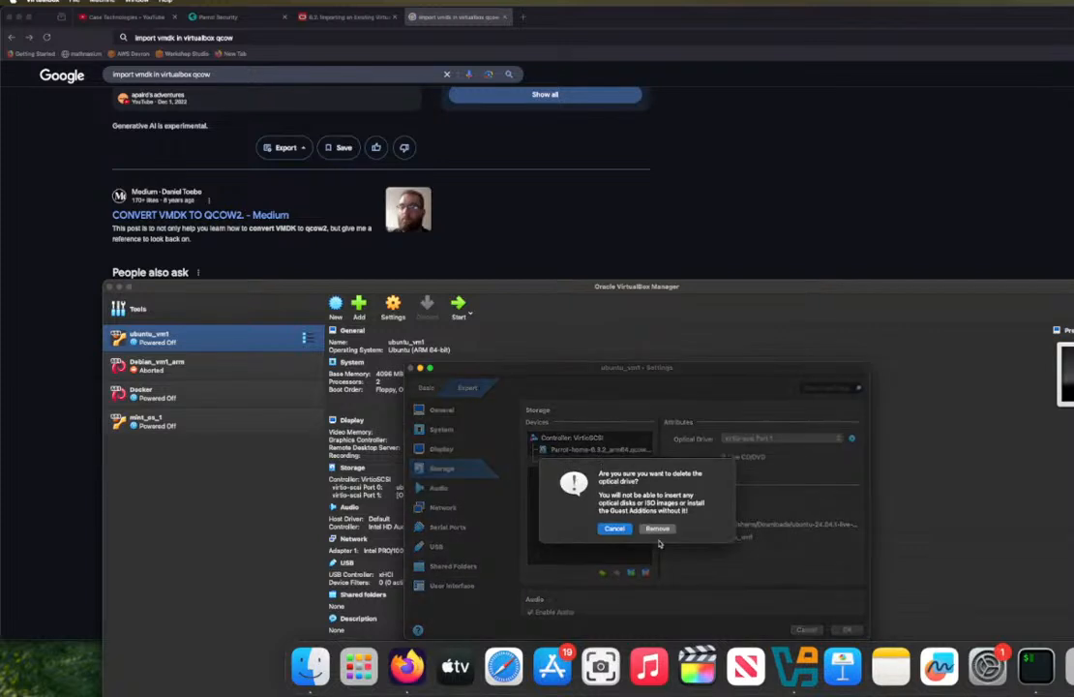
pyautogui.click(657, 528)
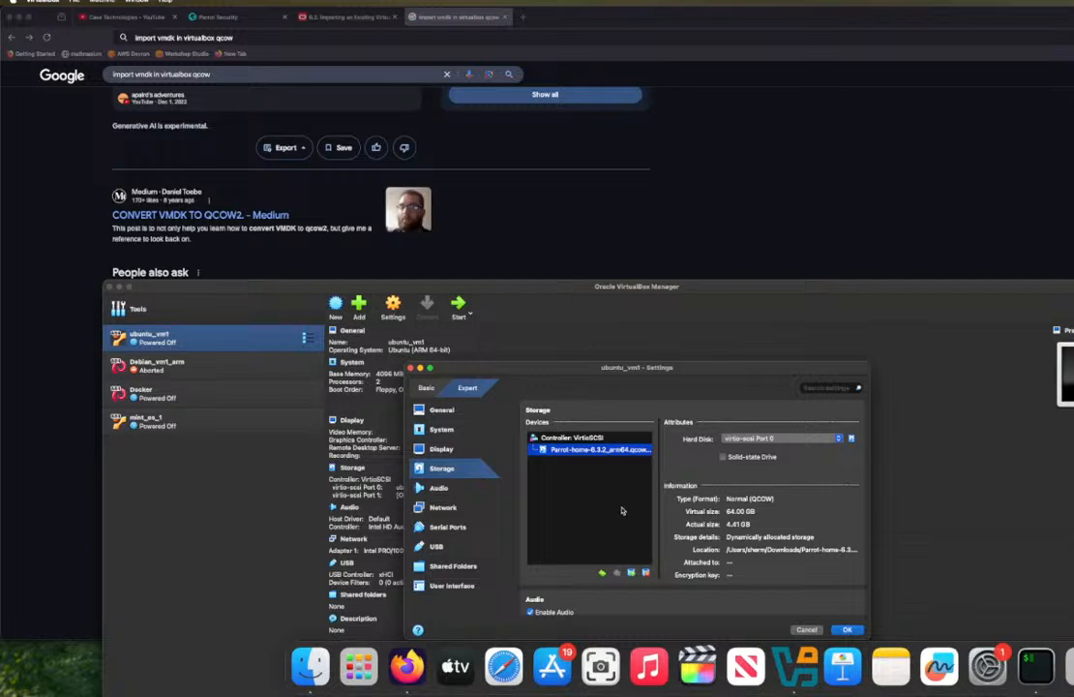
pyautogui.click(848, 630)
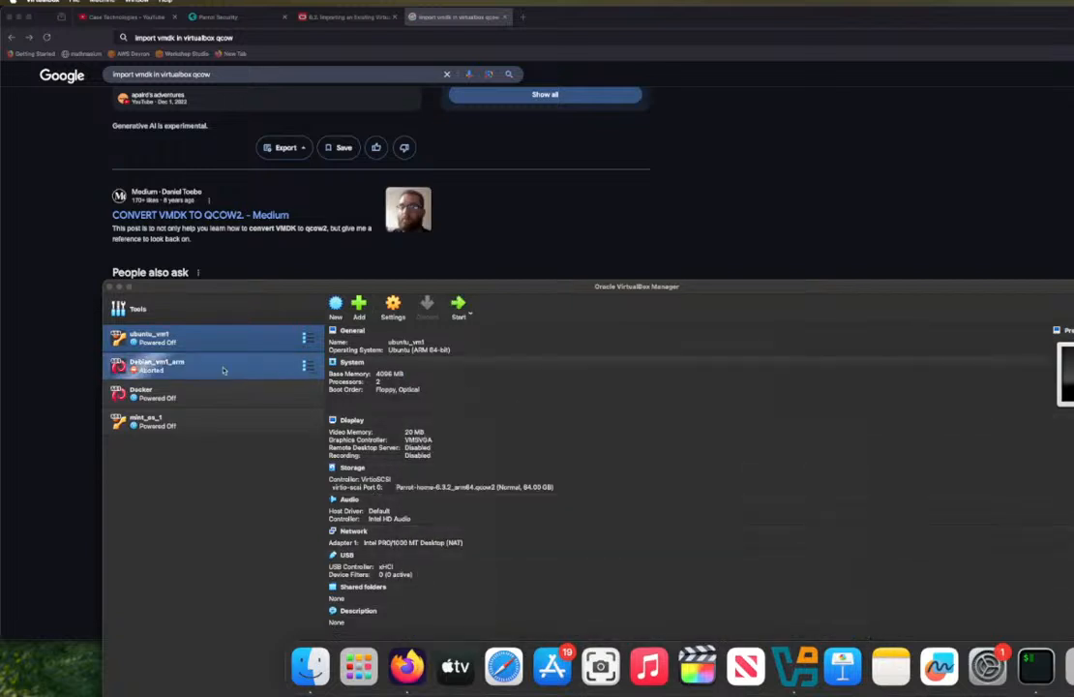
# Step: Boot ubuntu_vm1 with a Normal Start and enlarge its running window
pyautogui.rightClick(237, 339)
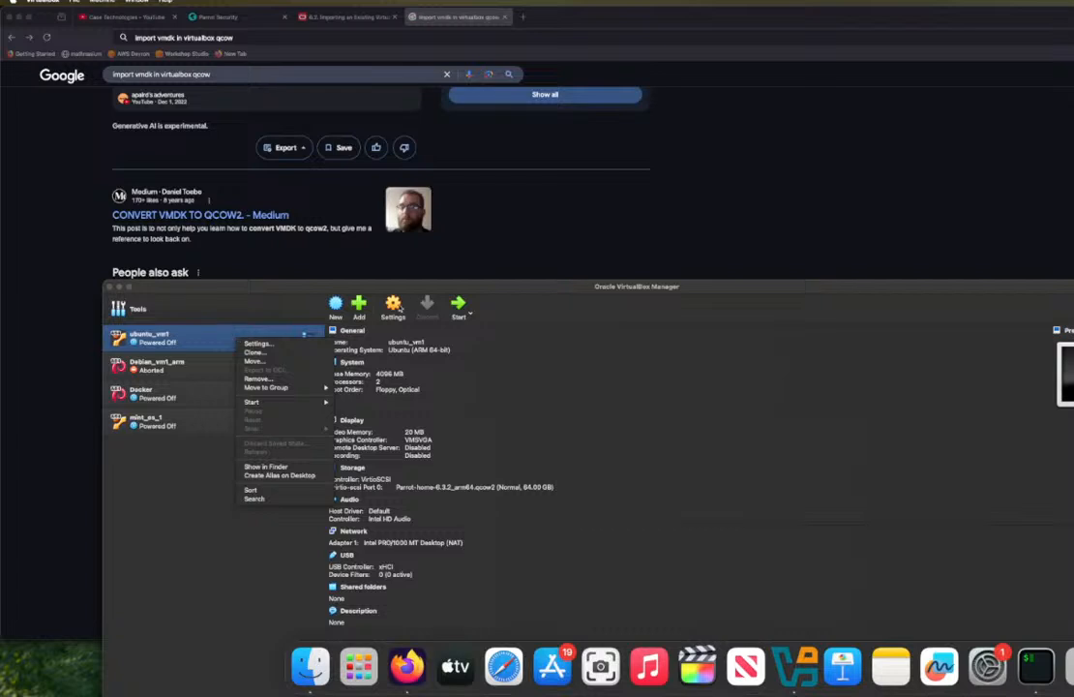
pyautogui.click(468, 315)
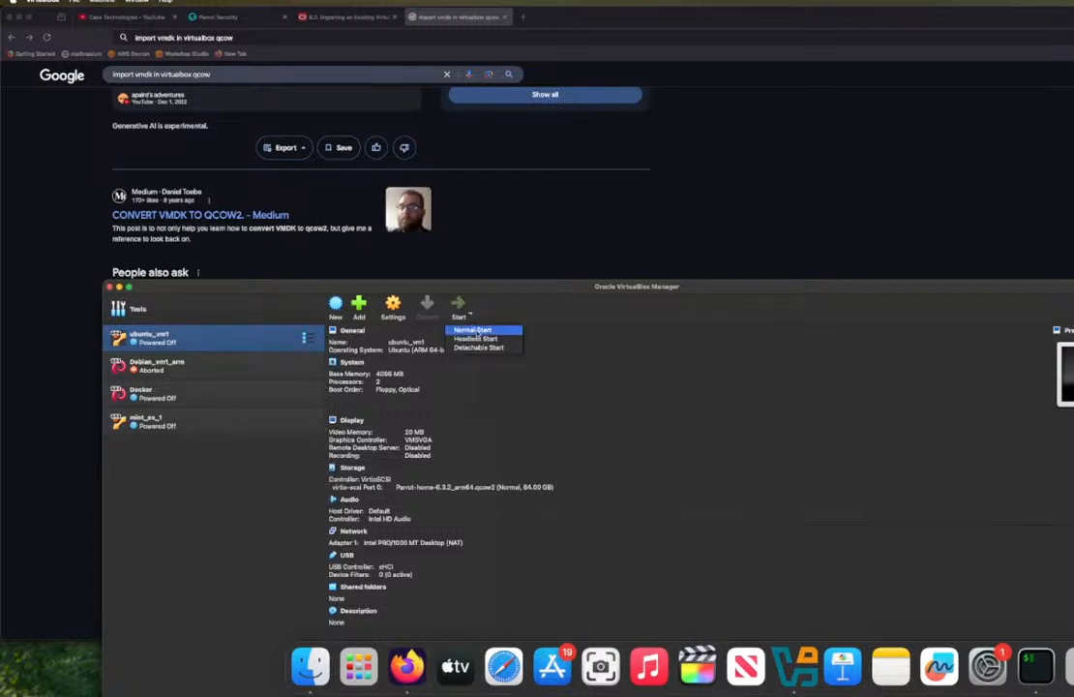
pyautogui.click(477, 330)
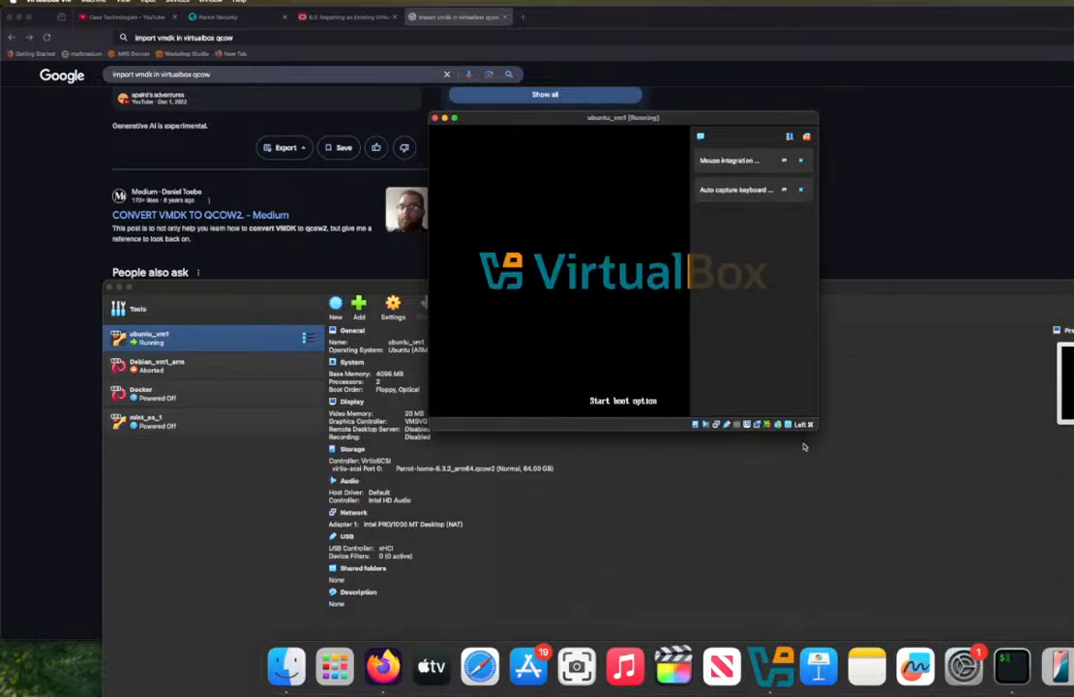
pyautogui.moveTo(815, 428); pyautogui.dragTo(1072, 493)
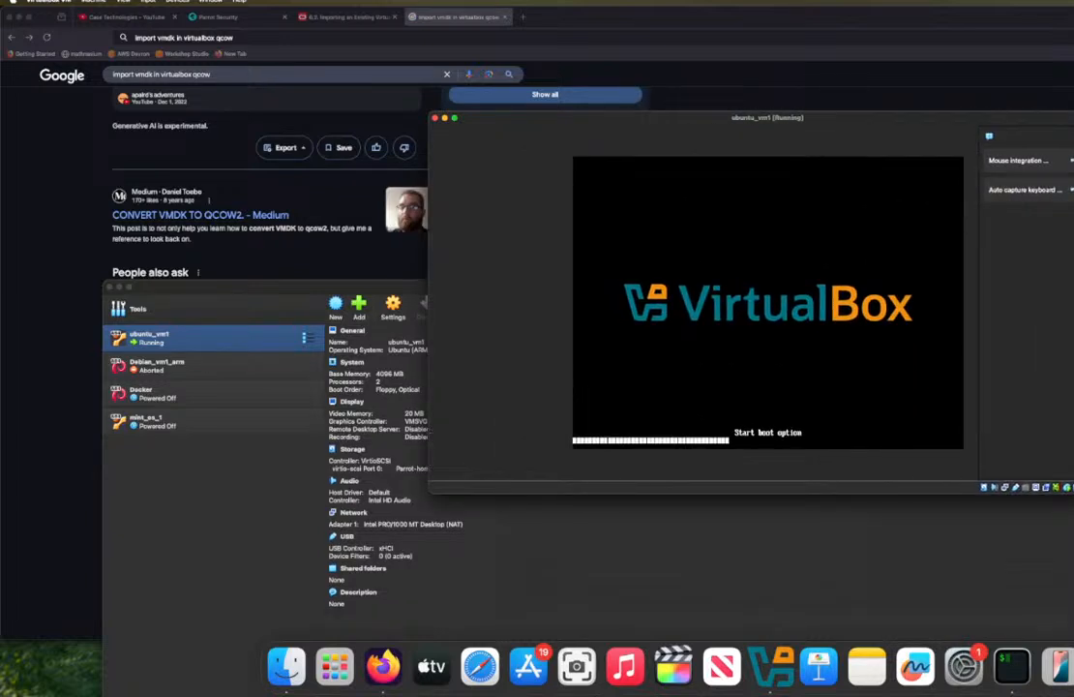
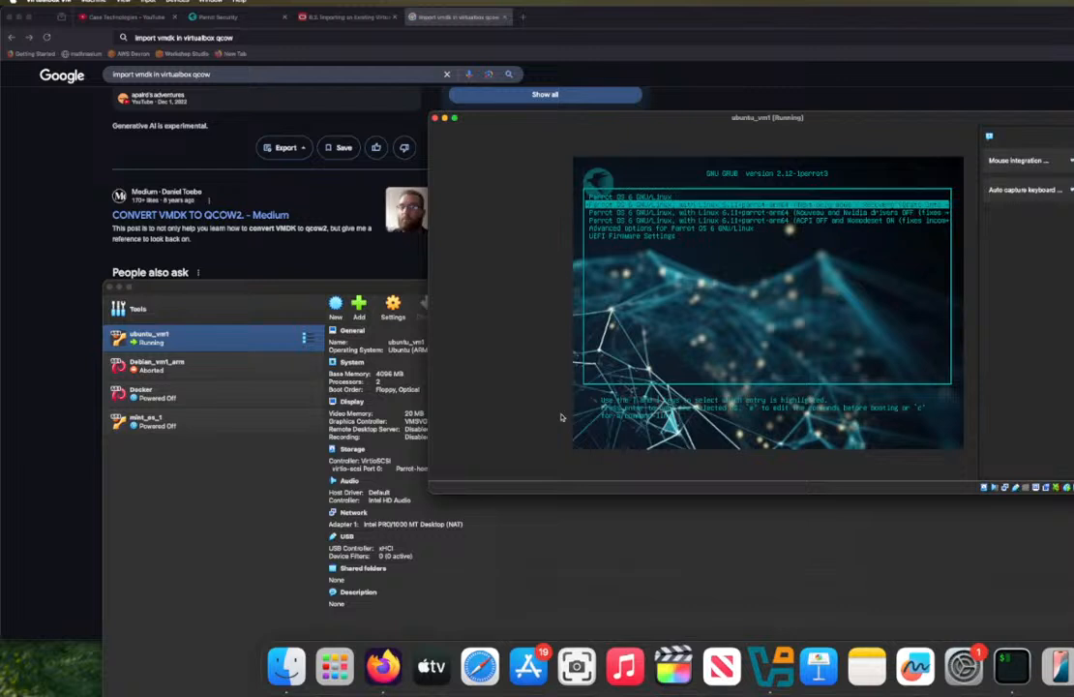
# Step: Boot the highlighted Parrot OS 6 GNU/Linux entry, denying VirtualBox microphone access, and review the details of the execution error
pyautogui.press('Return')
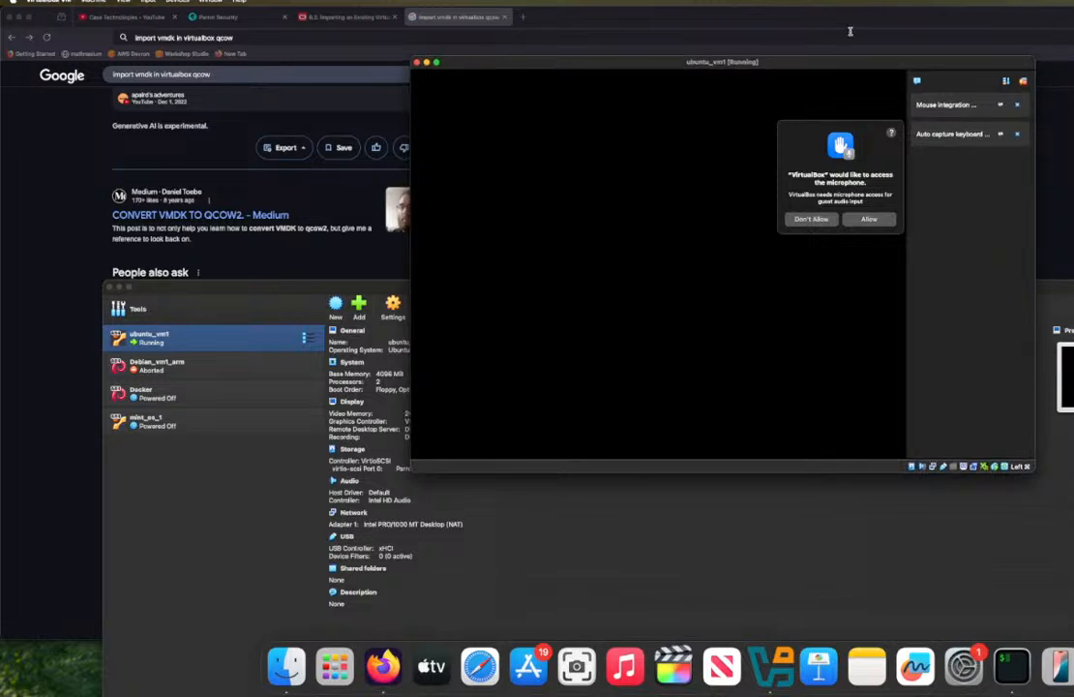
pyautogui.click(807, 221)
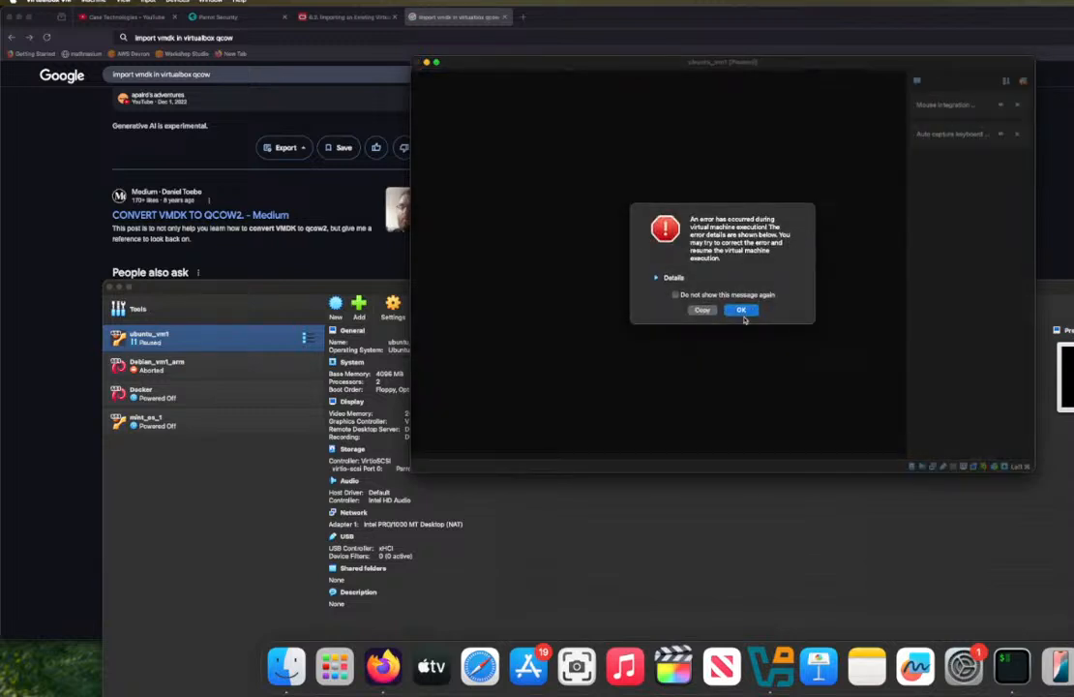
pyautogui.click(657, 277)
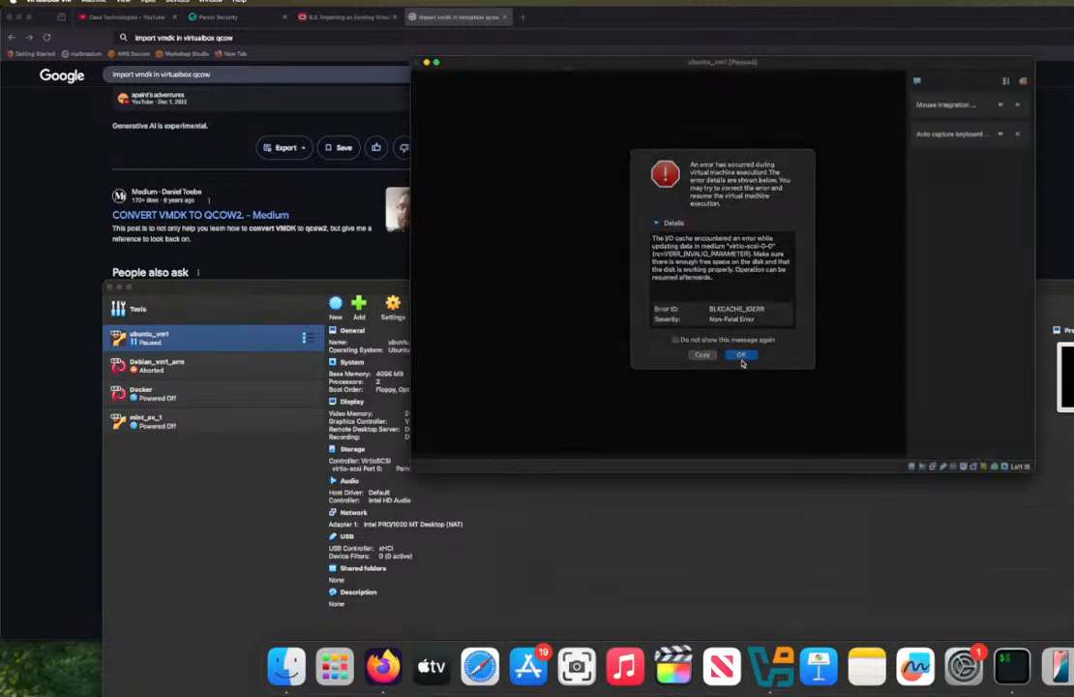
pyautogui.click(743, 359)
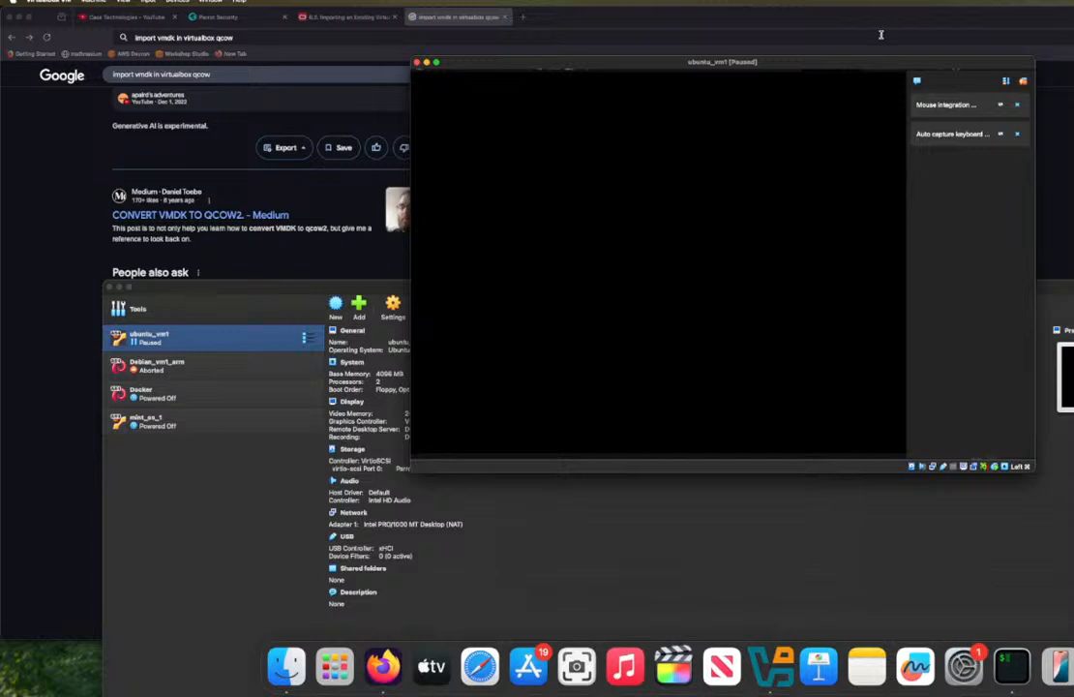
# Step: Move the ubuntu_vm1 window aside and power off the machine
pyautogui.moveTo(868, 63); pyautogui.dragTo(976, 194)
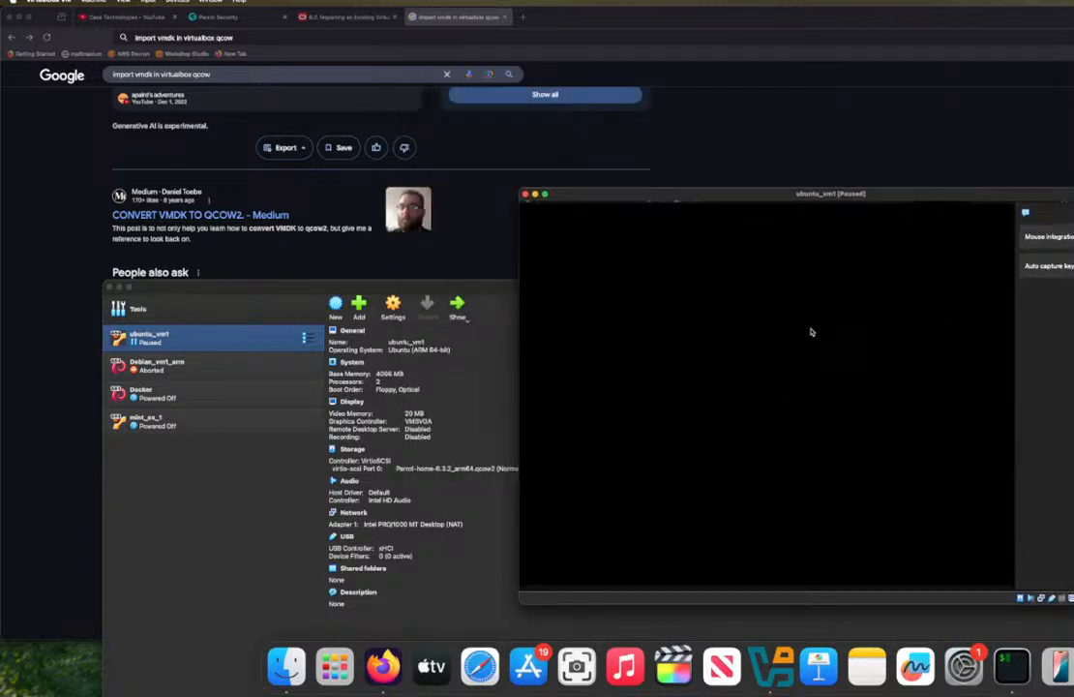
pyautogui.click(526, 195)
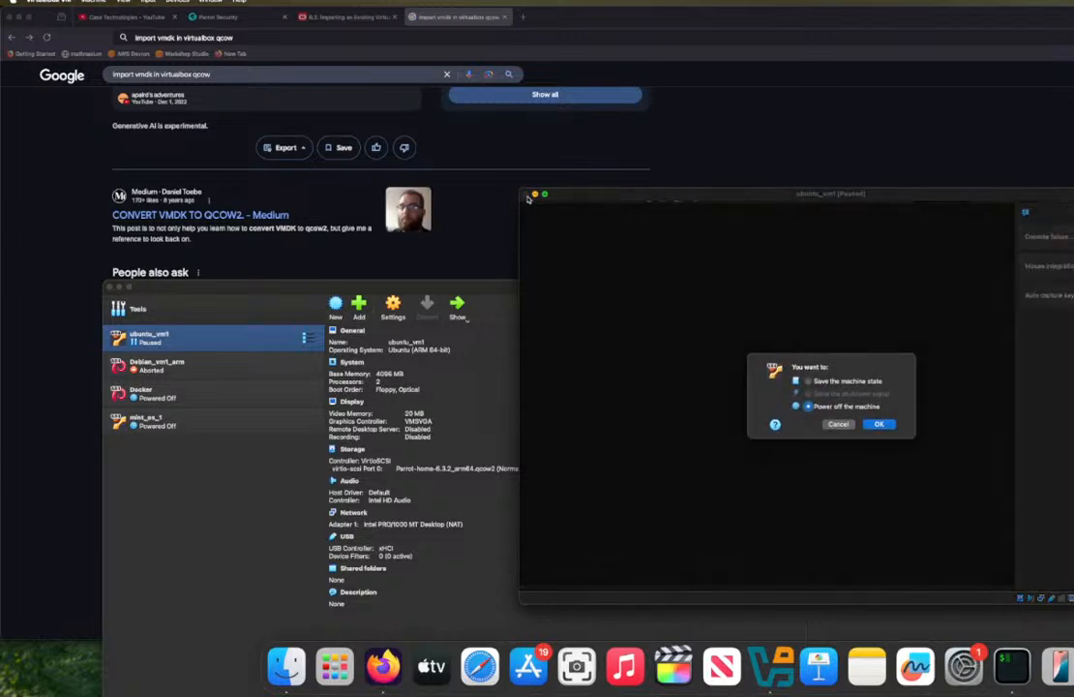
pyautogui.click(878, 425)
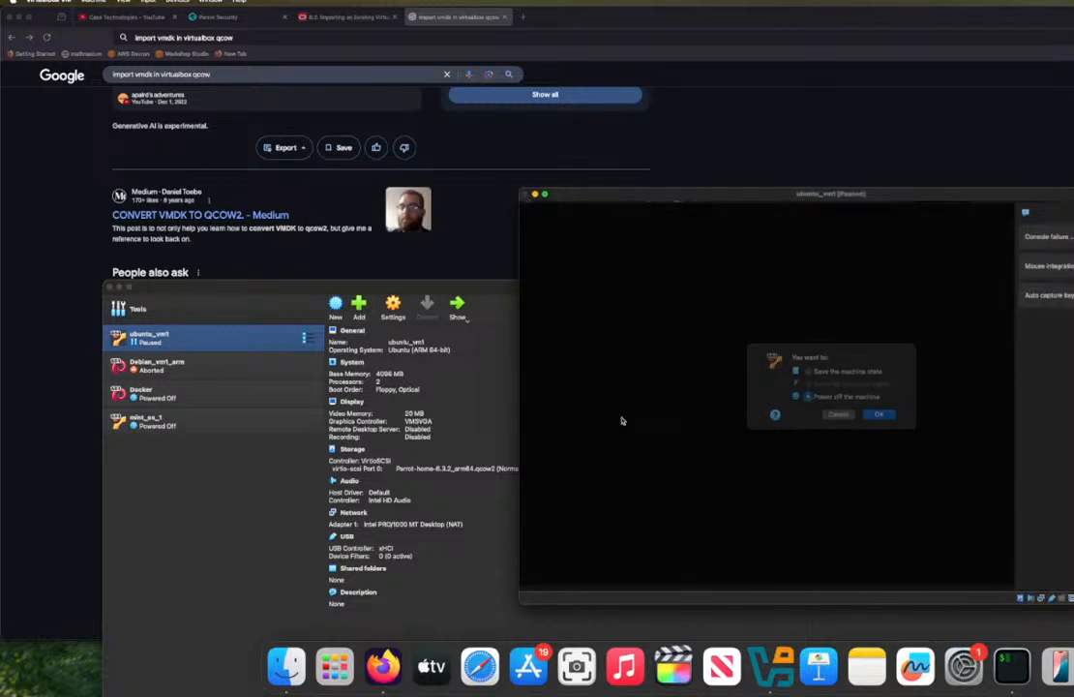
# Step: Remove ubuntu_vm1 from the machine list and delete all its files
pyautogui.rightClick(194, 336)
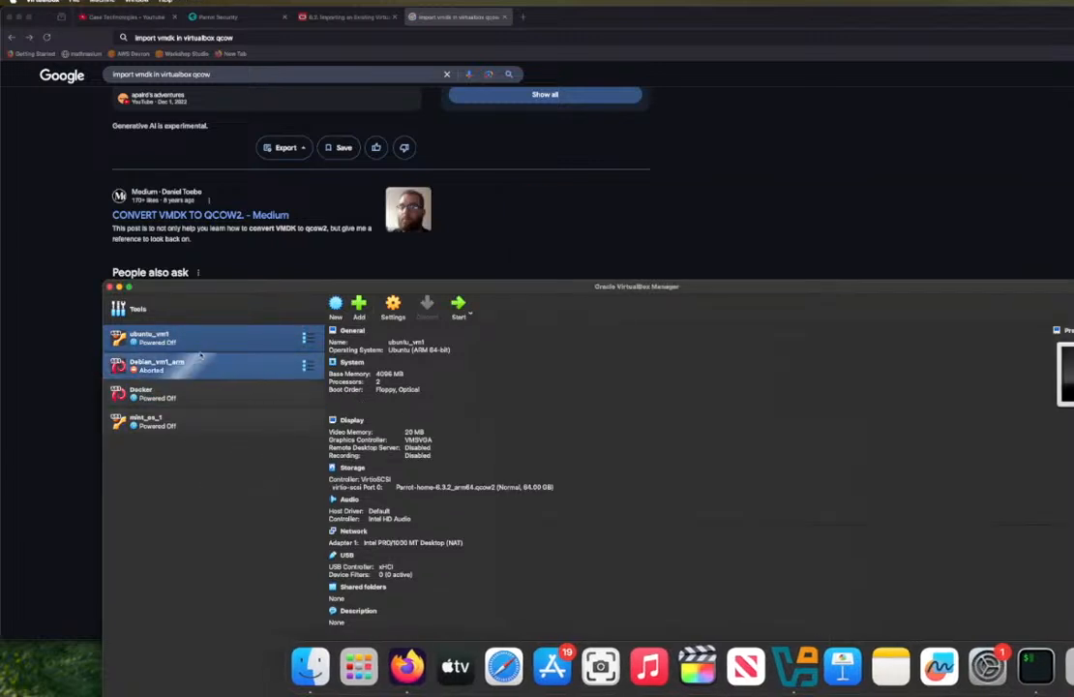
pyautogui.moveTo(224, 385)
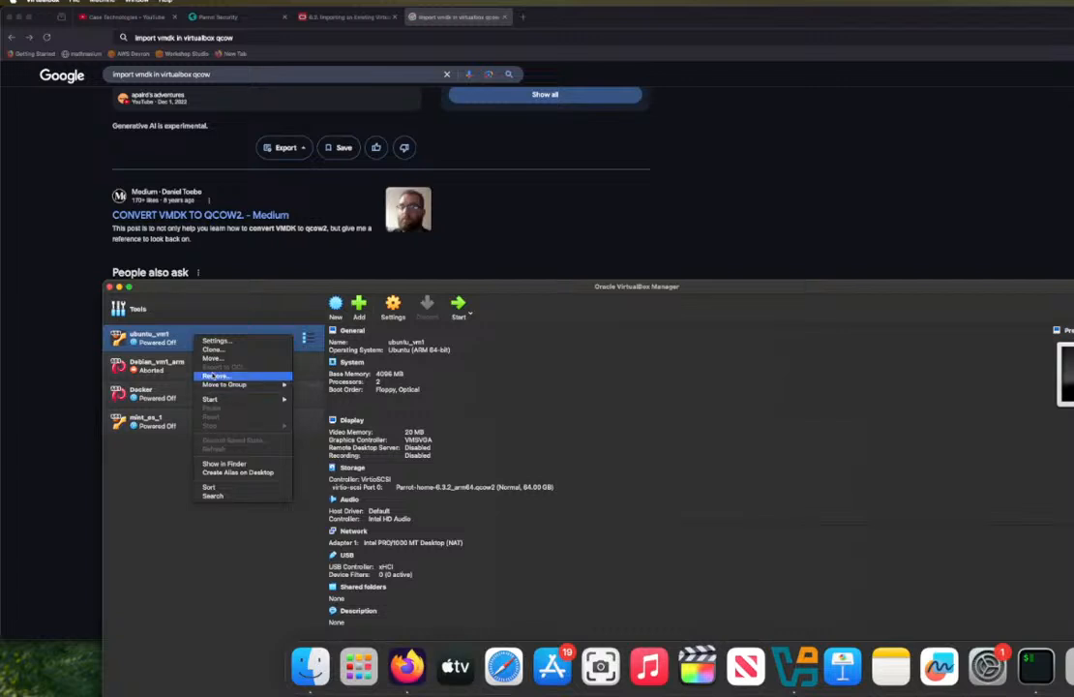
pyautogui.click(217, 376)
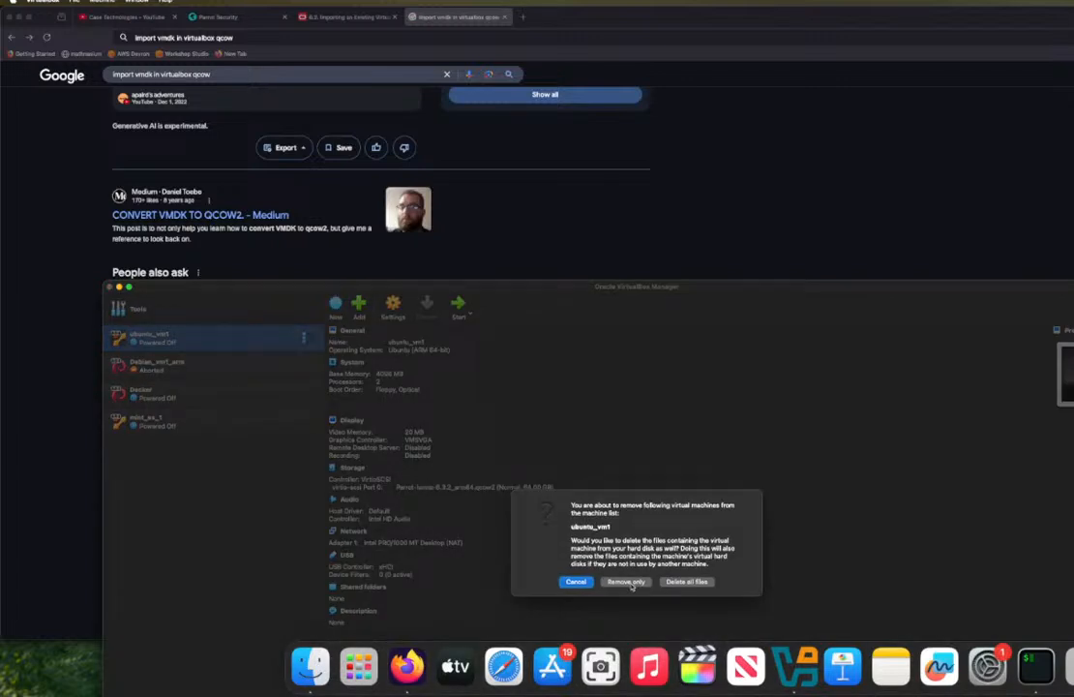
pyautogui.click(686, 581)
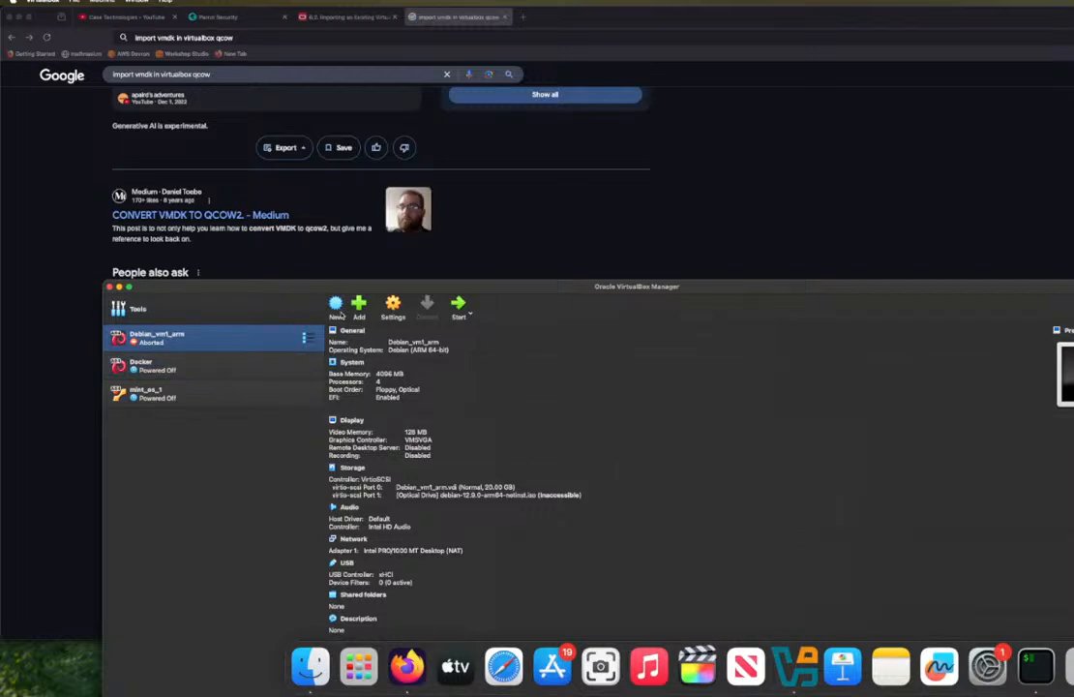
pyautogui.click(337, 305)
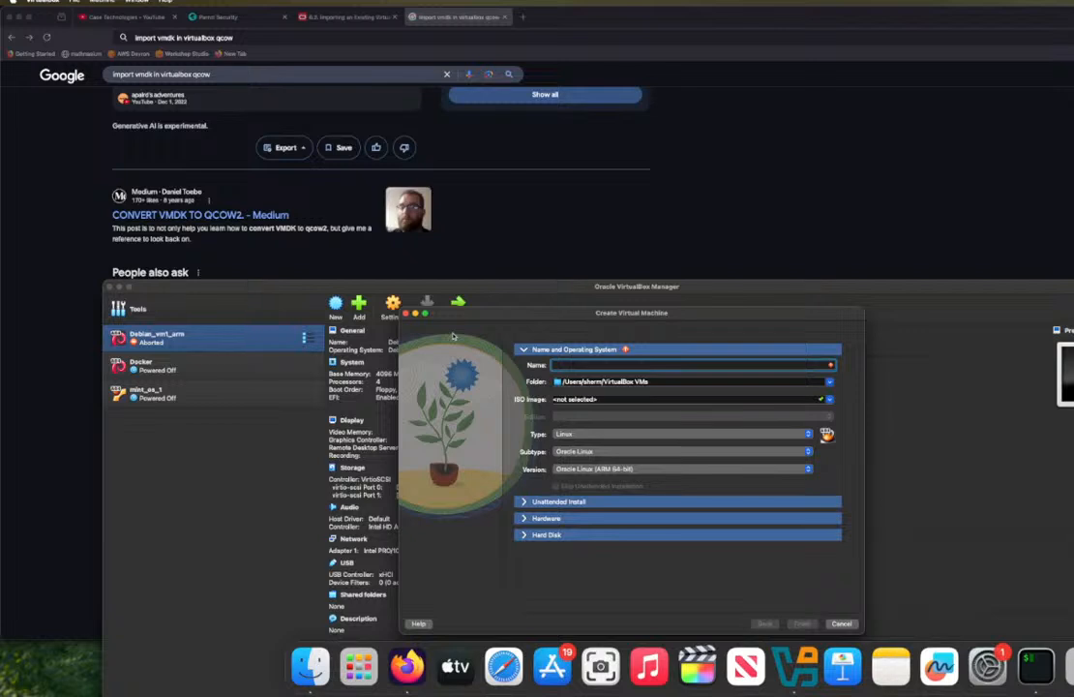
pyautogui.write('par')
pyautogui.write('ra')
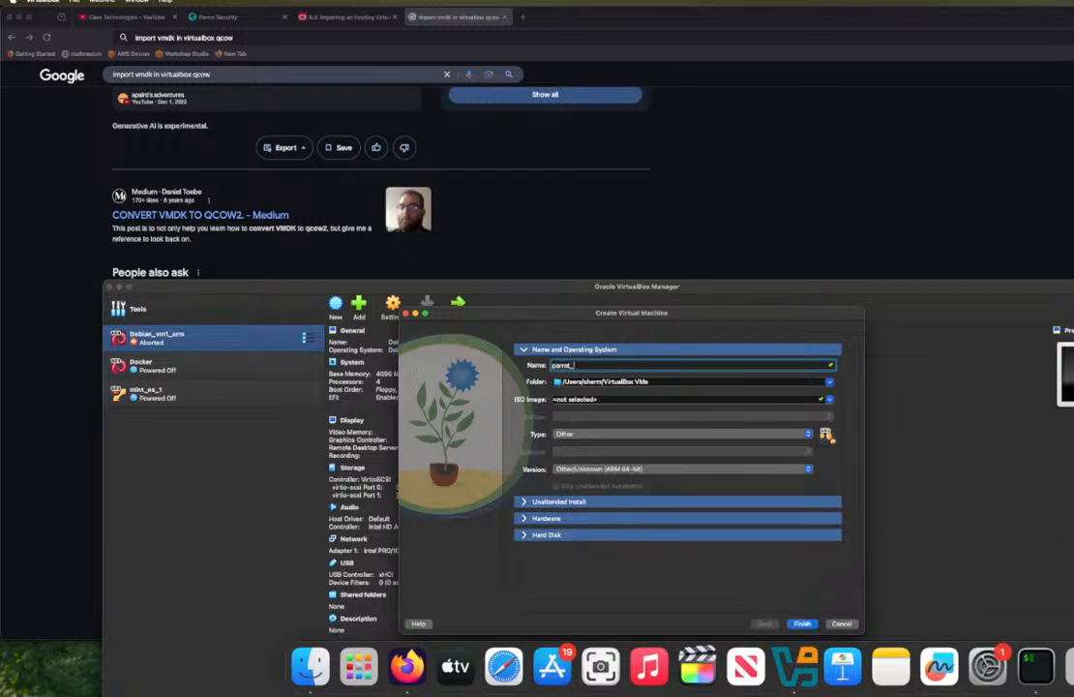
pyautogui.press('BackSpace')
pyautogui.press('BackSpace')
pyautogui.press('BackSpace')
pyautogui.press('BackSpace')
pyautogui.press('BackSpace')
pyautogui.write('Pa')
pyautogui.click(829, 398)
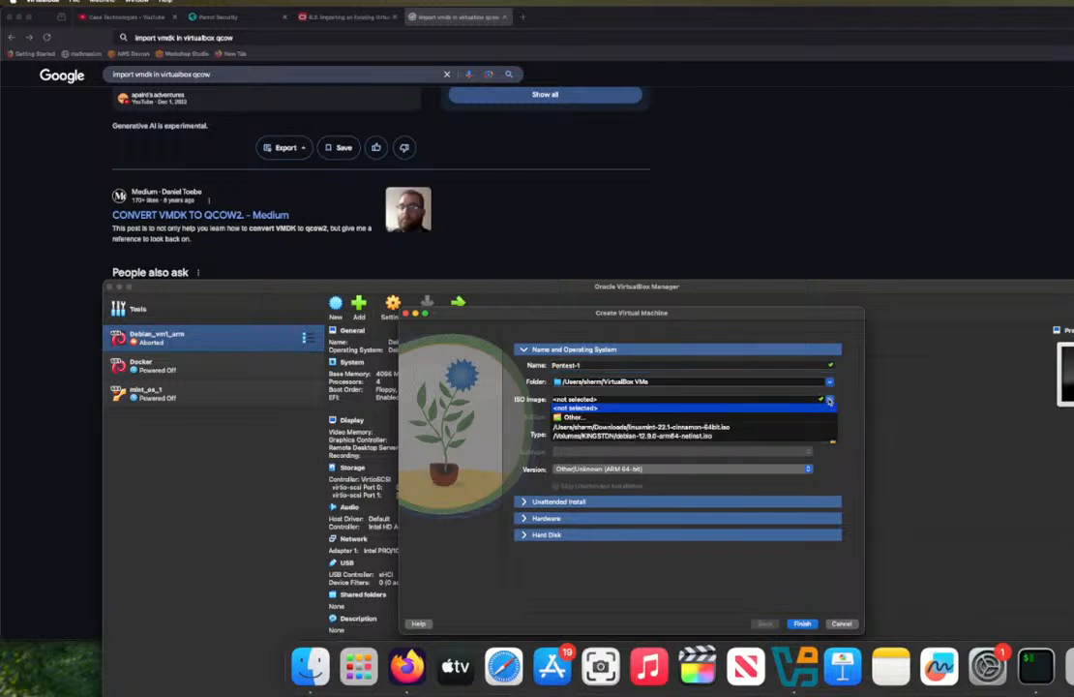
pyautogui.click(872, 398)
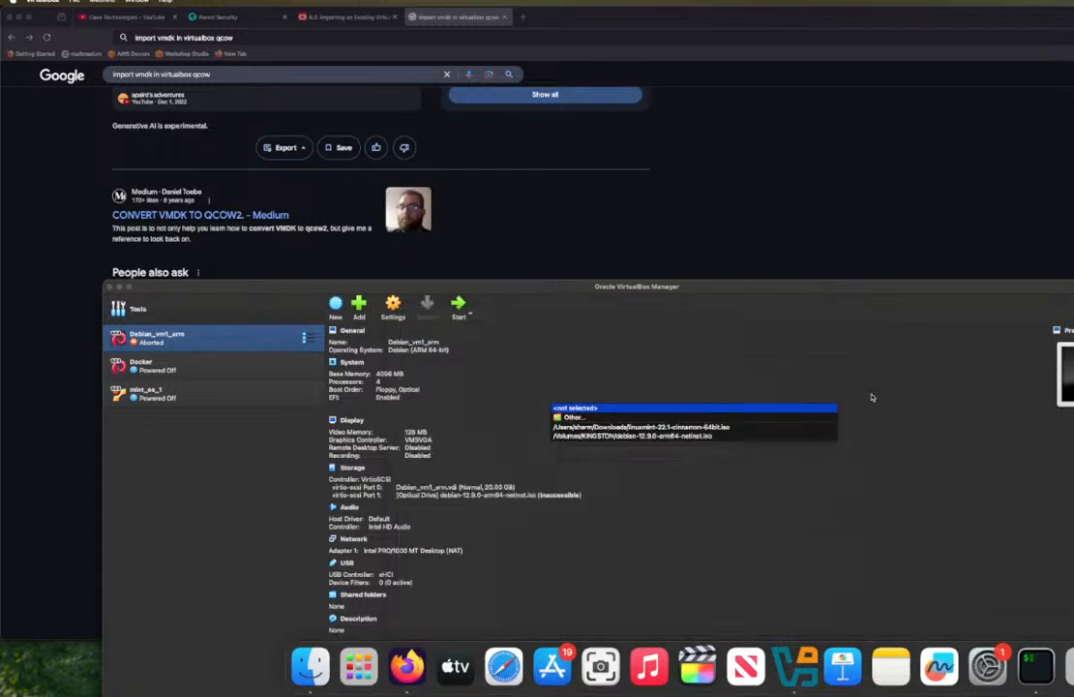
pyautogui.click(337, 309)
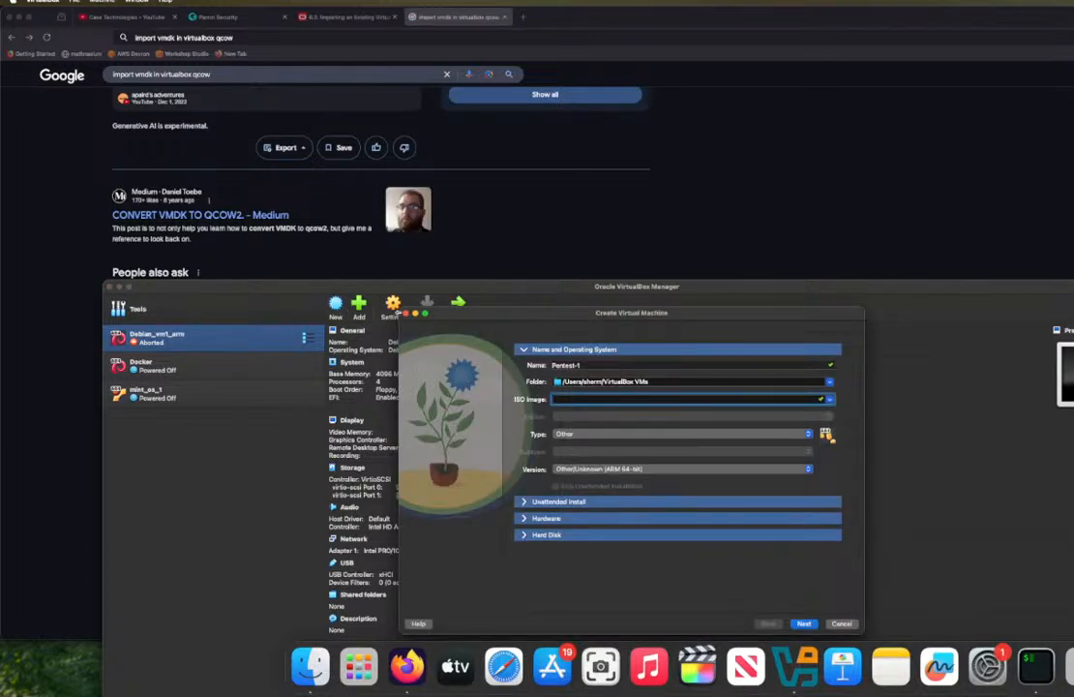
pyautogui.click(405, 313)
# Step: Try to add an existing machine from the Data folder inside the Parrot-home .utm folder in Downloads
pyautogui.click(355, 307)
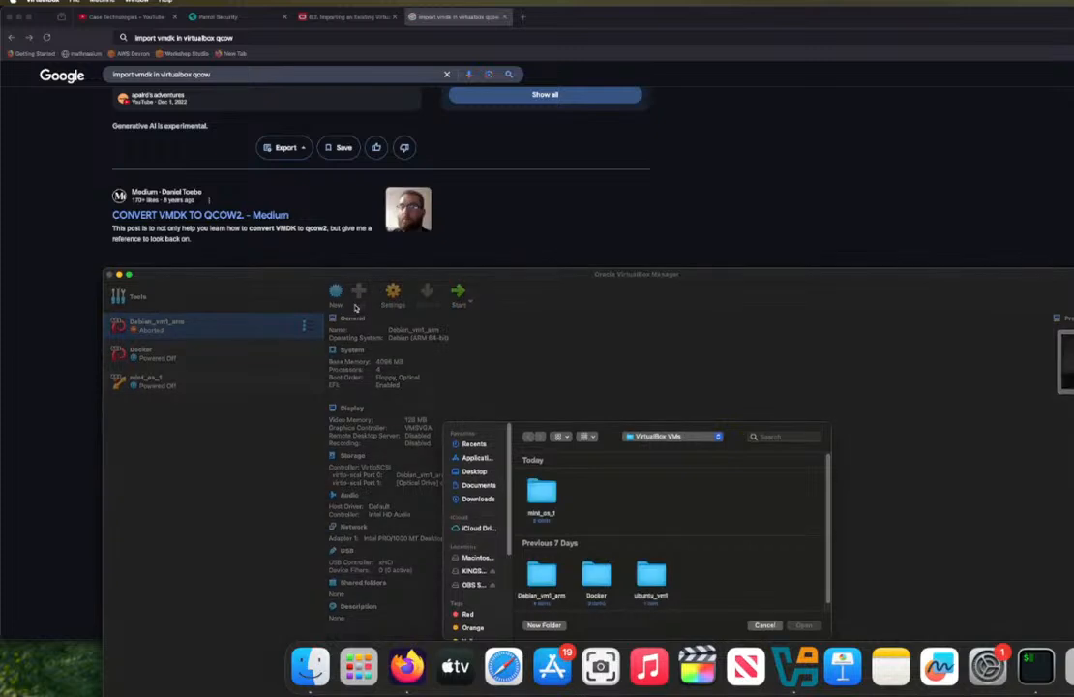
pyautogui.click(765, 625)
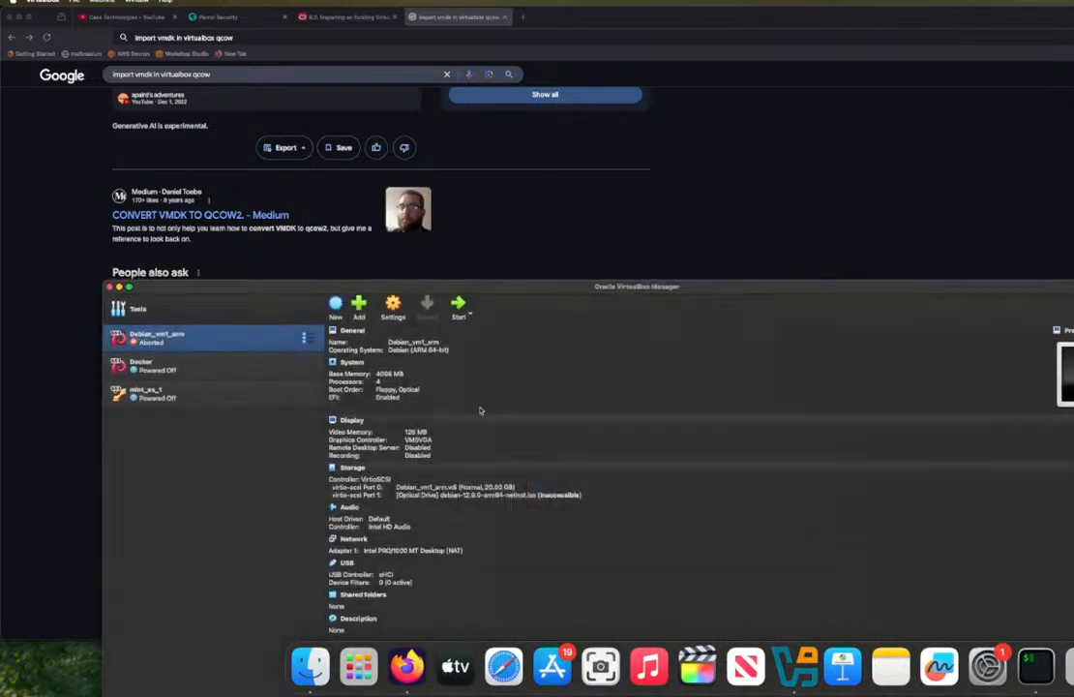
pyautogui.click(362, 313)
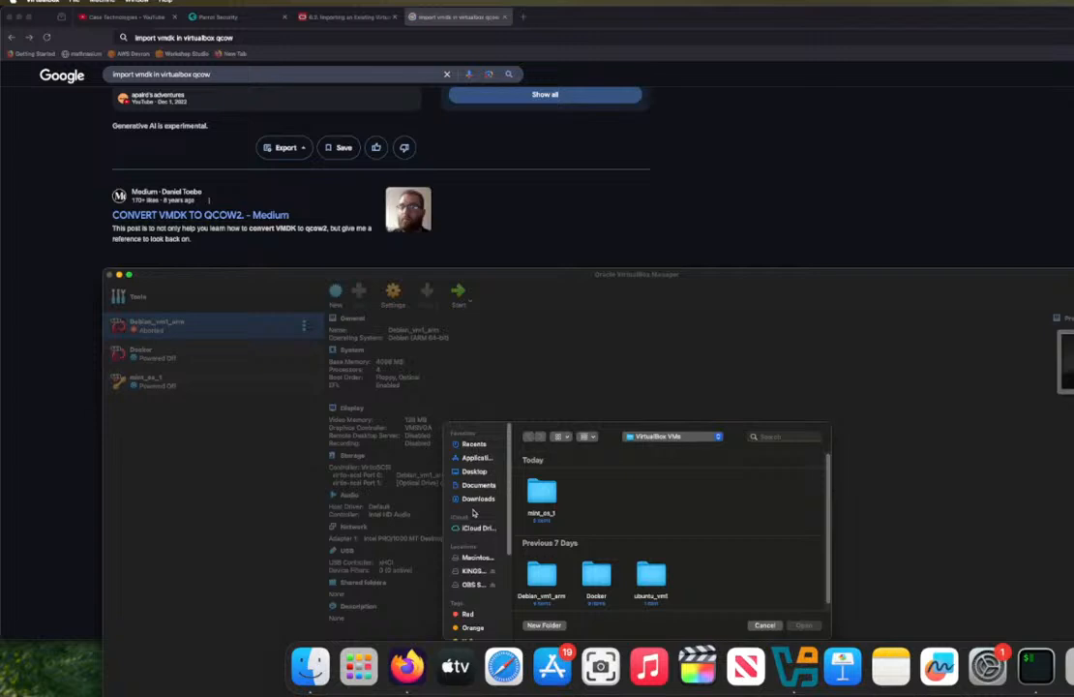
pyautogui.click(475, 498)
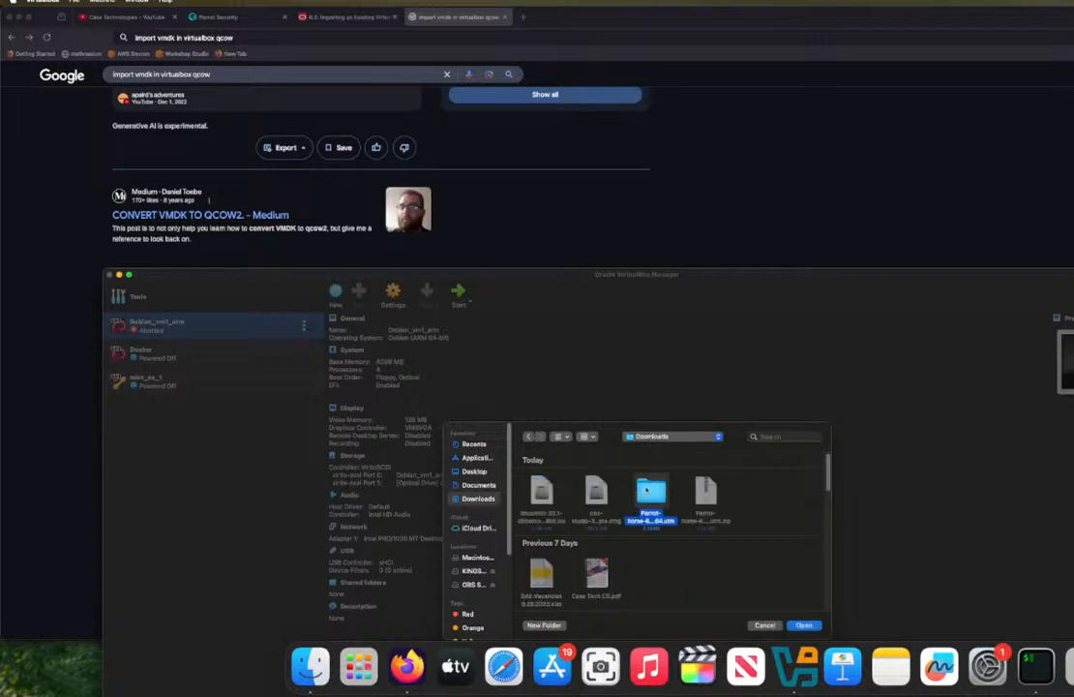
pyautogui.doubleClick(650, 491)
pyautogui.doubleClick(594, 491)
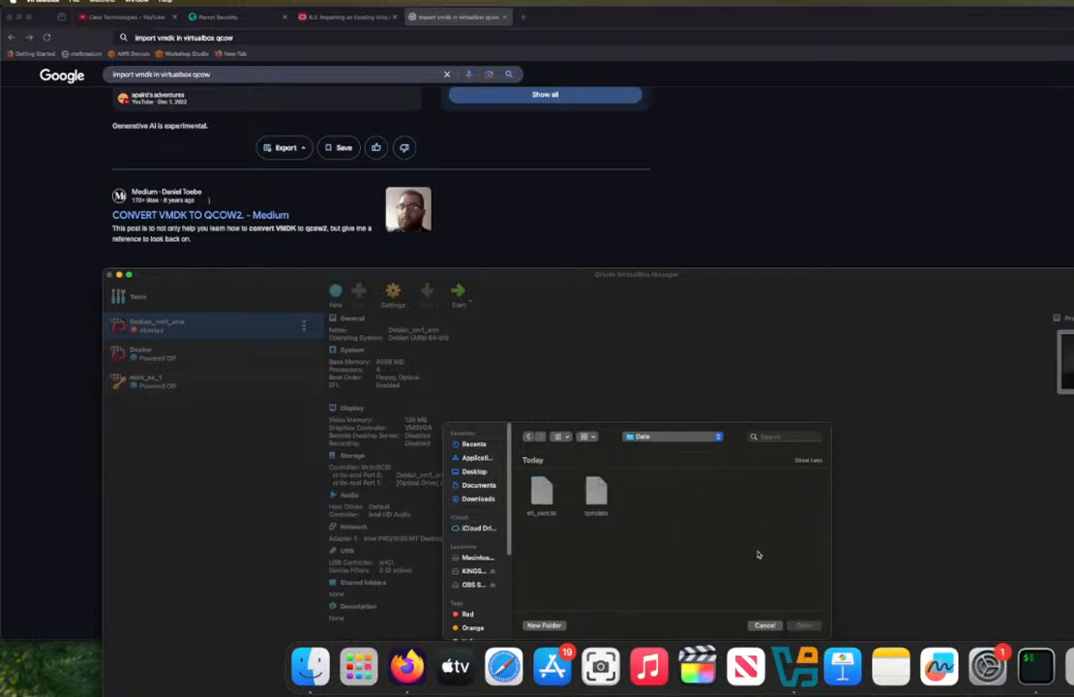
pyautogui.click(765, 625)
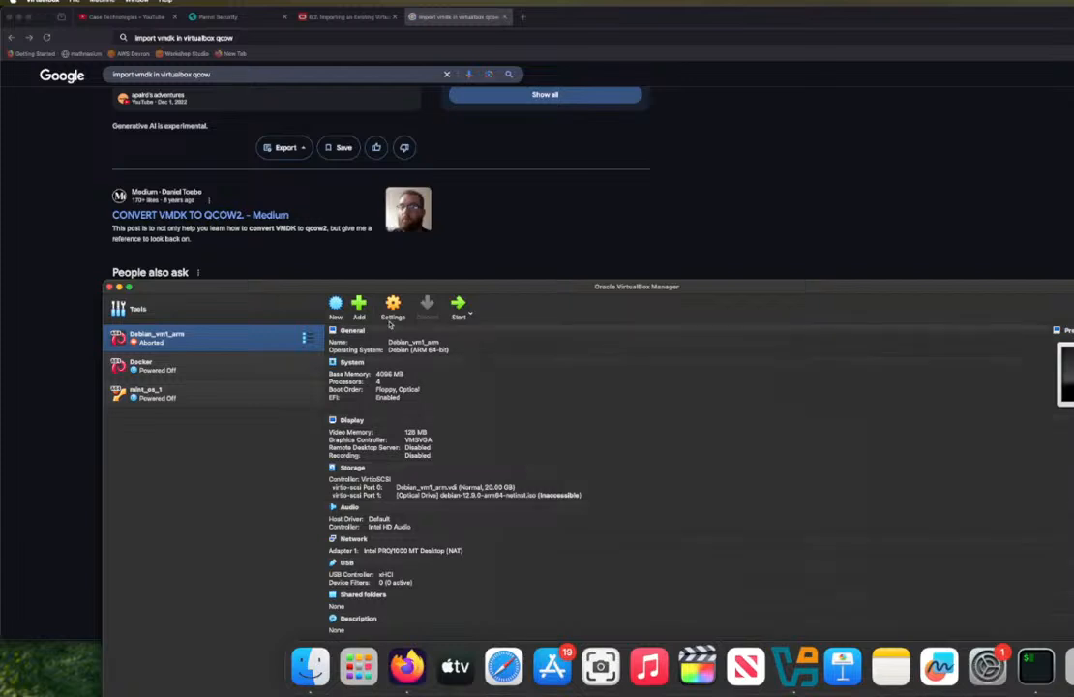
# Step: Create a new virtual machine named pentest-1 with the default Oracle Linux (ARM 64-bit) settings
pyautogui.click(335, 305)
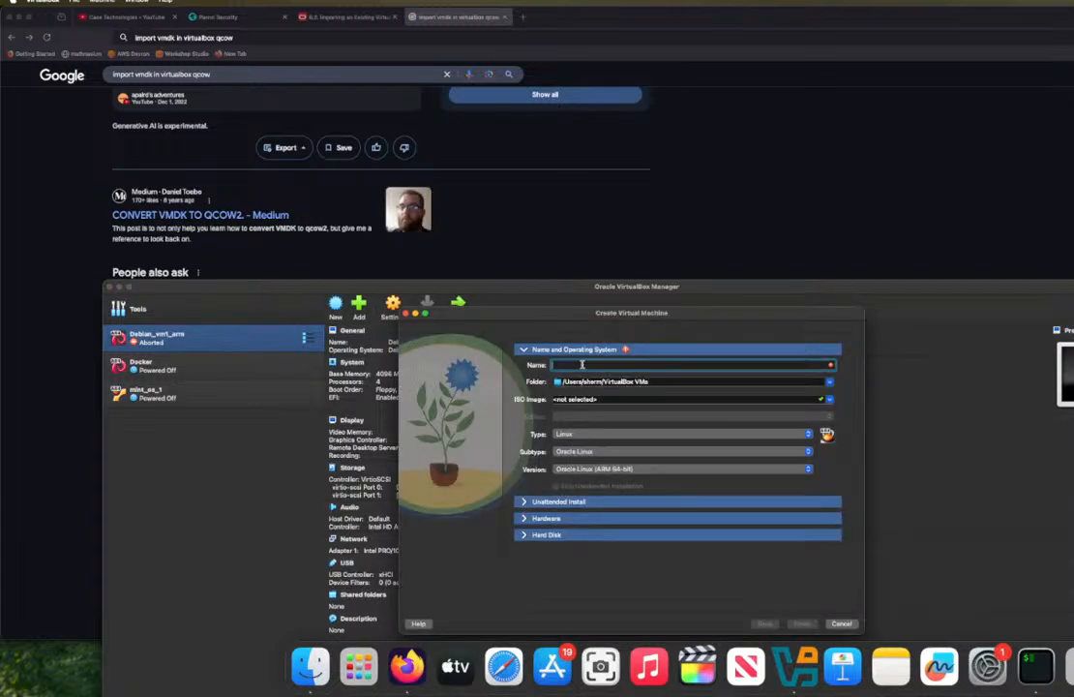
pyautogui.write('parrot-1')
pyautogui.click(799, 621)
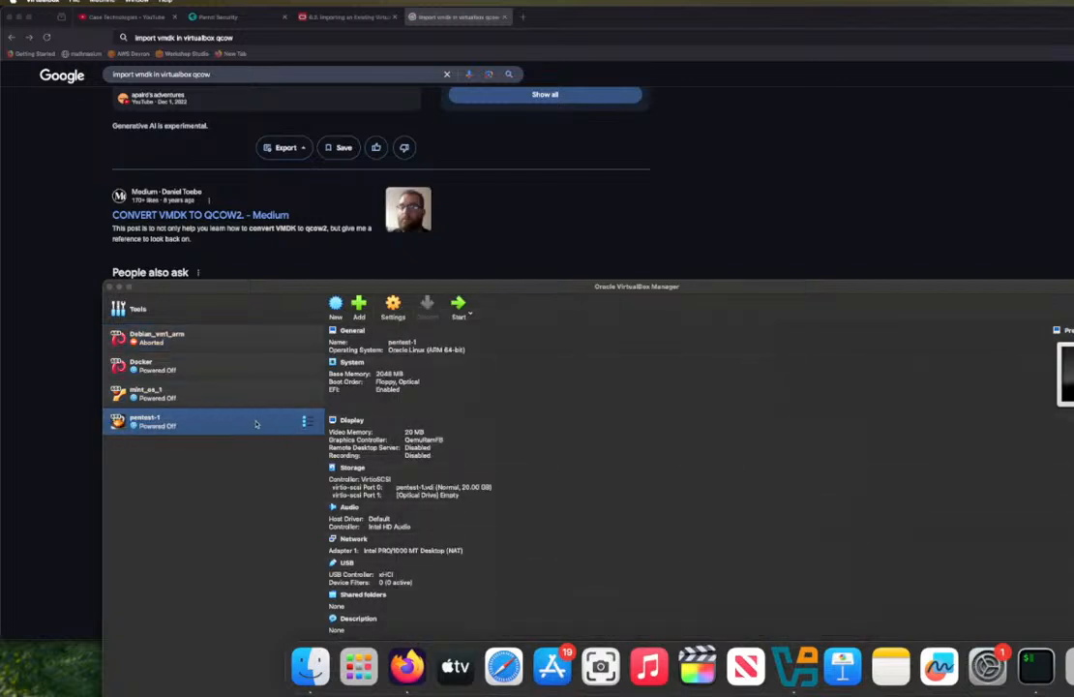
# Step: Open the storage settings of pentest-1 and select its empty optical drive, checking the available port options
pyautogui.click(304, 423)
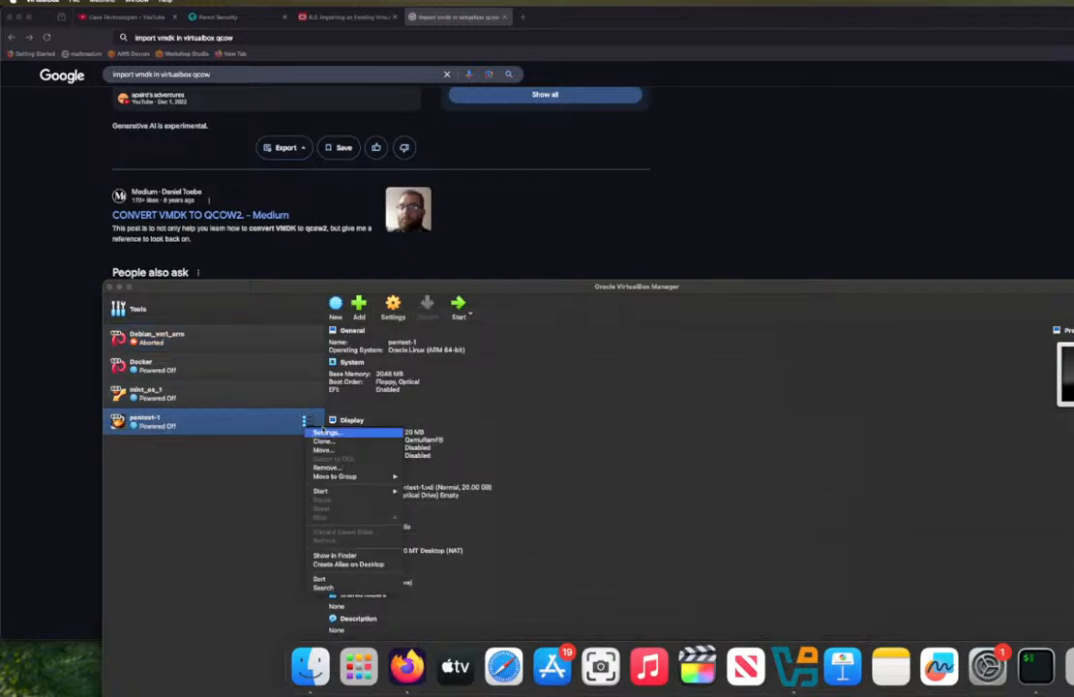
pyautogui.click(329, 433)
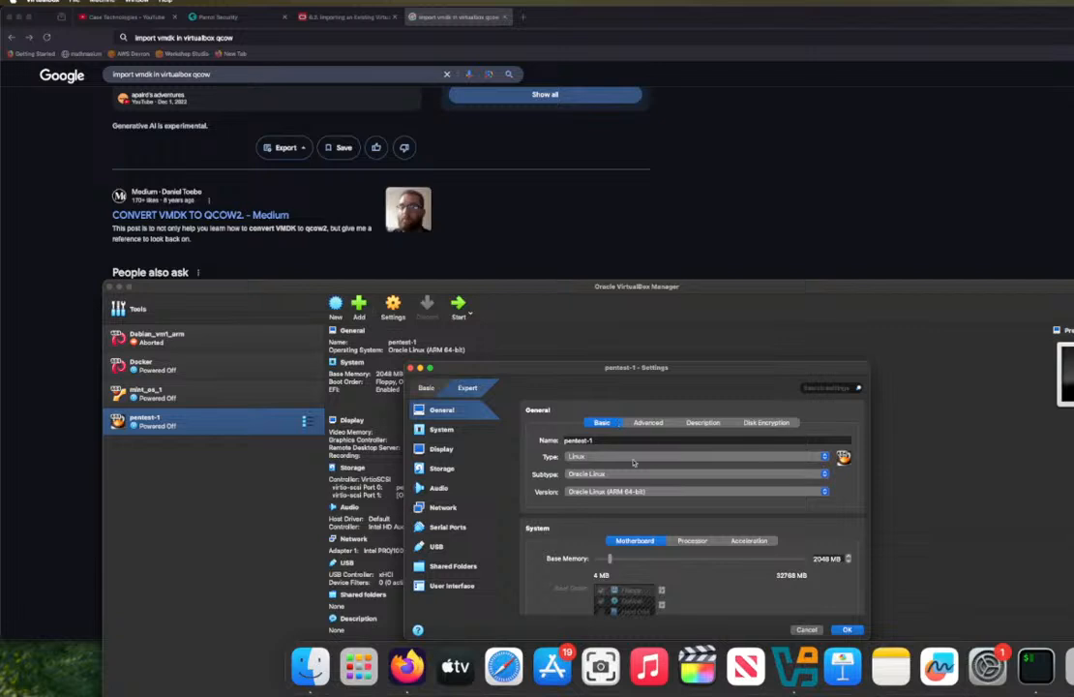
pyautogui.click(443, 469)
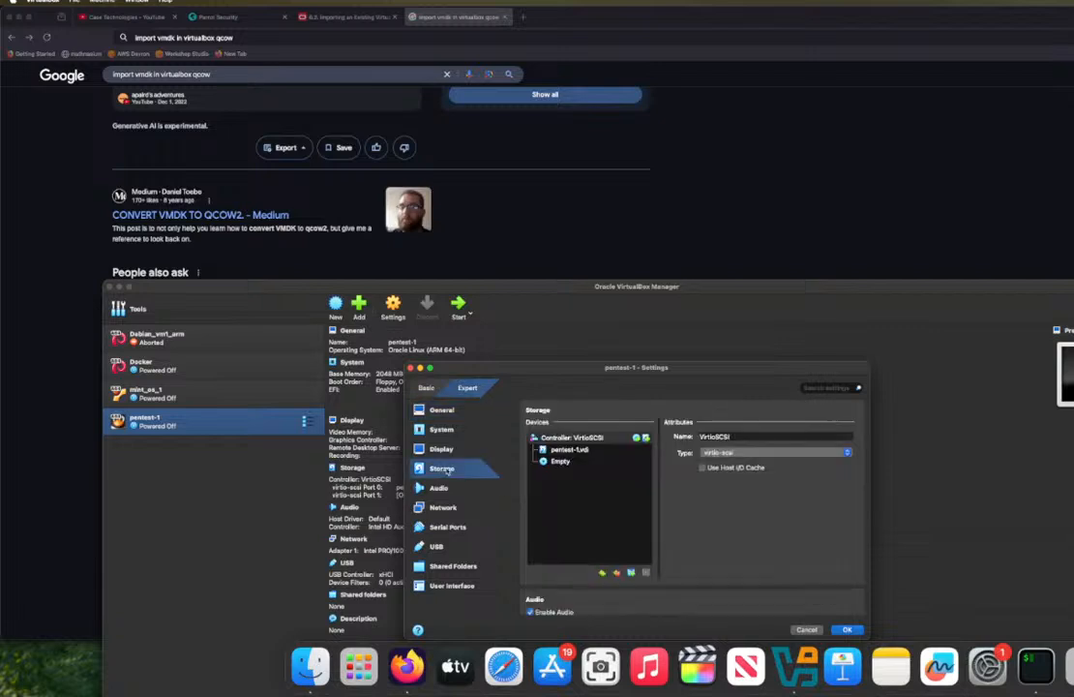
pyautogui.click(561, 462)
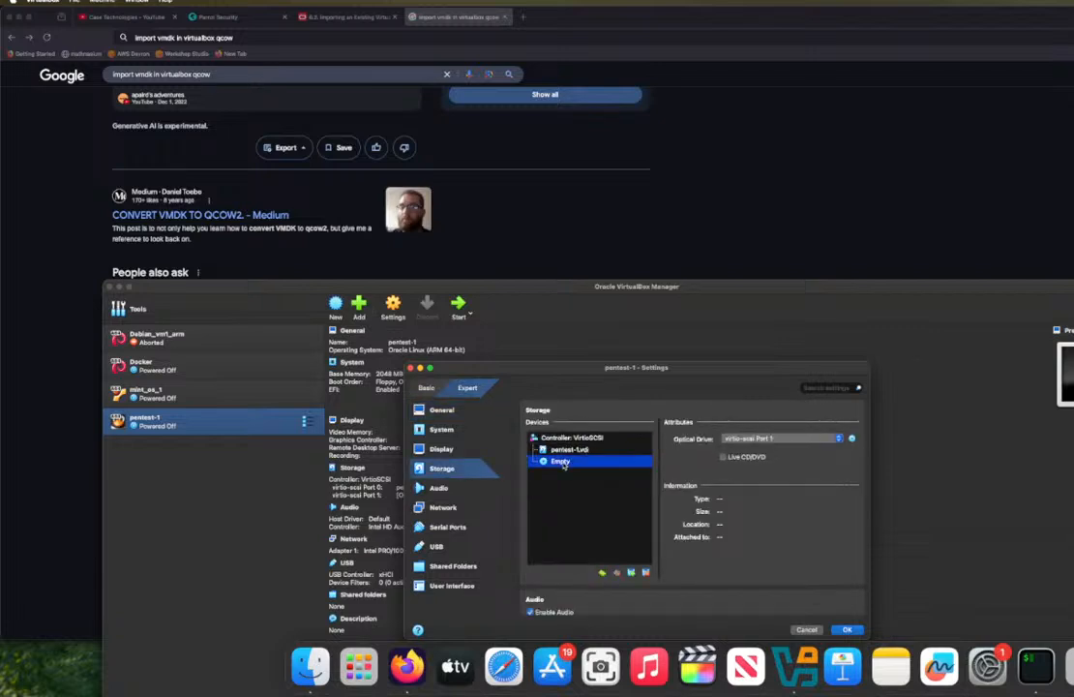
pyautogui.click(838, 438)
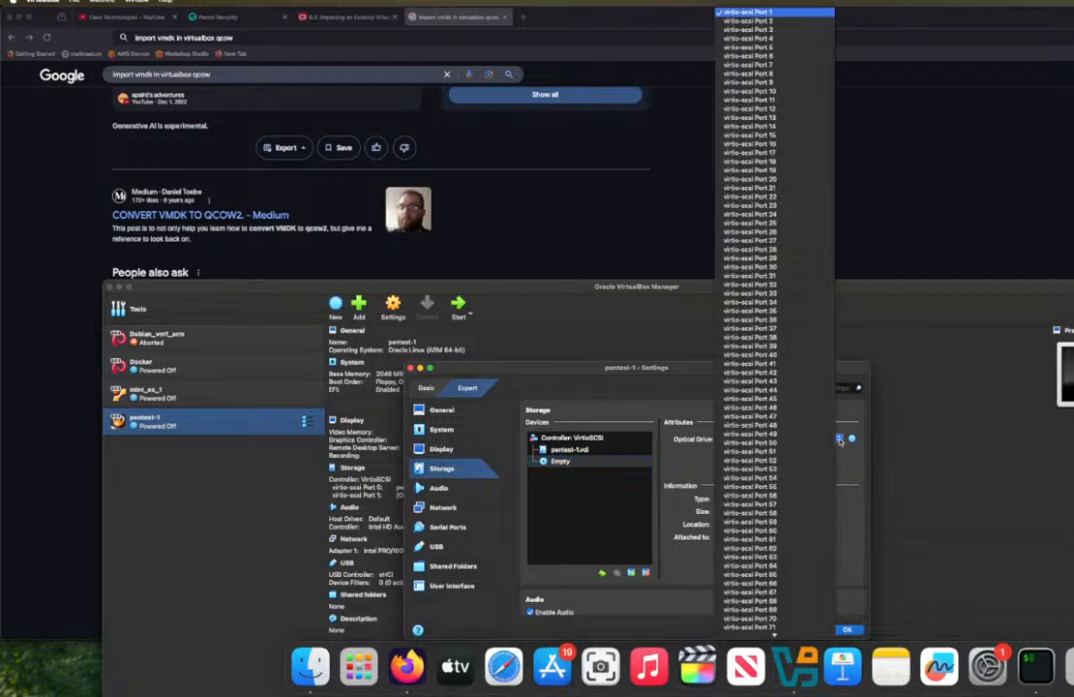
pyautogui.click(838, 439)
# Step: Try to choose a disk file for the optical drive from the Parrot-home .utm Data folder, extending the filter to all files
pyautogui.click(852, 439)
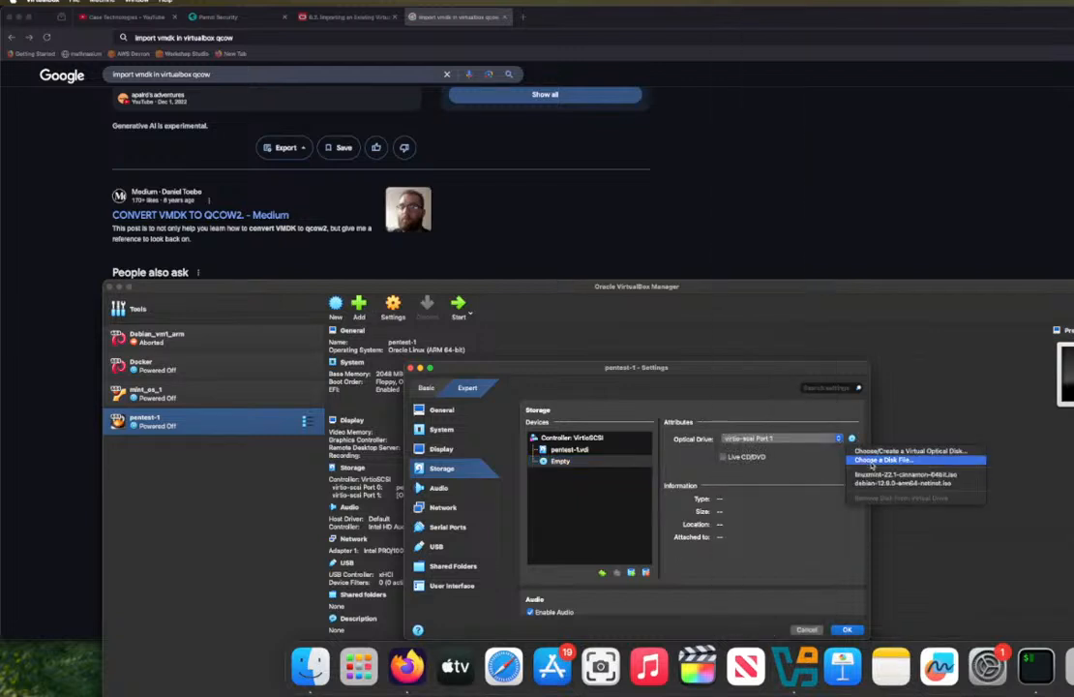
pyautogui.click(871, 460)
pyautogui.click(658, 468)
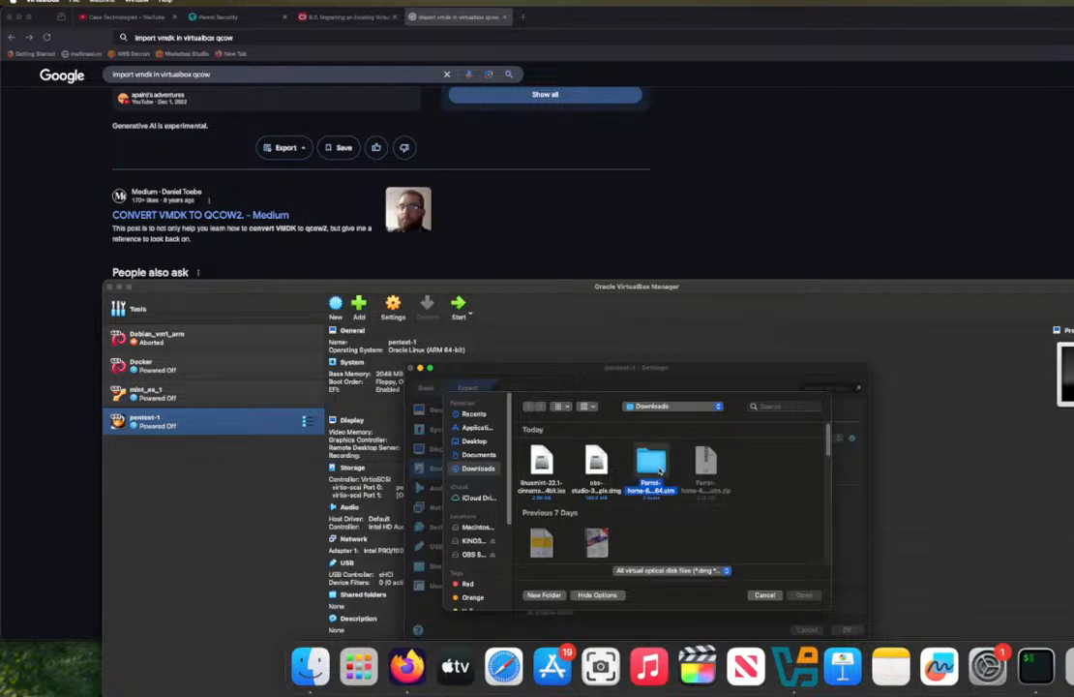
pyautogui.doubleClick(658, 468)
pyautogui.doubleClick(597, 463)
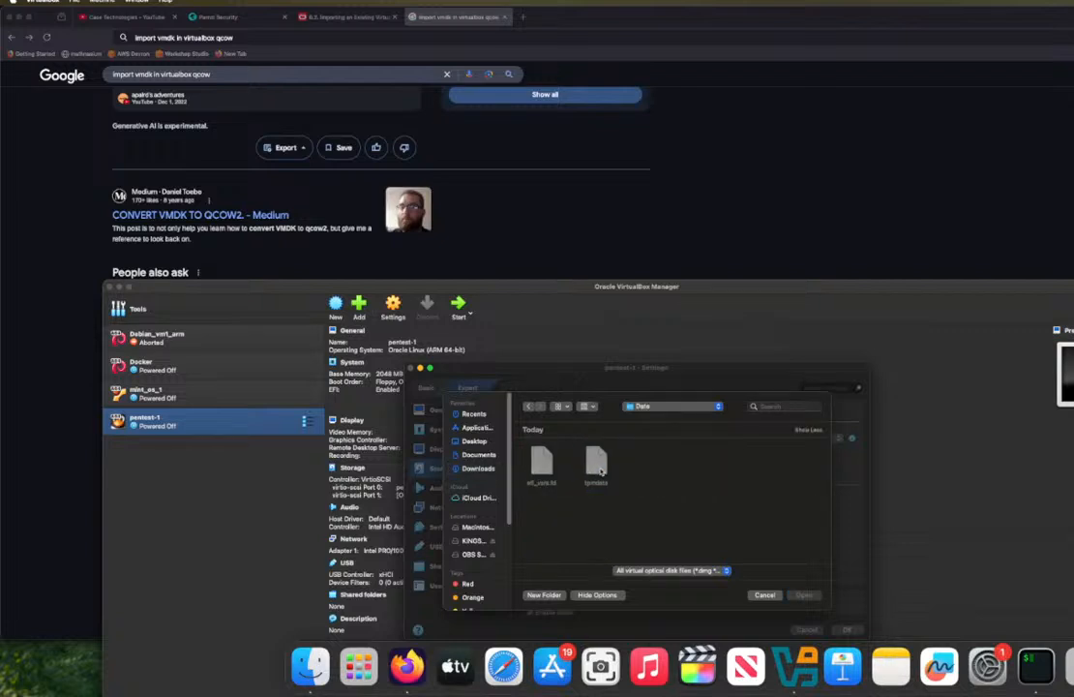
pyautogui.click(709, 571)
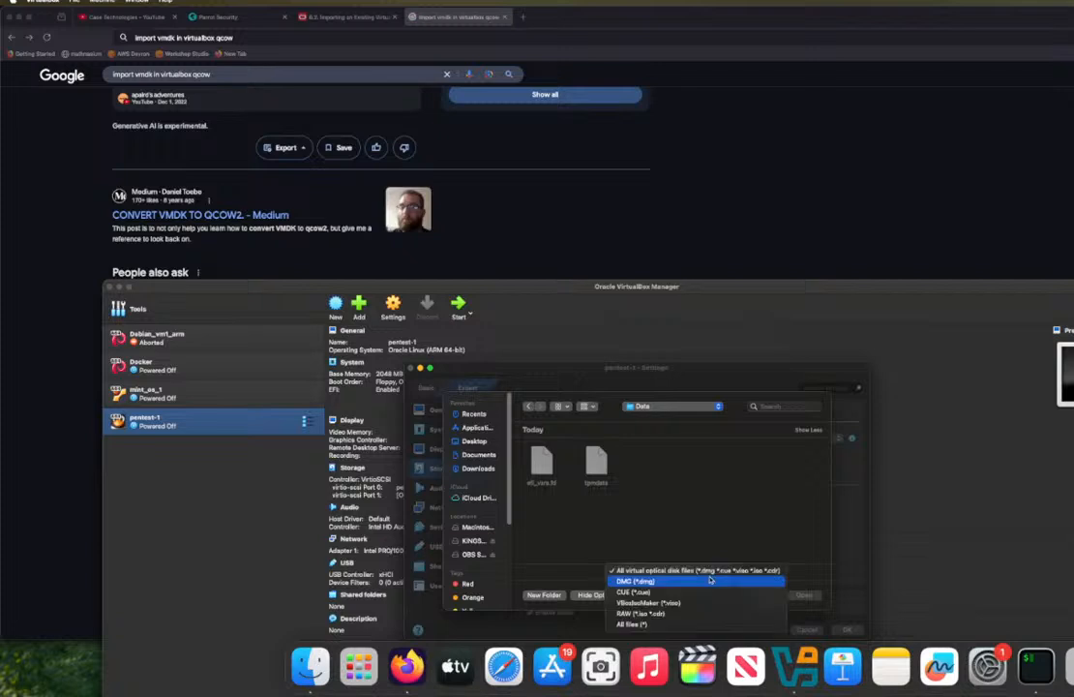
pyautogui.click(737, 515)
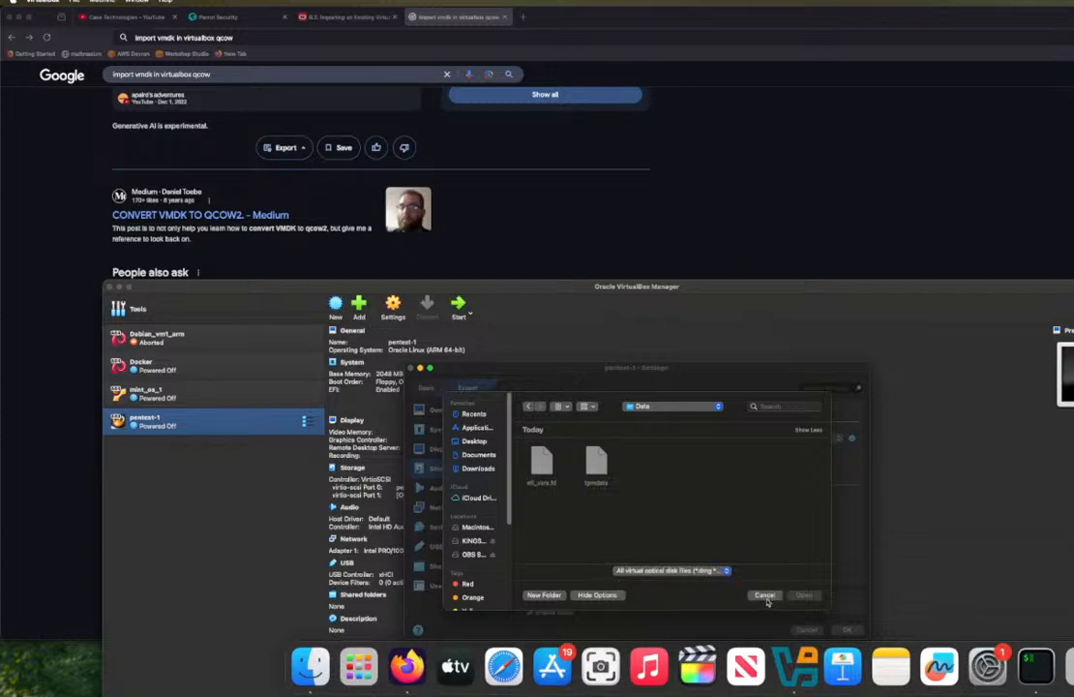
pyautogui.click(672, 571)
pyautogui.click(643, 626)
pyautogui.click(764, 594)
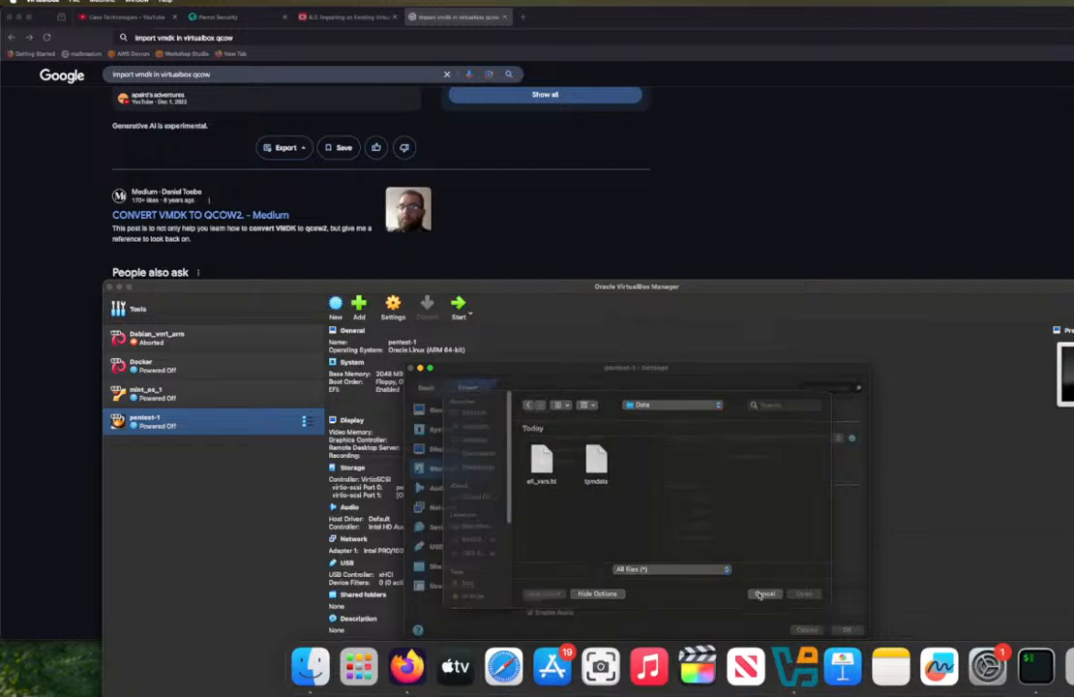
# Step: Try to choose a disk file for the pentest-1.vdi hard disk from the Parrot-home .utm Data folder in Downloads
pyautogui.click(573, 451)
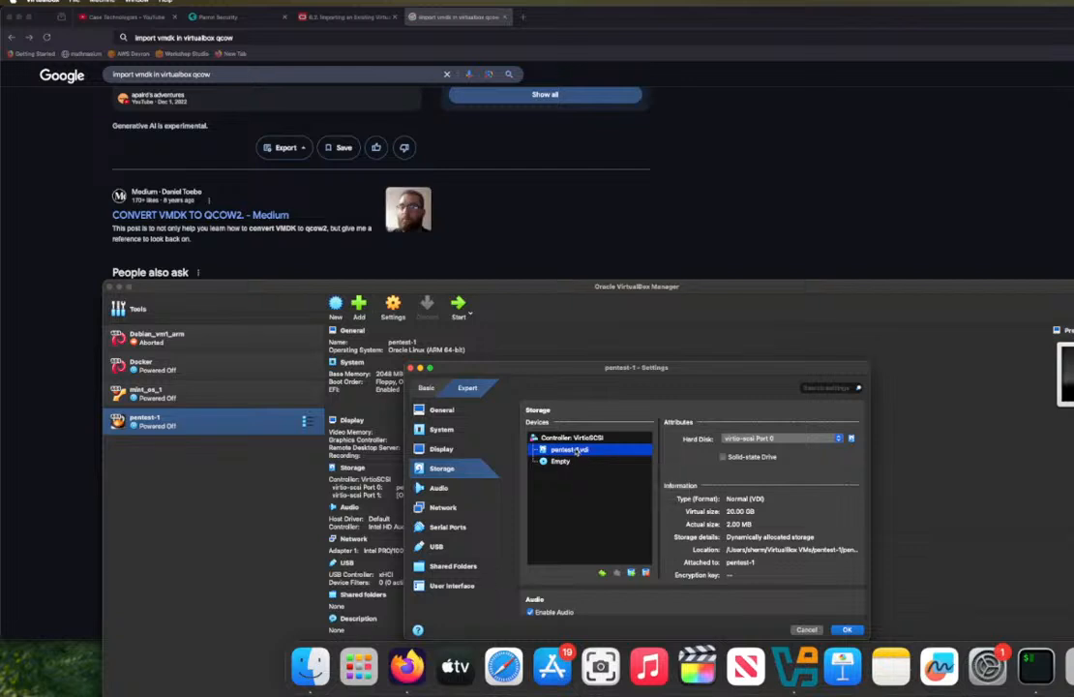
pyautogui.rightClick(563, 452)
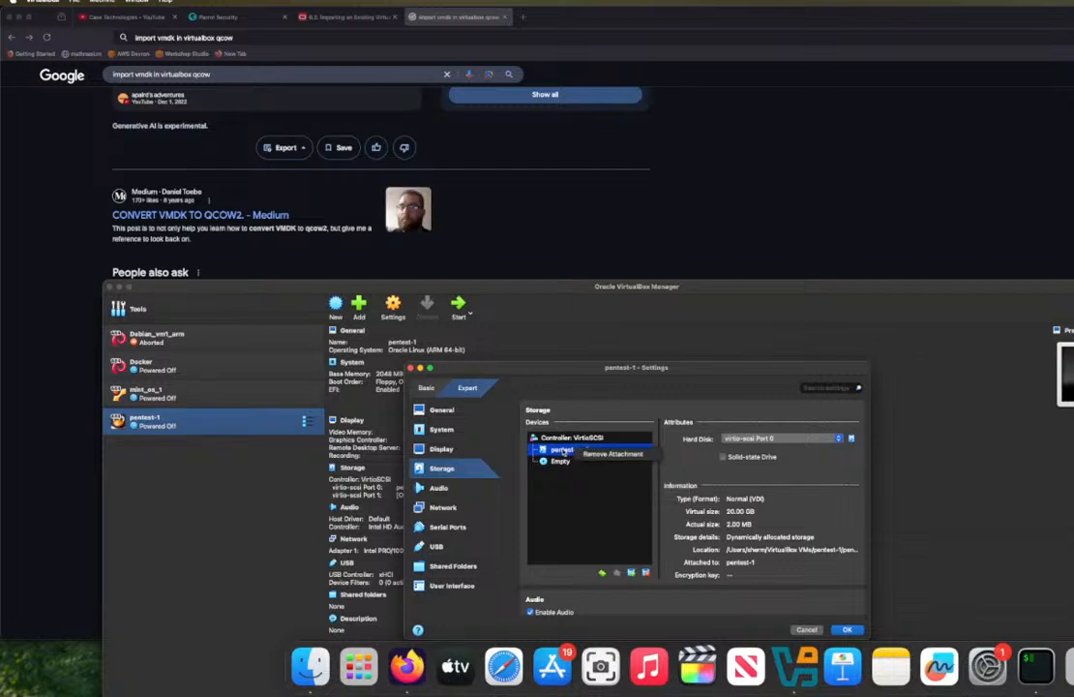
pyautogui.press('Escape')
pyautogui.click(851, 438)
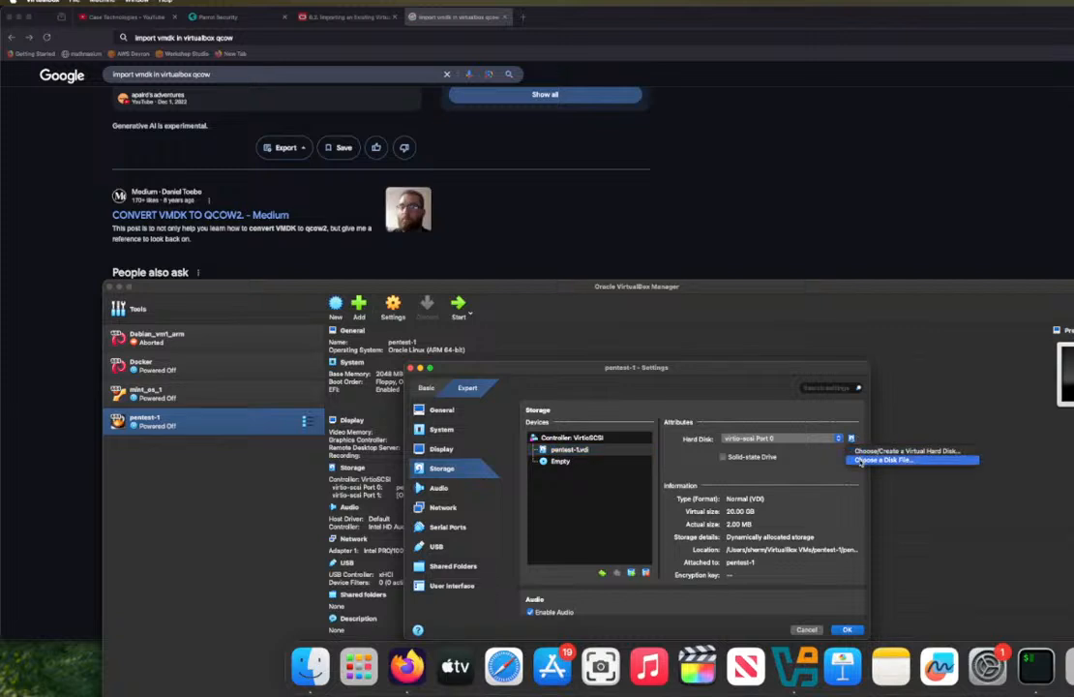
pyautogui.click(859, 461)
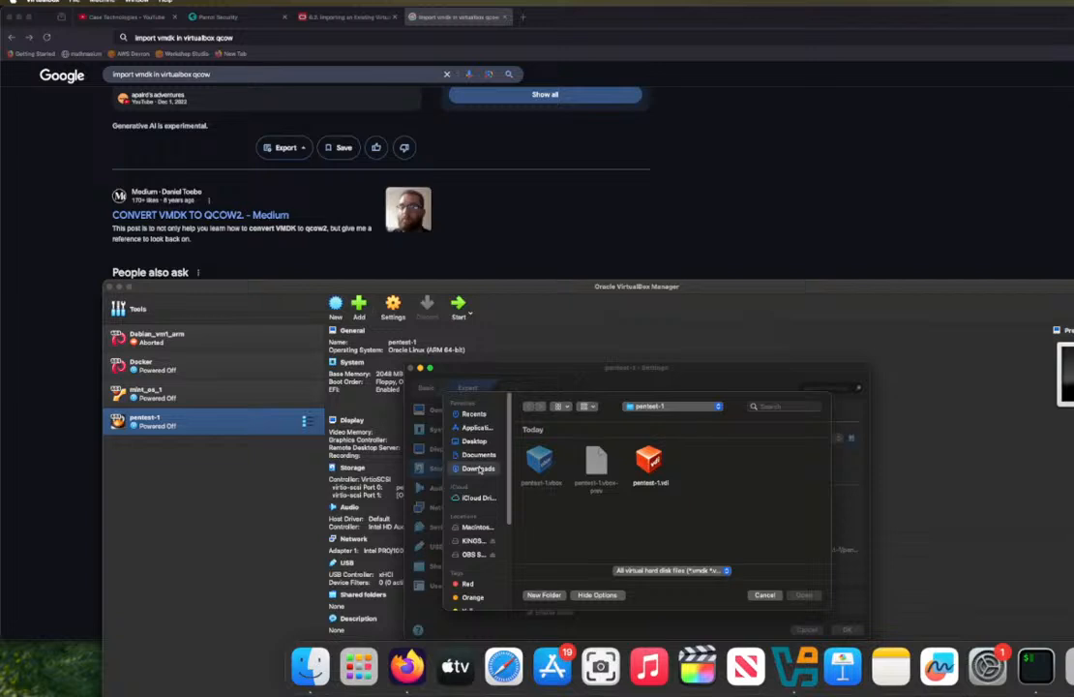
pyautogui.click(479, 468)
pyautogui.doubleClick(651, 463)
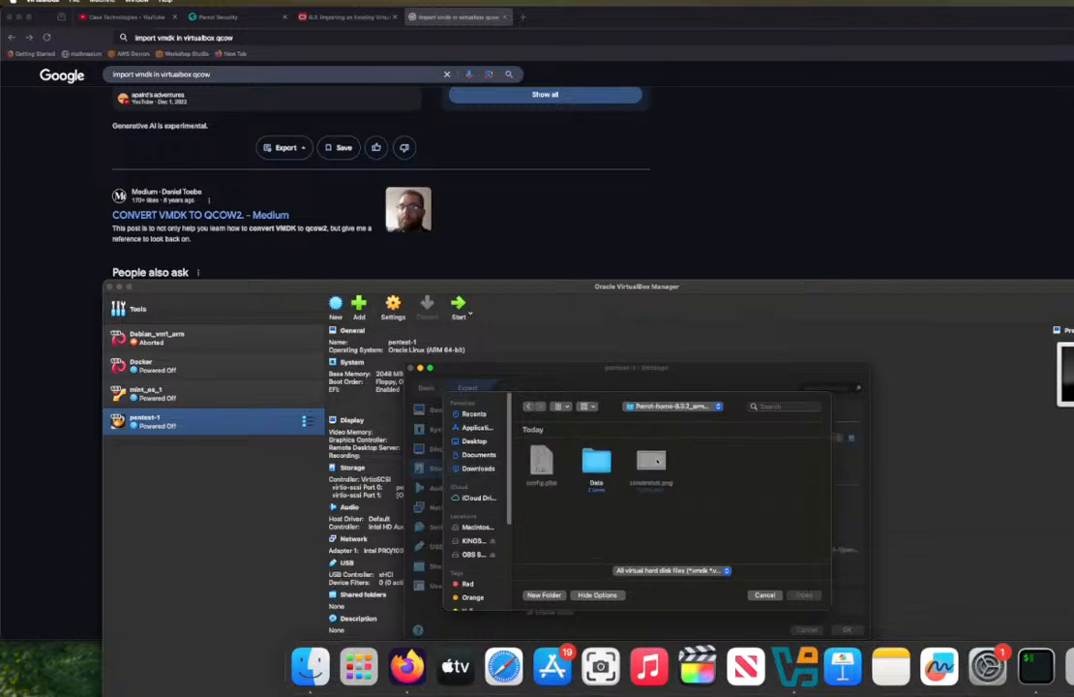
pyautogui.doubleClick(597, 461)
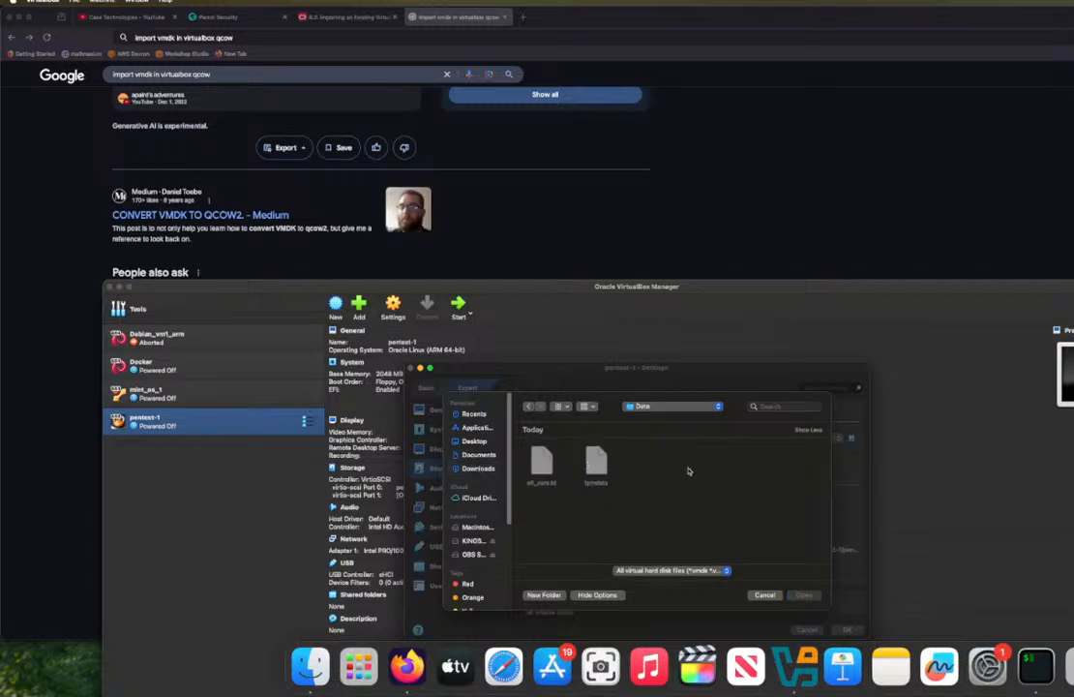
pyautogui.click(764, 594)
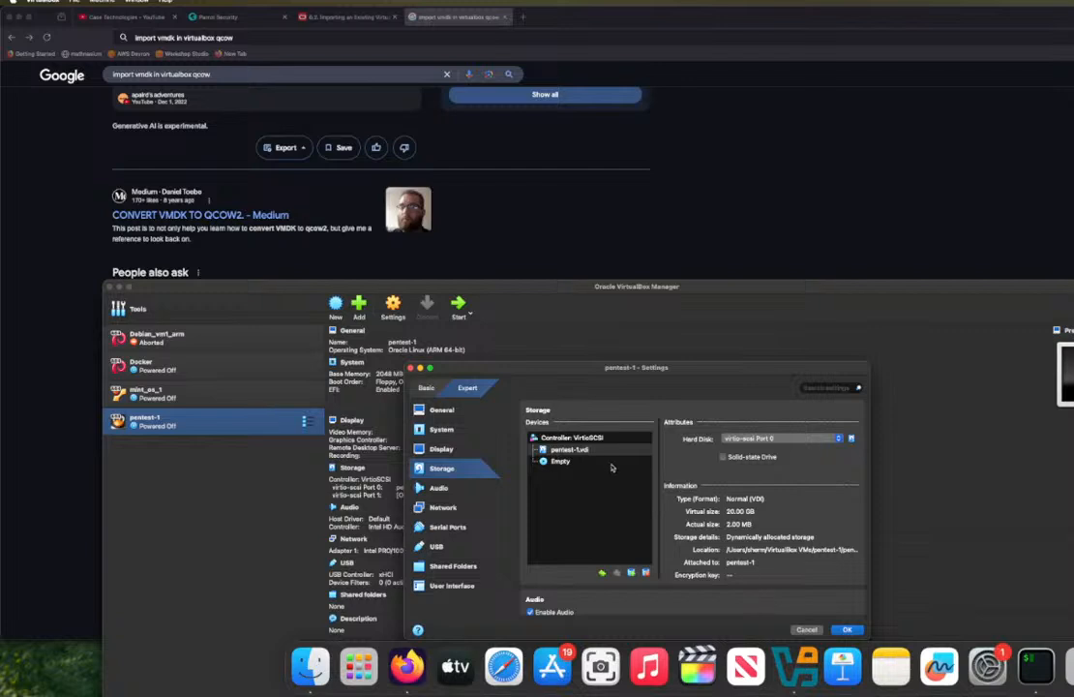
# Step: Remove the pentest-1.vdi attachment from the VirtioSCSI controller
pyautogui.rightClick(582, 453)
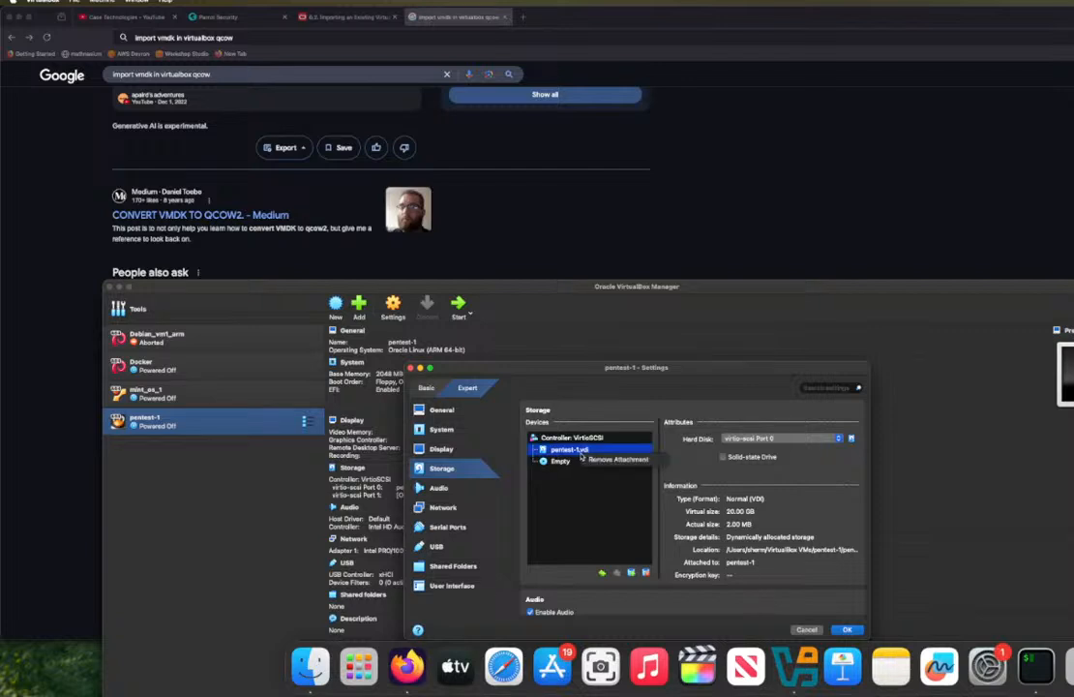
pyautogui.click(595, 464)
pyautogui.click(596, 464)
pyautogui.rightClick(579, 453)
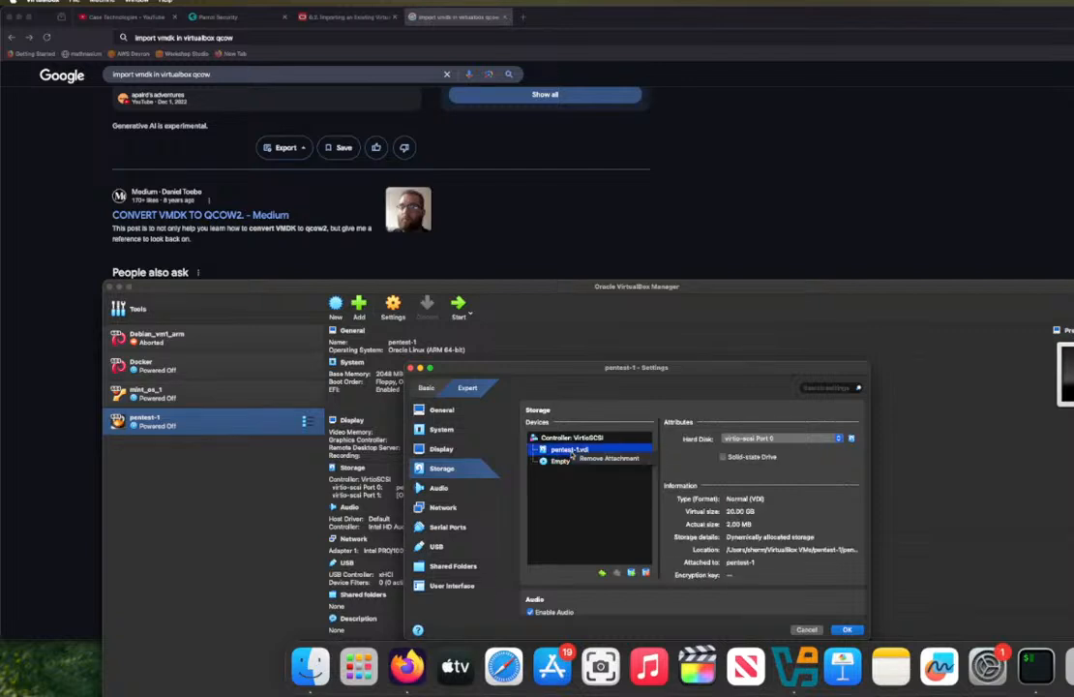
pyautogui.click(581, 459)
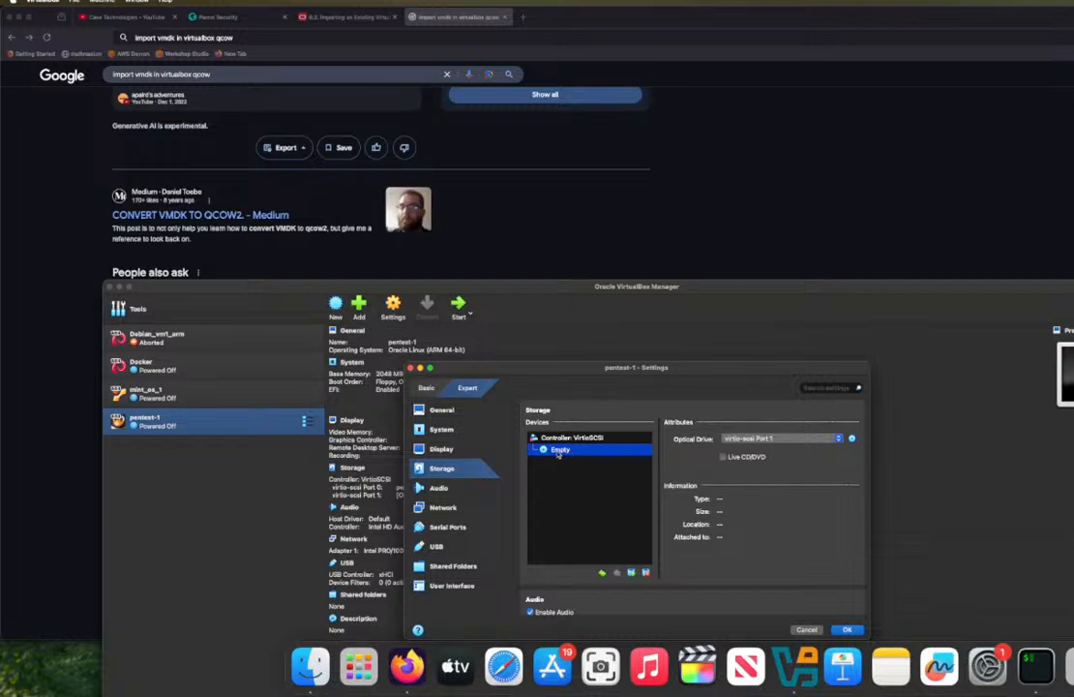
pyautogui.rightClick(560, 450)
pyautogui.click(580, 456)
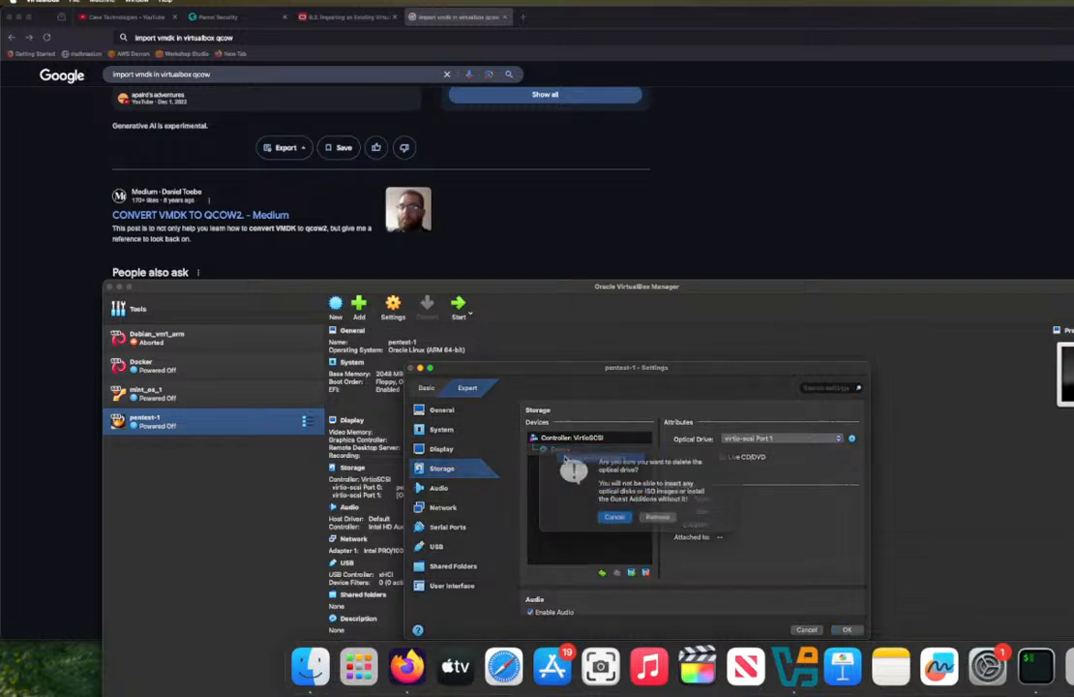
pyautogui.click(619, 525)
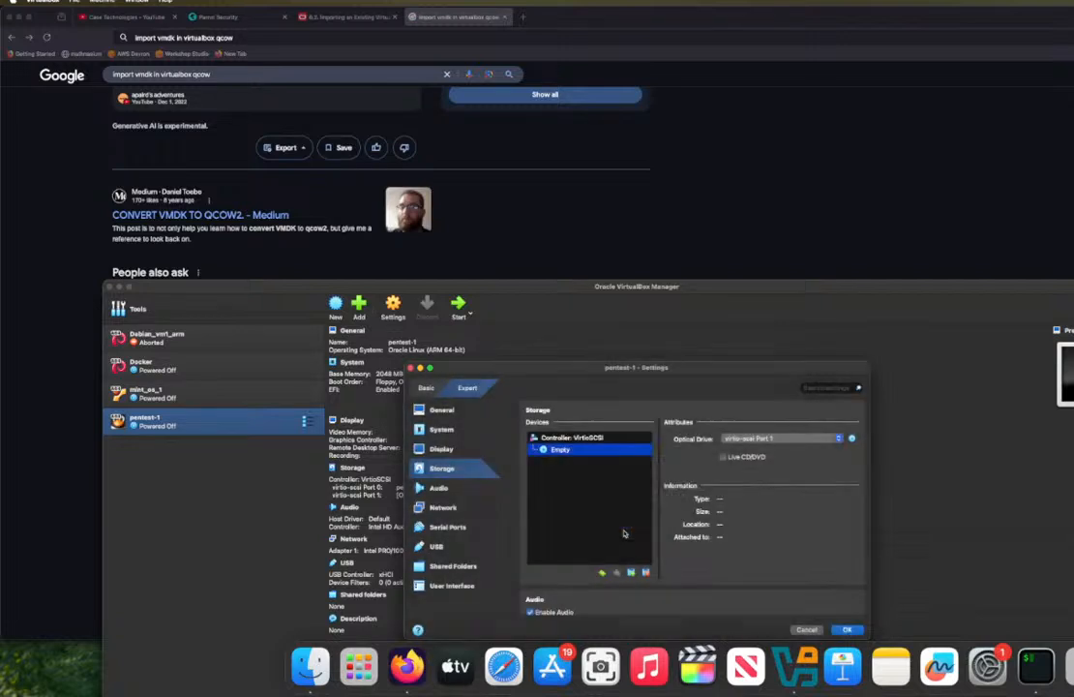
# Step: Add an AHCI (SATA) storage controller to pentest-1 and start attaching a hard disk to it
pyautogui.click(604, 572)
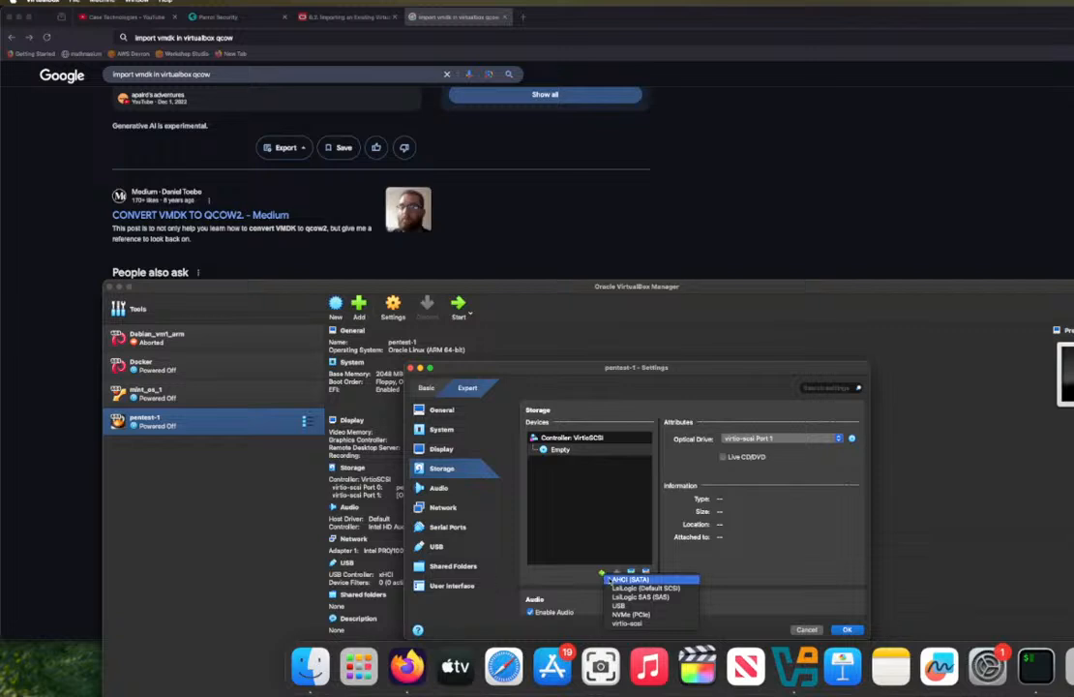
pyautogui.click(619, 579)
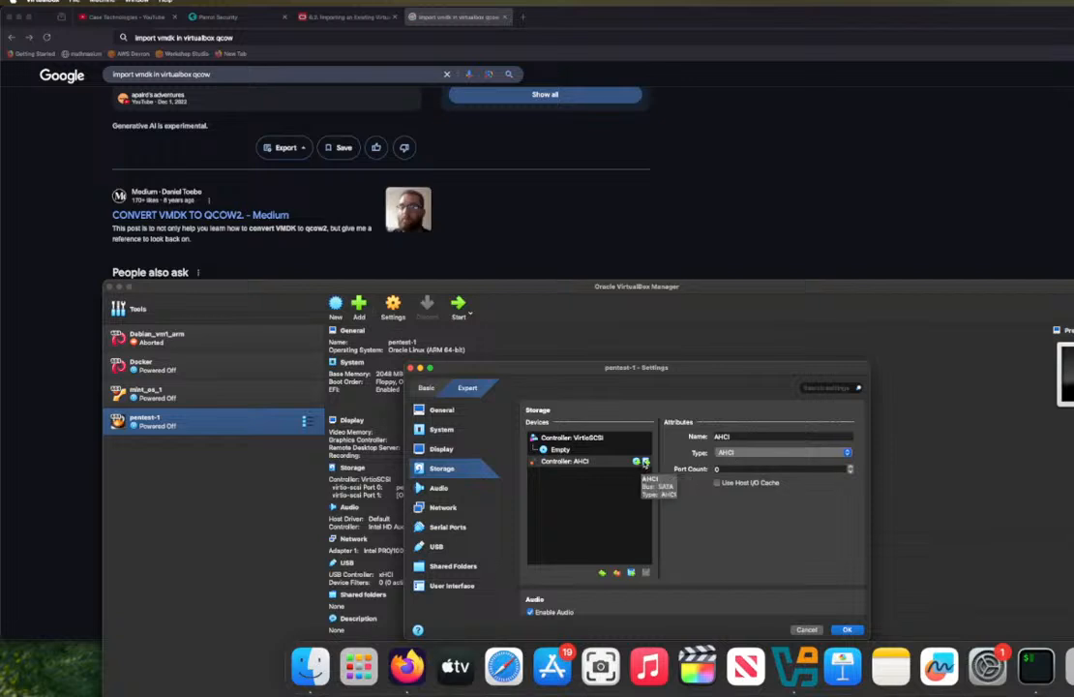
pyautogui.click(645, 462)
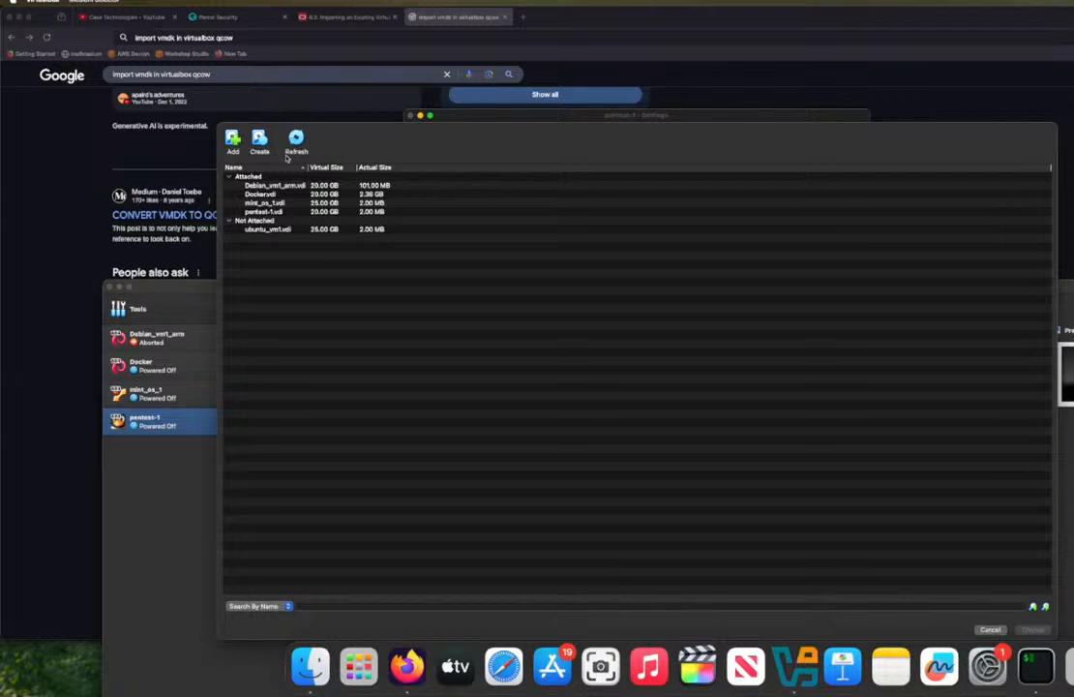
# Step: Try to add a virtual hard disk for the AHCI controller from the Data folder inside the Parrot-home .utm folder in Downloads
pyautogui.click(232, 143)
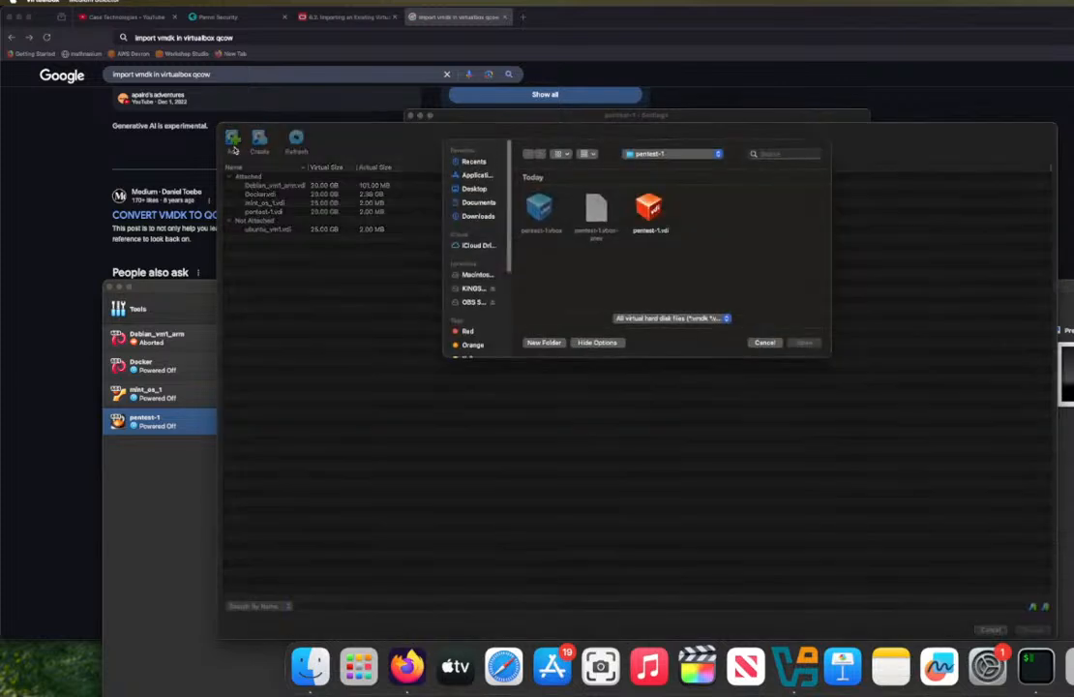
pyautogui.click(478, 216)
pyautogui.doubleClick(644, 205)
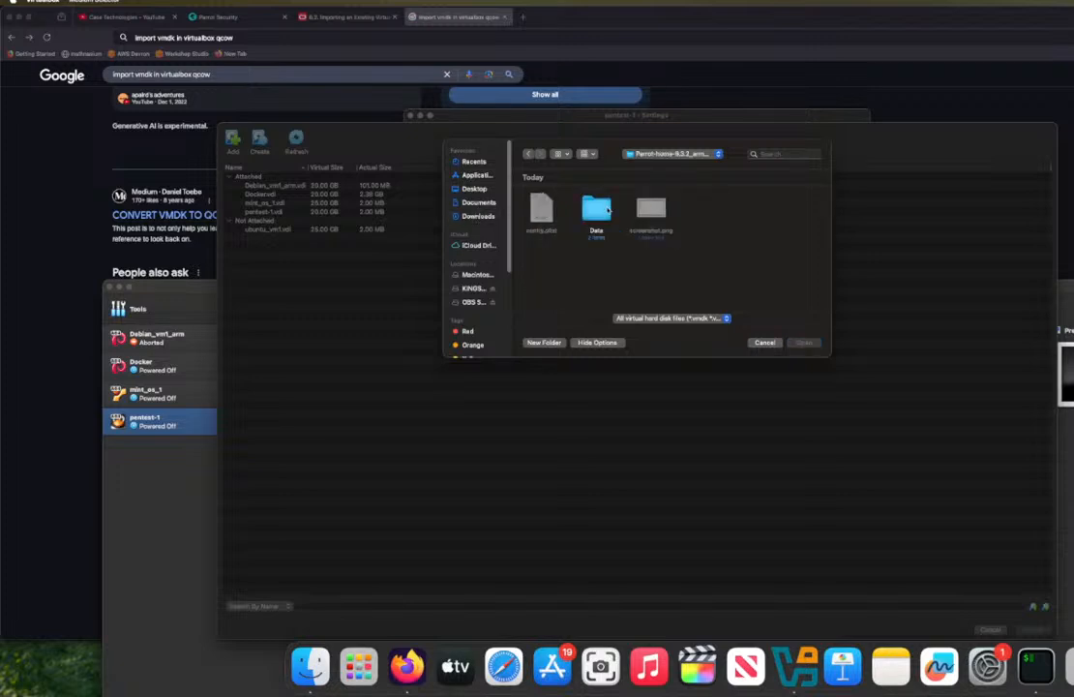
pyautogui.doubleClick(595, 208)
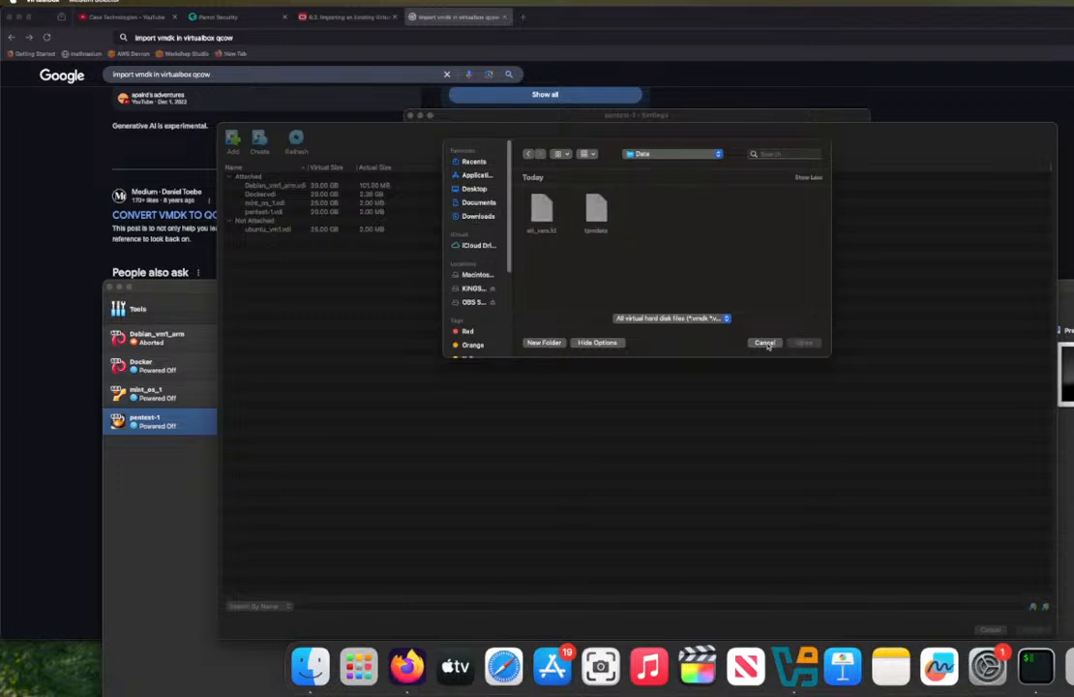
pyautogui.click(763, 341)
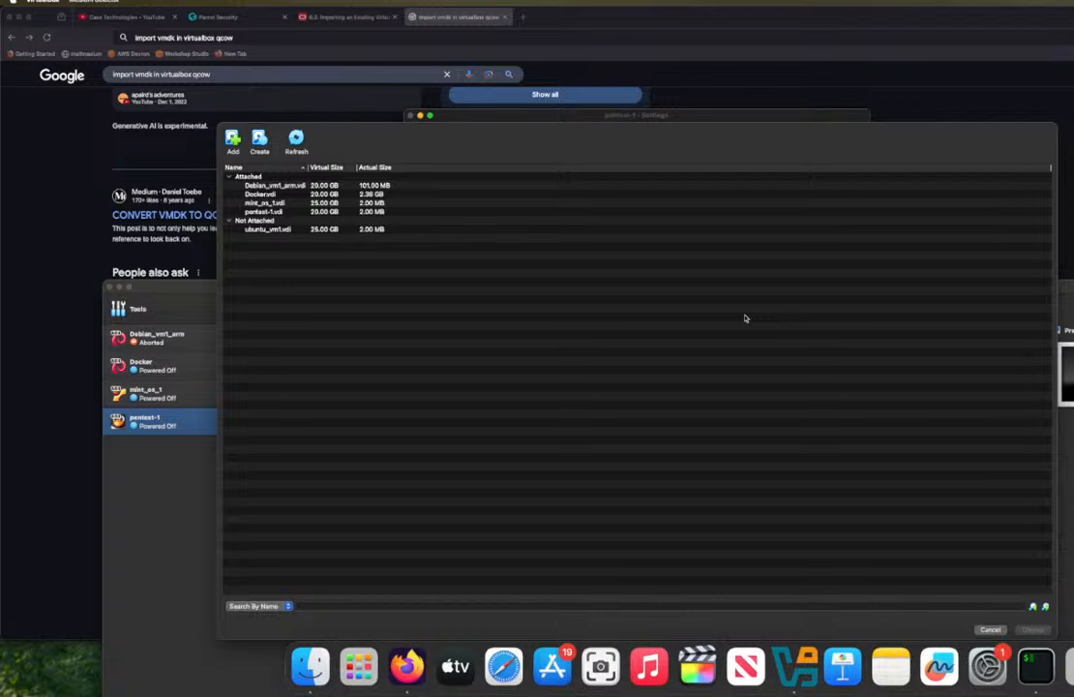
pyautogui.click(231, 143)
pyautogui.click(480, 216)
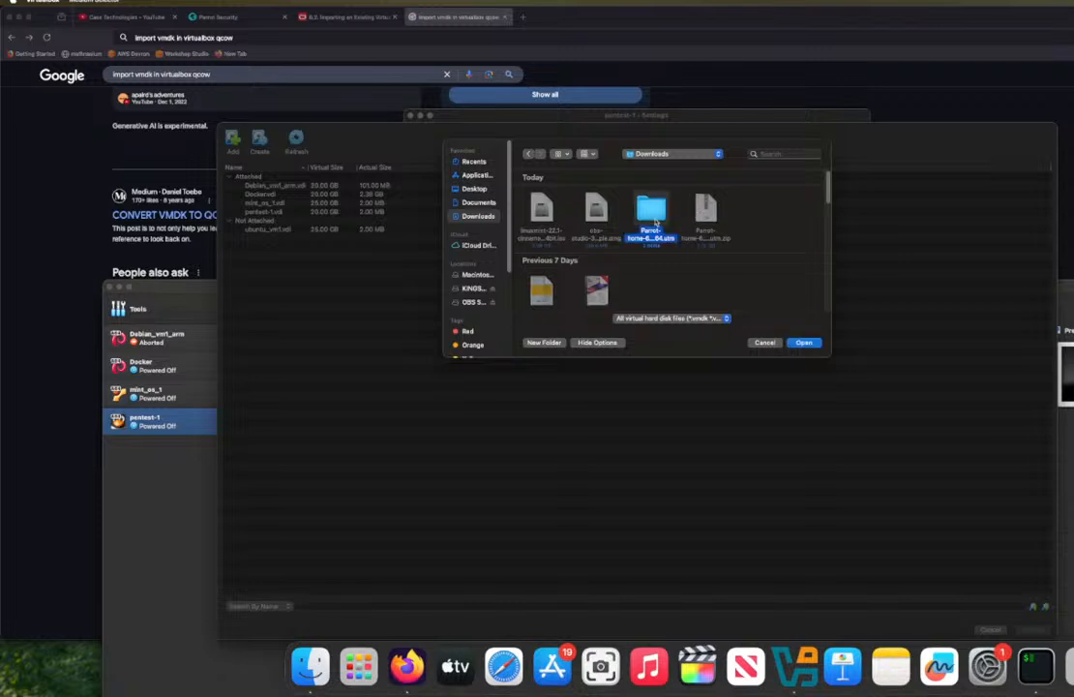
pyautogui.doubleClick(650, 211)
pyautogui.doubleClick(597, 211)
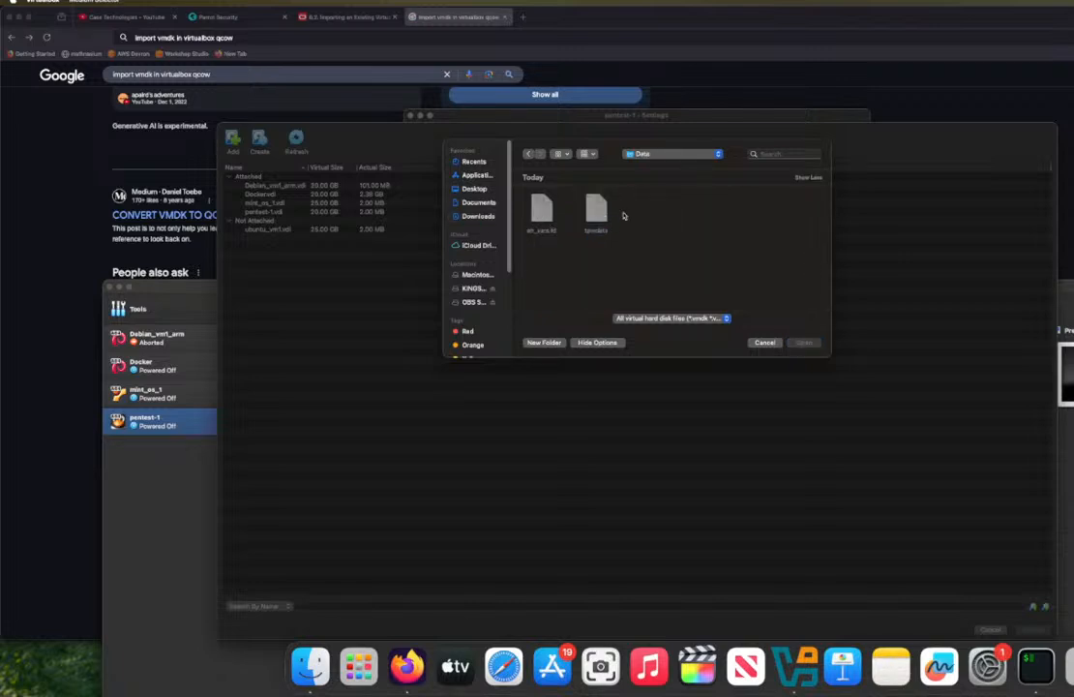
pyautogui.click(766, 343)
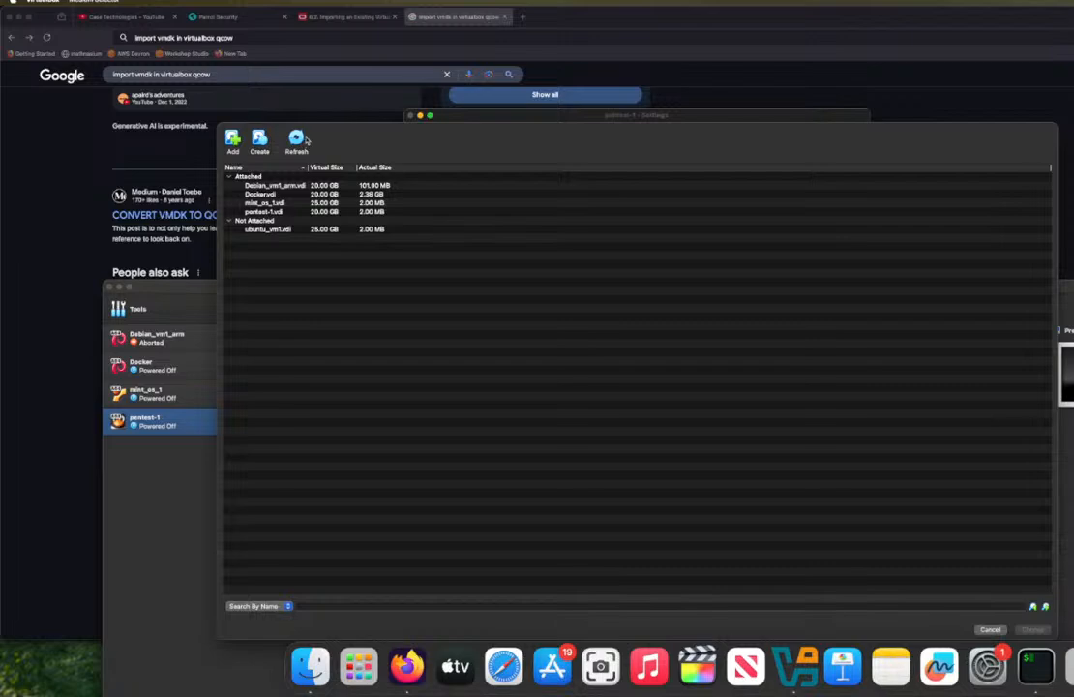
pyautogui.click(990, 630)
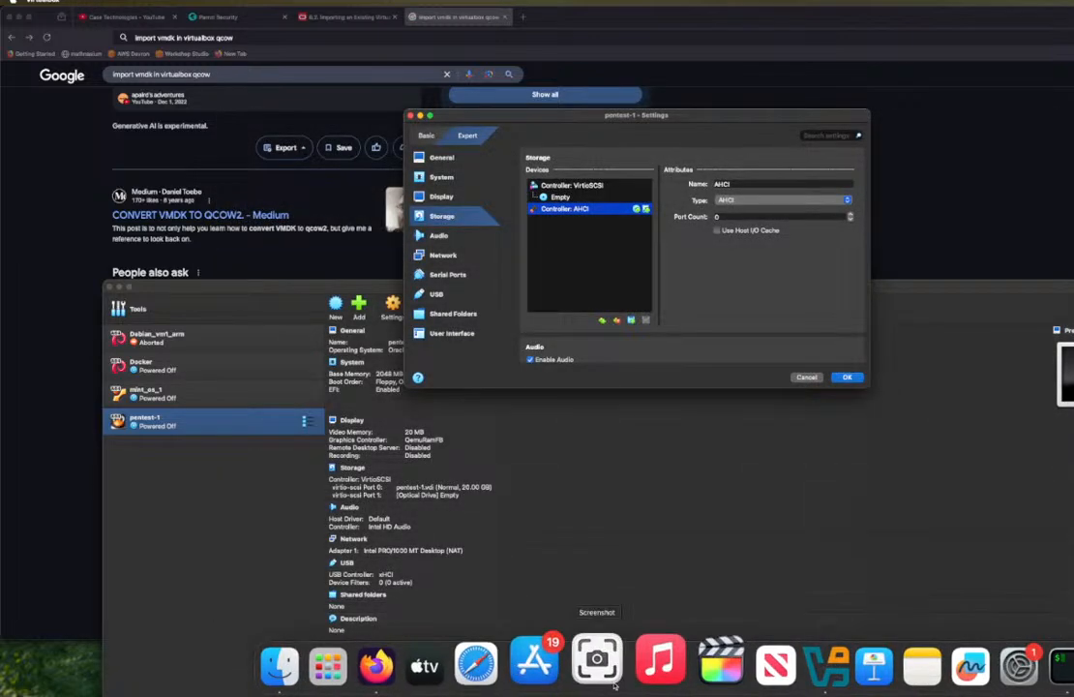
# Step: Move the browser window out of the way, switch to Finder and open the Downloads folder
pyautogui.moveTo(706, 17); pyautogui.dragTo(694, 154)
pyautogui.rightClick(767, 30)
pyautogui.click(561, 42)
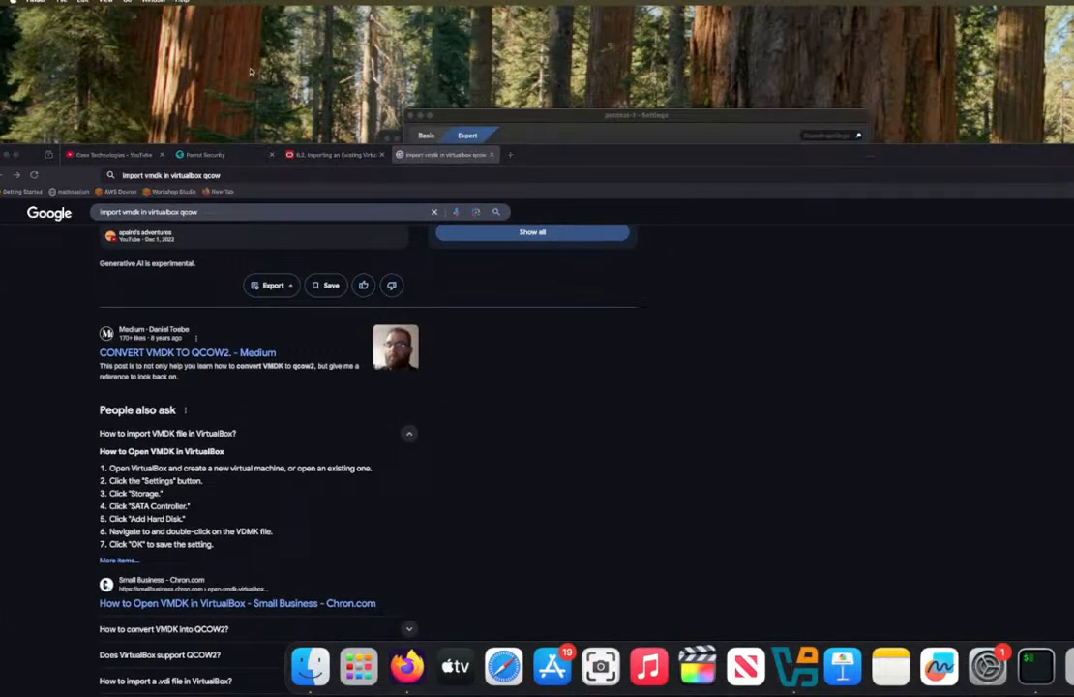
pyautogui.click(127, 2)
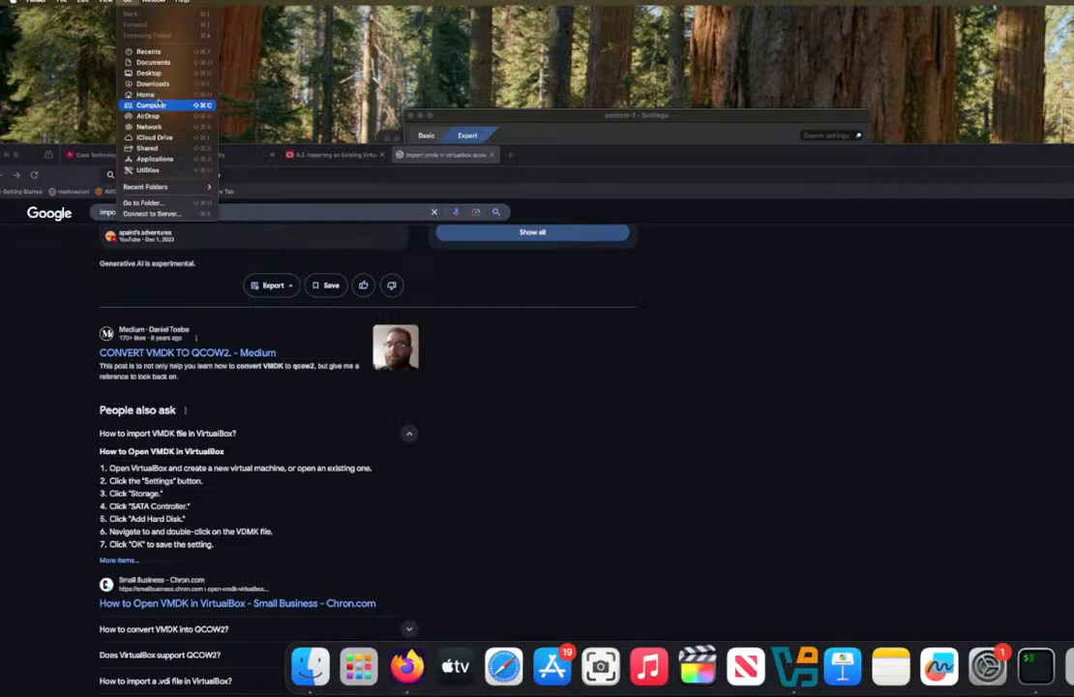
pyautogui.click(152, 83)
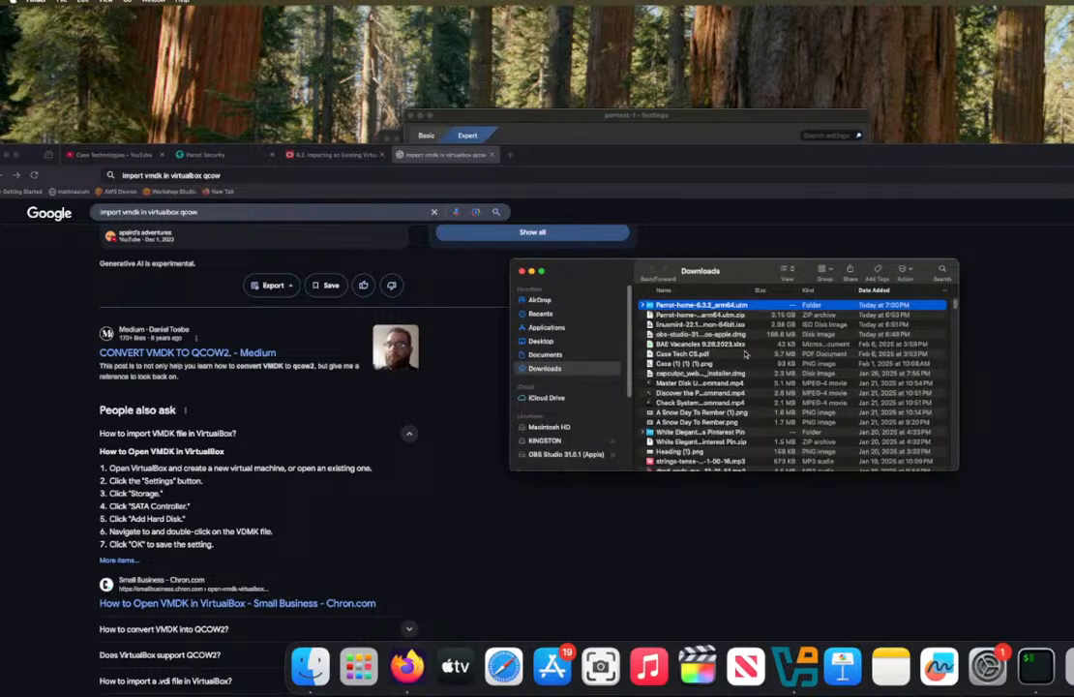
# Step: Extract the Parrot-home-6.3.2_arm64.utm.zip archive again with Archive Utility
pyautogui.click(742, 314)
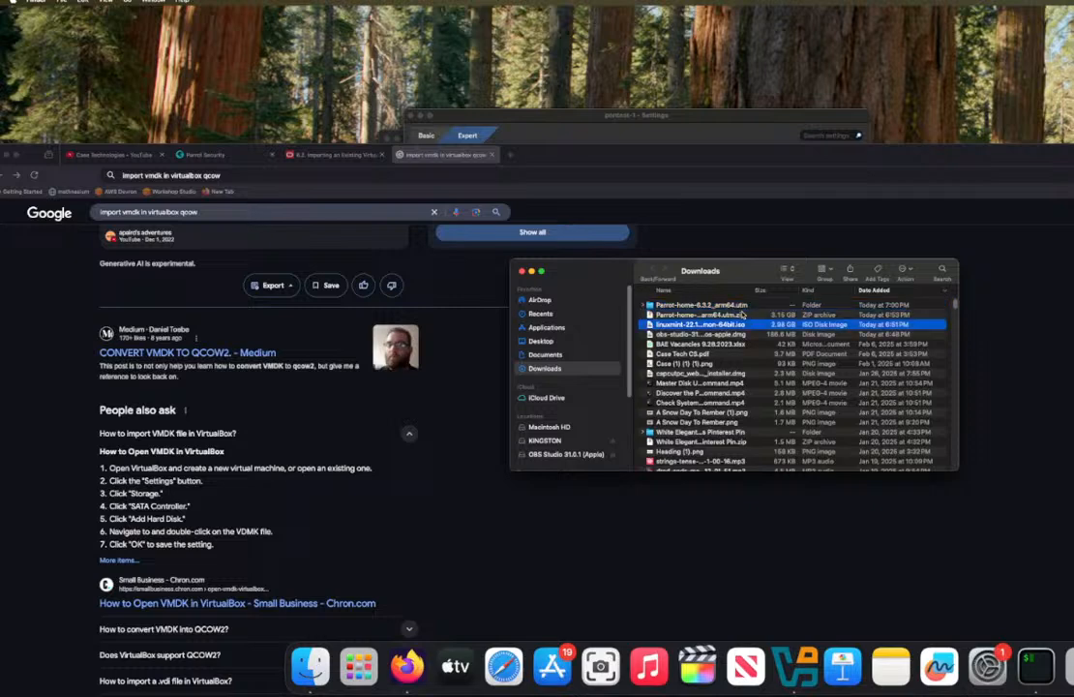
pyautogui.rightClick(742, 315)
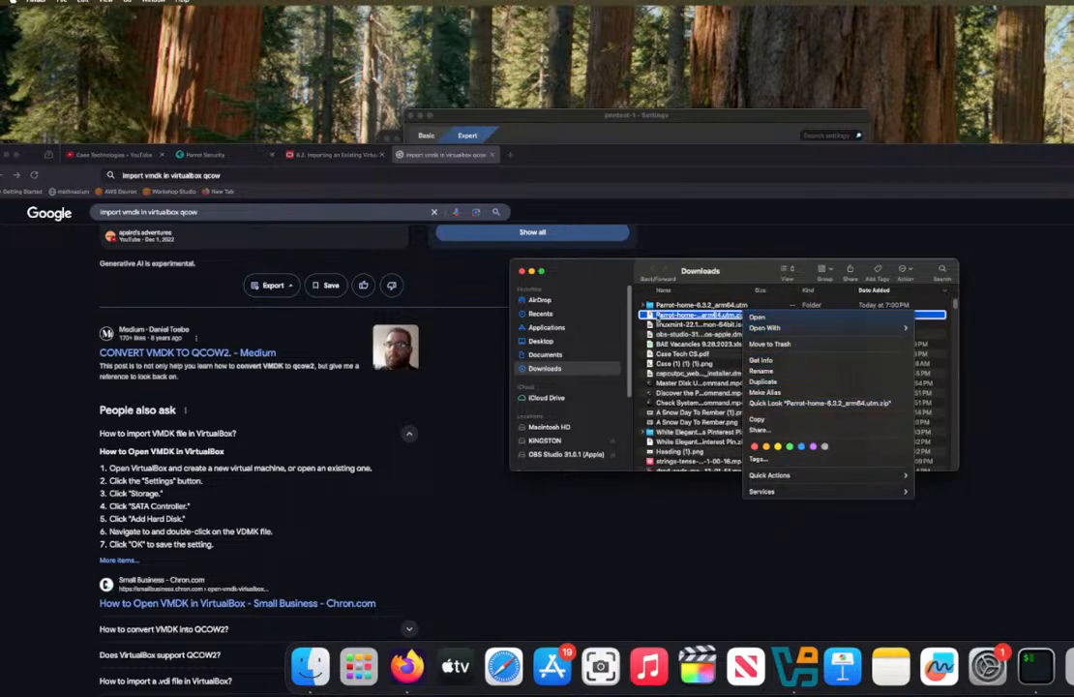
pyautogui.click(661, 321)
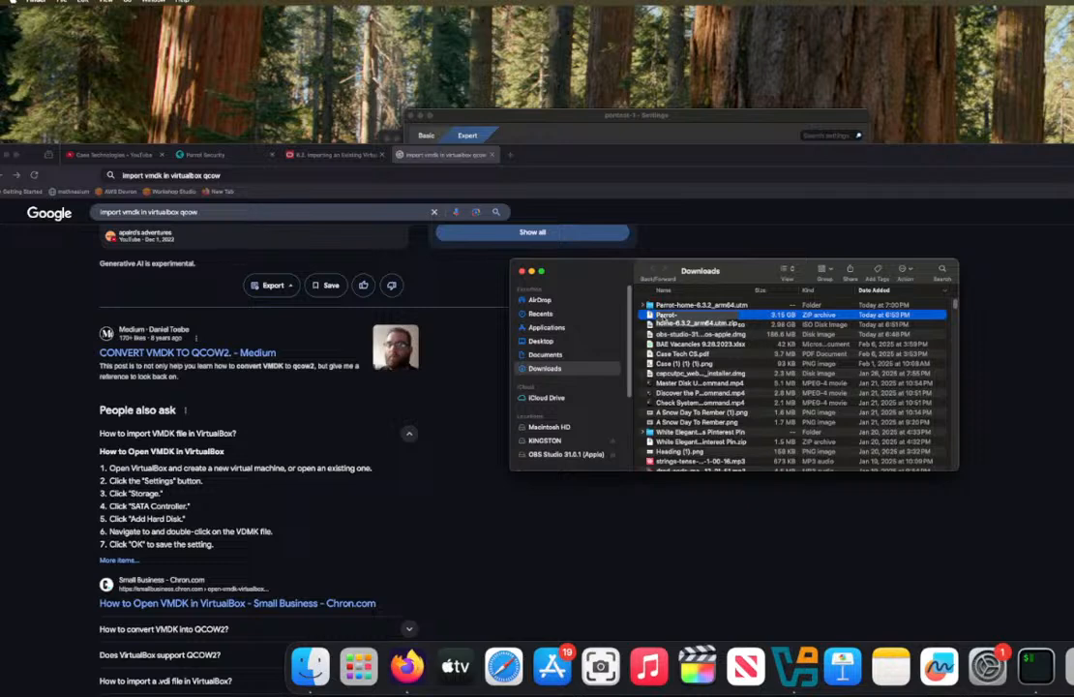
pyautogui.click(724, 361)
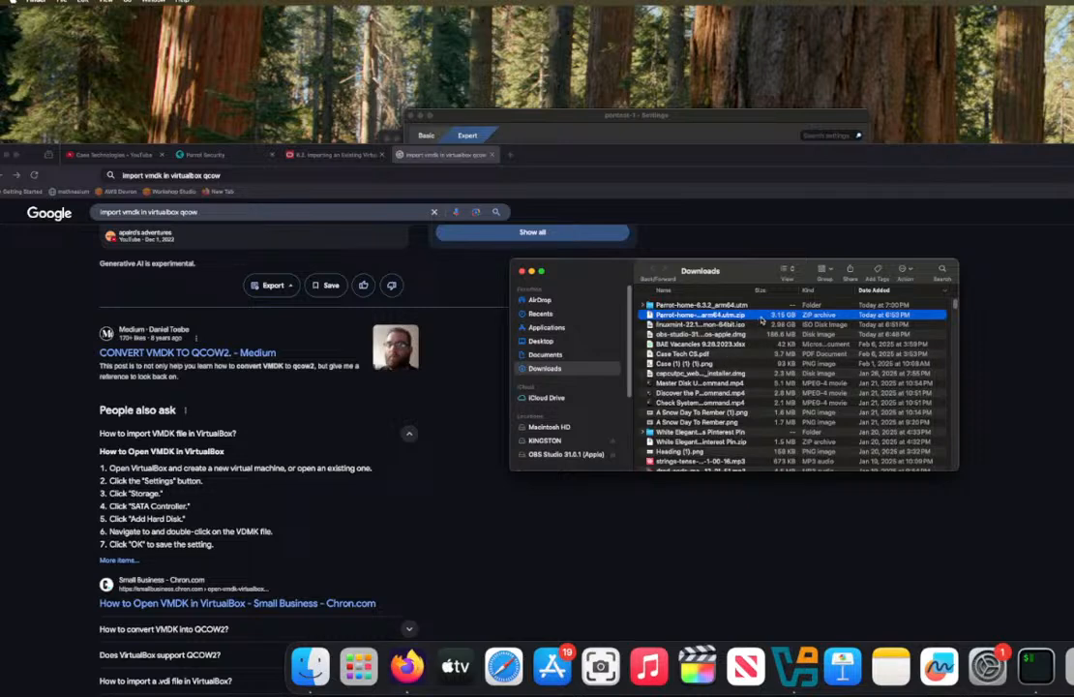
pyautogui.rightClick(761, 320)
pyautogui.moveTo(824, 339)
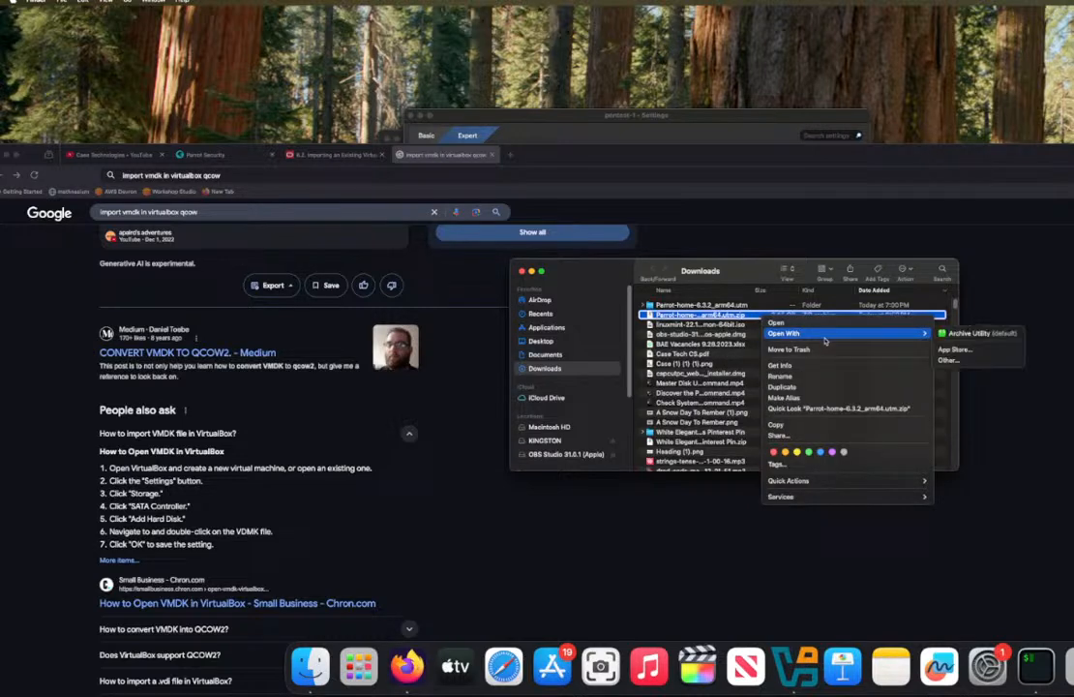
pyautogui.click(961, 333)
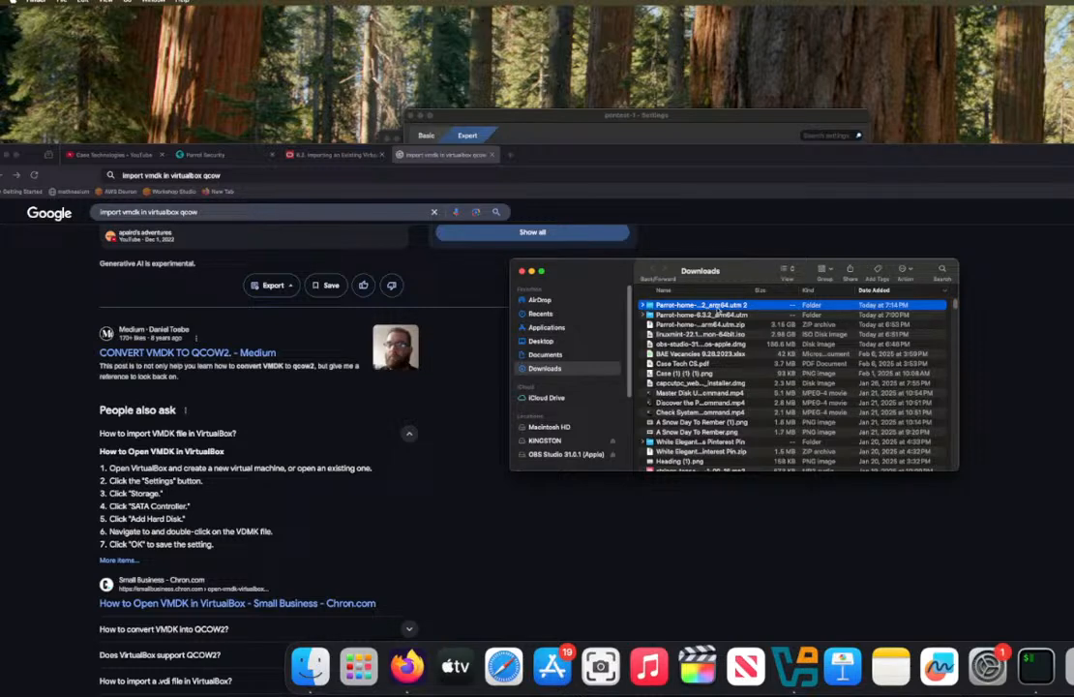
# Step: Examine the contents of the Data folder inside the newly extracted Parrot-home .utm 2 folder
pyautogui.doubleClick(718, 306)
pyautogui.doubleClick(658, 314)
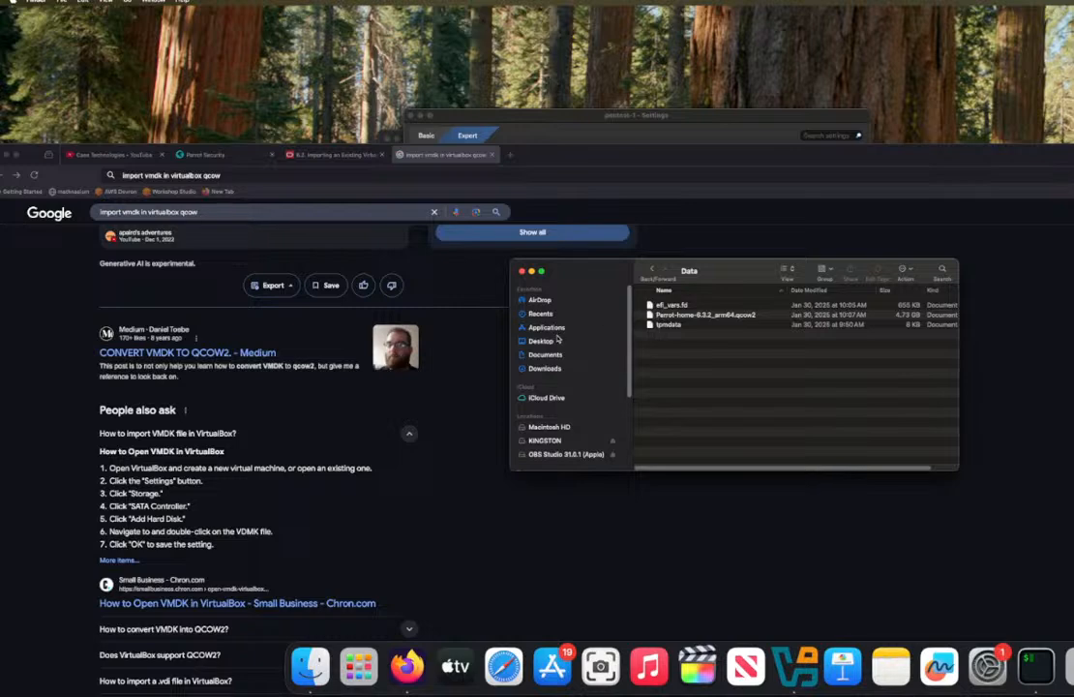
pyautogui.click(425, 501)
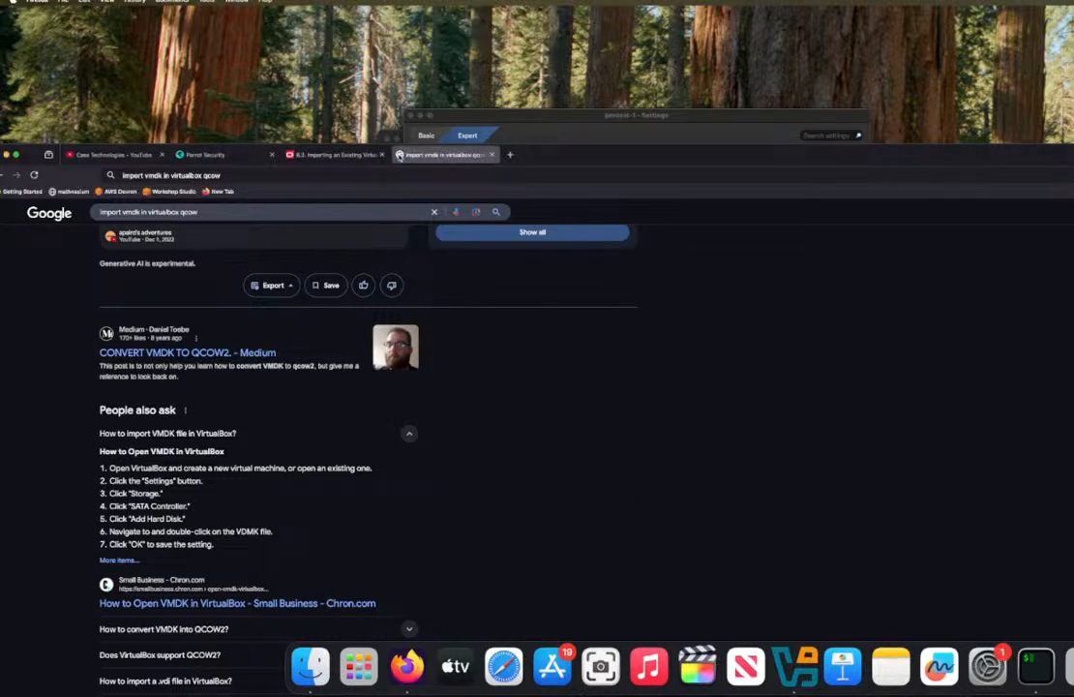
# Step: Switch to the pentest-1 settings in VirtualBox and try to load a disk file from the Parrot-home .utm 2 Data folder into the empty optical drive
pyautogui.click(519, 122)
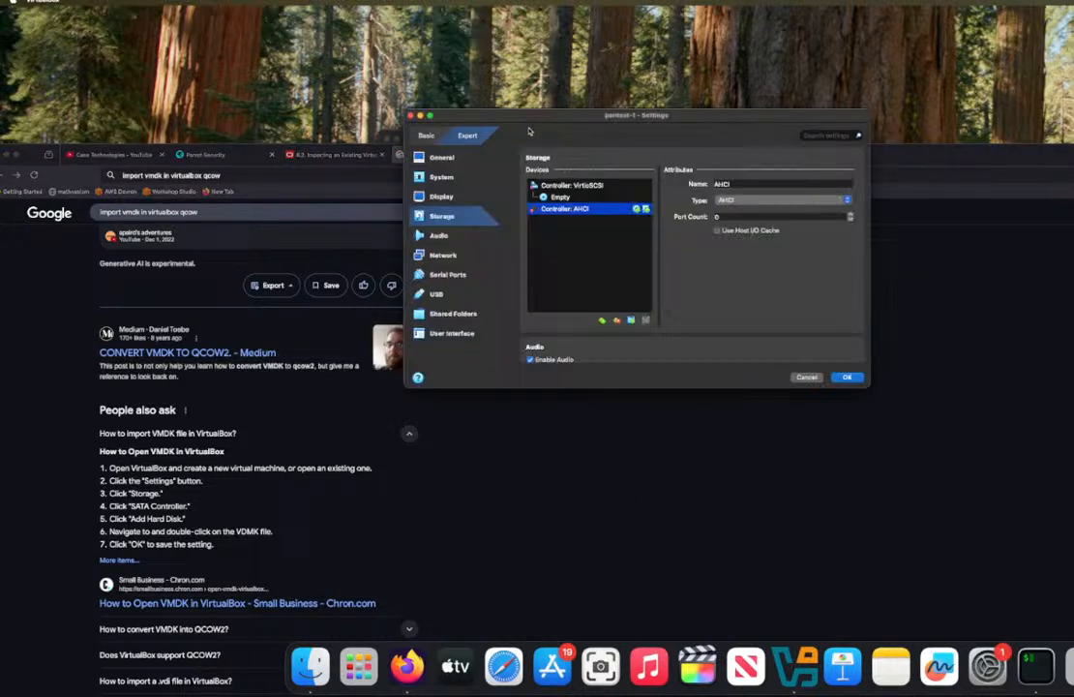
pyautogui.click(588, 194)
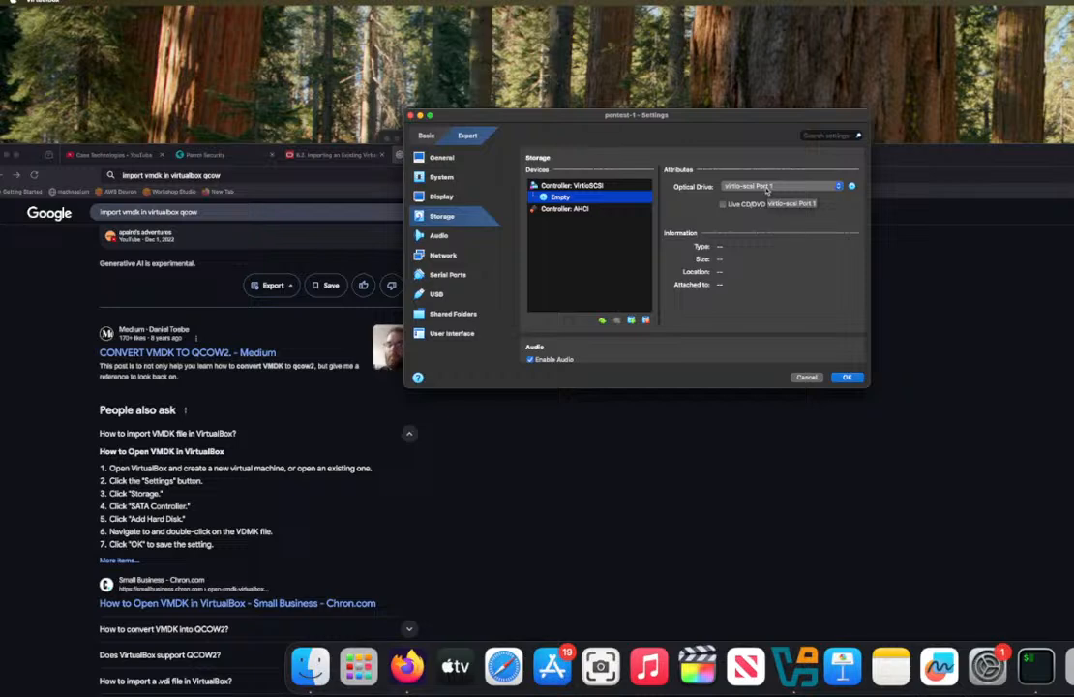
pyautogui.click(851, 186)
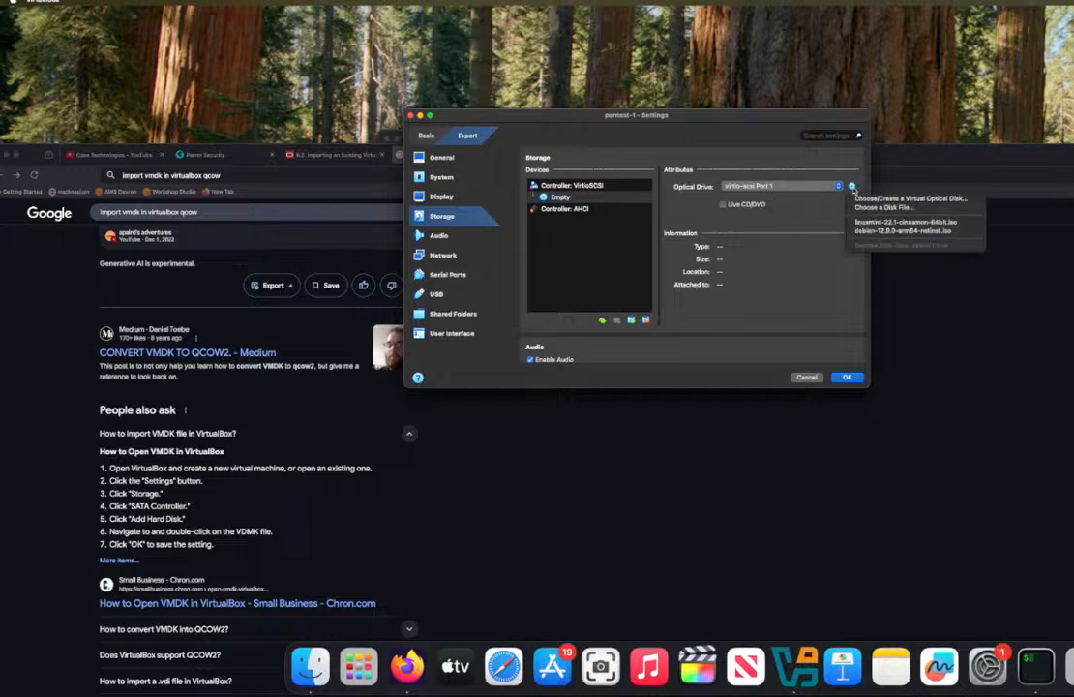
pyautogui.click(868, 208)
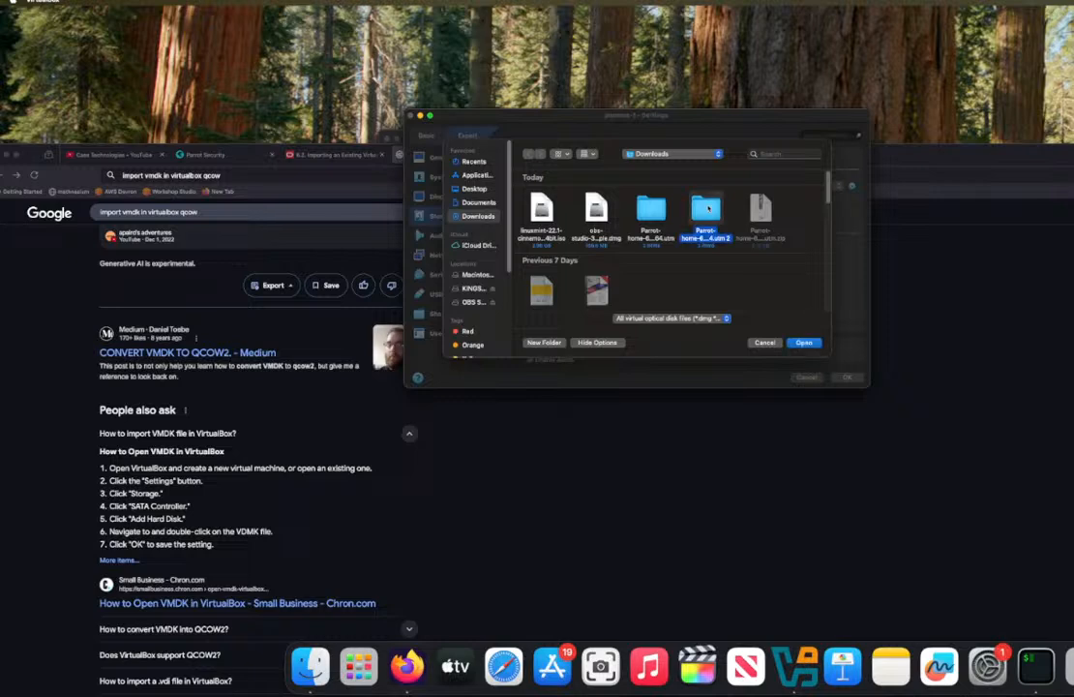
pyautogui.doubleClick(707, 208)
pyautogui.click(597, 210)
pyautogui.doubleClick(602, 215)
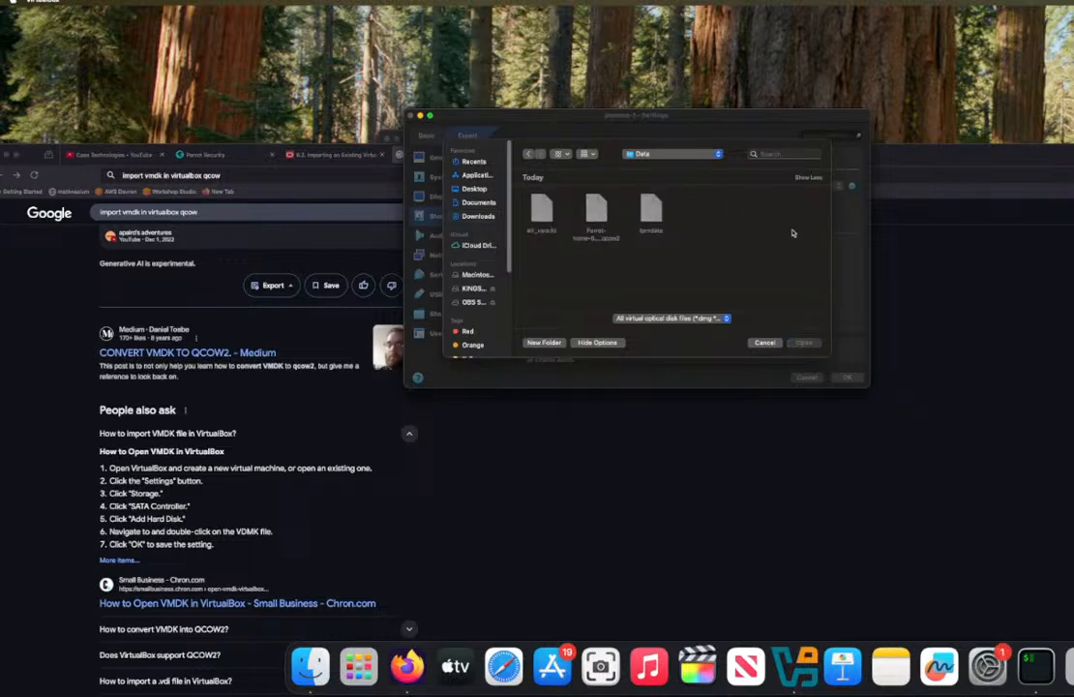
pyautogui.click(765, 342)
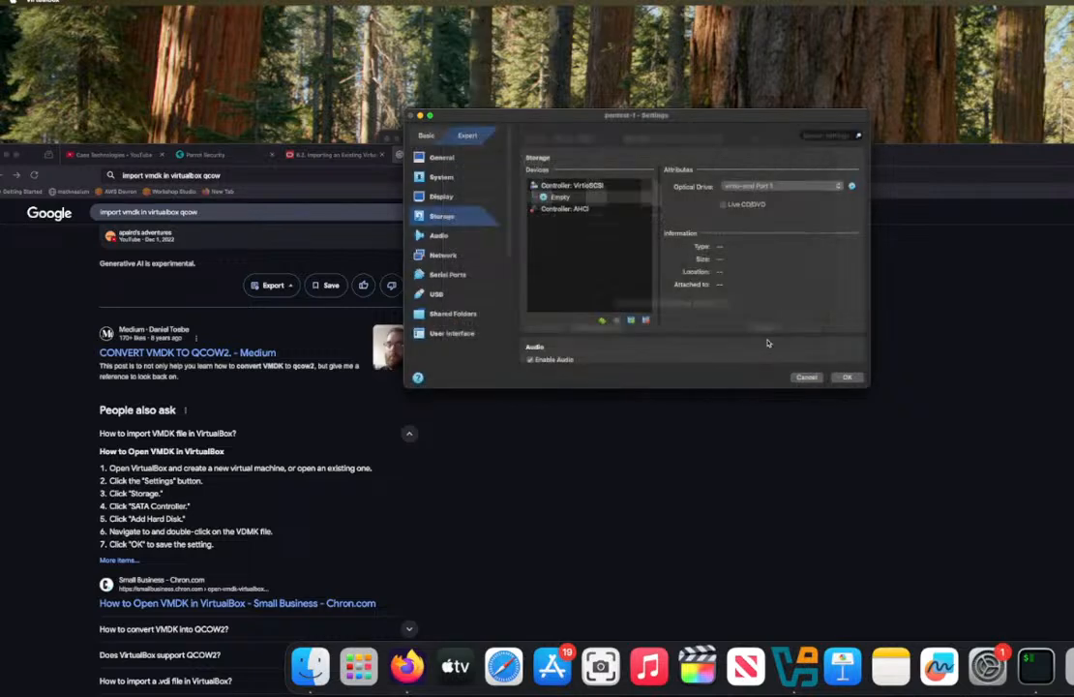
# Step: Attach Parrot-home-6.3.2_arm64.qcow2 from the .utm 2 Data folder in Downloads as a hard disk on the VirtioSCSI controller and save the settings
pyautogui.click(560, 188)
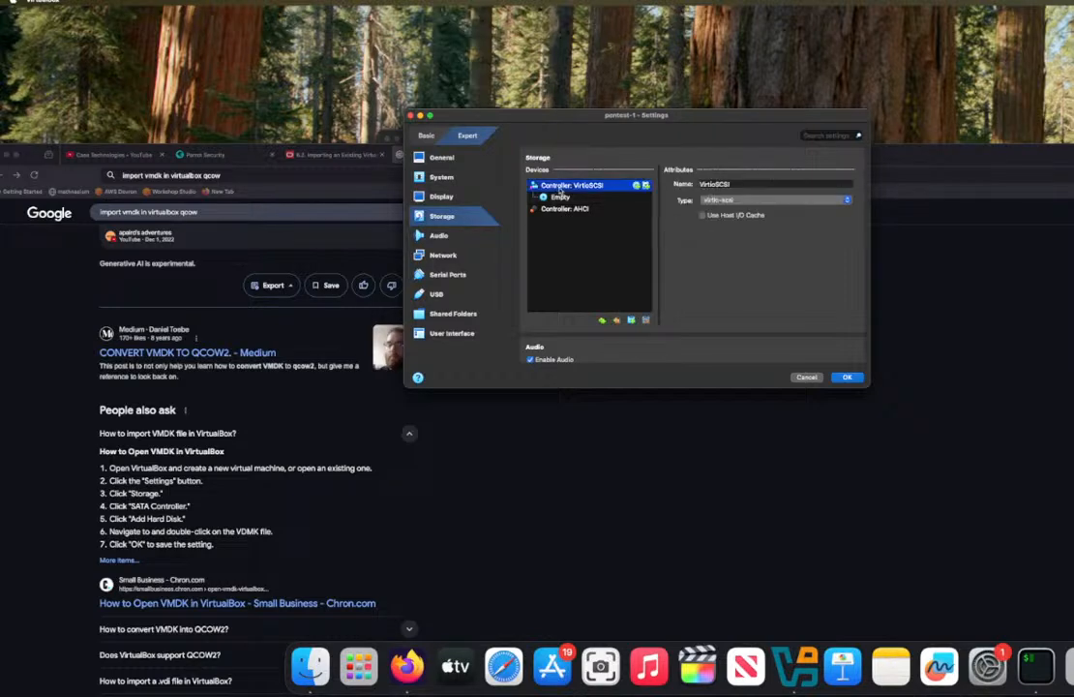
pyautogui.rightClick(560, 190)
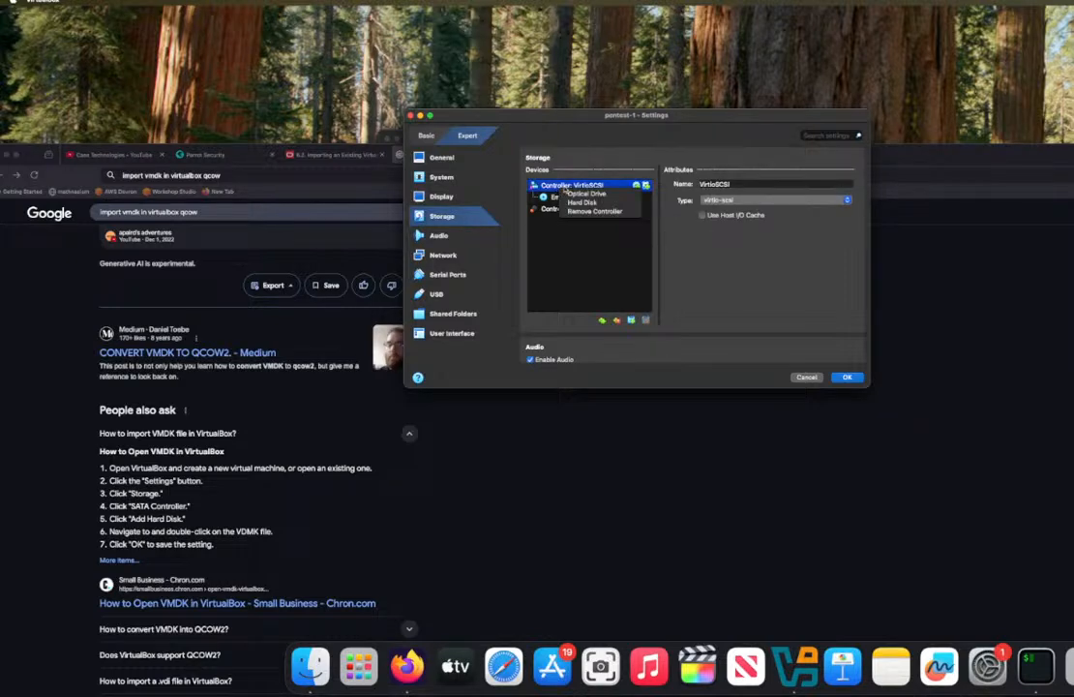
pyautogui.click(573, 203)
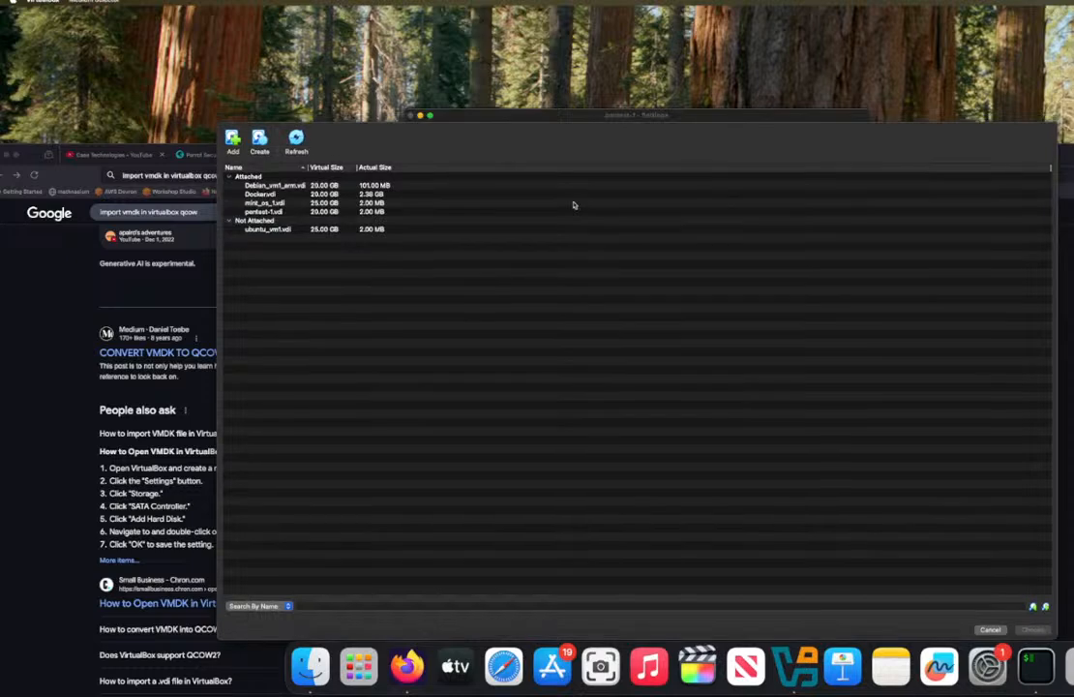
pyautogui.click(232, 141)
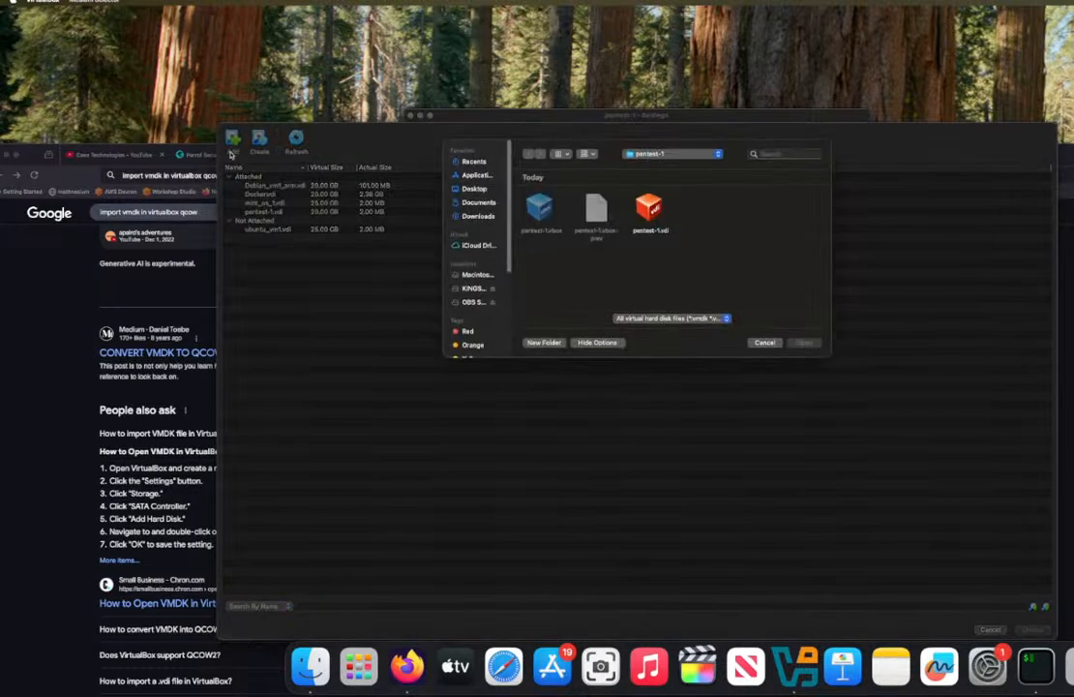
pyautogui.click(478, 216)
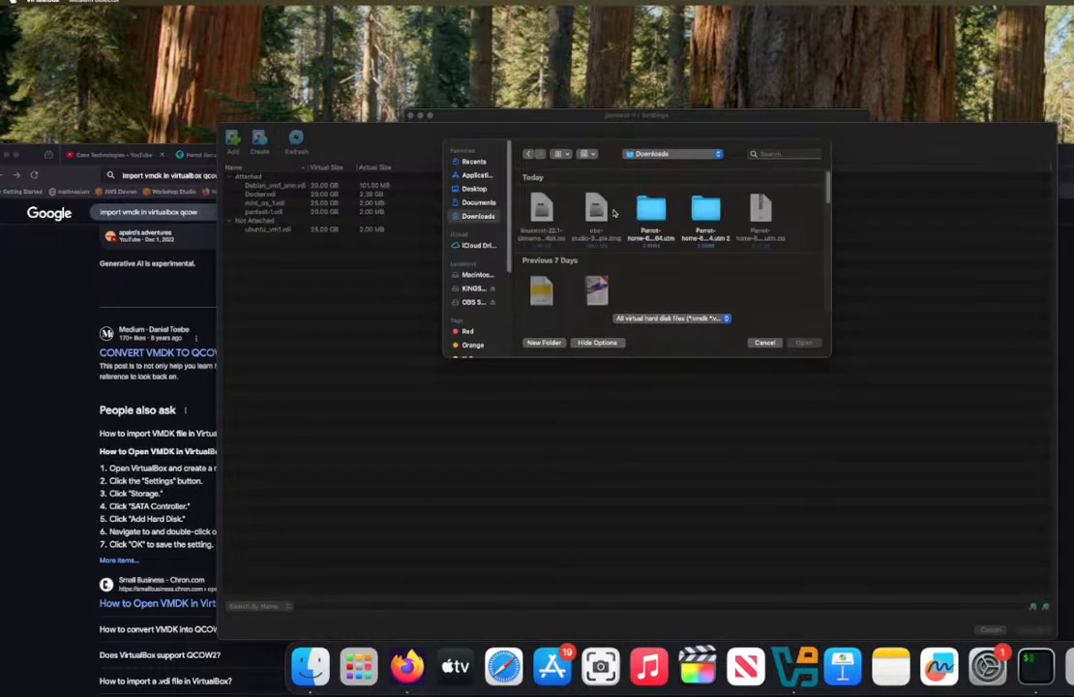
pyautogui.doubleClick(702, 208)
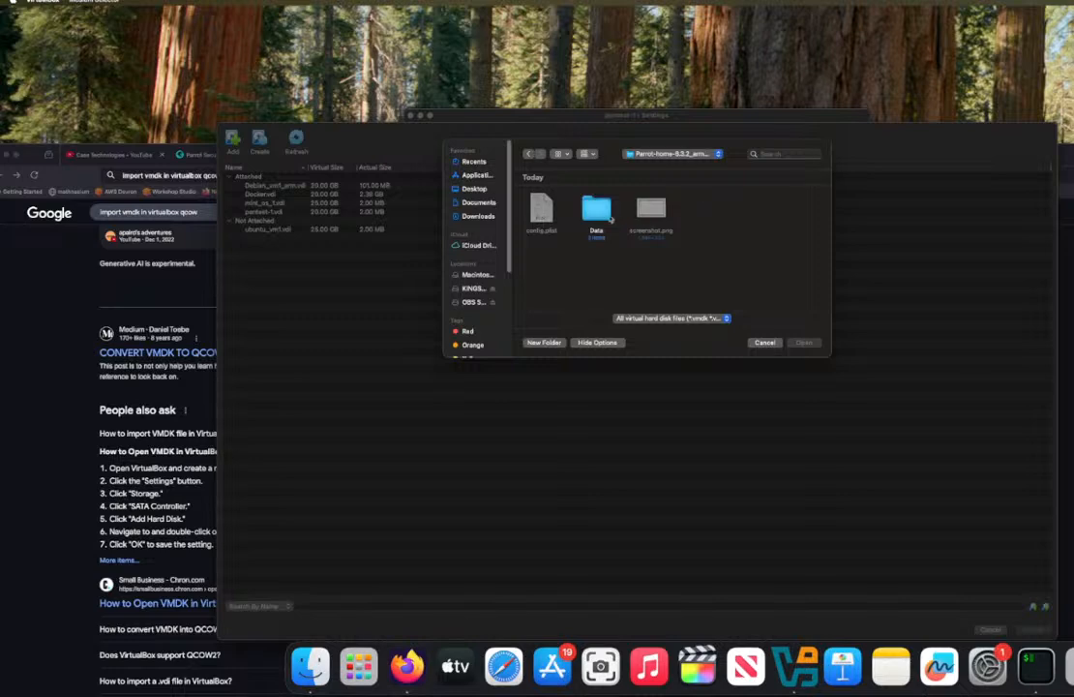
pyautogui.doubleClick(594, 211)
pyautogui.click(597, 217)
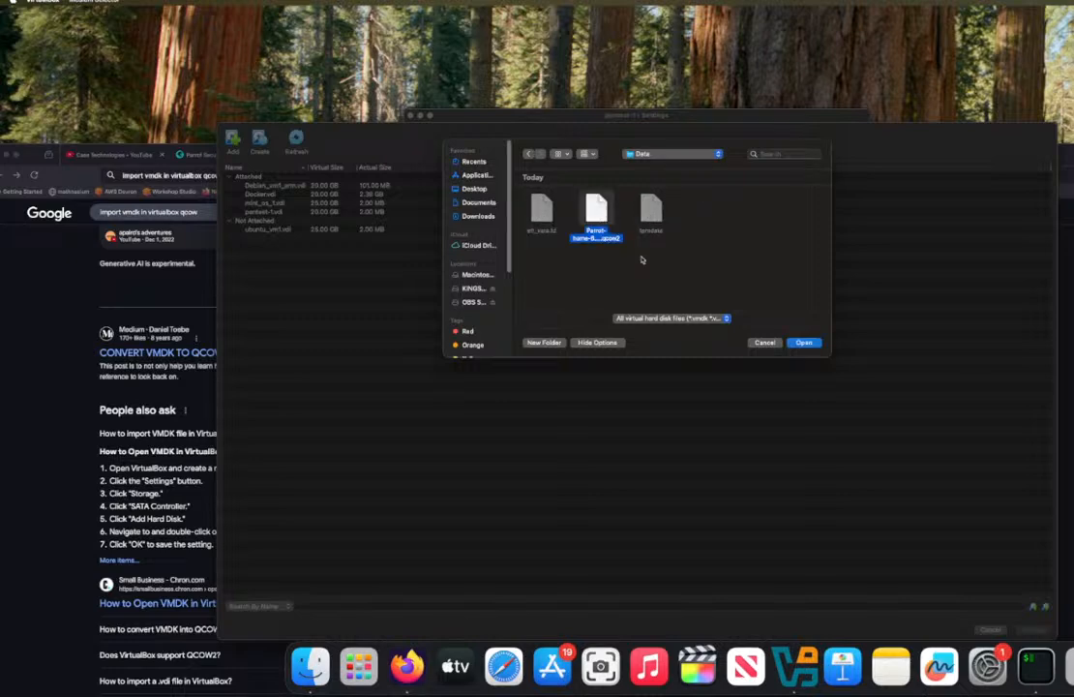
pyautogui.click(802, 342)
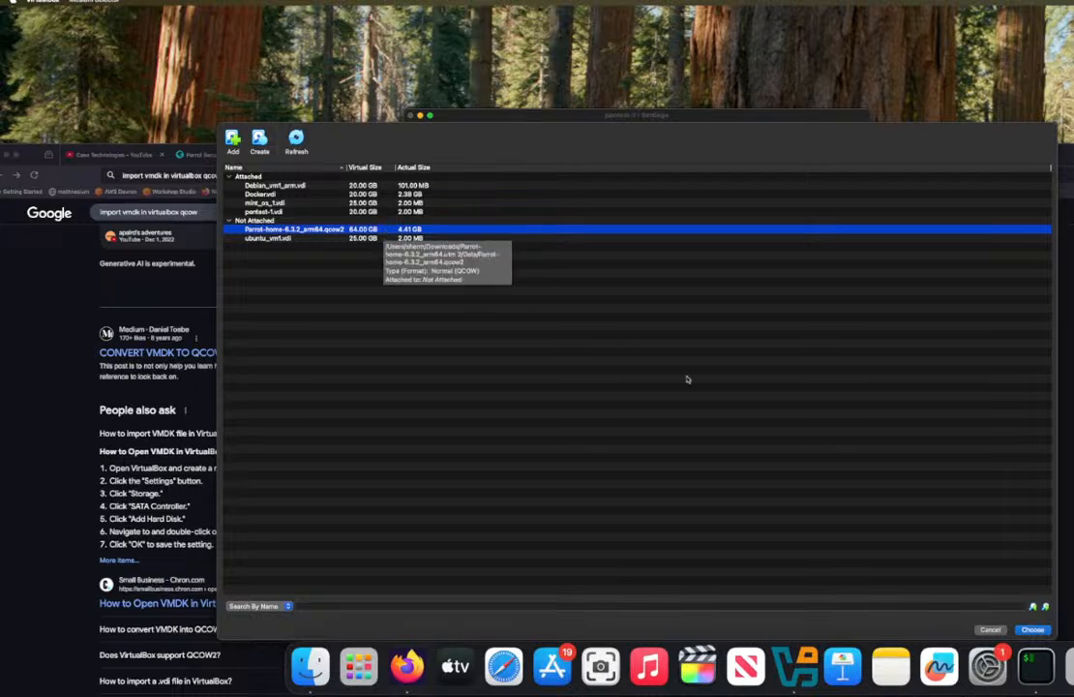
pyautogui.click(1030, 629)
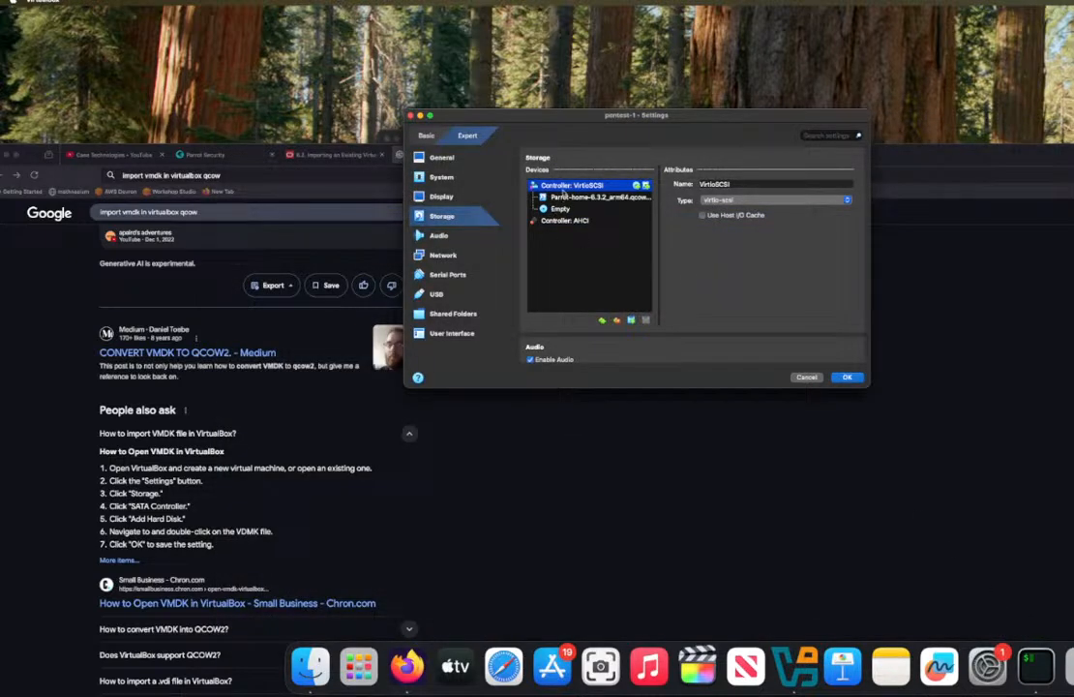
pyautogui.click(850, 377)
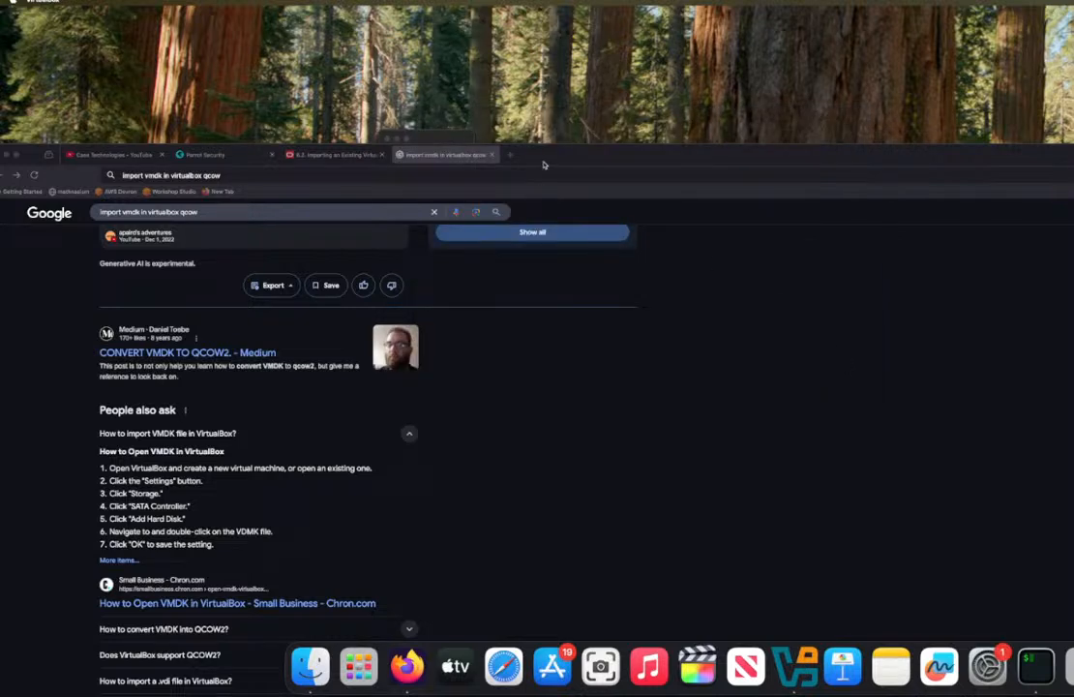
# Step: Move the browser window aside, bring up the VirtualBox Manager and start the pentest-1 virtual machine
pyautogui.moveTo(473, 147); pyautogui.dragTo(913, 158)
pyautogui.click(268, 486)
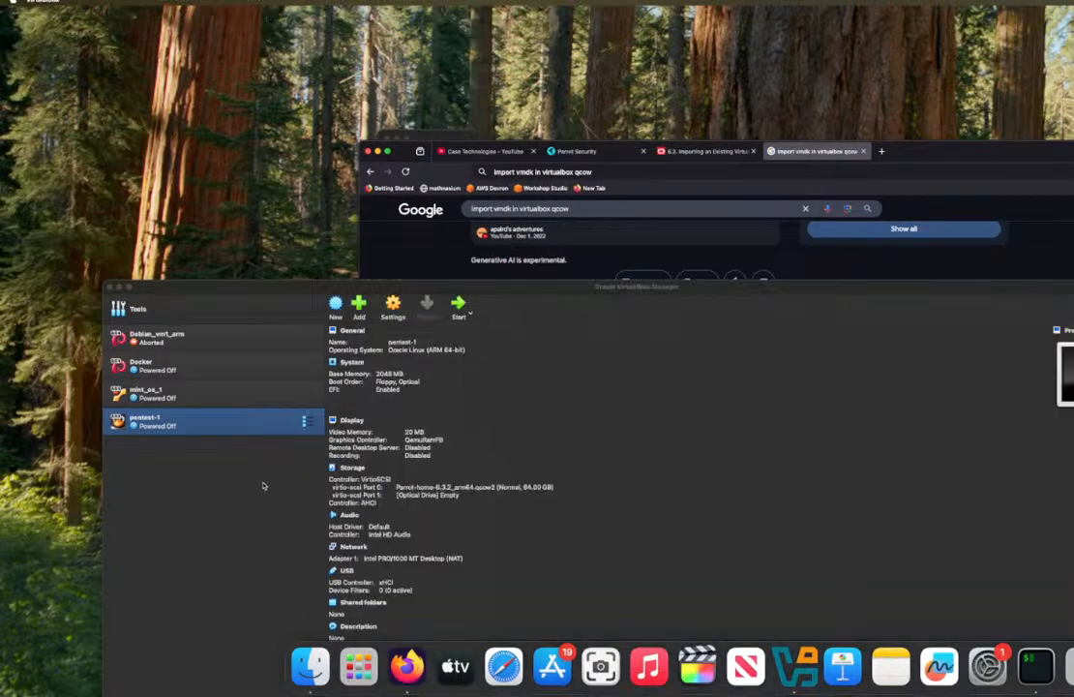
pyautogui.click(469, 315)
pyautogui.click(472, 330)
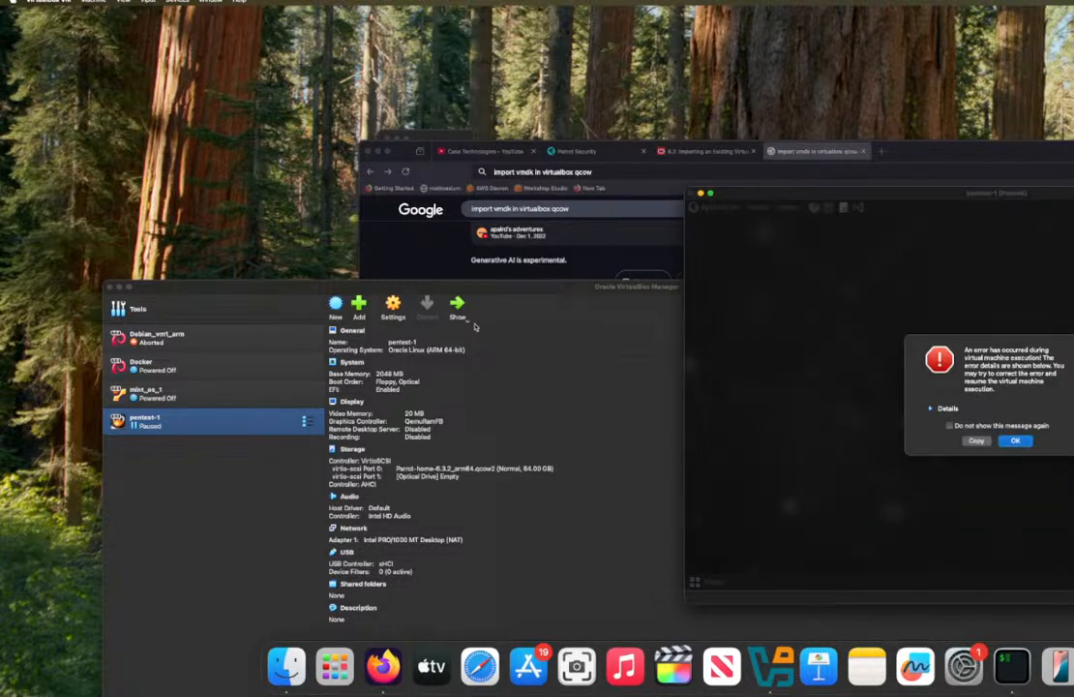
# Step: Check the details of the execution error, dismiss it and power off the pentest-1 machine
pyautogui.click(938, 407)
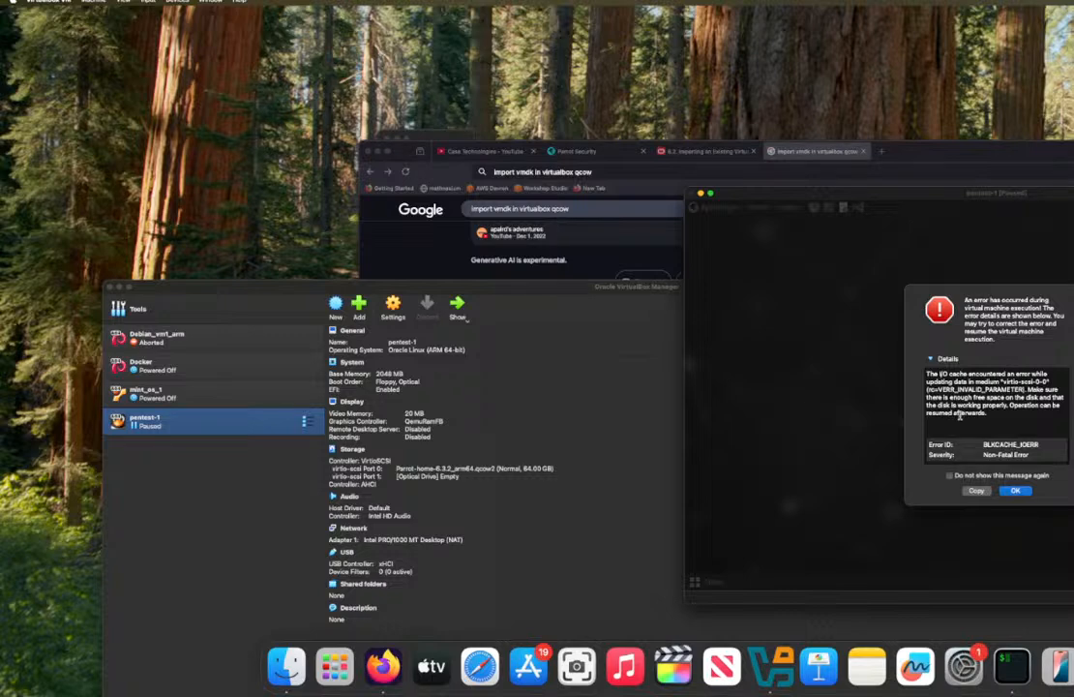
pyautogui.click(1016, 492)
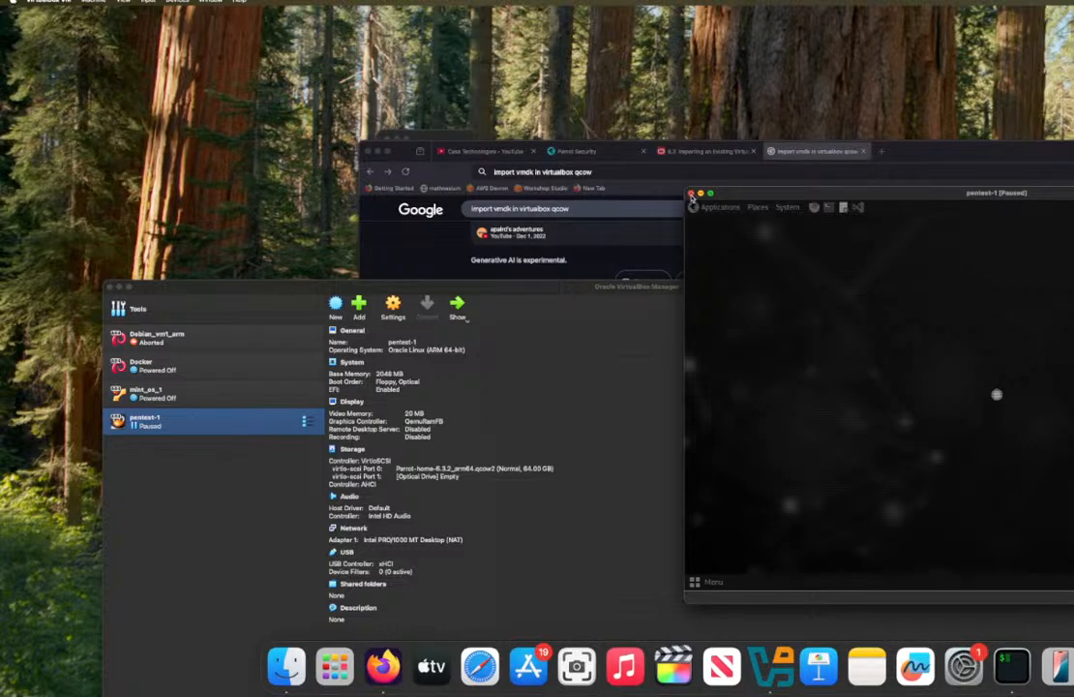
pyautogui.click(693, 195)
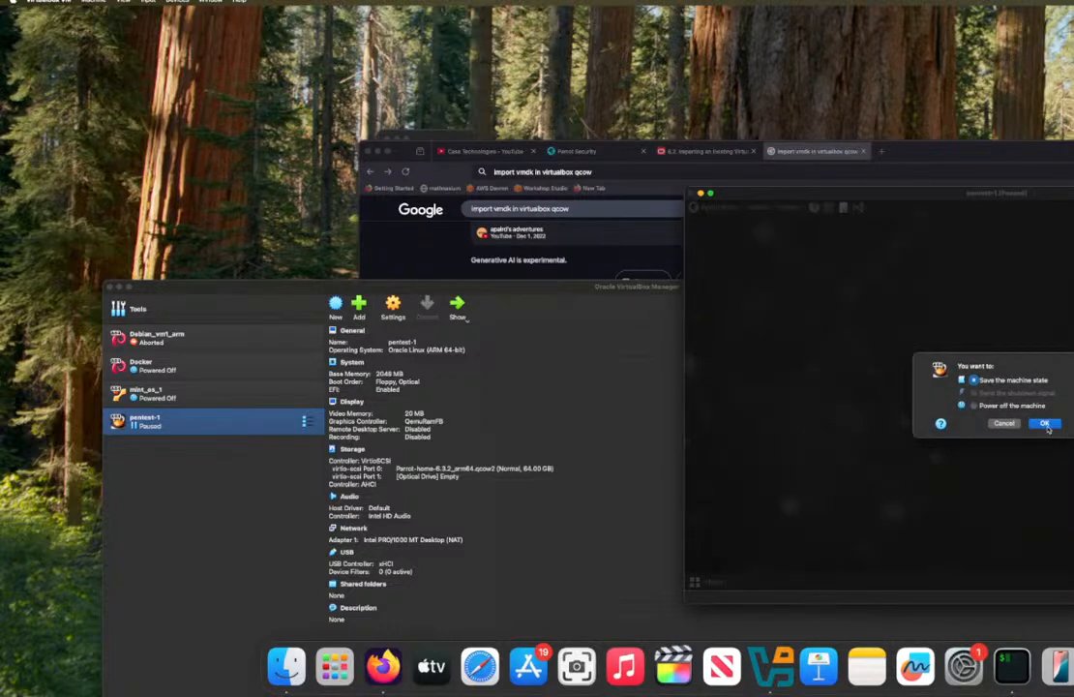
pyautogui.click(975, 404)
pyautogui.click(1044, 423)
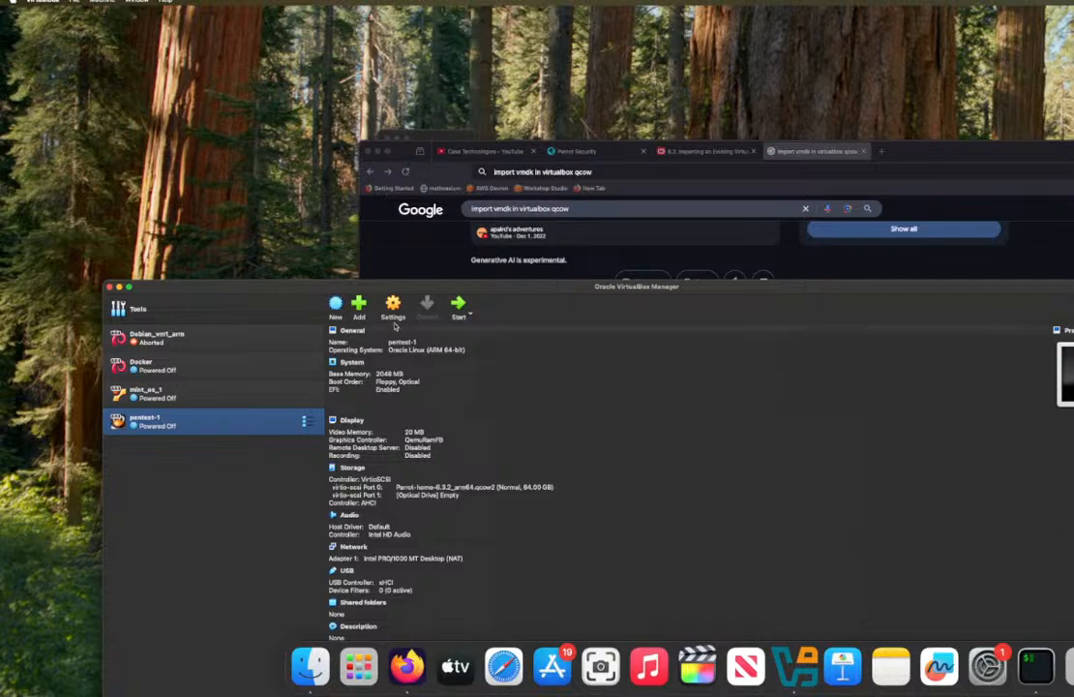
# Step: Open the pentest-1 settings and examine the attached Parrot disk's storage information along with the display, network, USB and shared folder settings
pyautogui.click(392, 311)
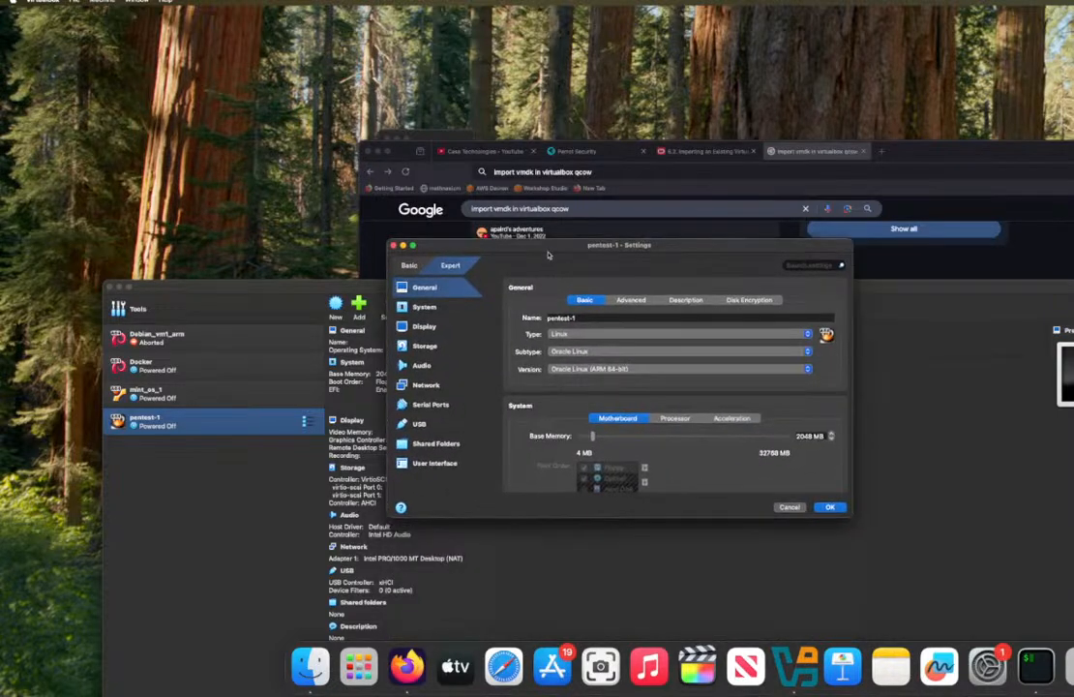
pyautogui.scroll(-10, 575, 437)
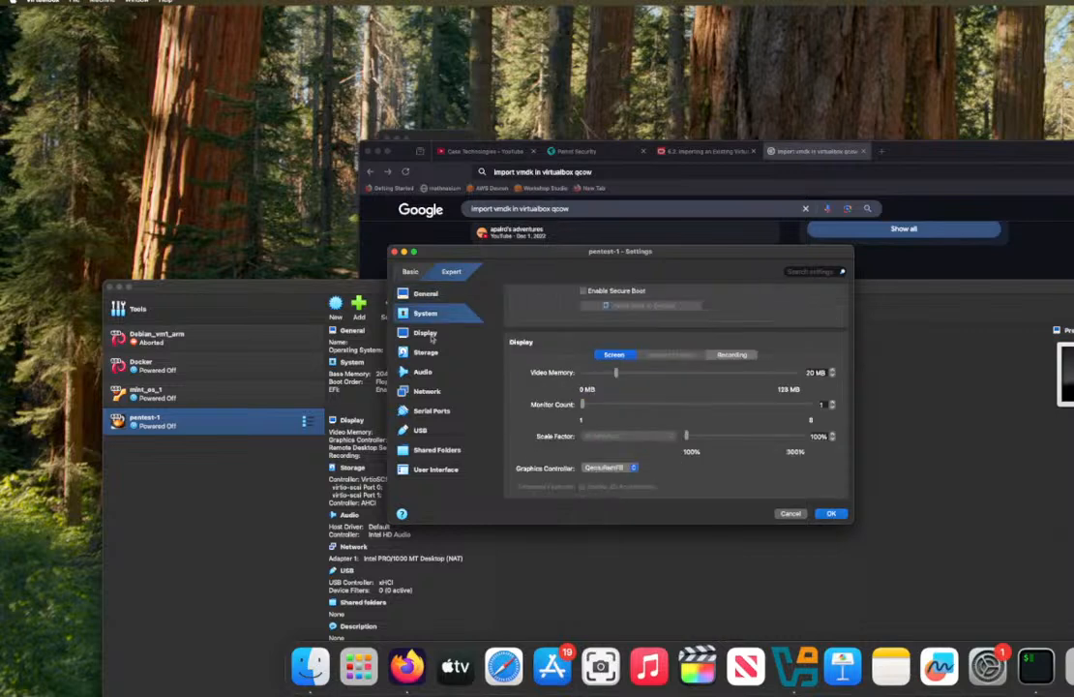
pyautogui.click(422, 353)
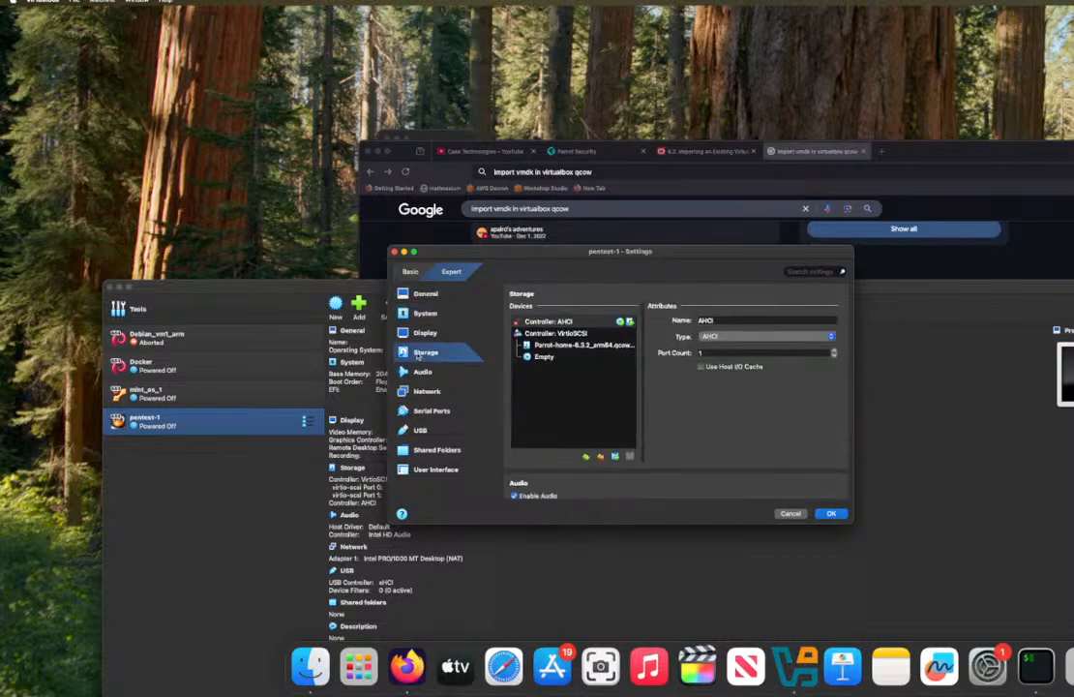
pyautogui.click(561, 319)
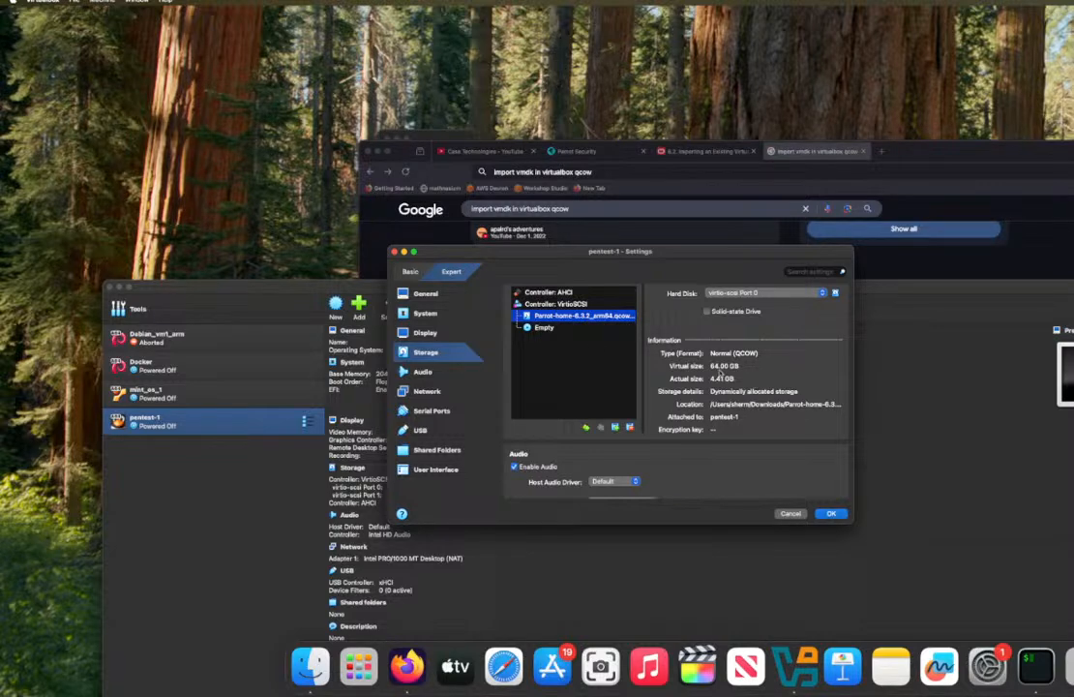
pyautogui.scroll(-10, 721, 399)
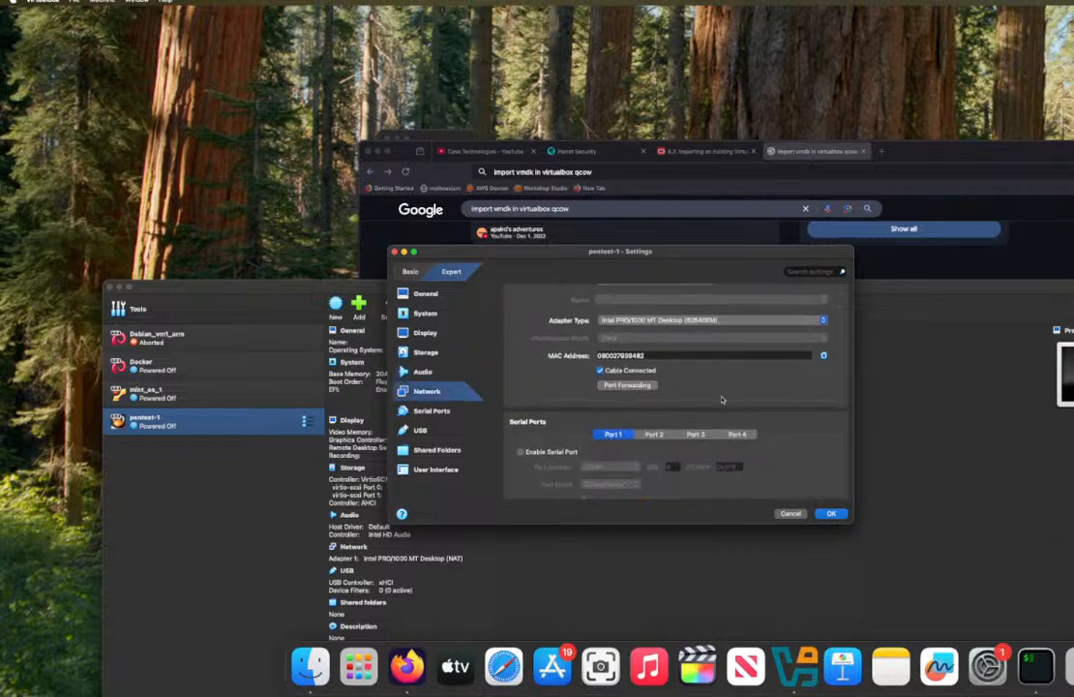
pyautogui.scroll(-10, 721, 398)
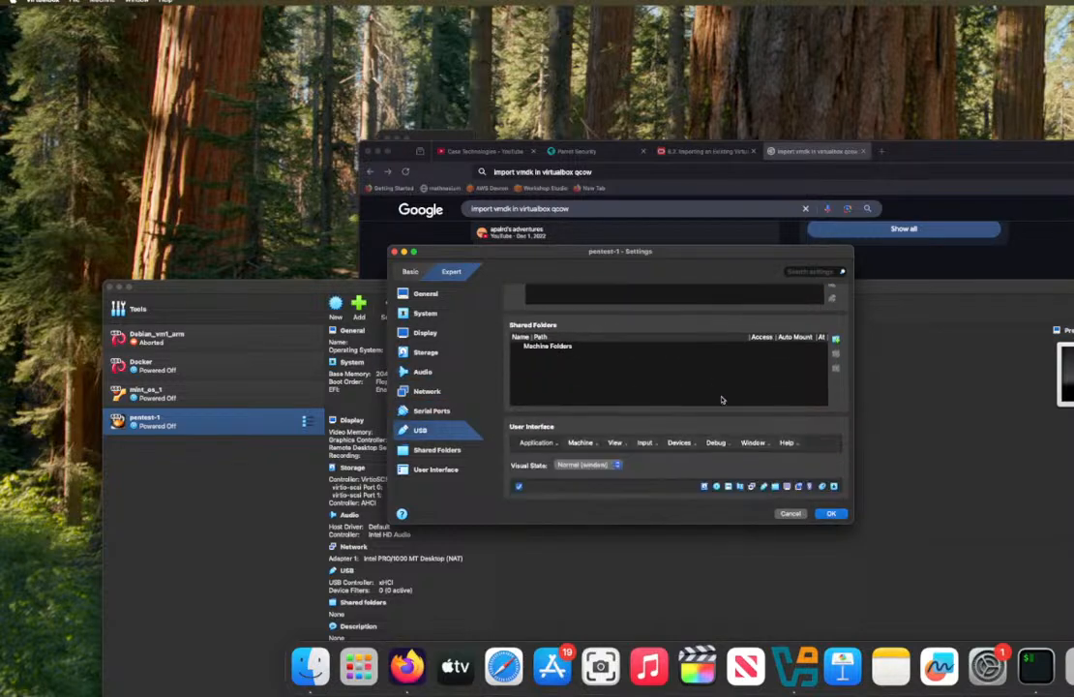
pyautogui.scroll(15, 721, 398)
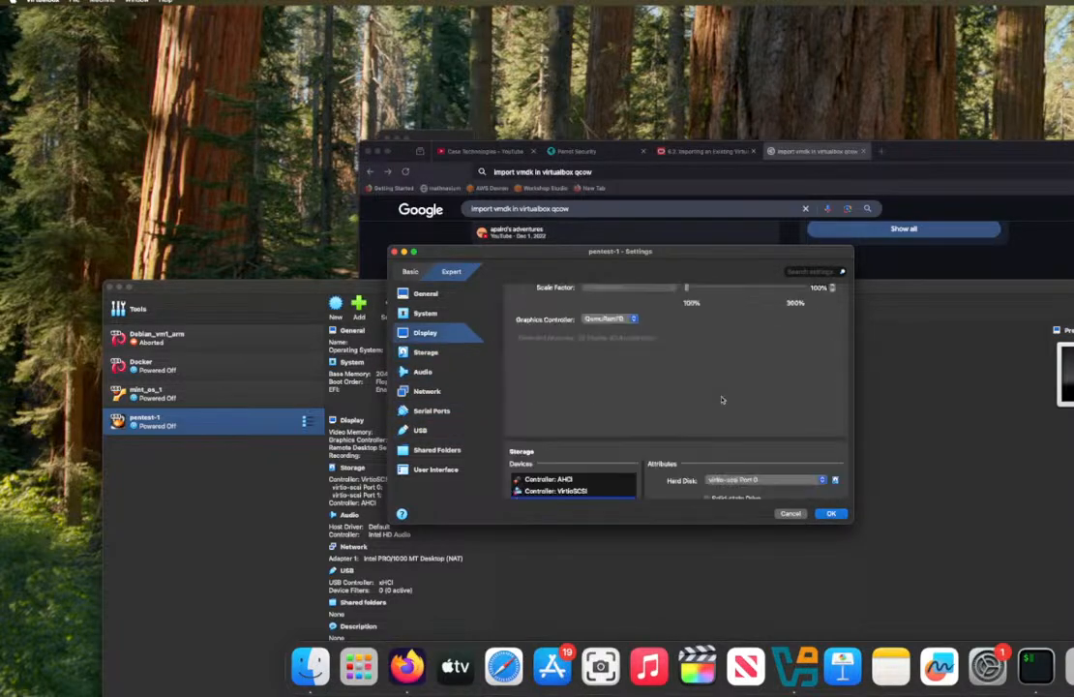
pyautogui.scroll(-2, 721, 399)
pyautogui.scroll(-1, 721, 398)
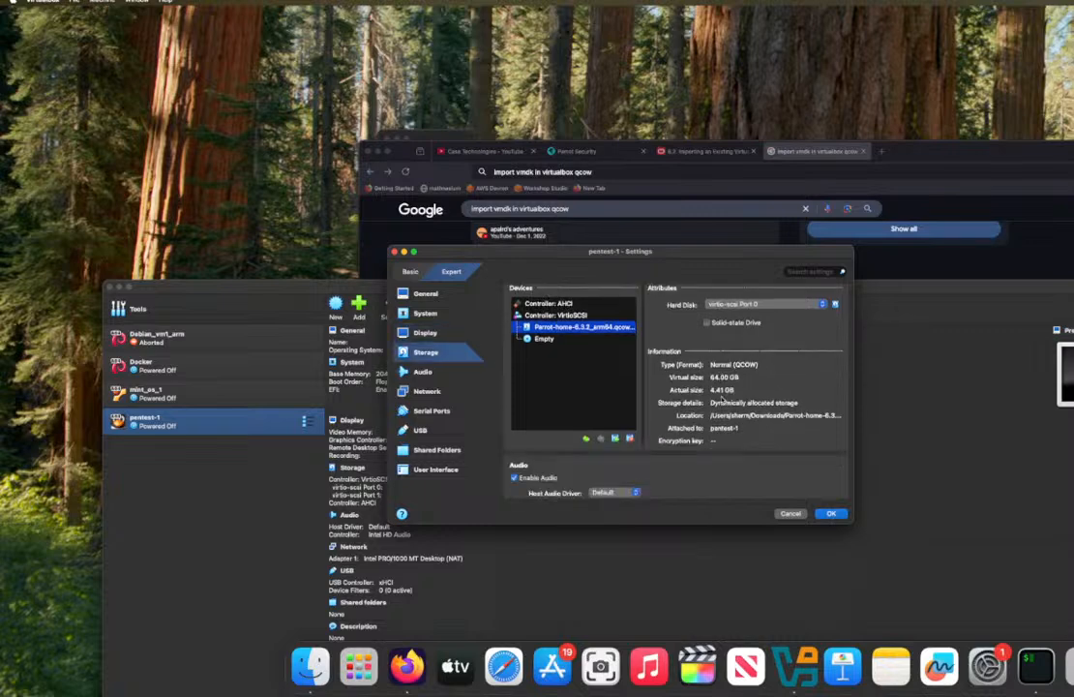
pyautogui.scroll(10, 721, 399)
pyautogui.scroll(4, 721, 399)
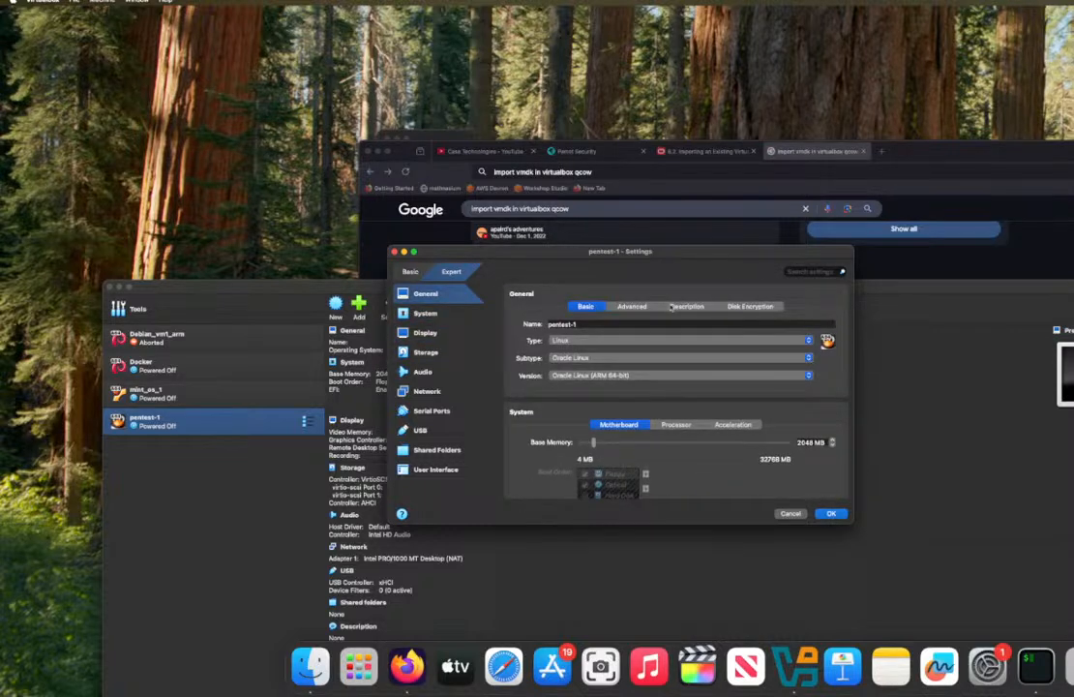
# Step: Examine the advanced, description and disk encryption options in the general settings, as well as the display settings
pyautogui.click(632, 306)
pyautogui.click(693, 306)
pyautogui.click(750, 306)
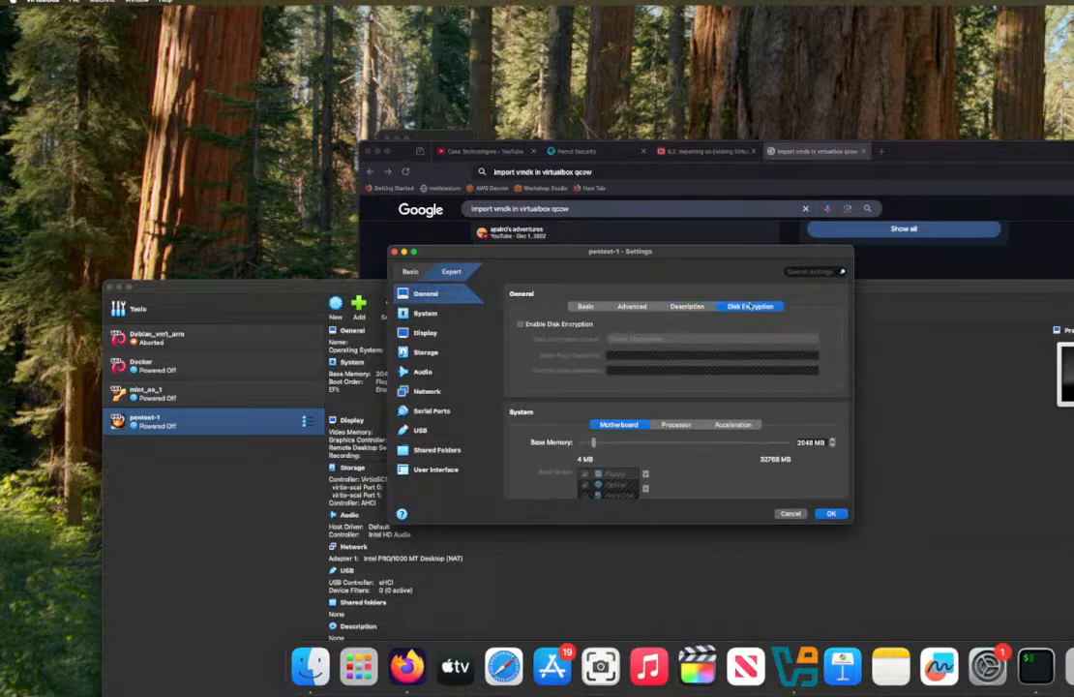
pyautogui.click(687, 306)
pyautogui.click(586, 306)
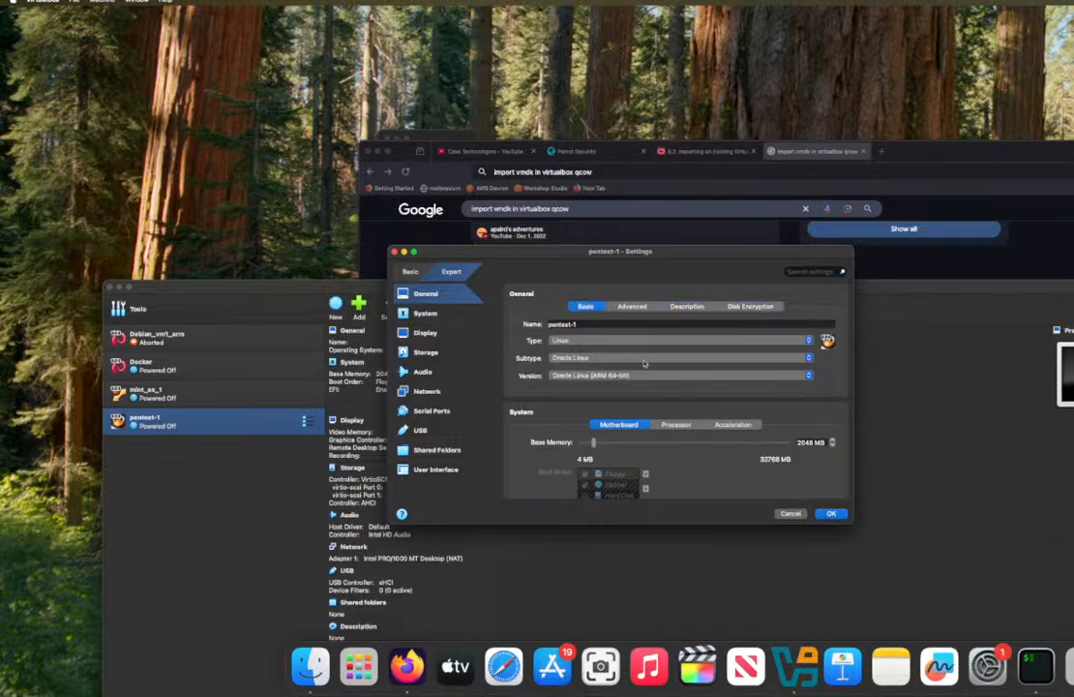
pyautogui.scroll(-8, 665, 394)
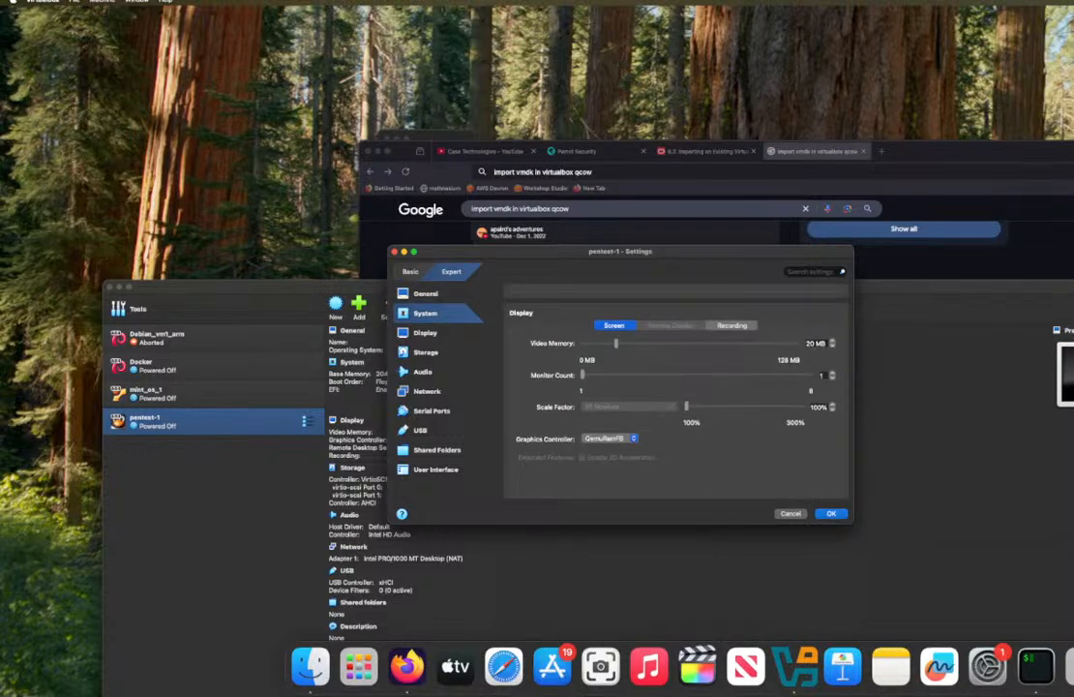
pyautogui.rightClick(1045, 46)
pyautogui.press('super+space')
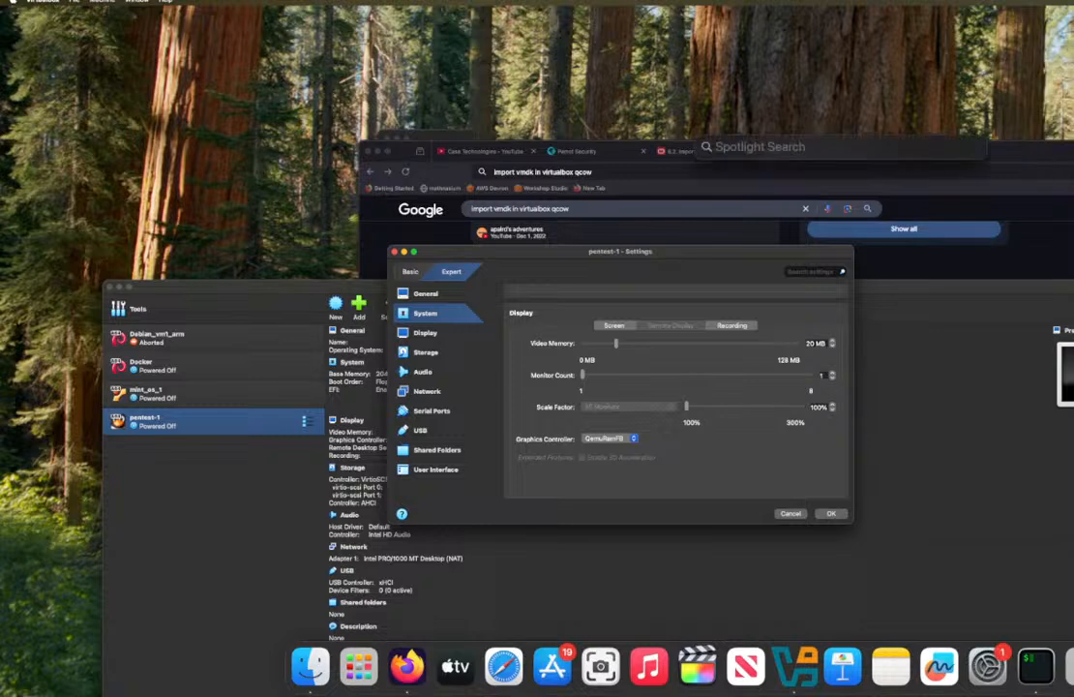
pyautogui.press('Escape')
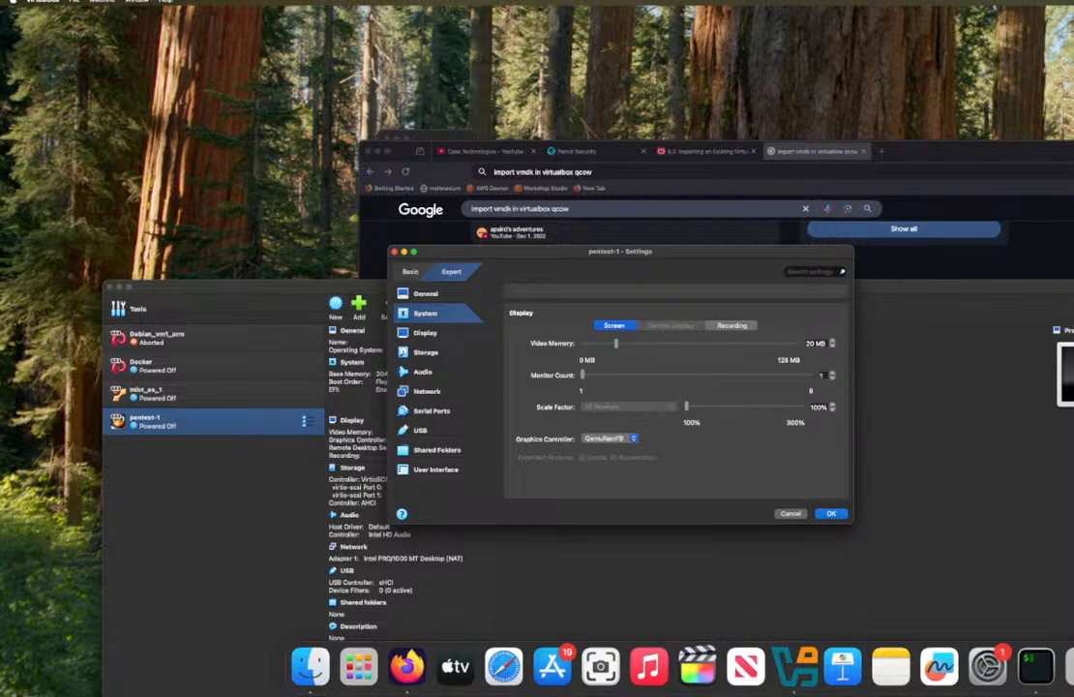
# Step: Search the Mac for "storage", open its Storage settings to examine disk usage, and clear the settings windows out of the way
pyautogui.press('super+space')
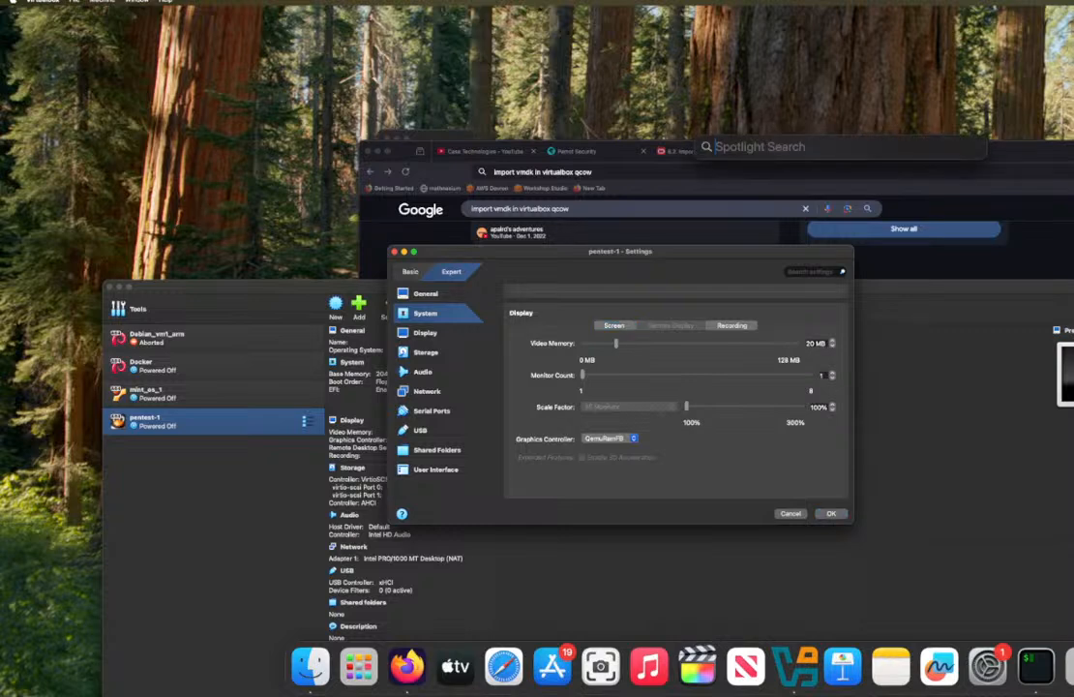
pyautogui.write('str')
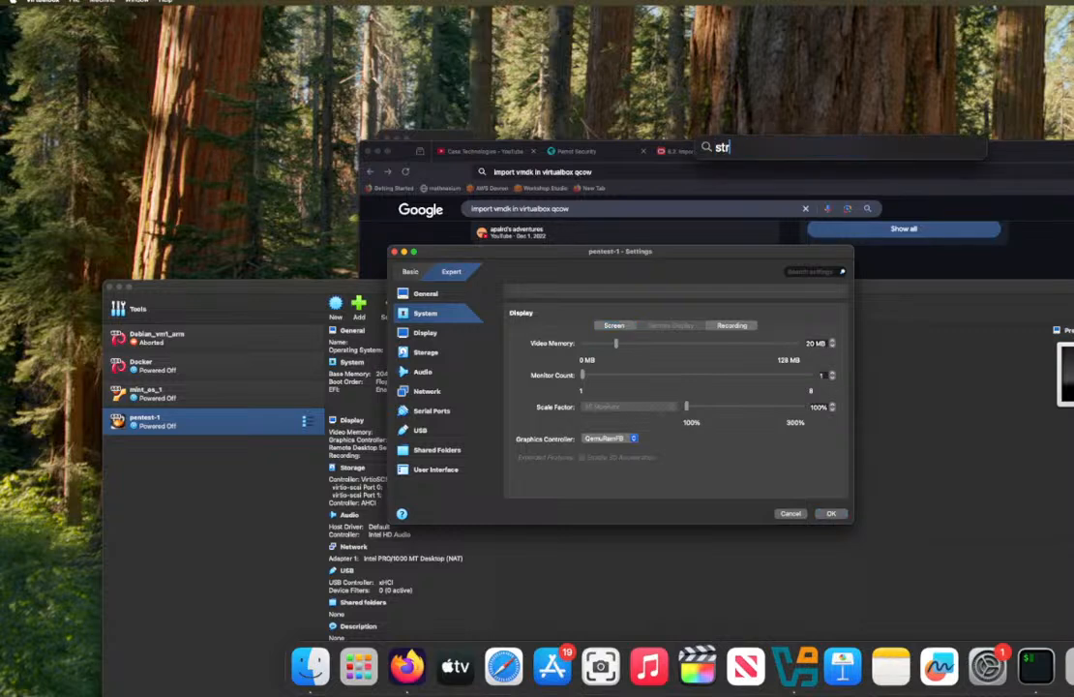
pyautogui.press('BackSpace')
pyautogui.write('orage')
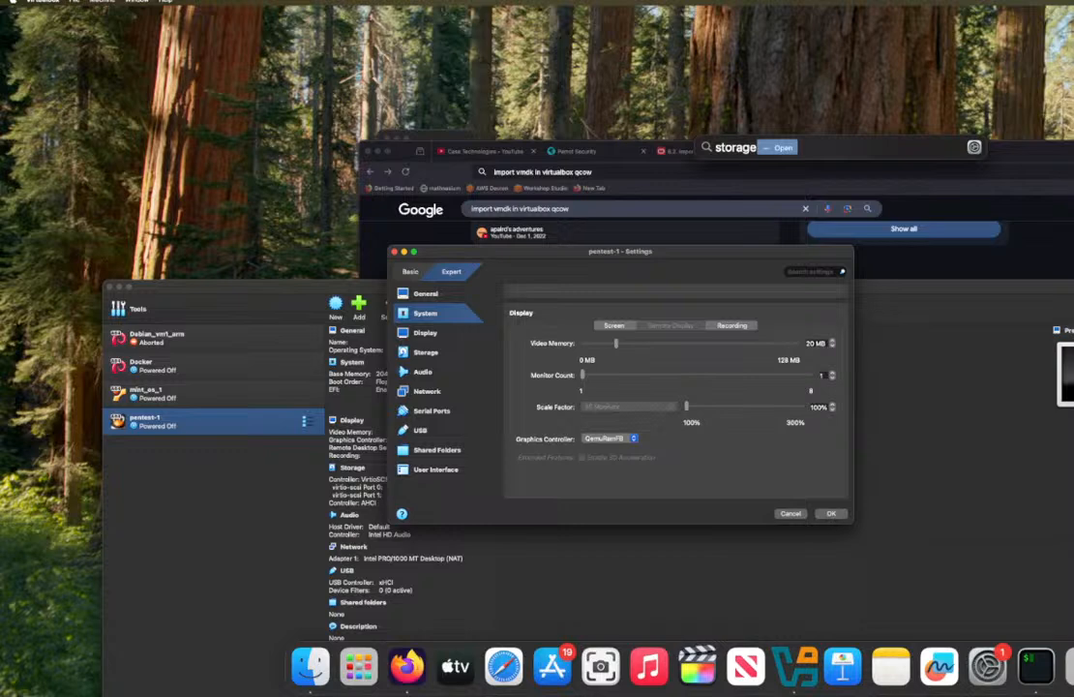
pyautogui.press('Return')
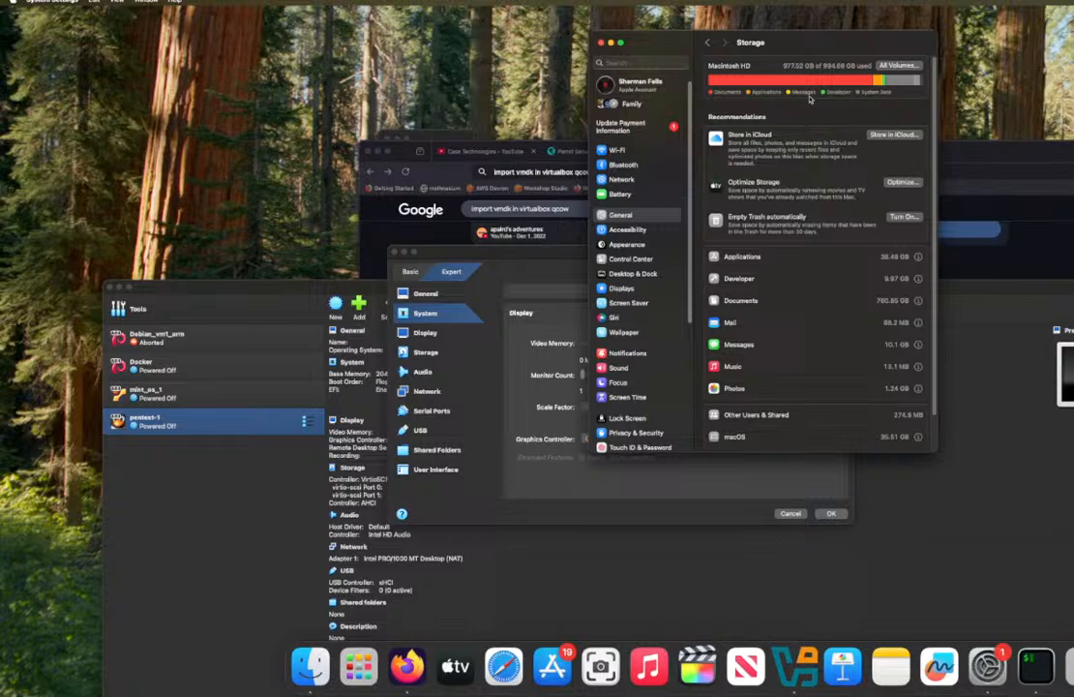
pyautogui.moveTo(808, 41); pyautogui.dragTo(1073, 215)
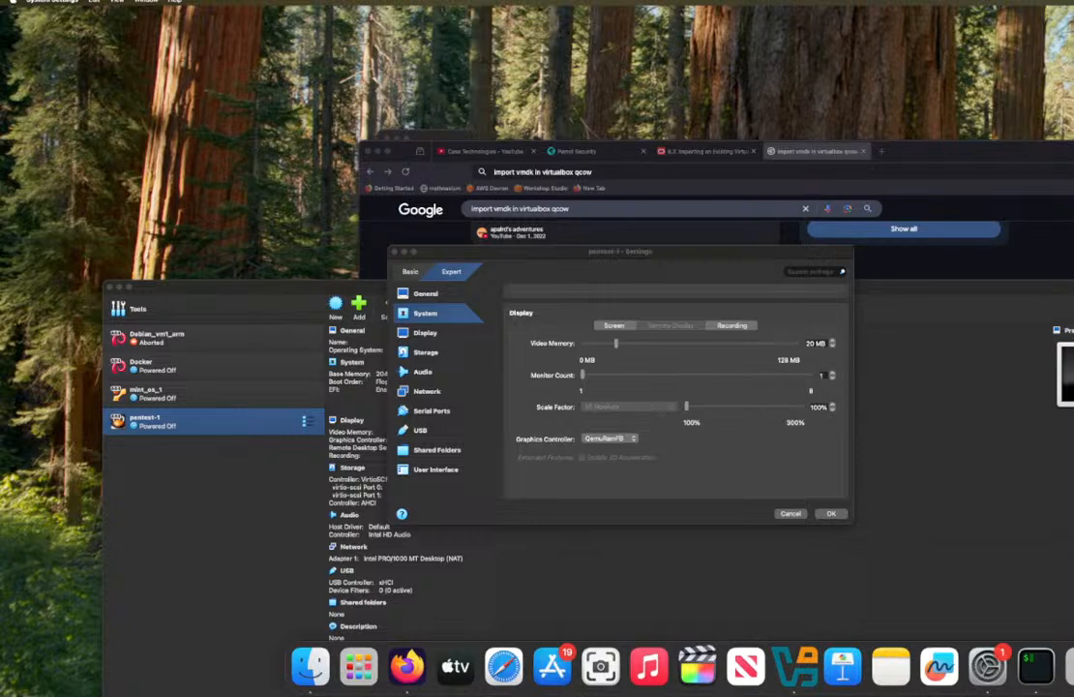
pyautogui.press('Escape')
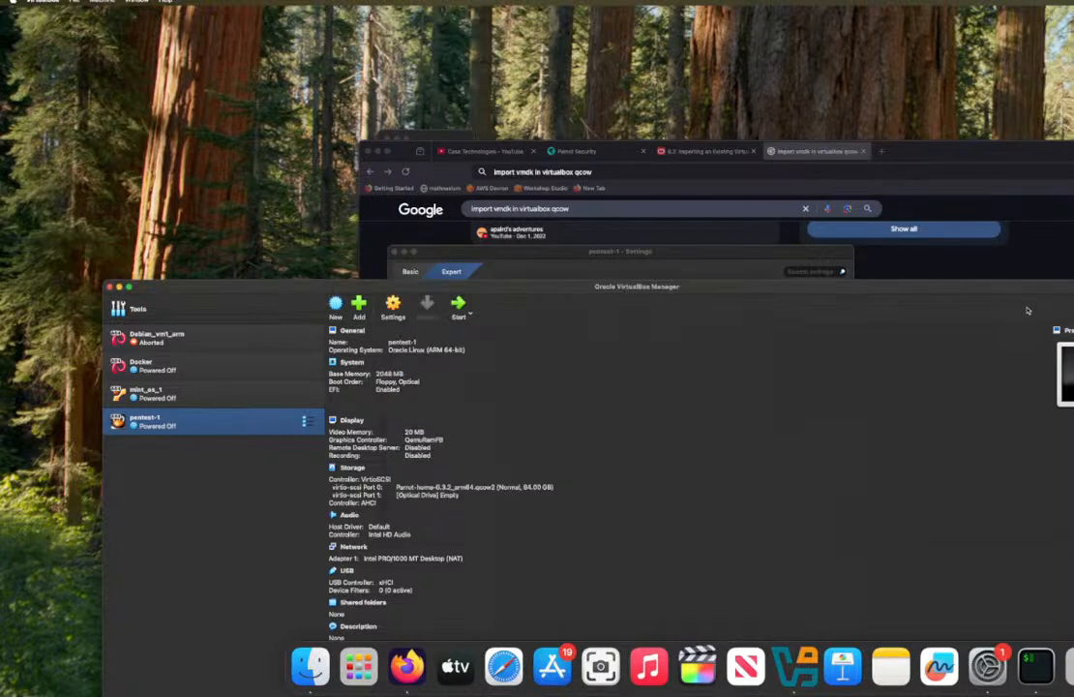
# Step: Switch to Firefox and search Google for "linuxmint arm64" in a new tab
pyautogui.click(800, 152)
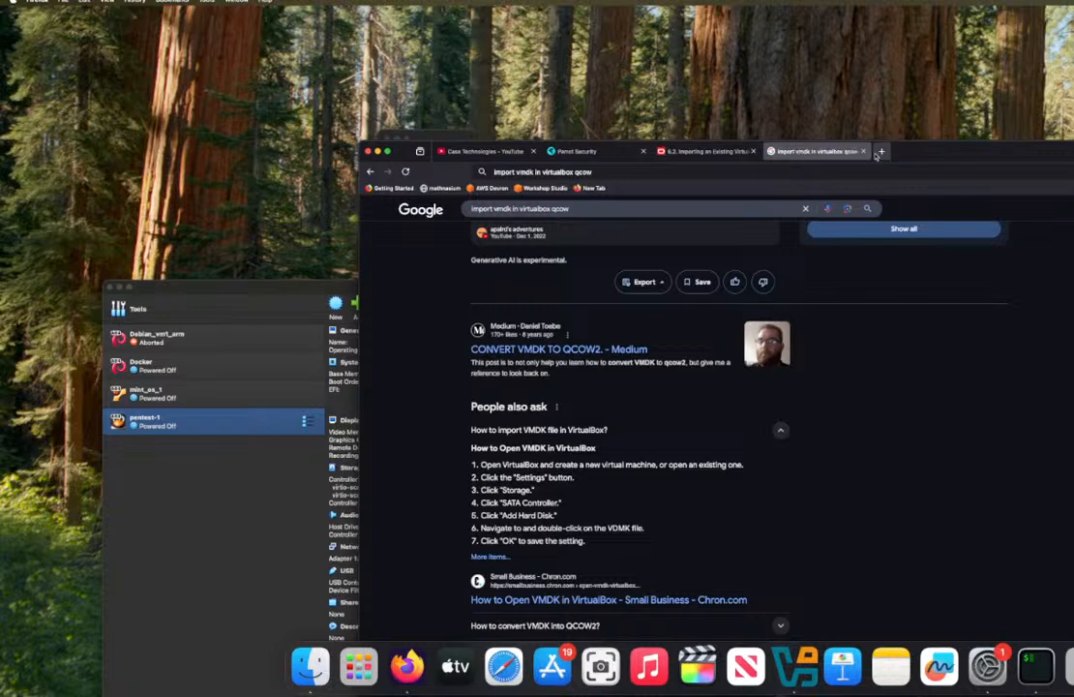
pyautogui.press('super+t')
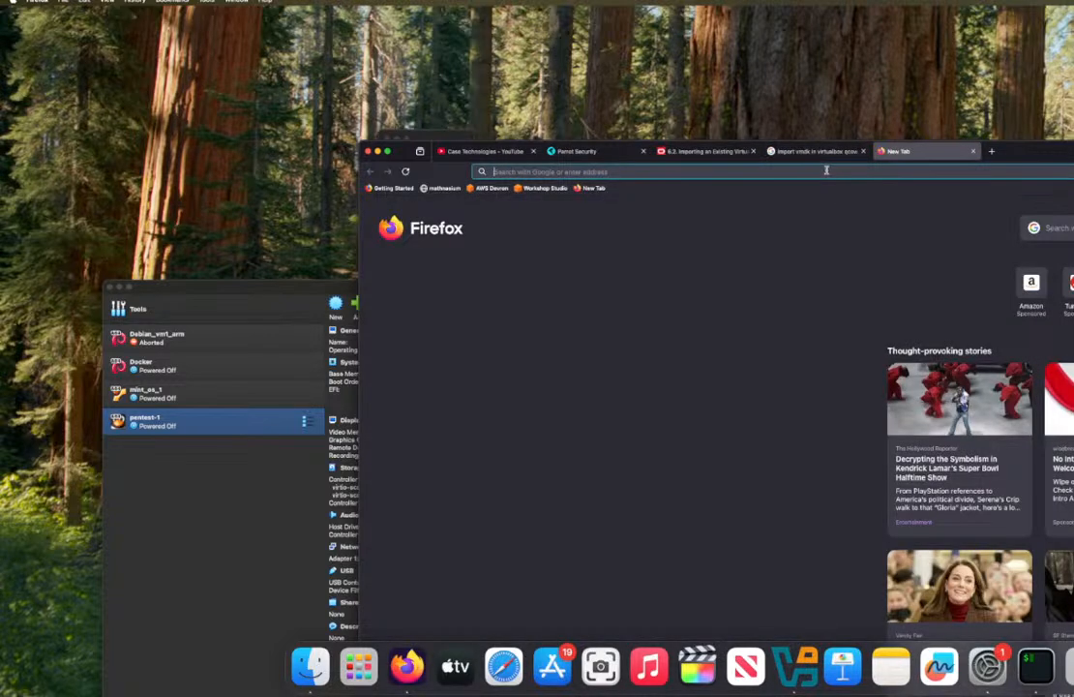
pyautogui.write('linuxmint')
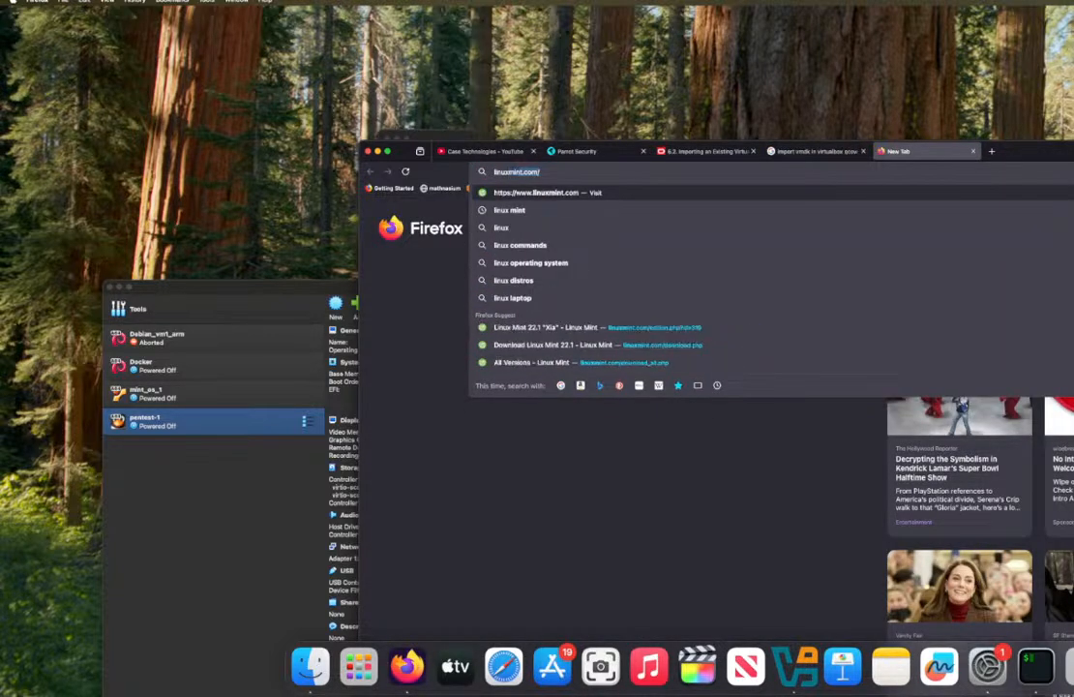
pyautogui.write(' amd')
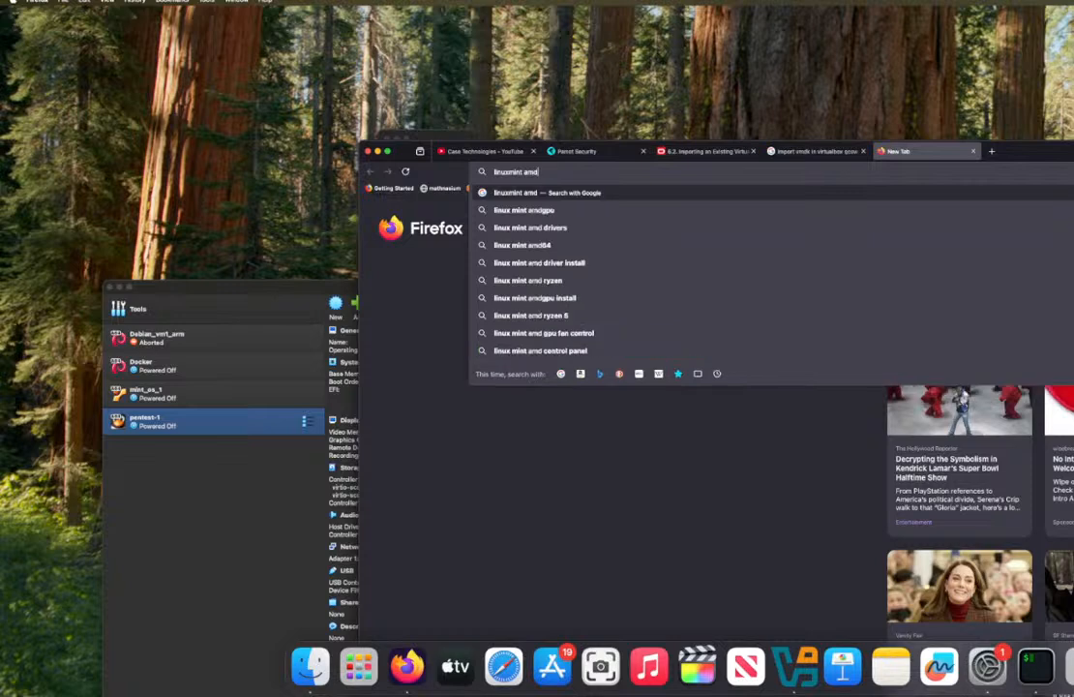
pyautogui.press('BackSpace')
pyautogui.press('BackSpace')
pyautogui.write('r')
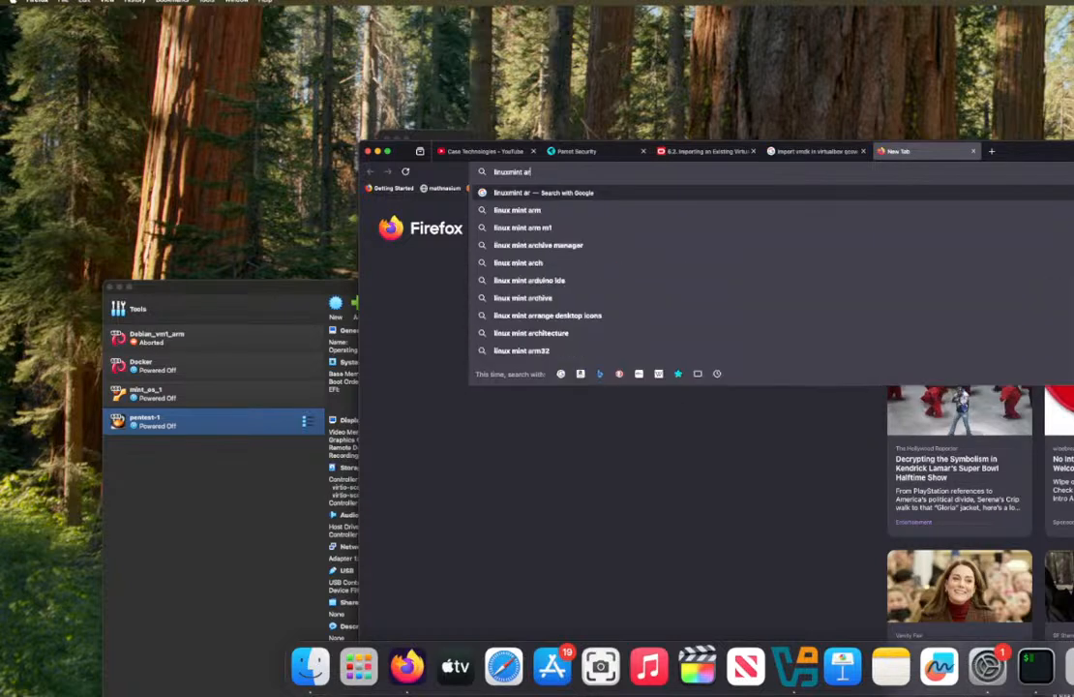
pyautogui.write('m6')
pyautogui.press('BackSpace')
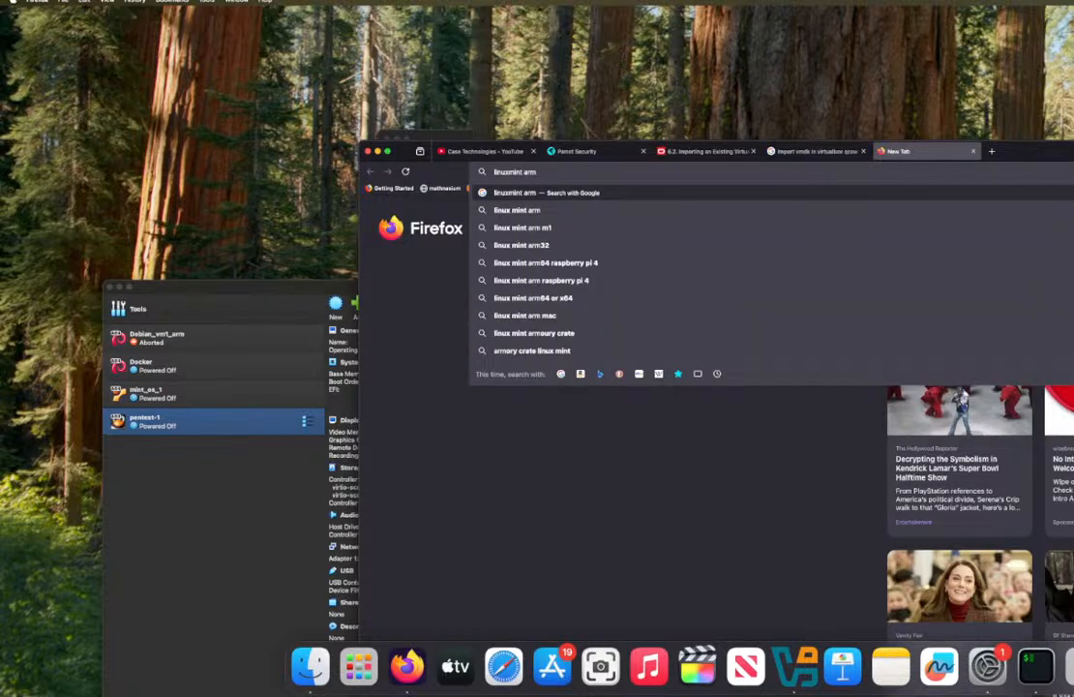
pyautogui.write('64')
pyautogui.press('Return')
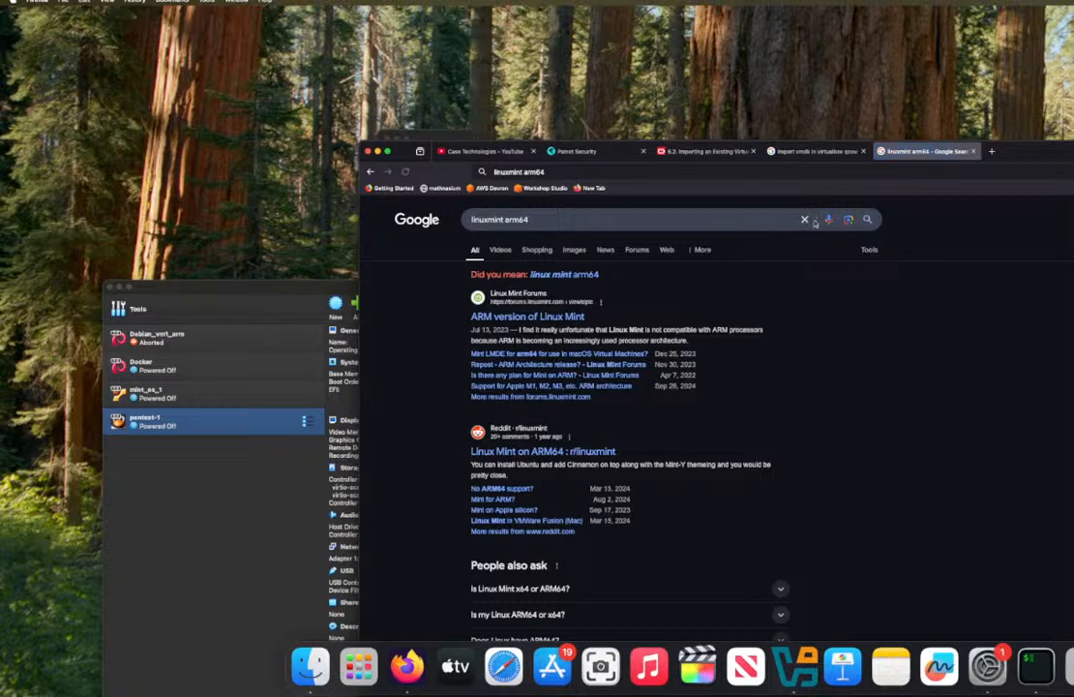
# Step: Open the "ARM version of Linux Mint" forum topic, read through its replies and return to the search results
pyautogui.click(571, 318)
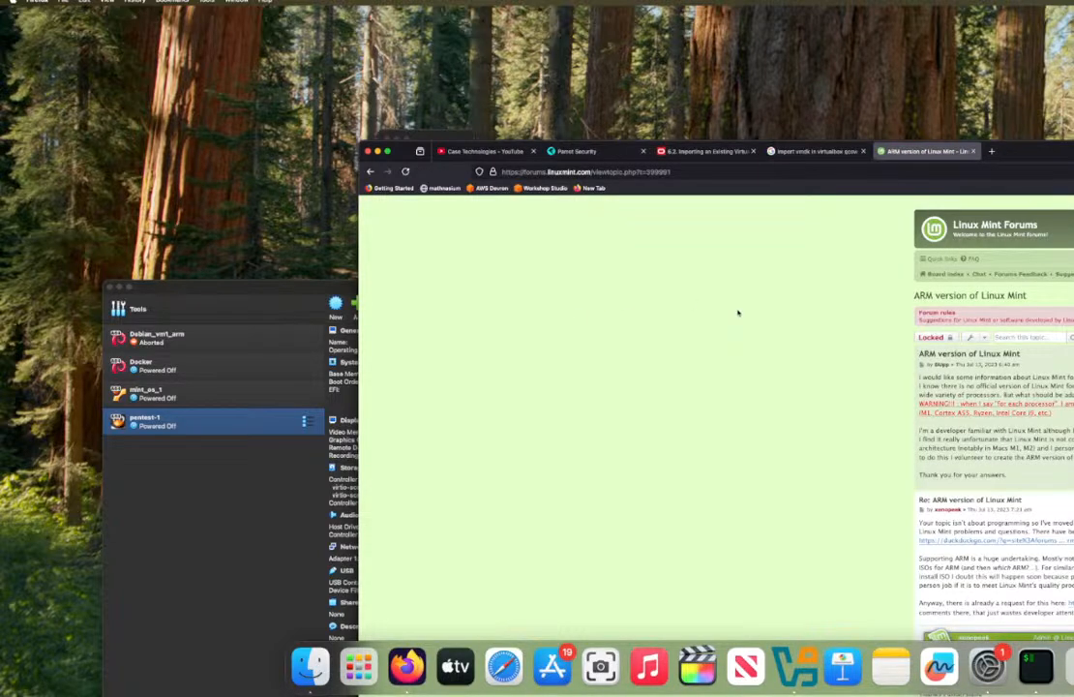
pyautogui.scroll(-5, 709, 215)
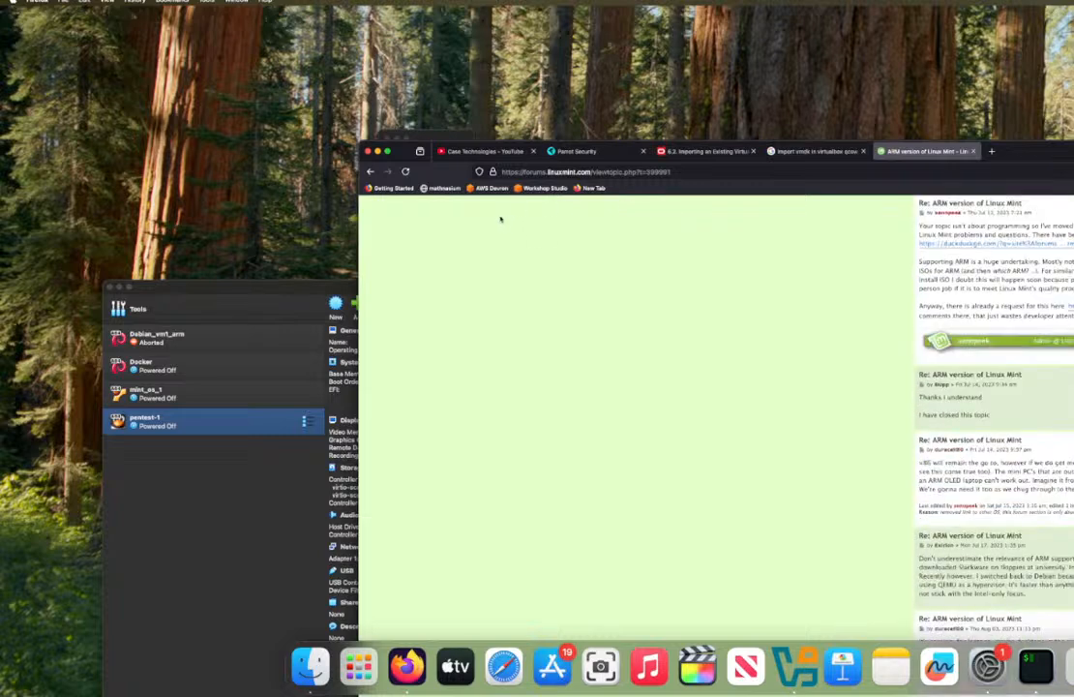
pyautogui.scroll(-2, 932, 245)
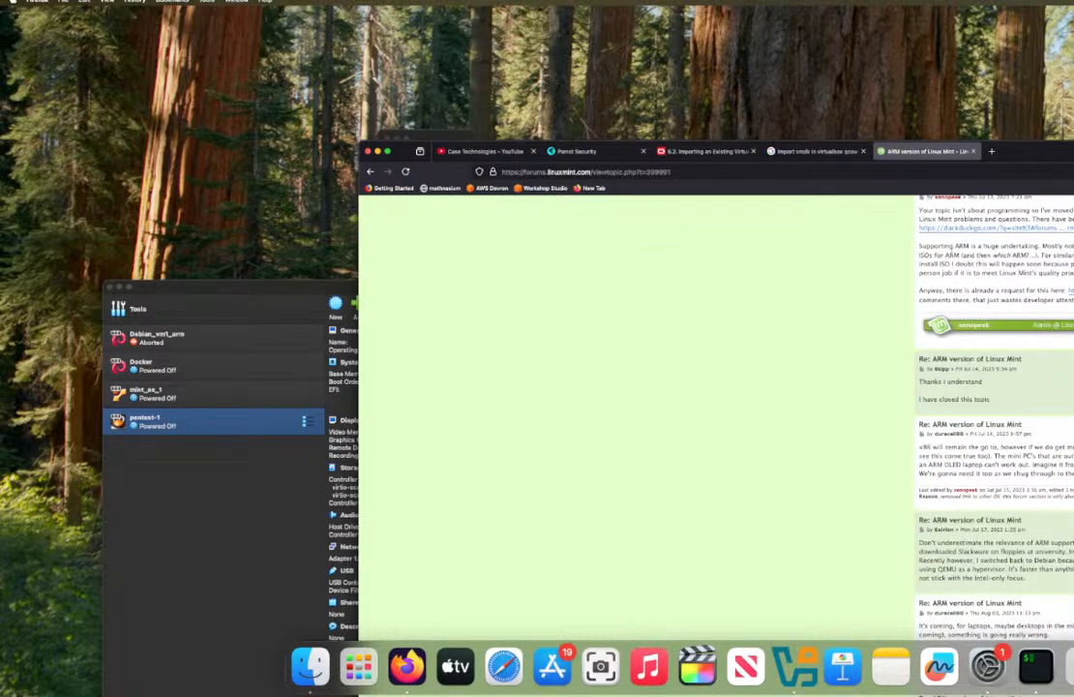
pyautogui.scroll(3, 952, 256)
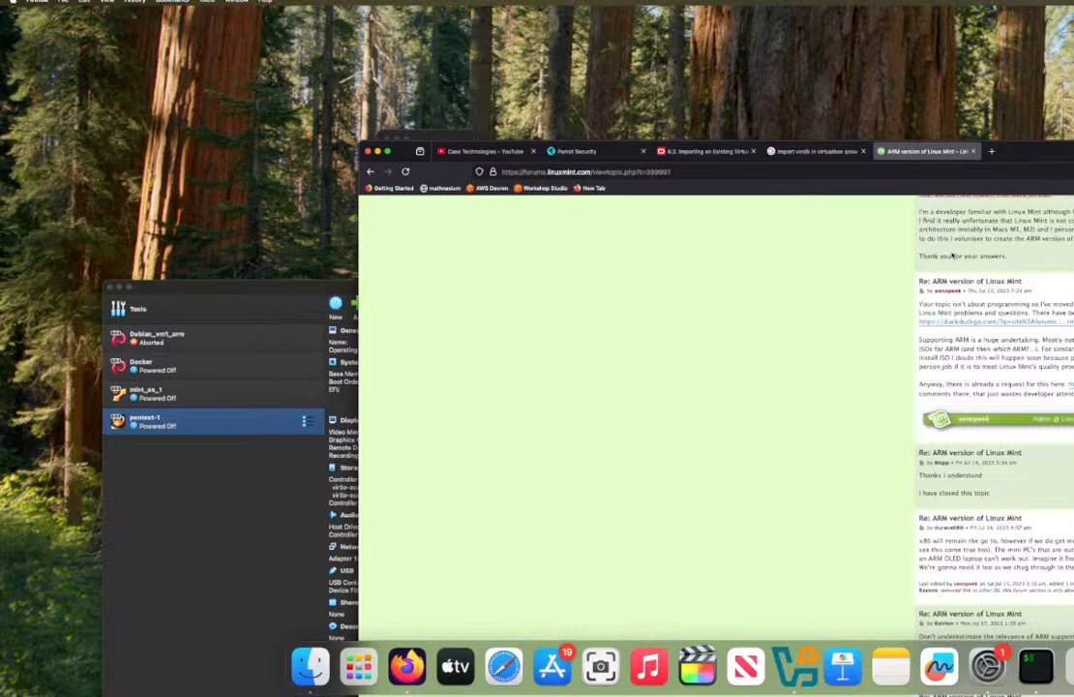
pyautogui.scroll(-10, 953, 255)
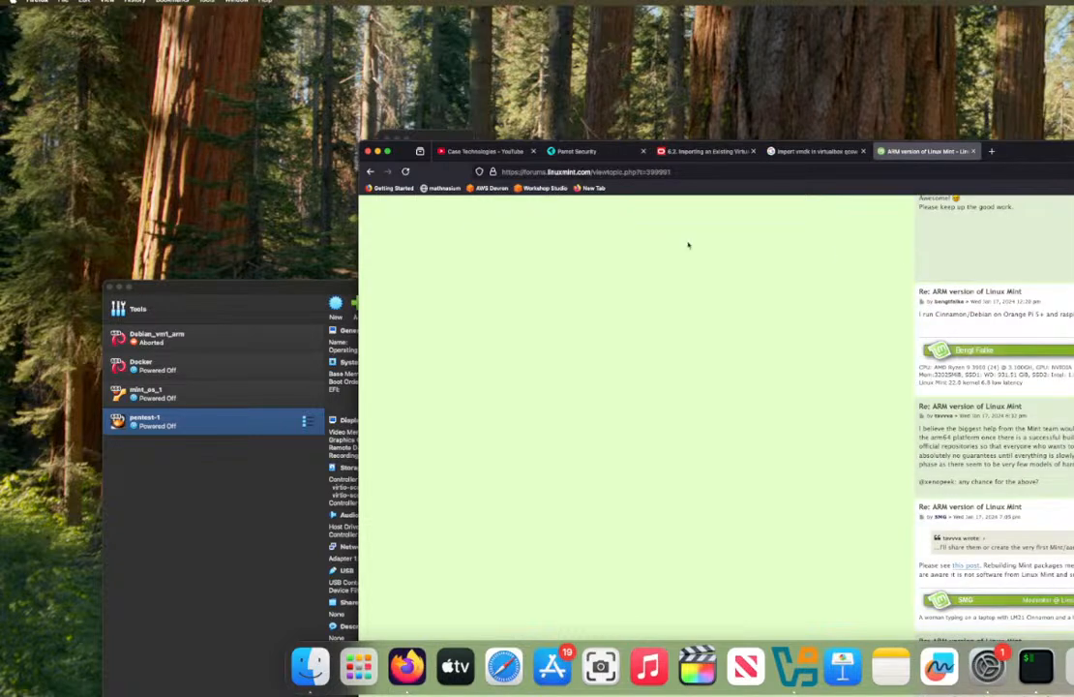
pyautogui.click(370, 171)
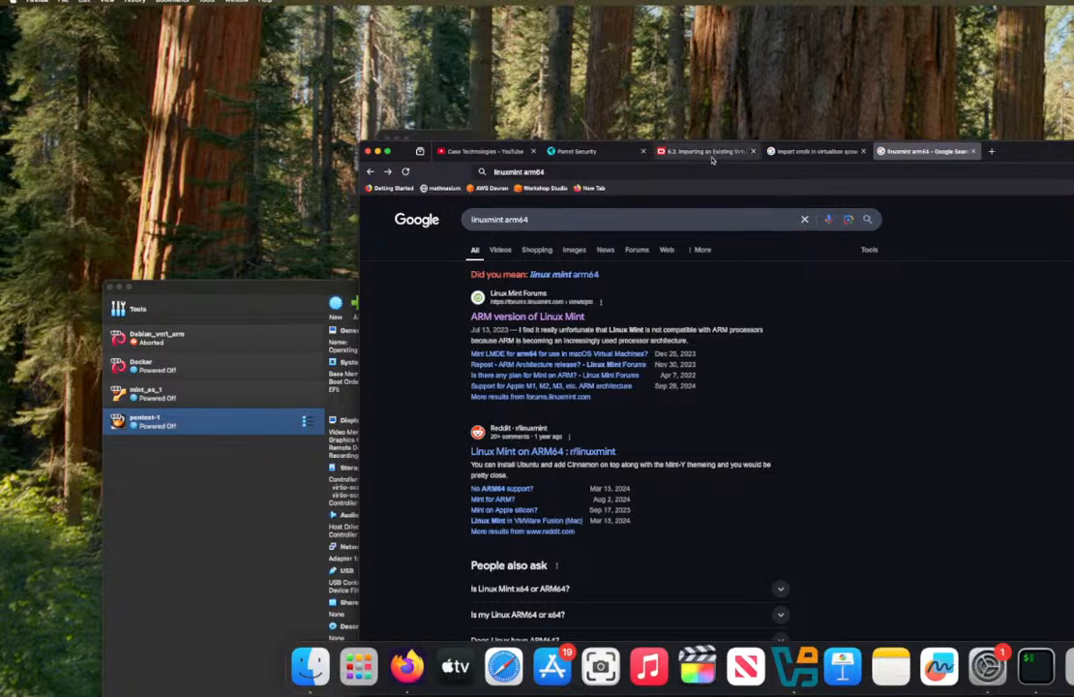
# Step: Check the other open pages, return to the Linux Mint search and search Google for "arm64 versions of linux" instead
pyautogui.click(599, 157)
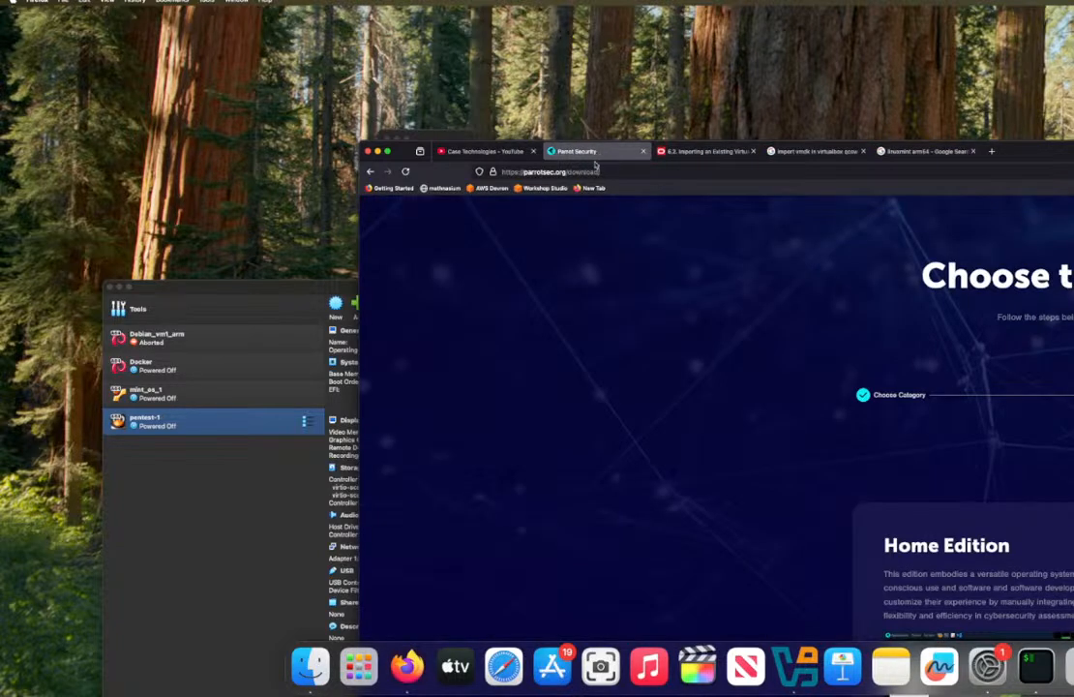
pyautogui.click(788, 153)
pyautogui.click(924, 151)
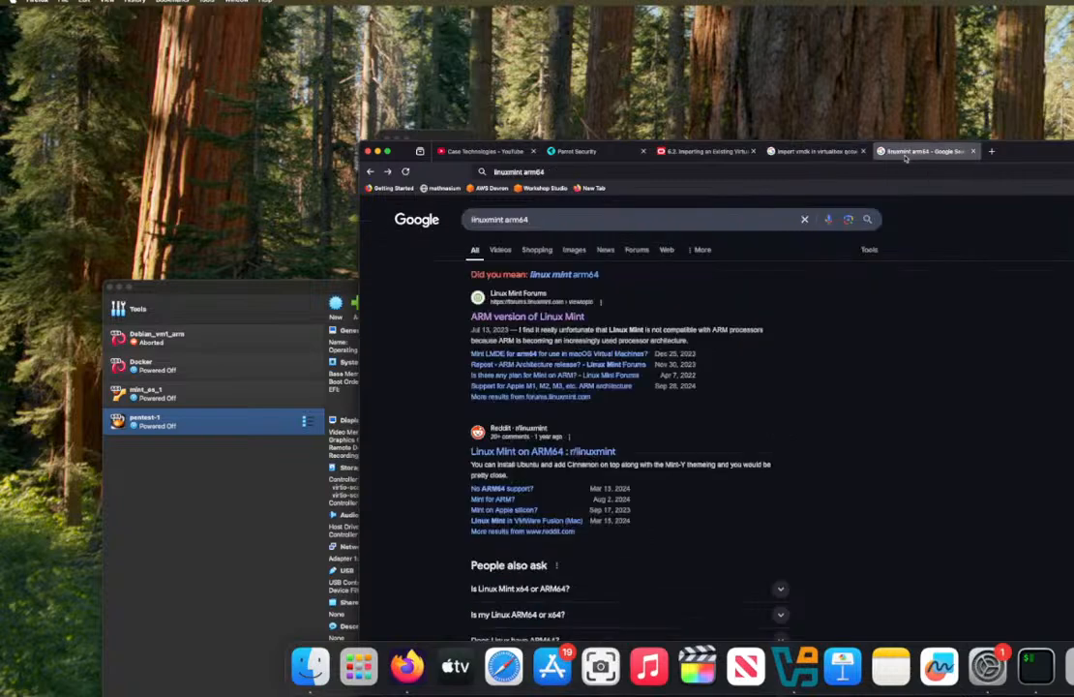
pyautogui.click(669, 219)
pyautogui.write('a')
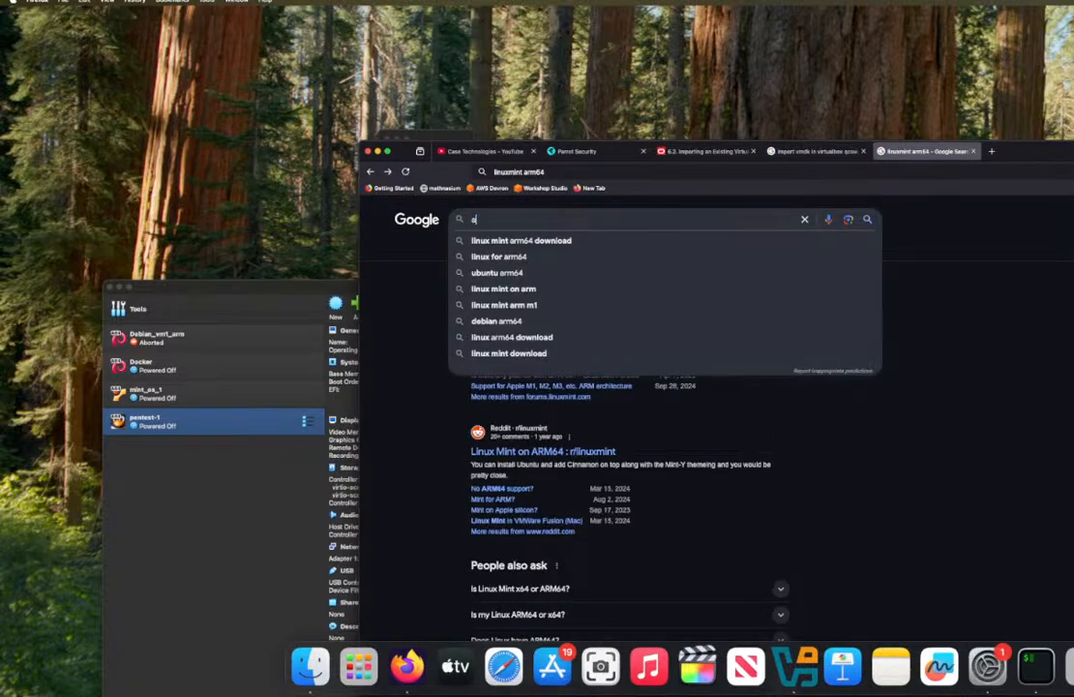
pyautogui.write('rm64 v')
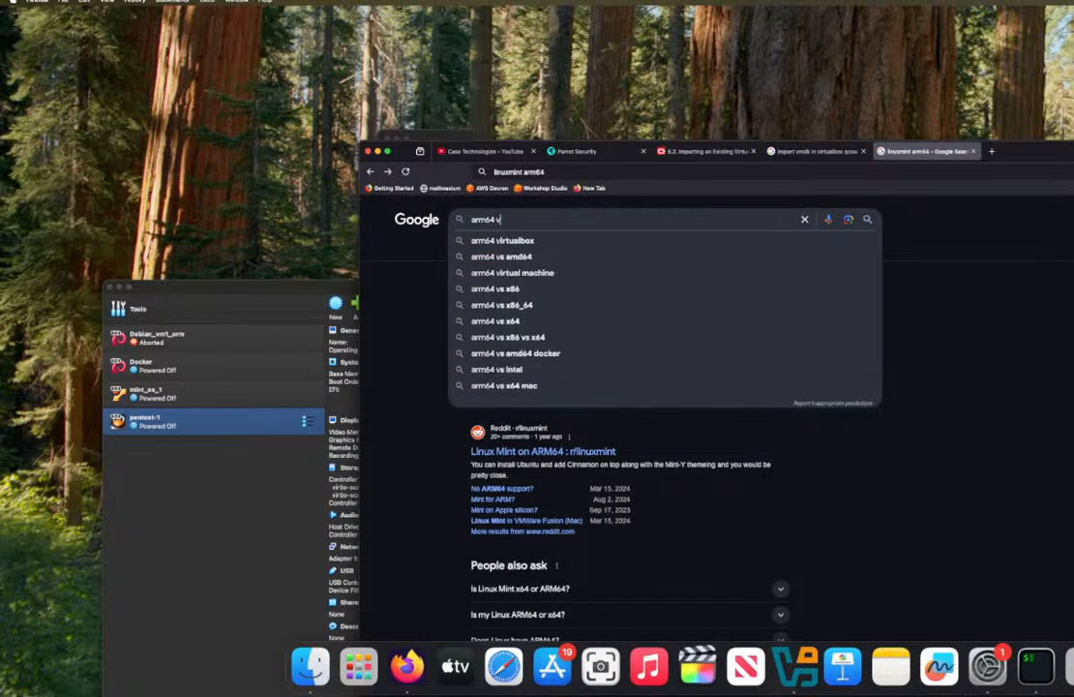
pyautogui.write('ersions of linux')
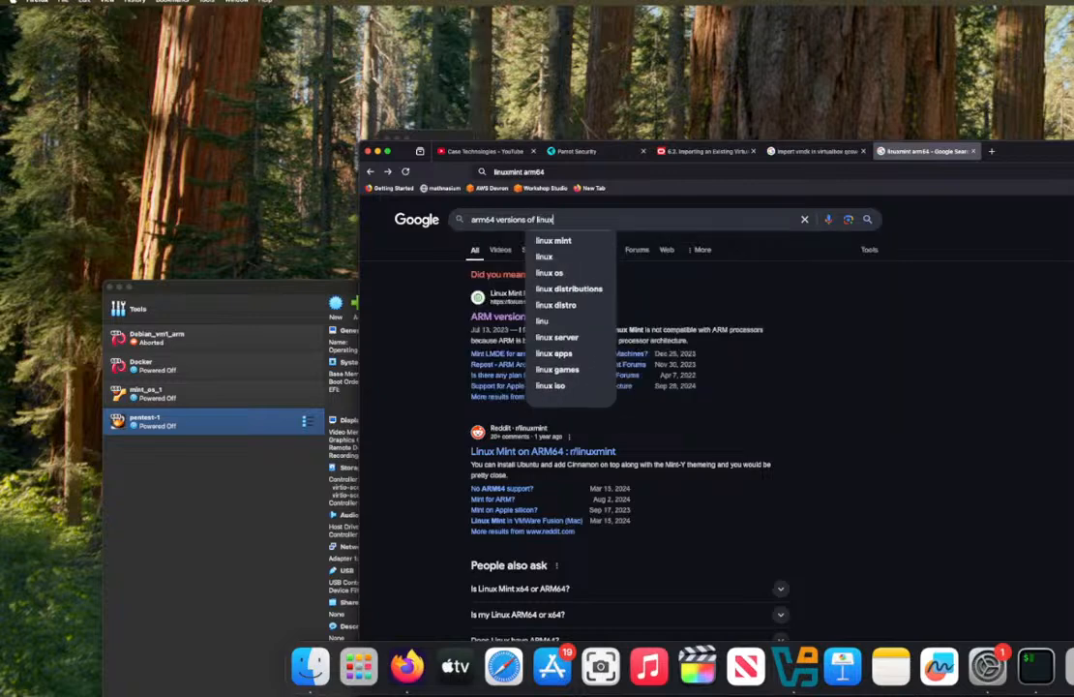
pyautogui.press('Return')
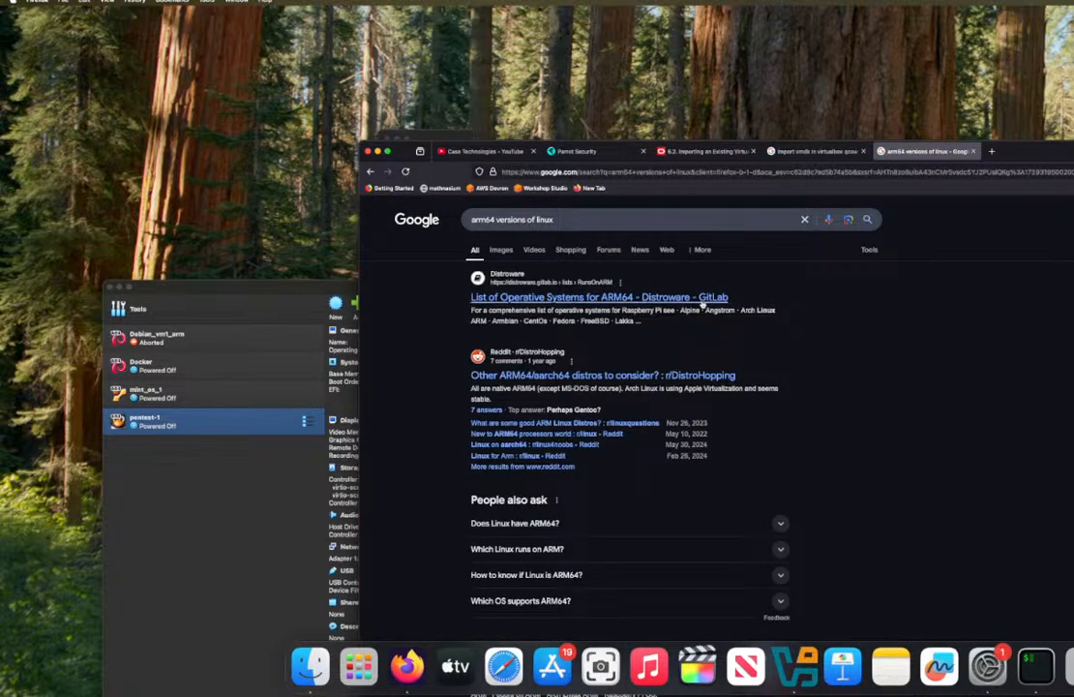
# Step: Look through the search results and open Distroware's "List of Operative Systems for ARM64" page
pyautogui.scroll(-3, 581, 315)
pyautogui.scroll(-5, 707, 323)
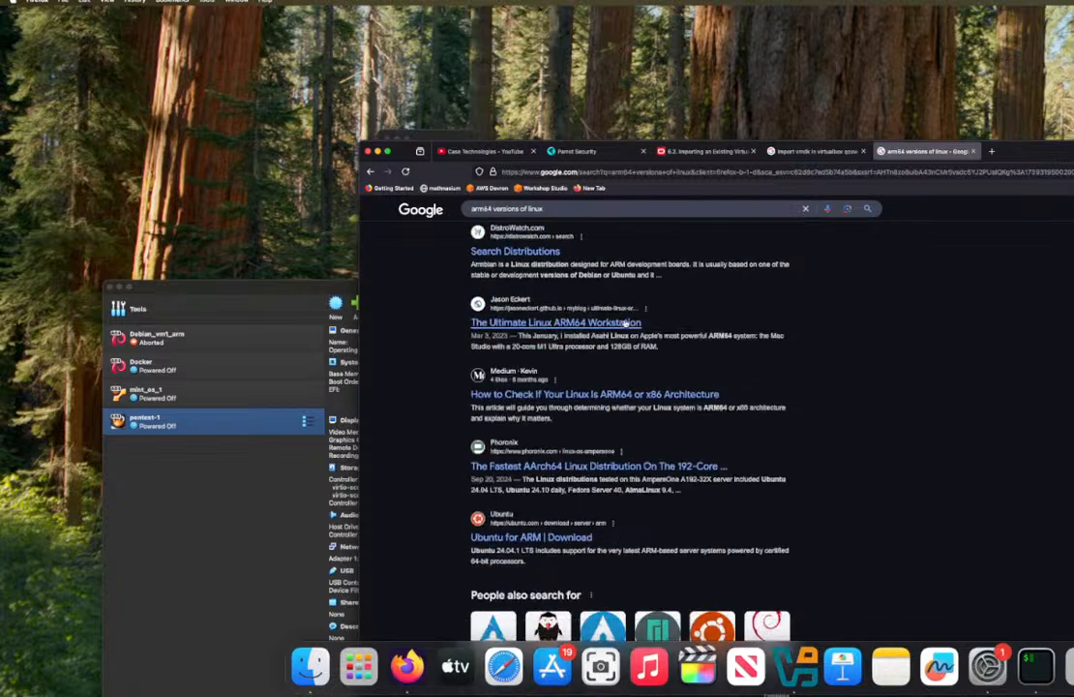
pyautogui.scroll(10, 677, 319)
pyautogui.click(586, 303)
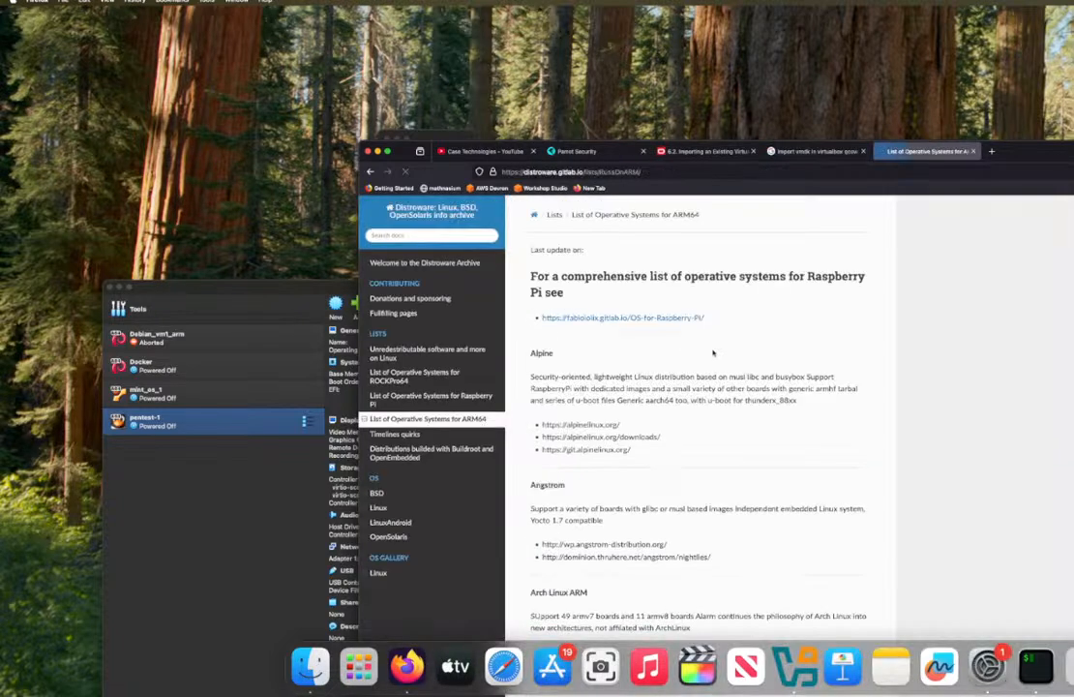
# Step: Examine the ARM64 operating system entries on the Distroware page, from Alpine and Arch Linux ARM through OpenBSD
pyautogui.scroll(-1, 712, 354)
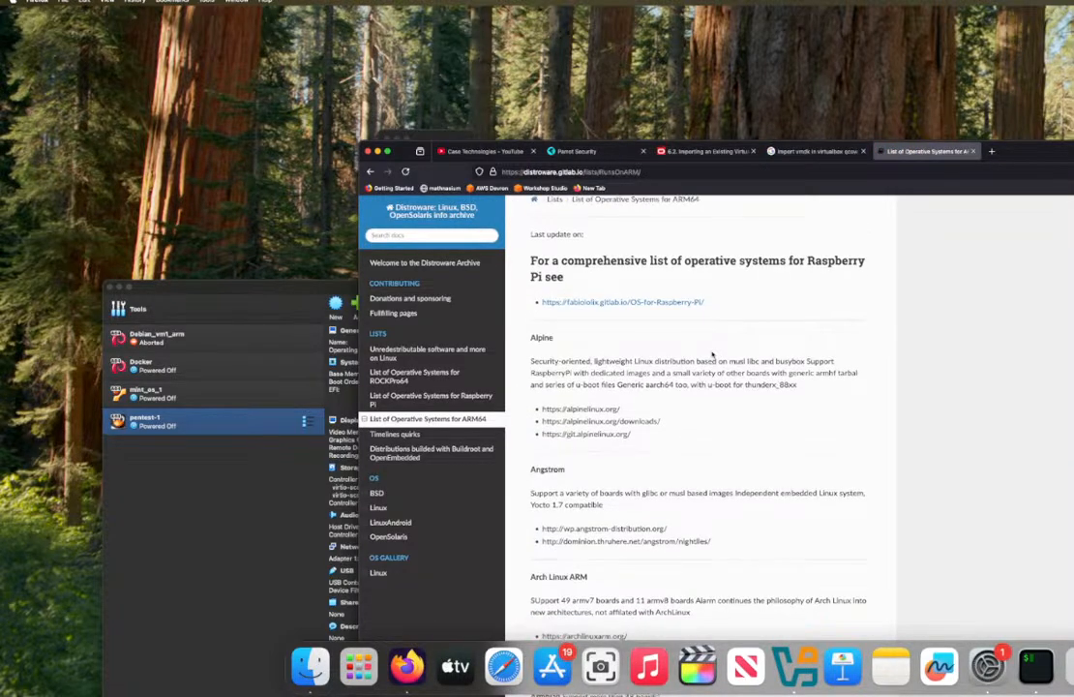
pyautogui.scroll(-3, 712, 354)
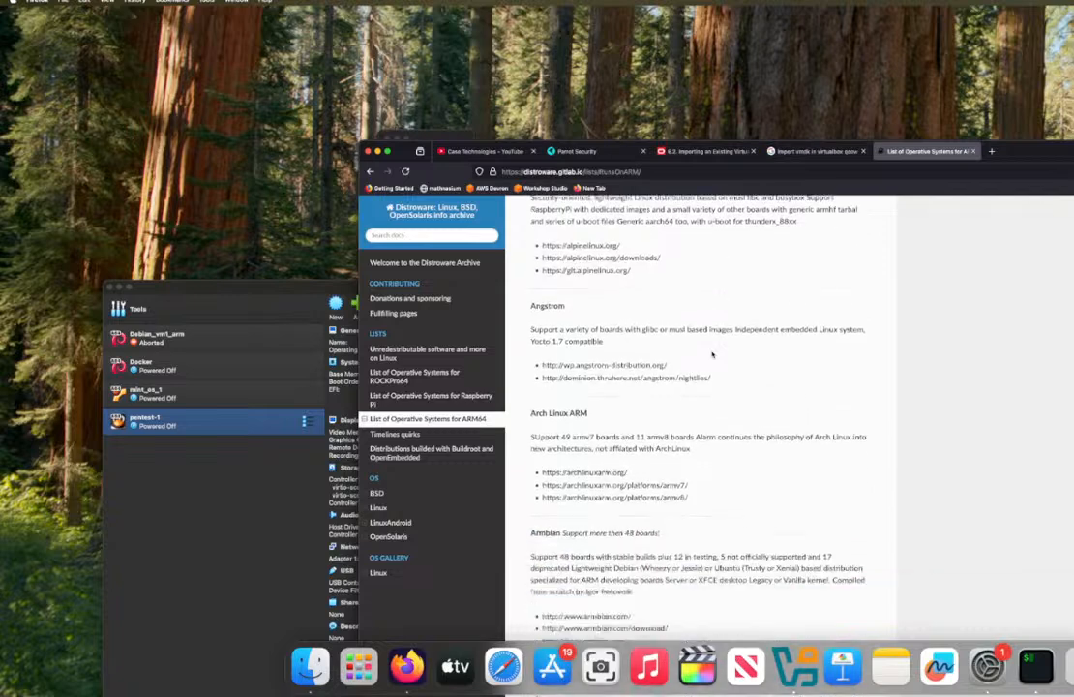
pyautogui.scroll(-6, 712, 354)
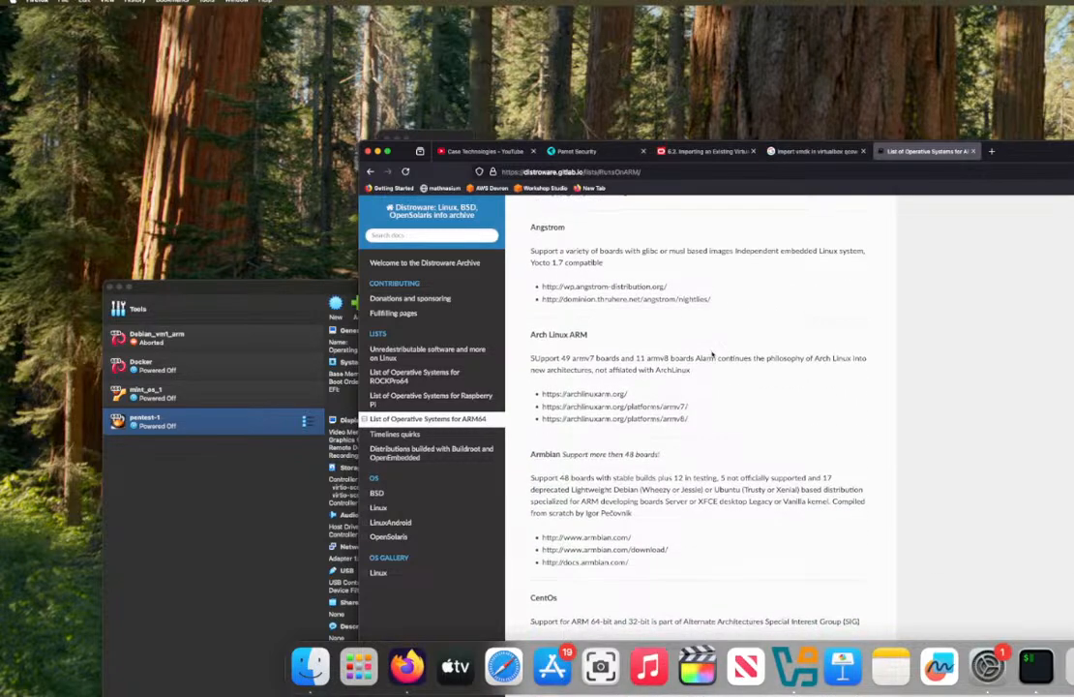
pyautogui.scroll(-1, 712, 350)
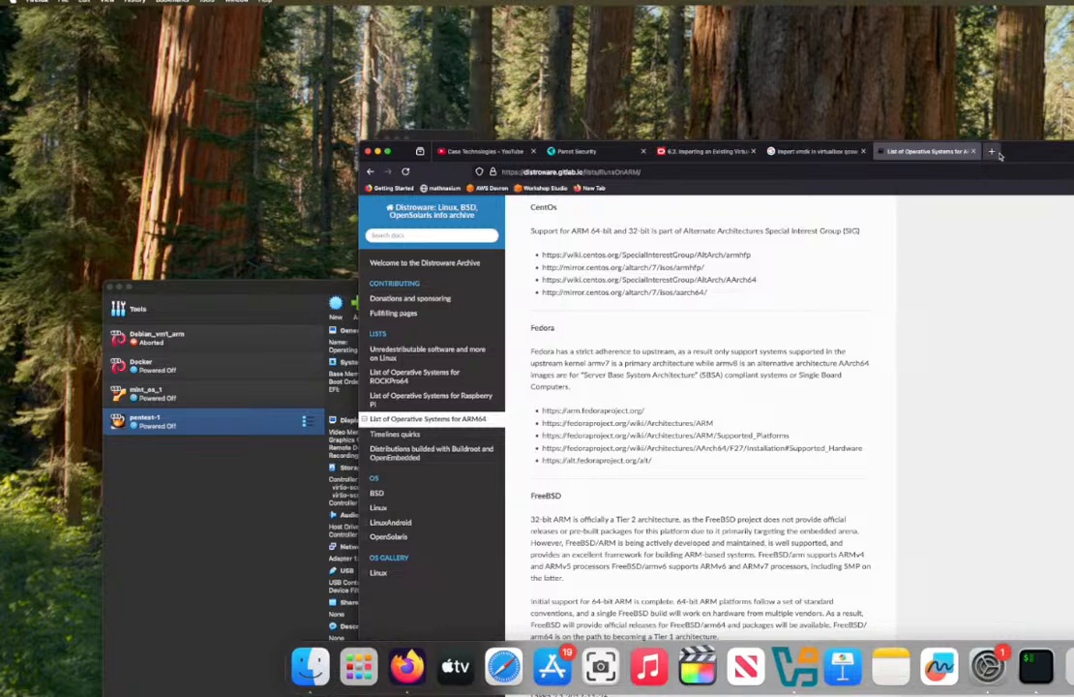
pyautogui.scroll(-10, 870, 345)
pyautogui.scroll(5, 870, 344)
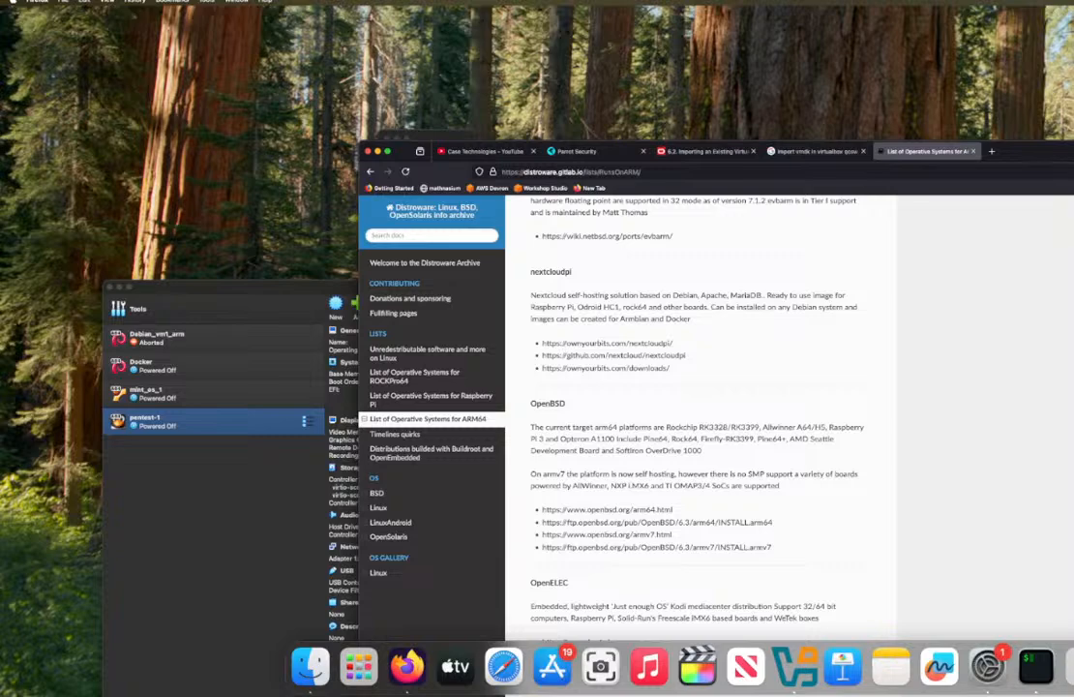
pyautogui.scroll(-10, 750, 538)
pyautogui.scroll(10, 750, 538)
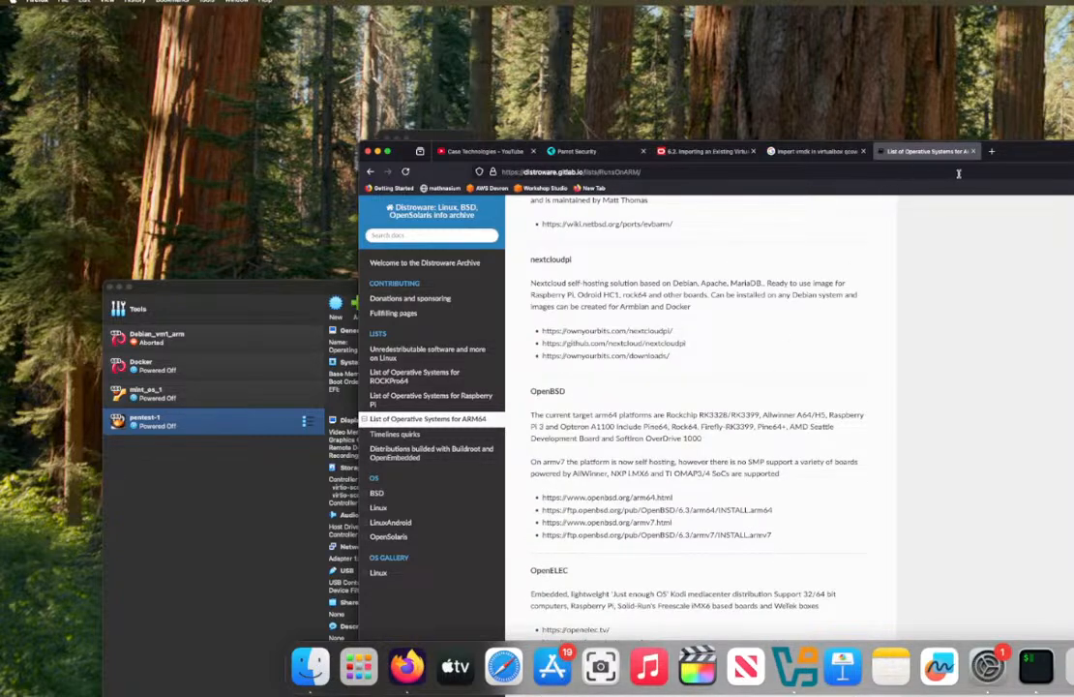
# Step: Search Google for "rocky arm64" on a new page and open the Rocky Linux download page from the results
pyautogui.click(987, 152)
pyautogui.write('roc')
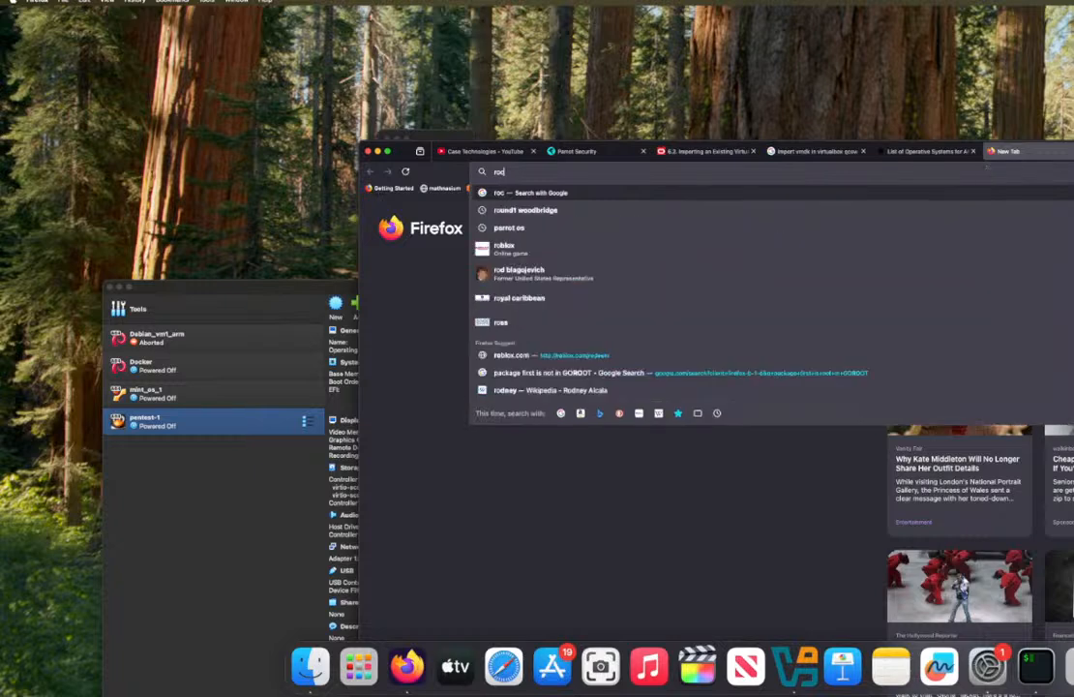
pyautogui.write('ky arm')
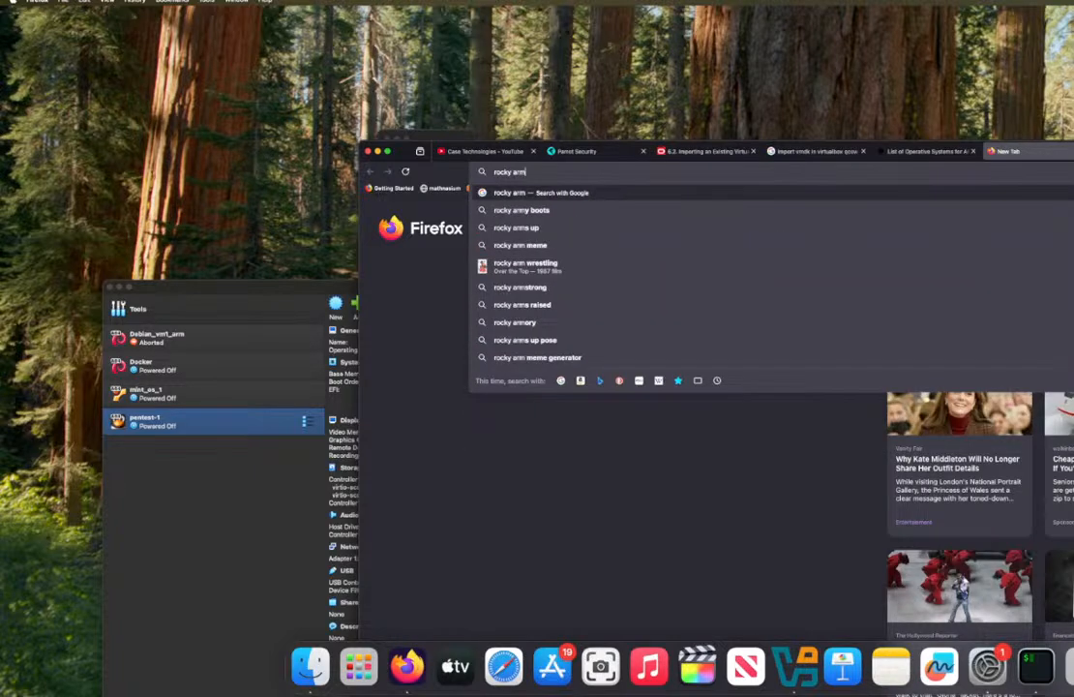
pyautogui.write('64')
pyautogui.press('Return')
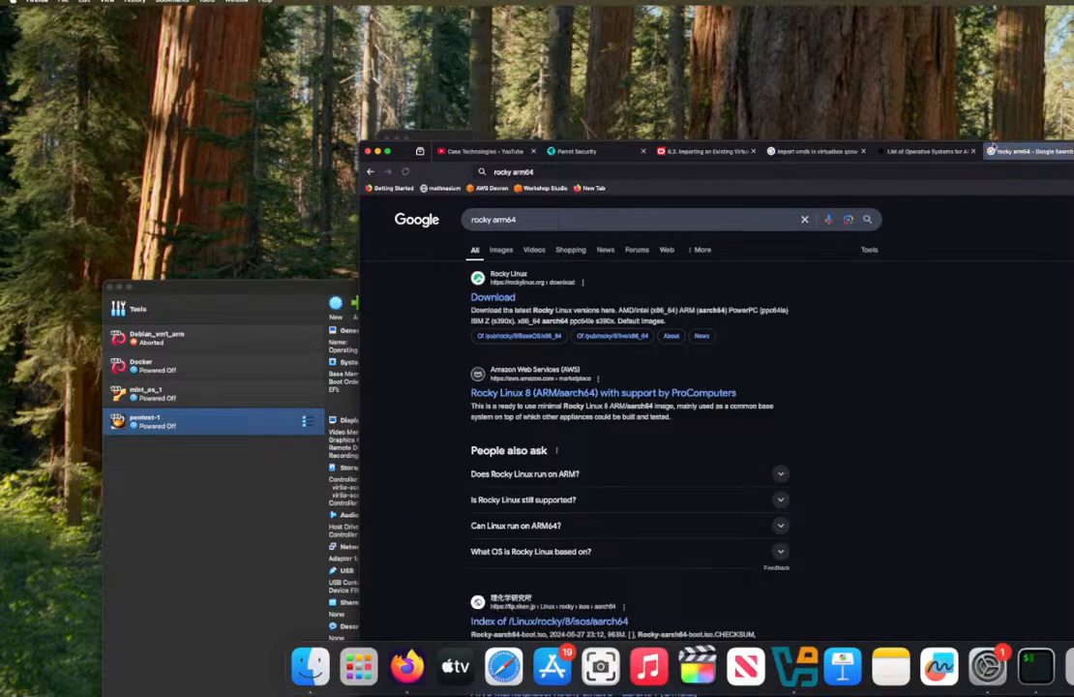
pyautogui.click(492, 298)
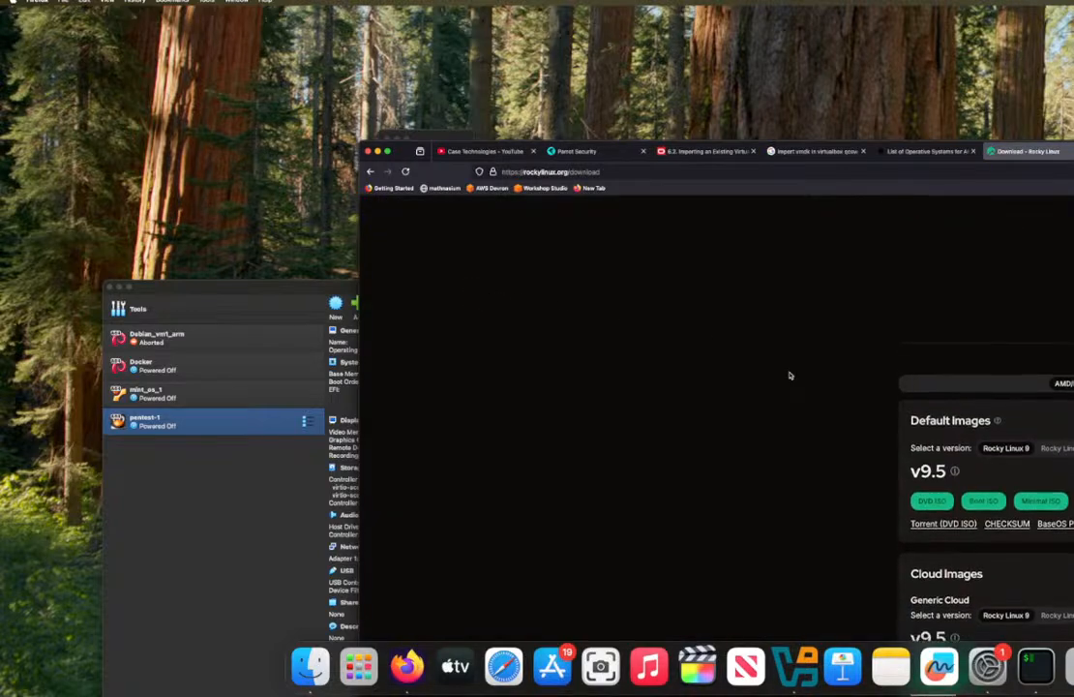
# Step: Download the Rocky Linux 9.5 Minimal ISO for ARM (aarch64) and reposition the browser window so the whole page fits on screen
pyautogui.scroll(-1, 790, 376)
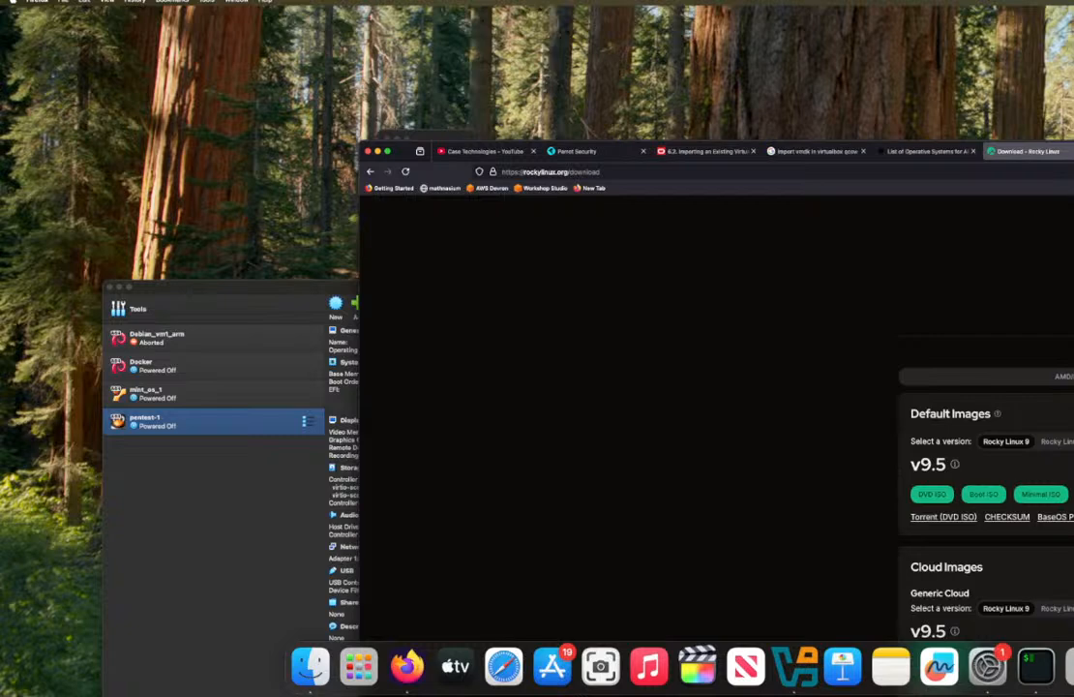
pyautogui.scroll(-4, 985, 417)
pyautogui.scroll(5, 985, 417)
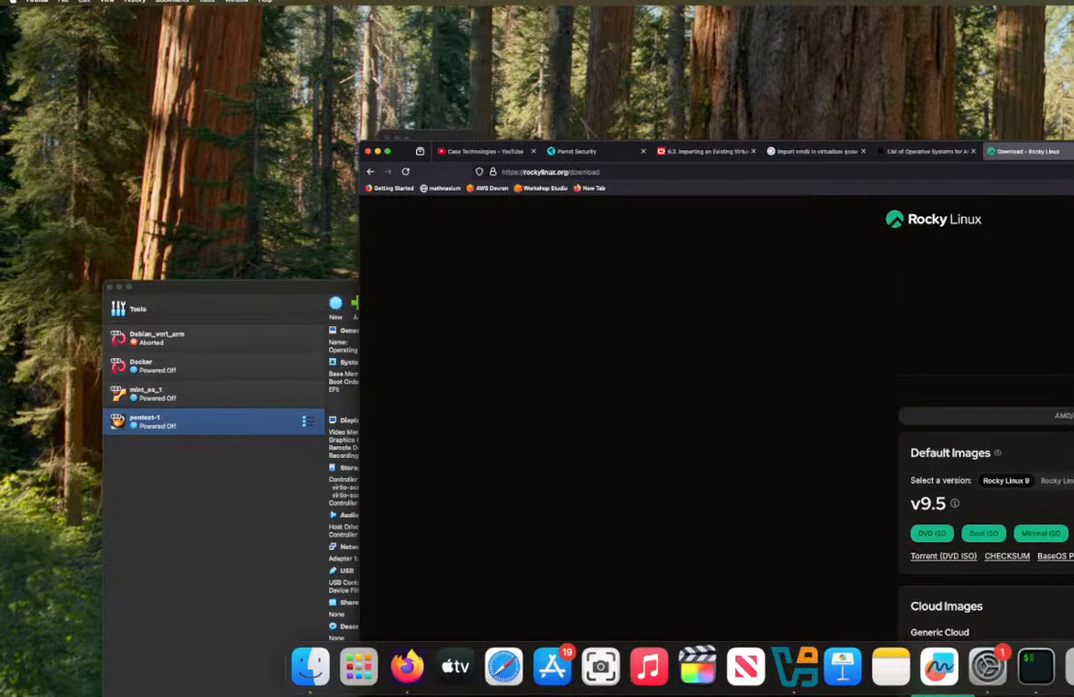
pyautogui.scroll(-6, 1027, 435)
pyautogui.scroll(3, 1027, 435)
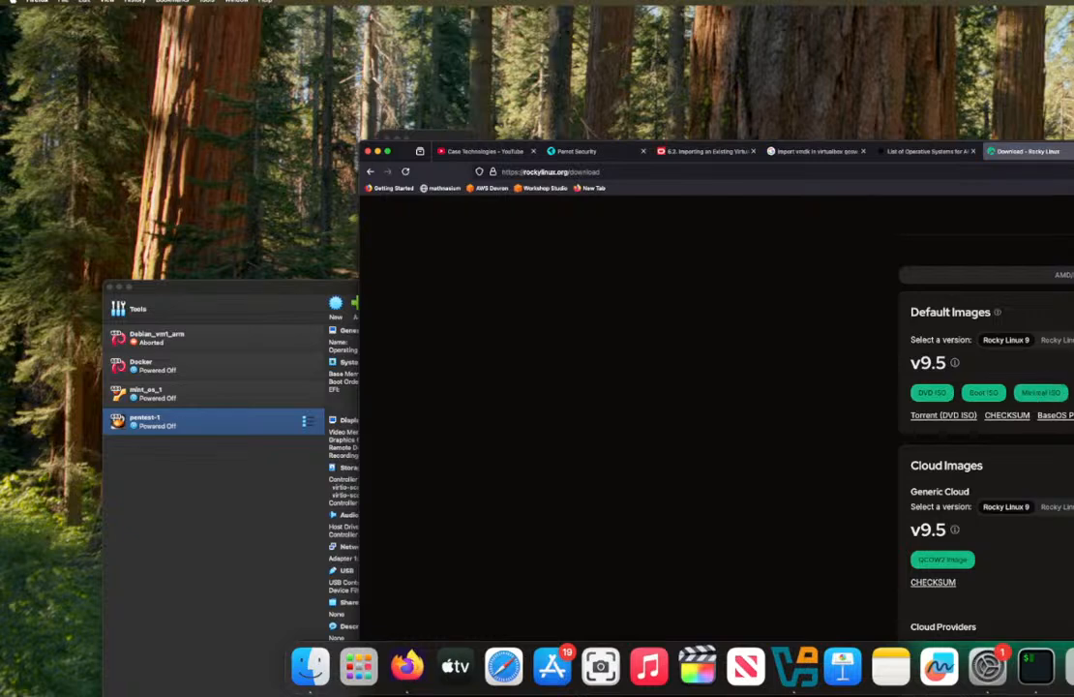
pyautogui.moveTo(1073, 157); pyautogui.dragTo(488, 155)
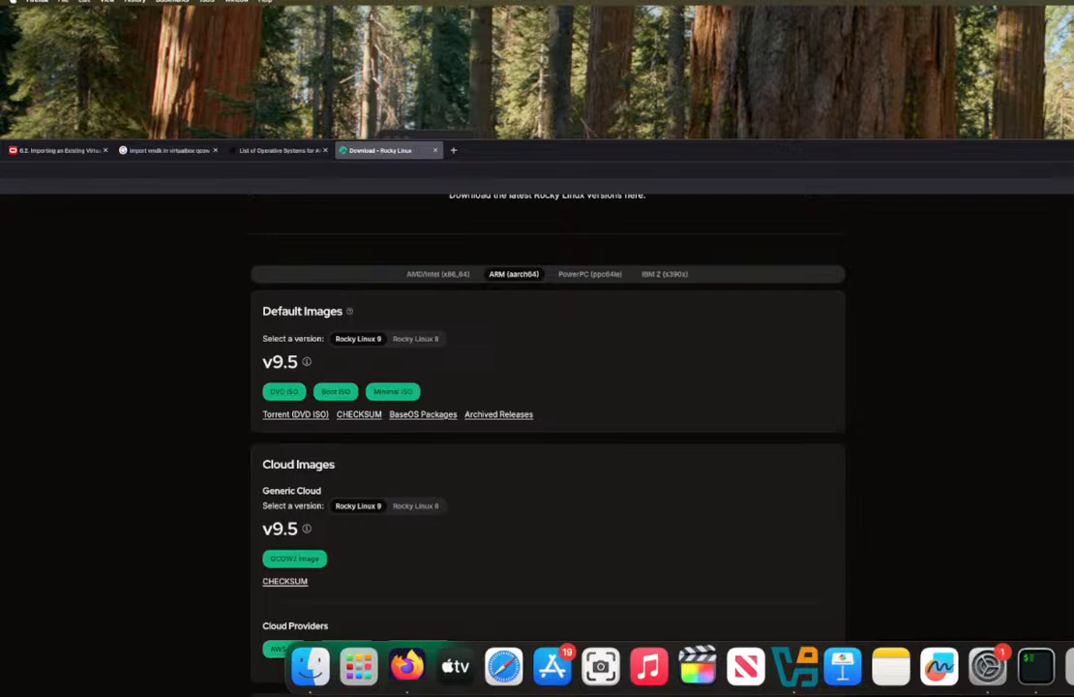
pyautogui.moveTo(1073, 202); pyautogui.dragTo(579, 172)
pyautogui.moveTo(468, 149); pyautogui.dragTo(907, 47)
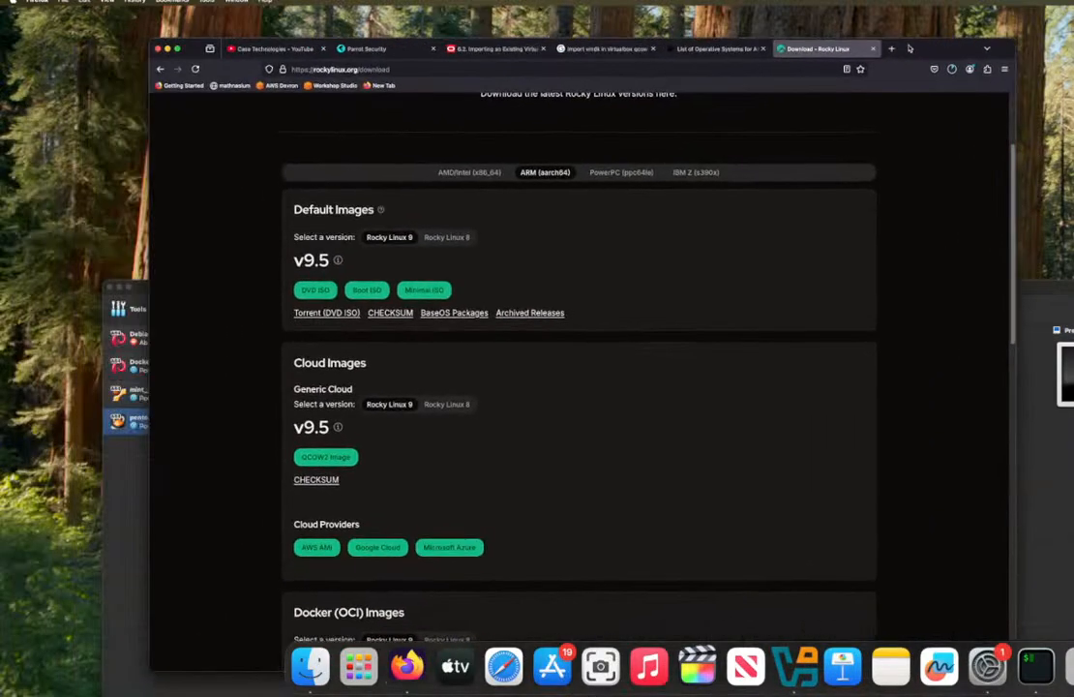
# Step: Monitor the progress of the Rocky-9.5-aarch64-minimal.iso download and revisit the "import vmdk in virtualbox qcow" search results
pyautogui.click(952, 70)
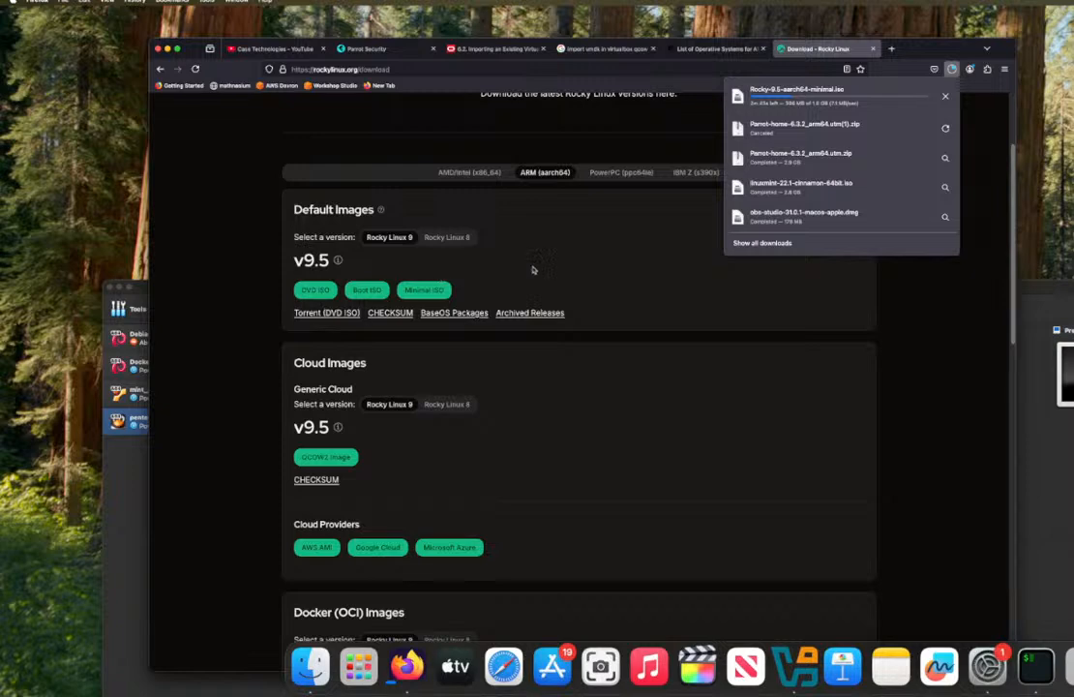
pyautogui.click(121, 418)
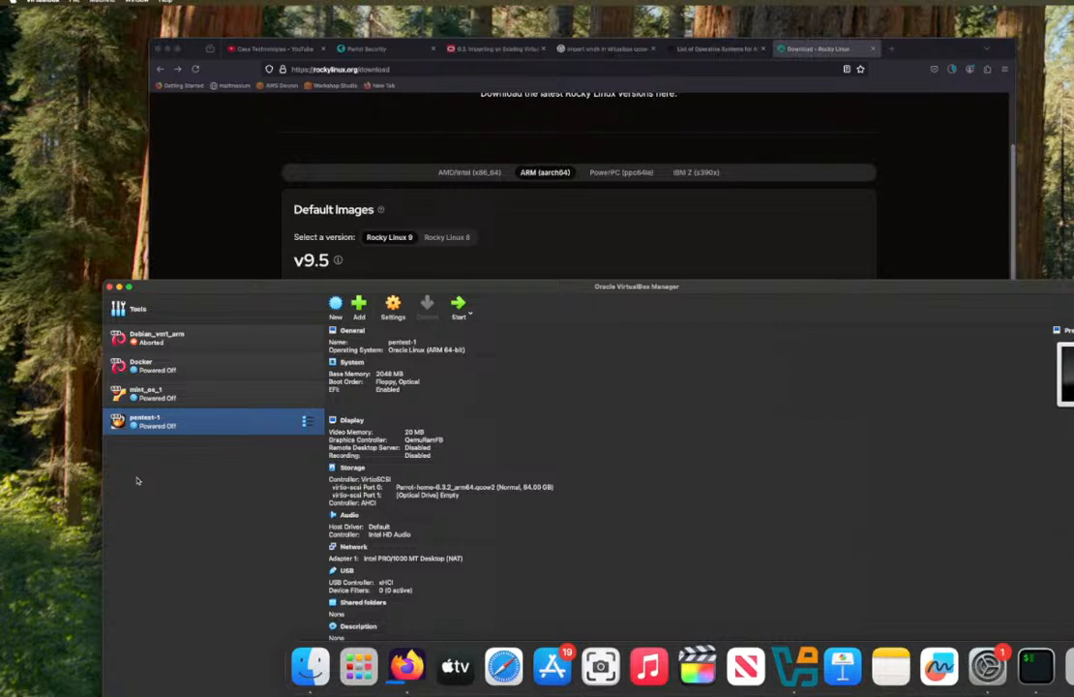
pyautogui.click(565, 124)
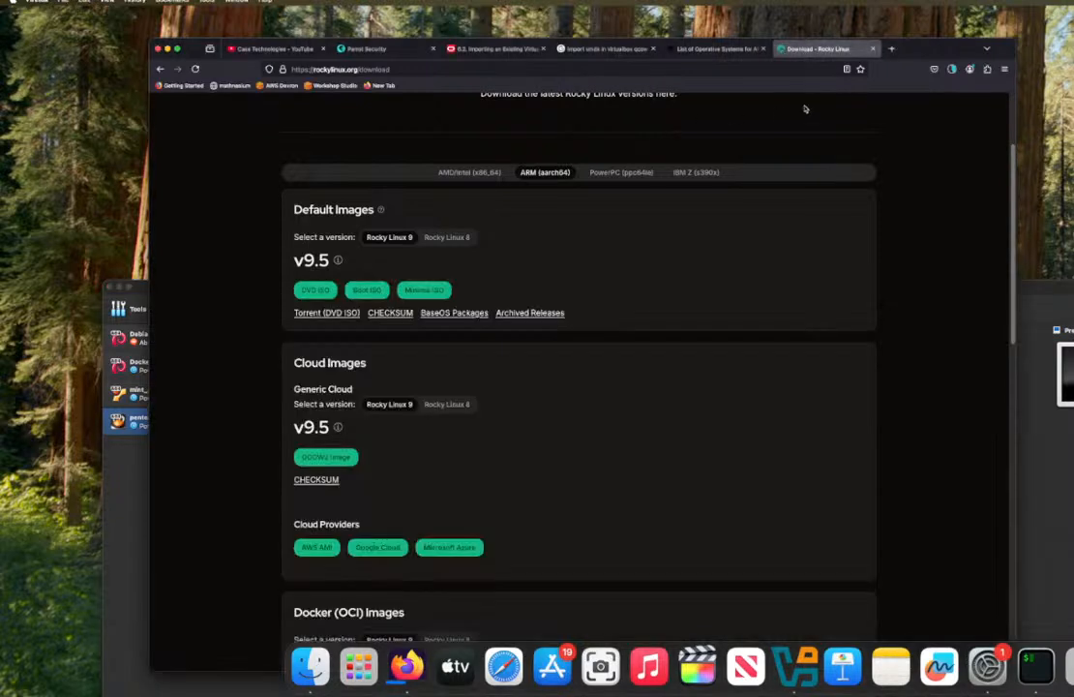
pyautogui.click(952, 70)
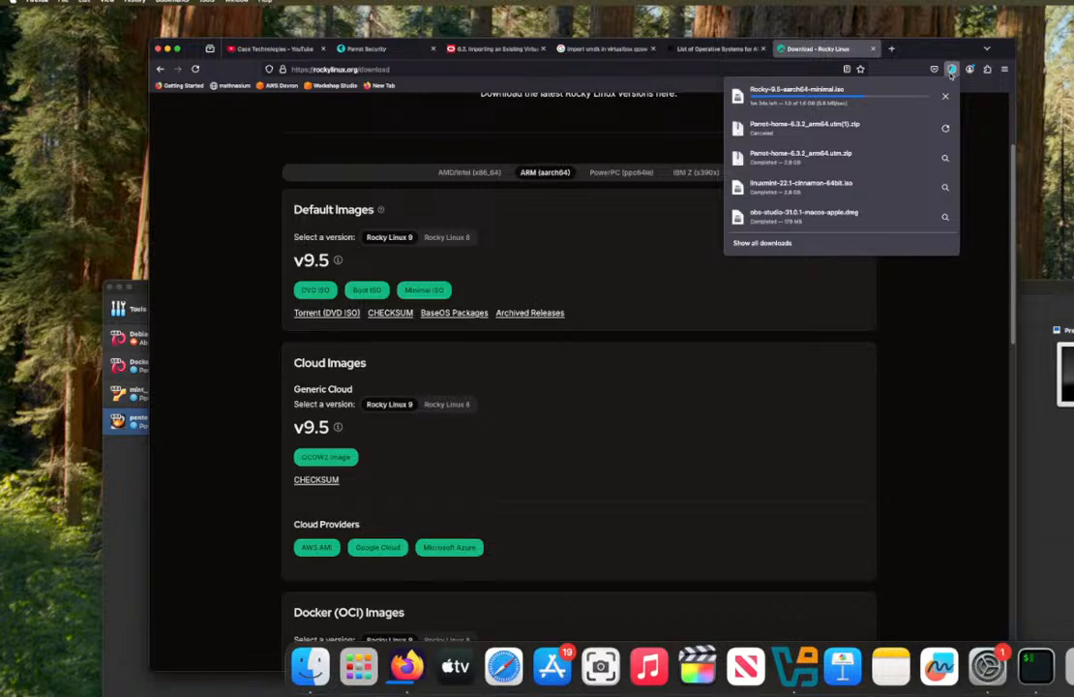
pyautogui.click(952, 74)
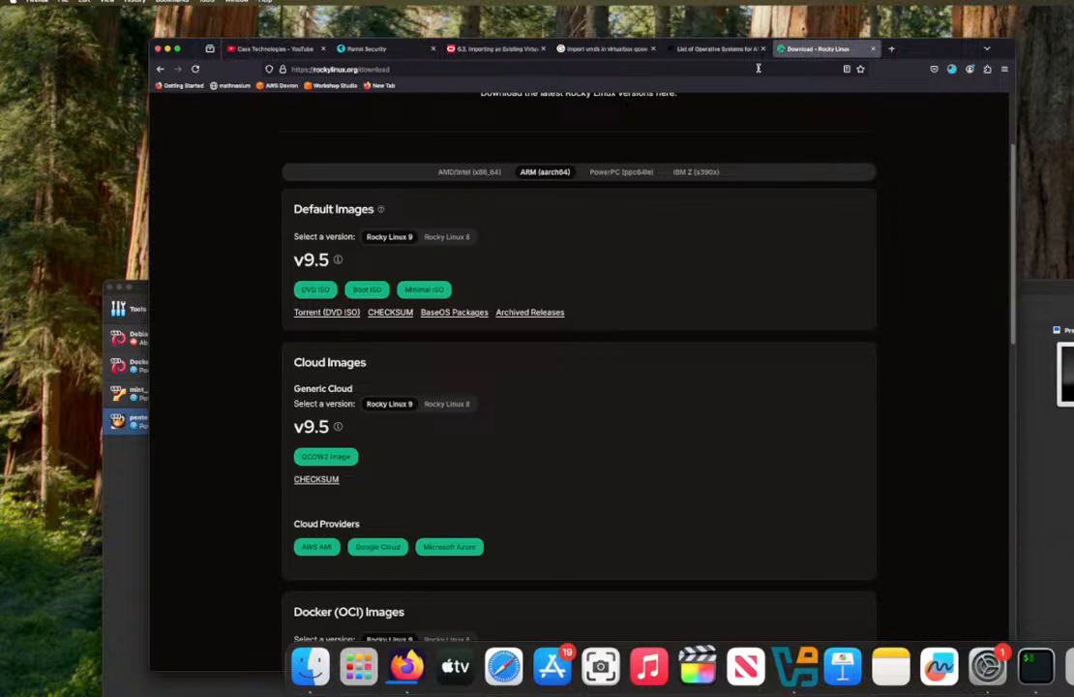
pyautogui.click(952, 70)
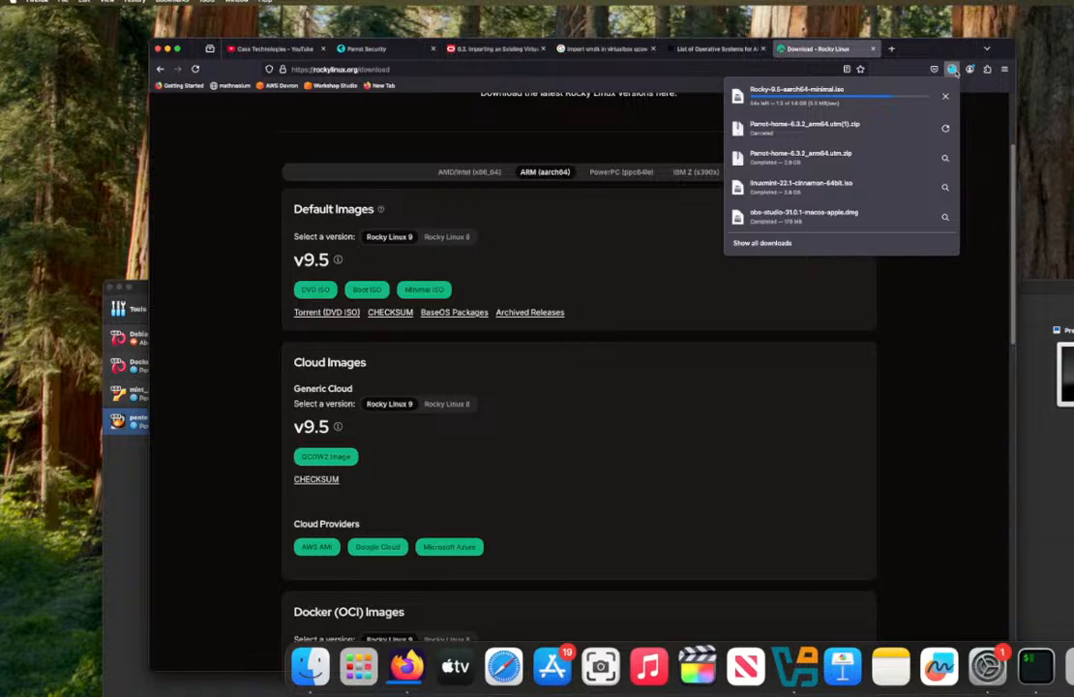
pyautogui.click(953, 69)
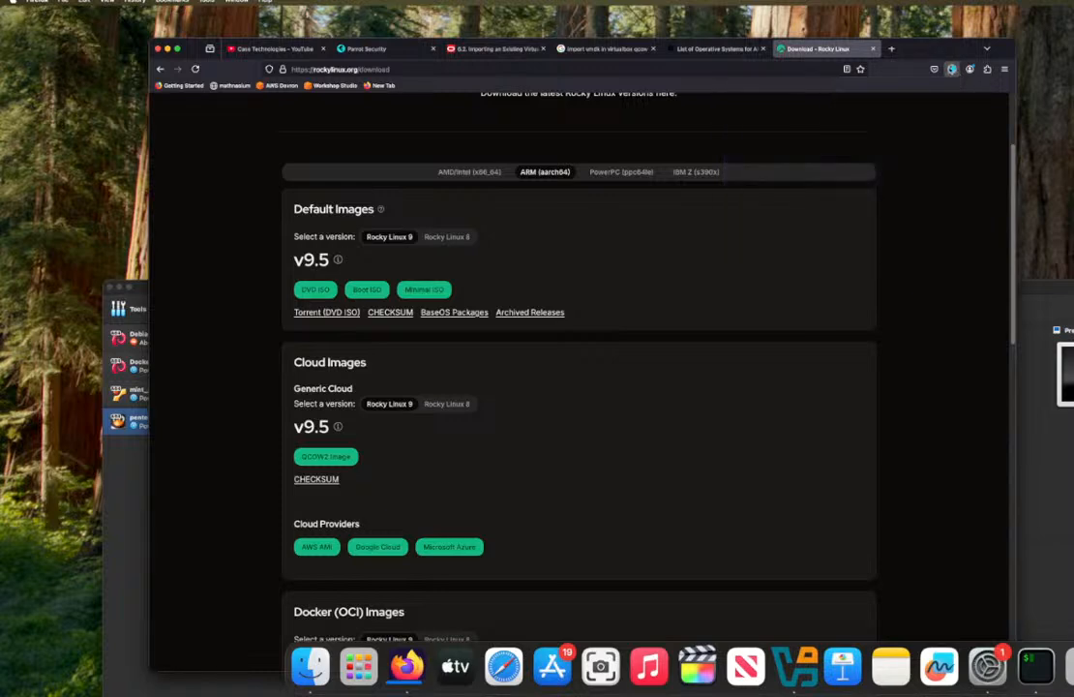
pyautogui.click(953, 69)
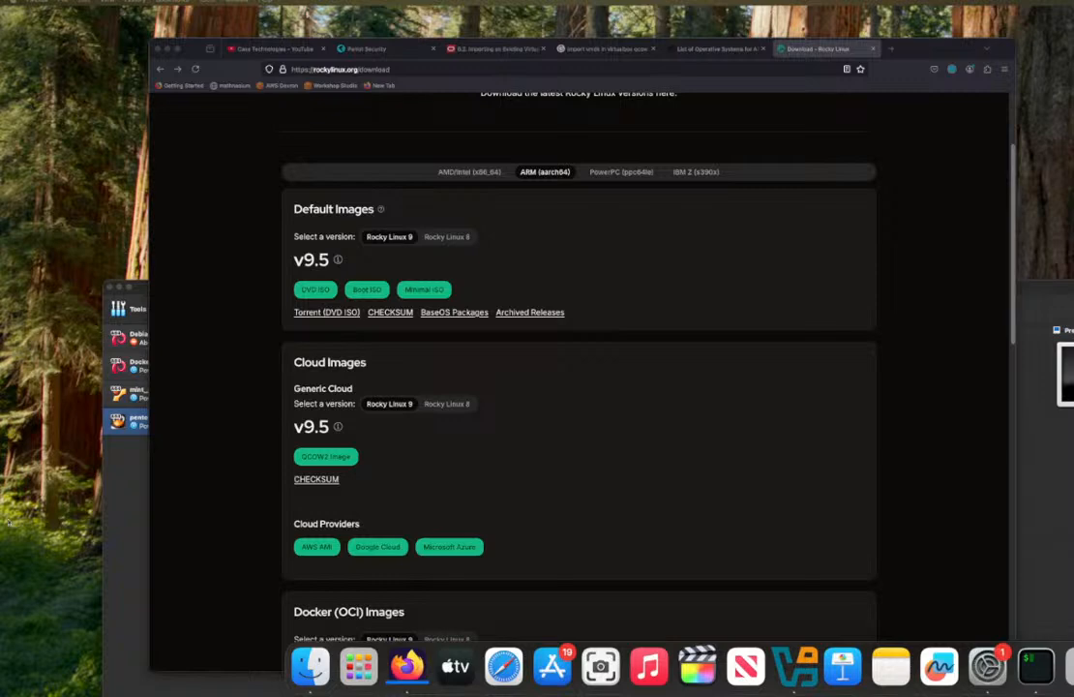
pyautogui.click(692, 48)
pyautogui.click(602, 50)
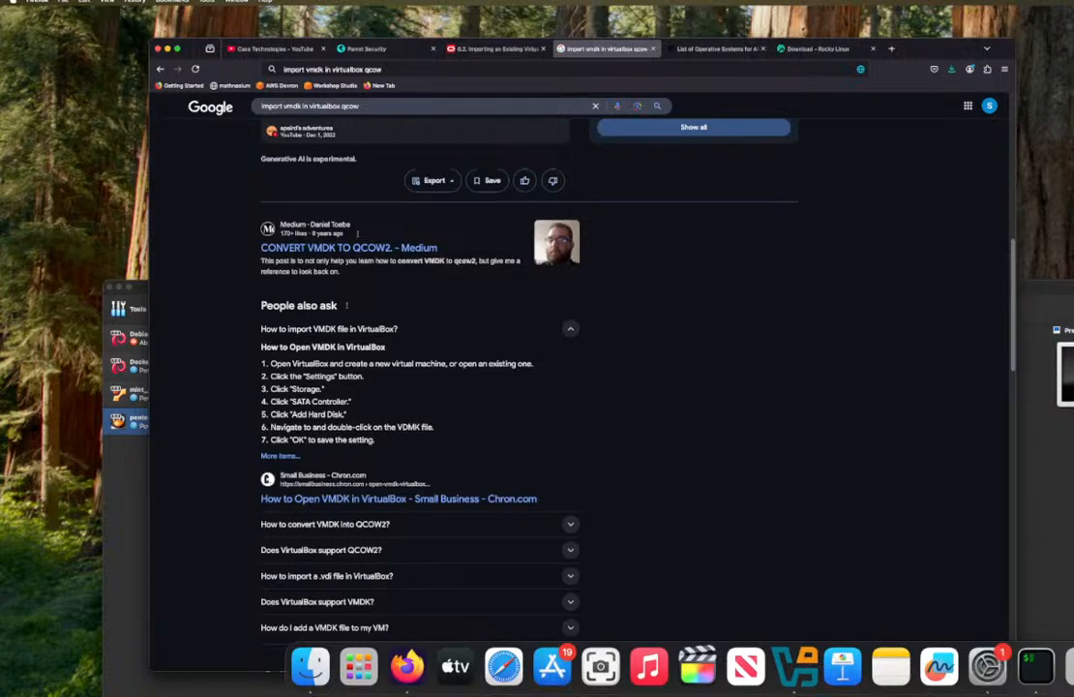
# Step: Switch to VirtualBox and begin a new virtual machine named "Rocky linux" with Rocky-9.5-aarch64-minimal.iso from Downloads as its ISO image
pyautogui.click(1025, 463)
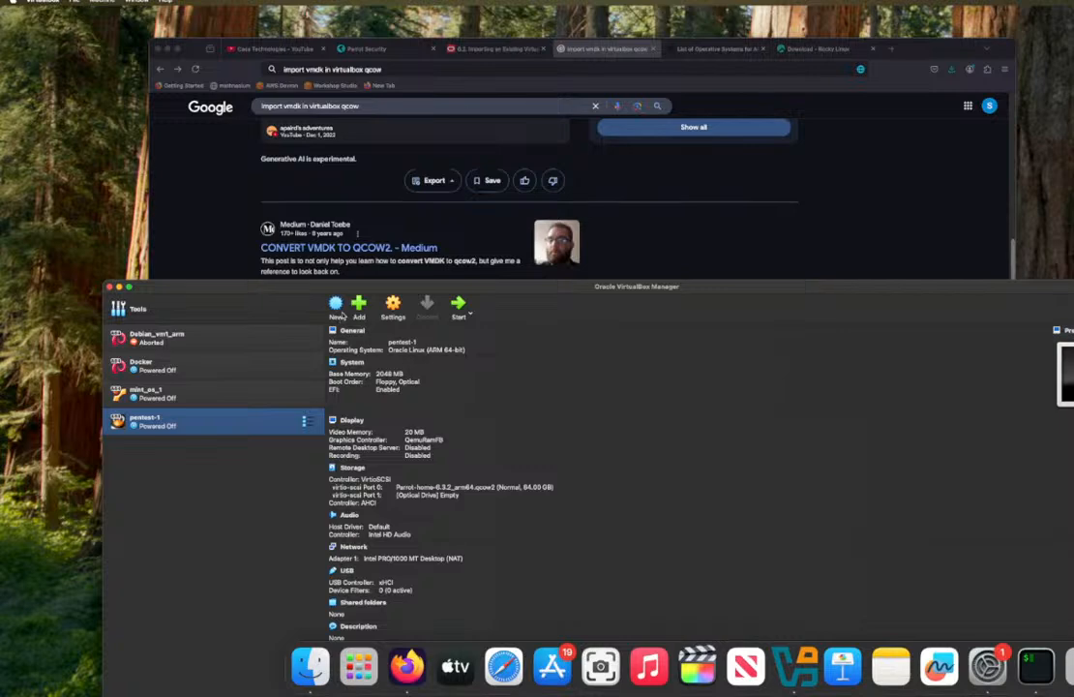
pyautogui.click(335, 305)
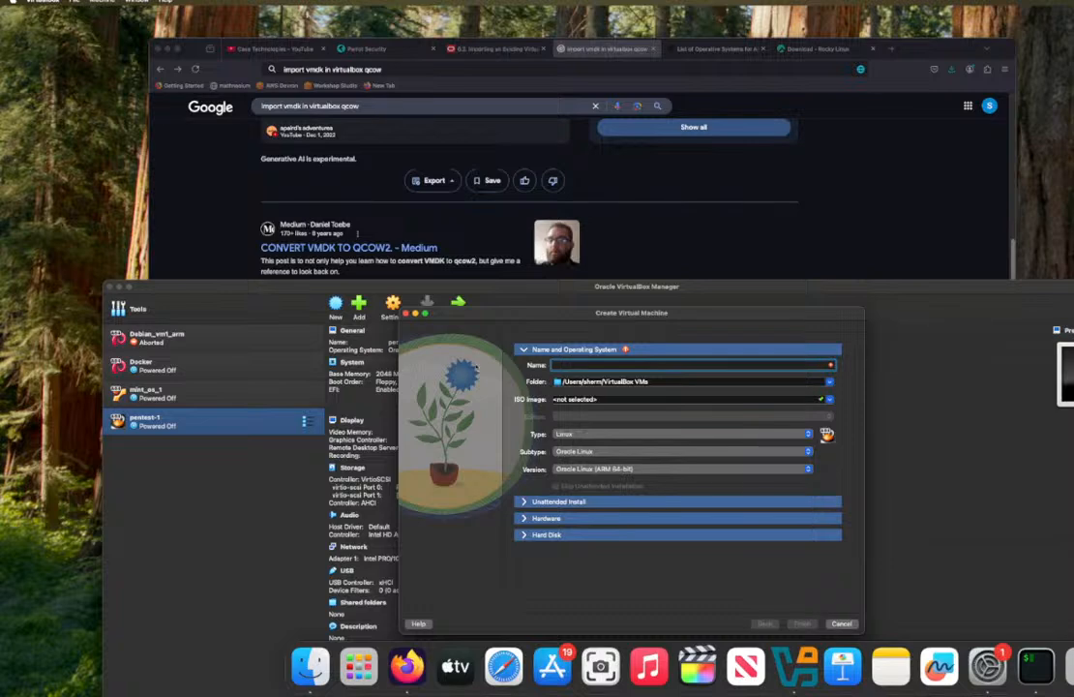
pyautogui.write('R')
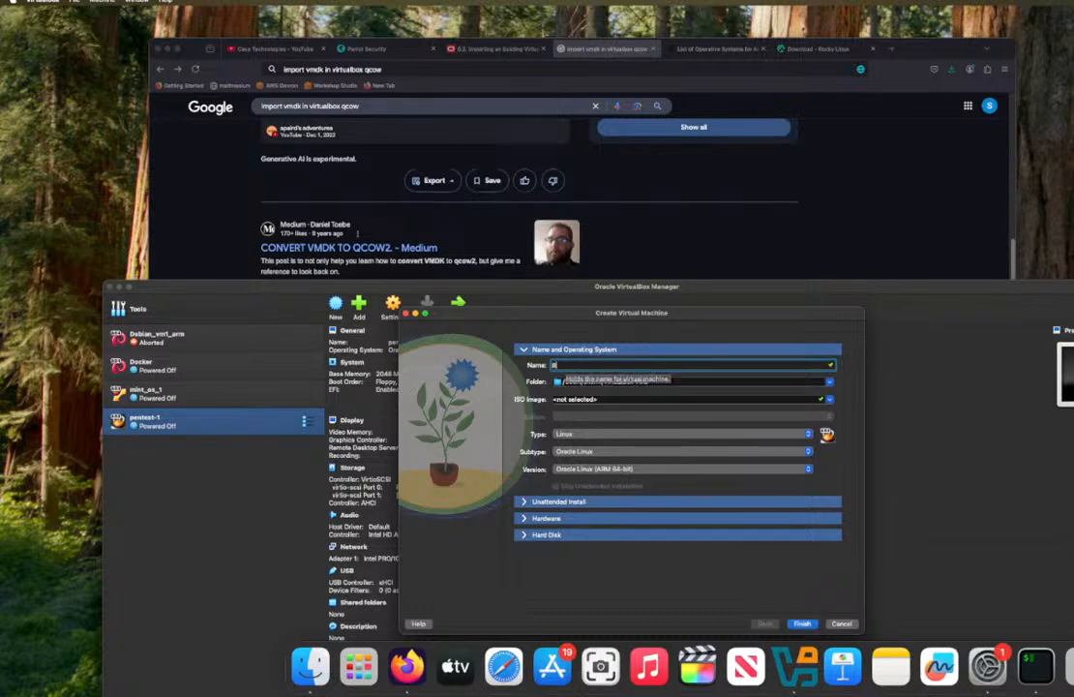
pyautogui.write('ocky linux')
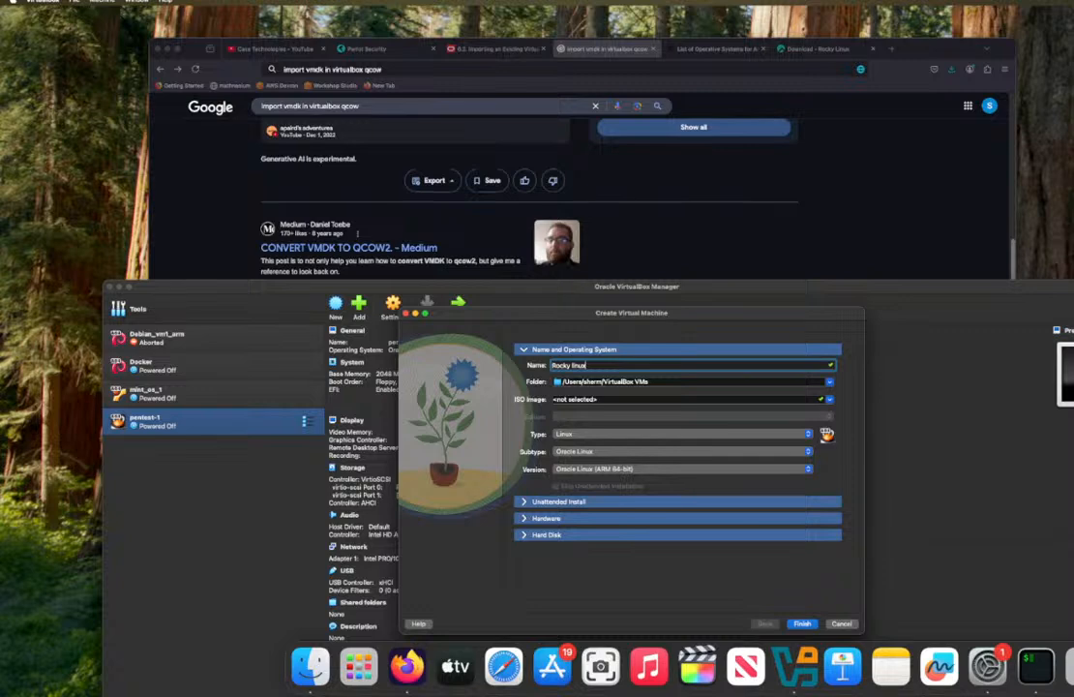
pyautogui.click(695, 396)
pyautogui.click(828, 399)
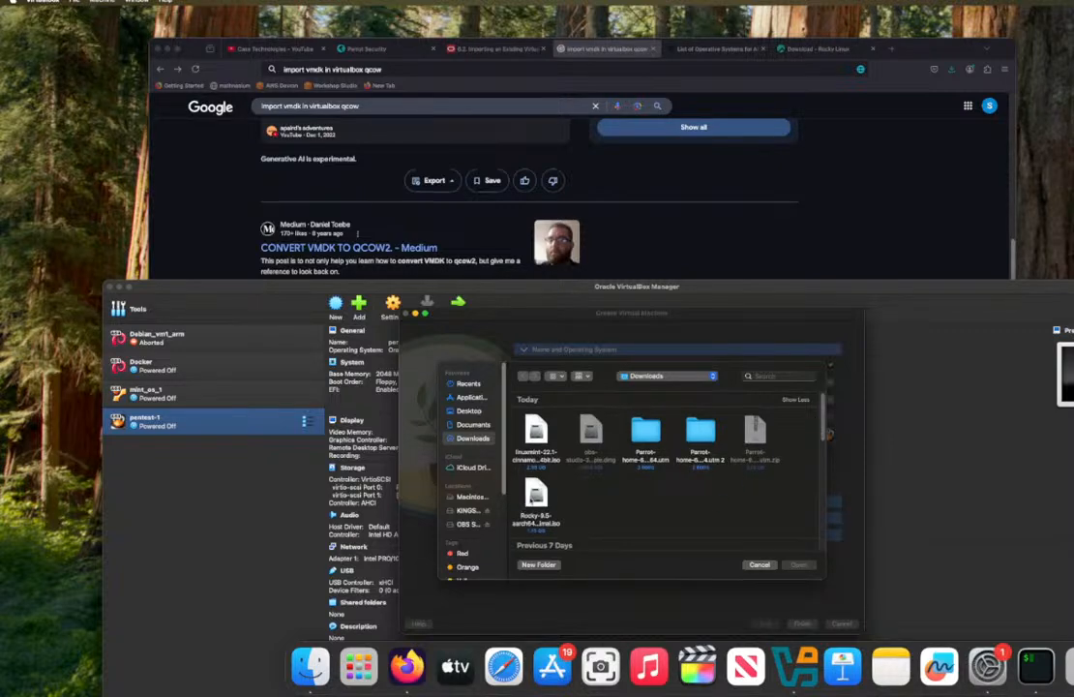
pyautogui.click(535, 501)
pyautogui.click(799, 564)
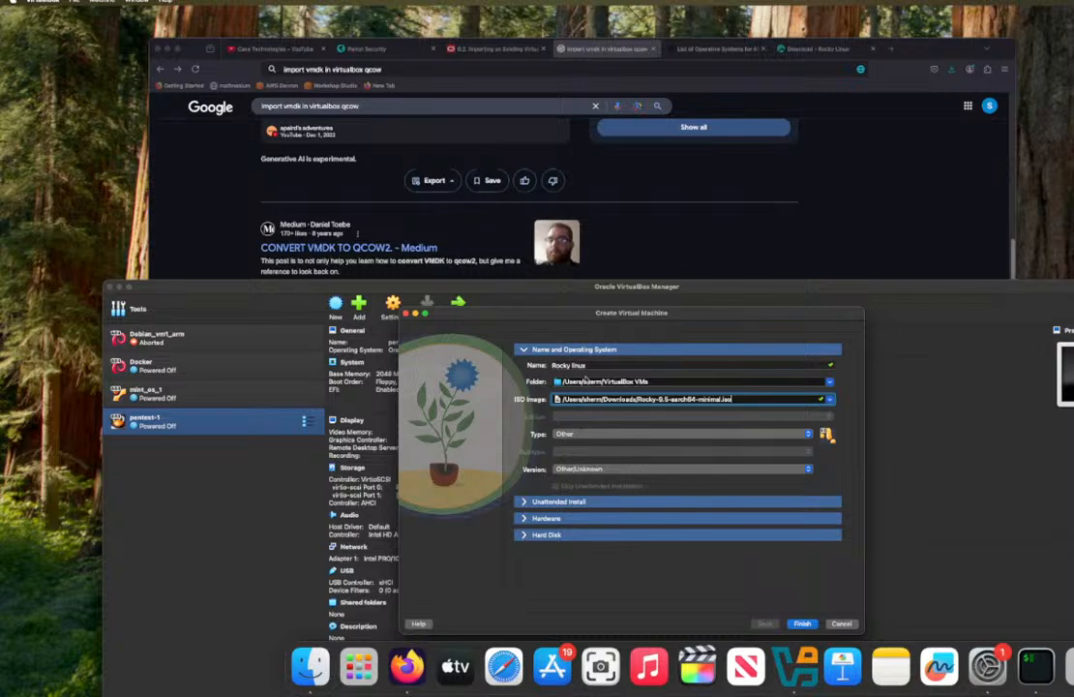
# Step: Set the new machine's operating system type to Linux and finish creating it with the default hardware and hard disk
pyautogui.click(573, 435)
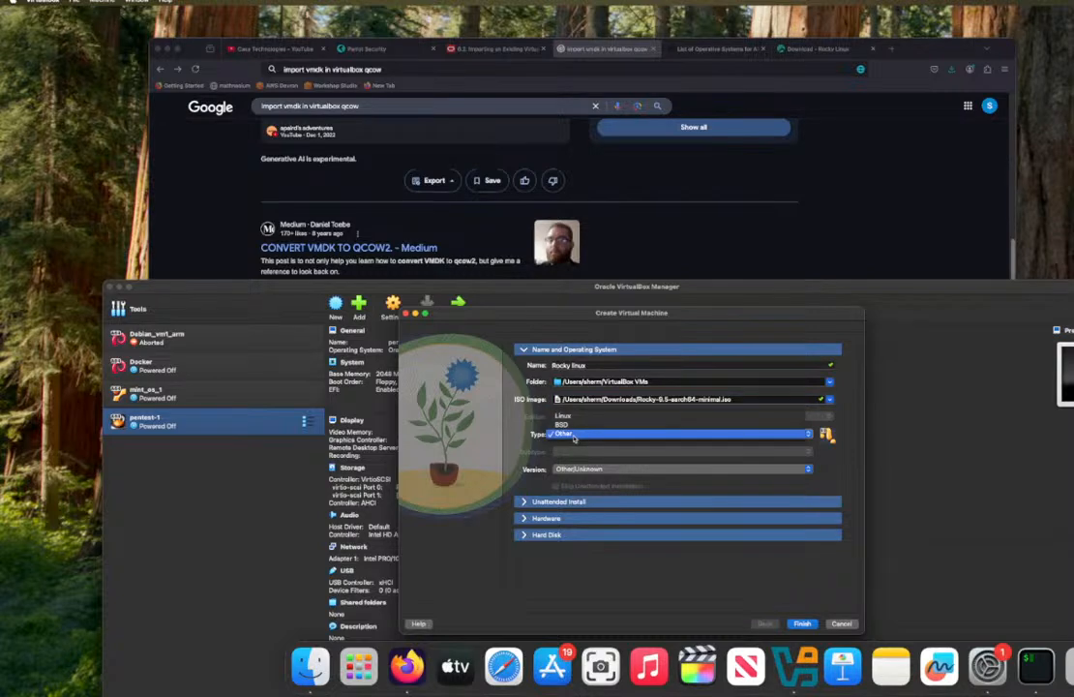
pyautogui.click(565, 417)
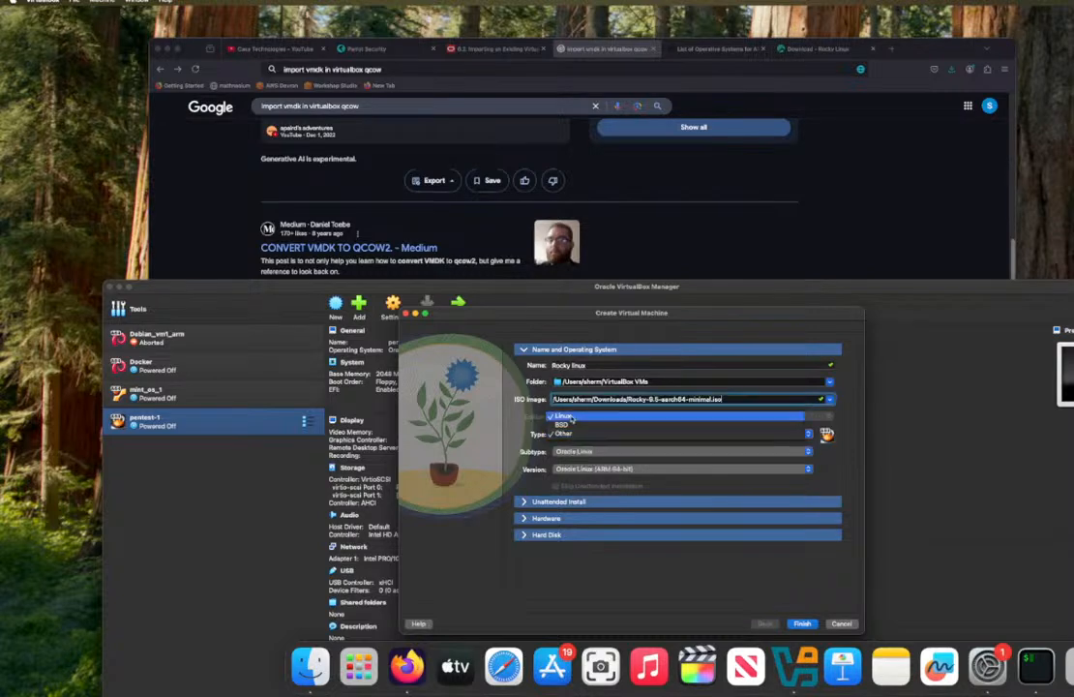
pyautogui.click(803, 623)
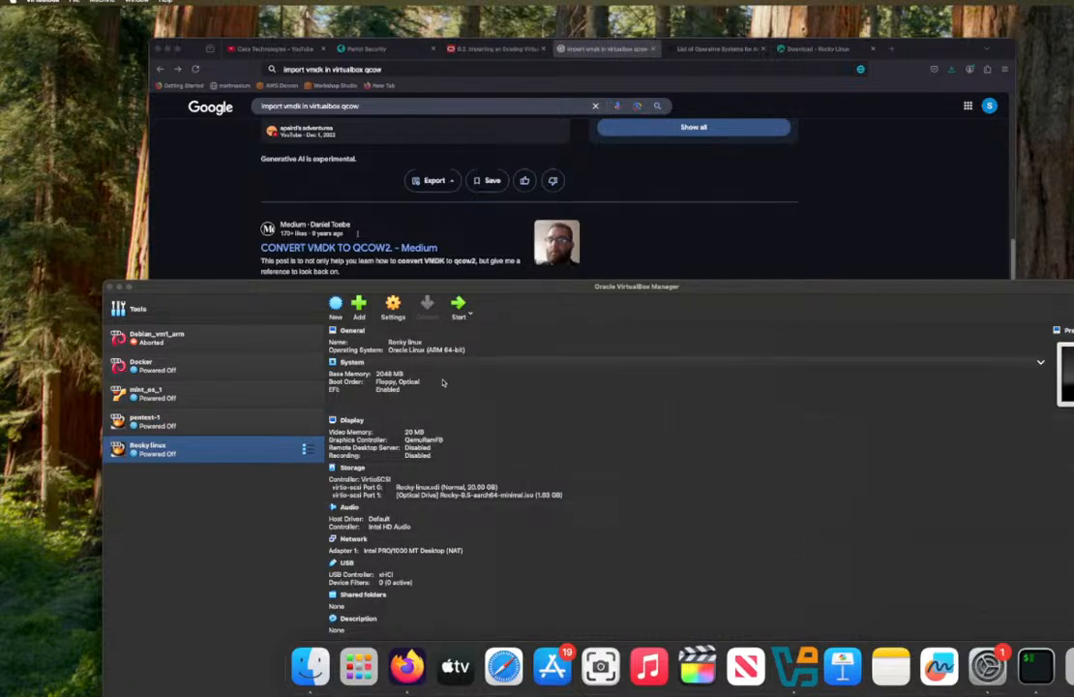
# Step: Start the Rocky linux machine and boot the "Install Rocky Linux 9.5" entry
pyautogui.click(461, 307)
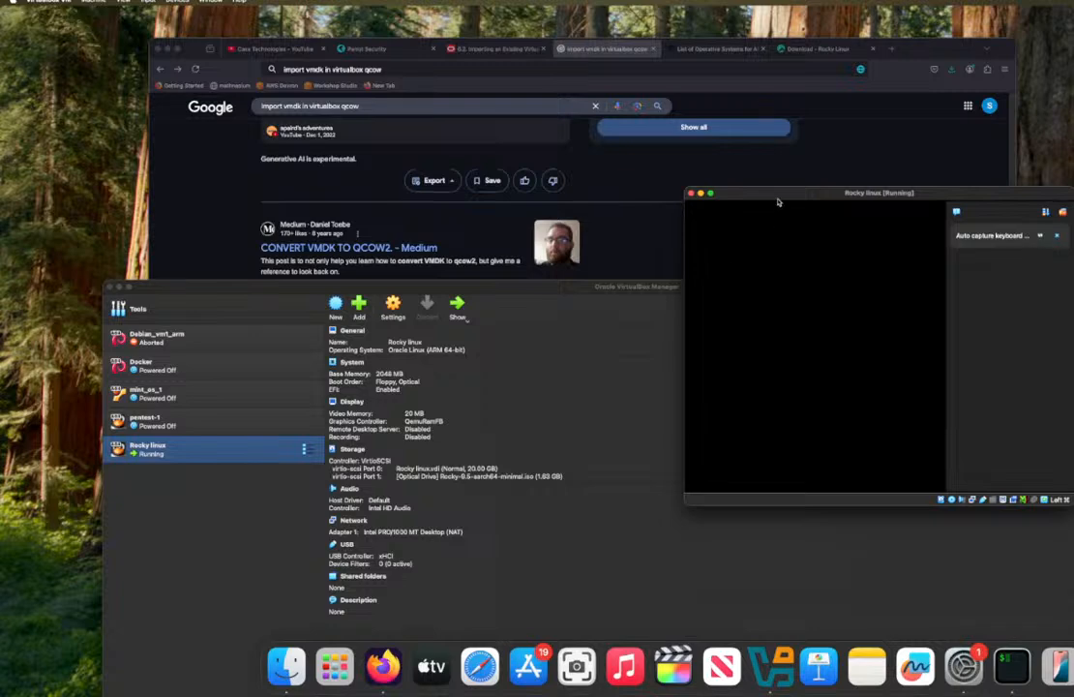
pyautogui.moveTo(668, 173); pyautogui.dragTo(462, 76)
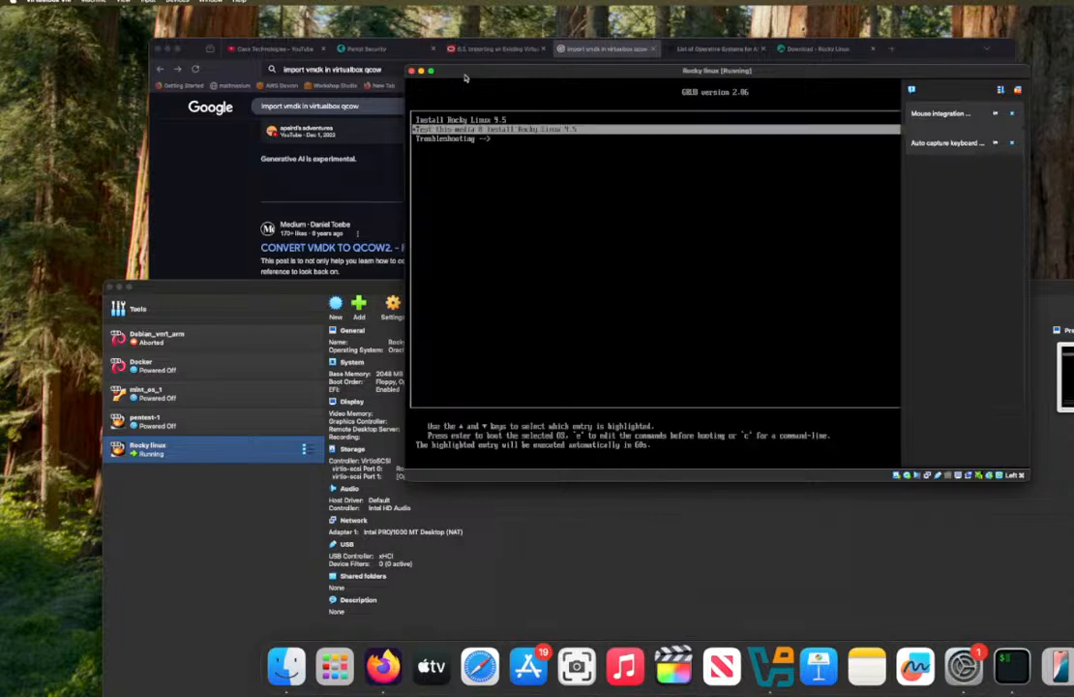
pyautogui.press('Up')
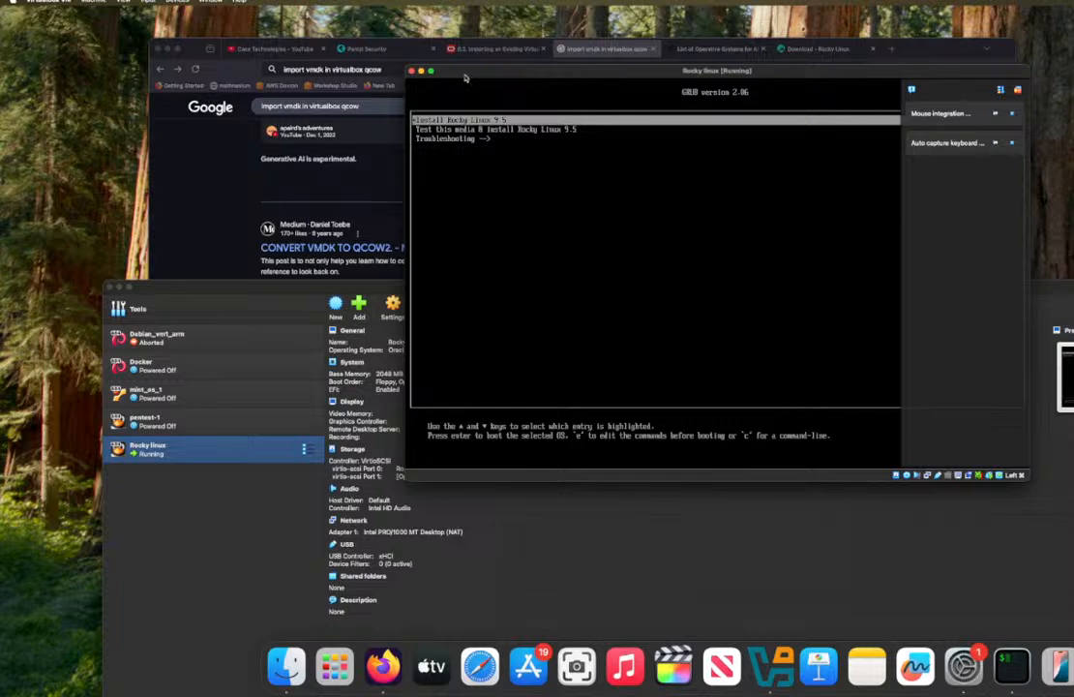
pyautogui.press('Return')
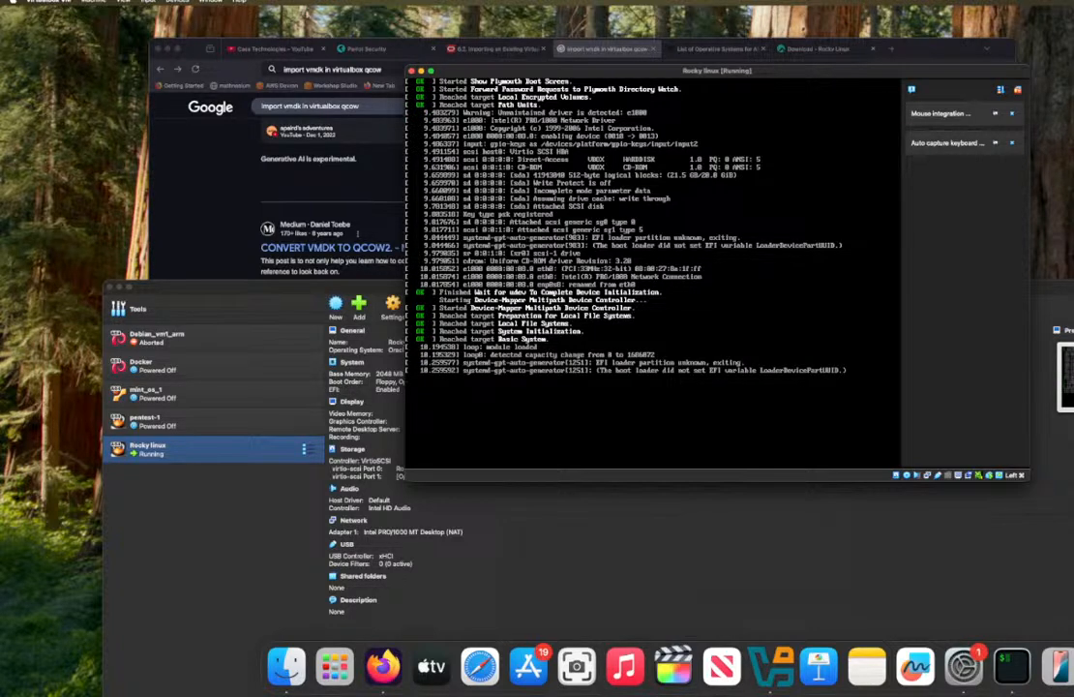
# Step: Dismiss the notifications covering the machine's display and continue the installation in English (United States)
pyautogui.click(941, 114)
pyautogui.click(941, 115)
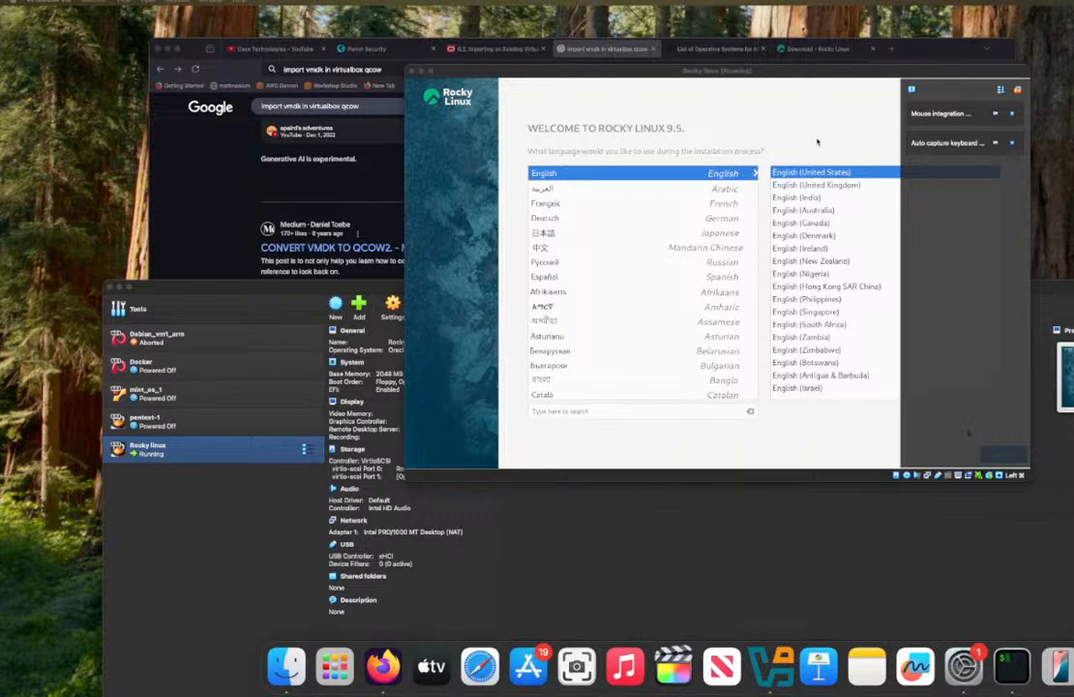
pyautogui.click(1012, 114)
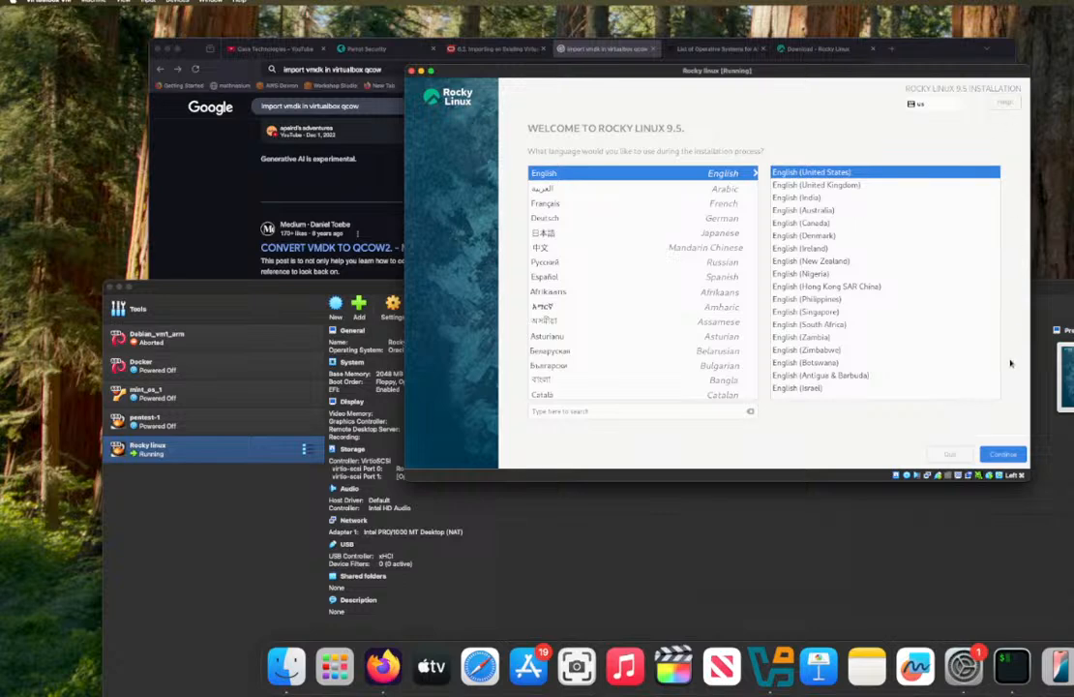
pyautogui.click(1002, 456)
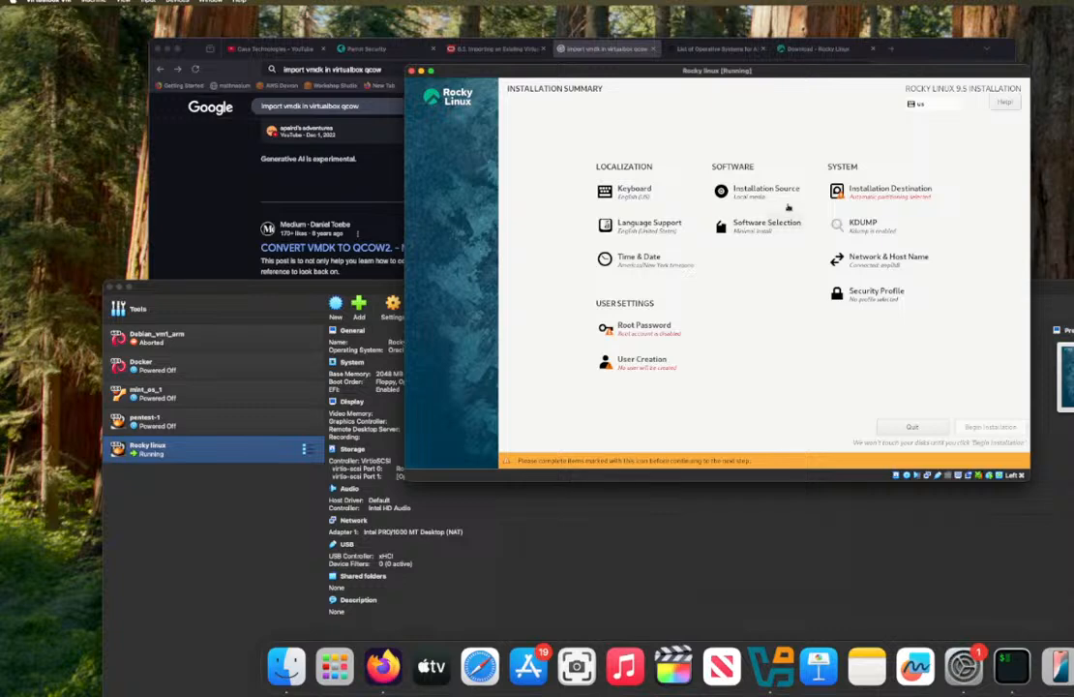
# Step: Try to set the 20 GiB VBOX HARDDISK as the installation destination
pyautogui.click(866, 198)
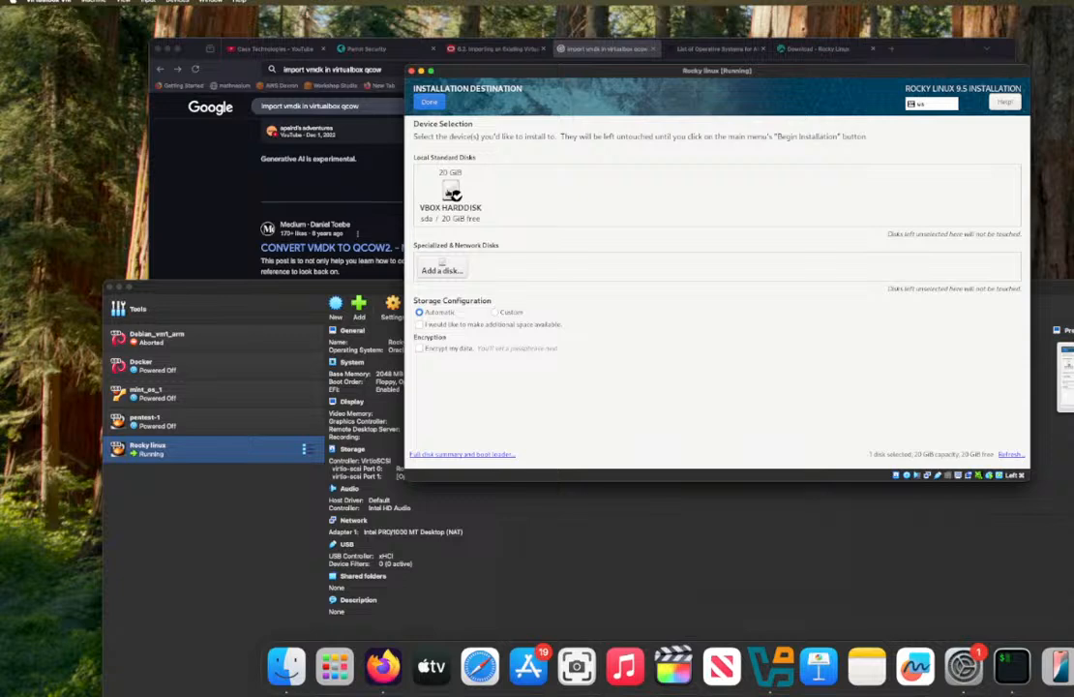
pyautogui.click(452, 193)
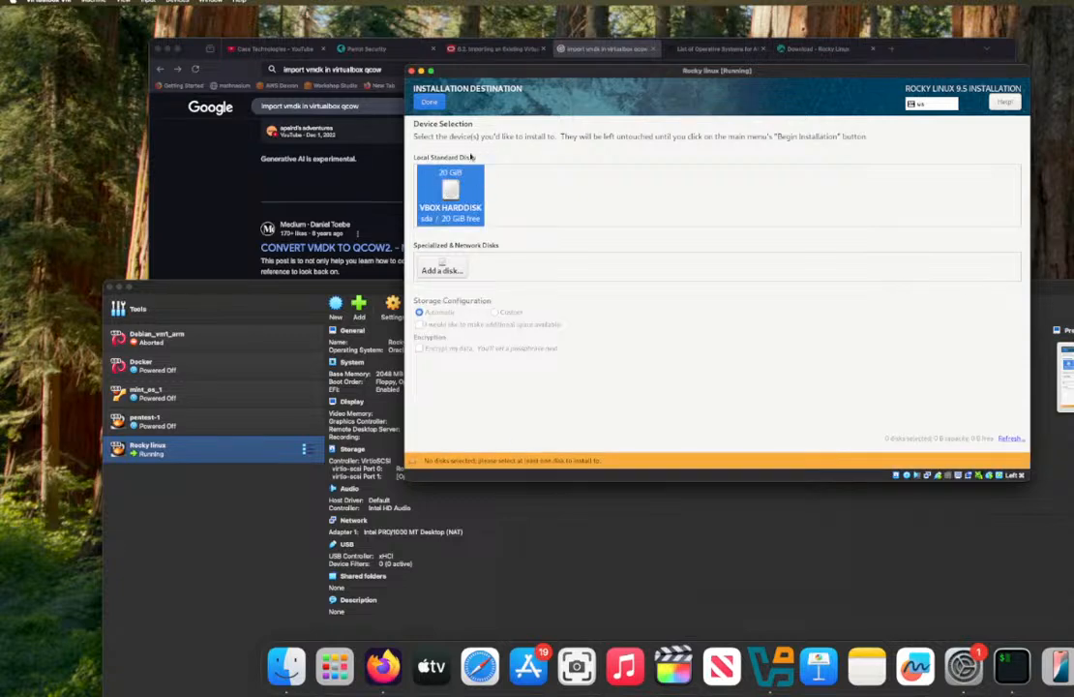
pyautogui.click(428, 102)
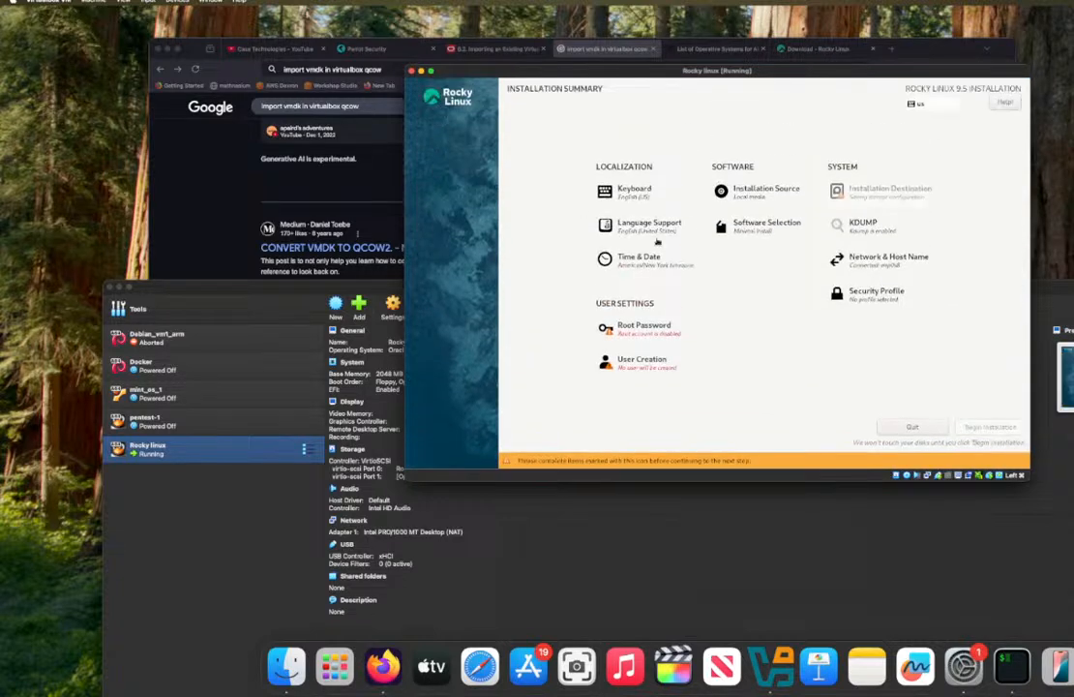
# Step: Enter and confirm the root password, allow root SSH login with password, and accept the weak password
pyautogui.click(666, 330)
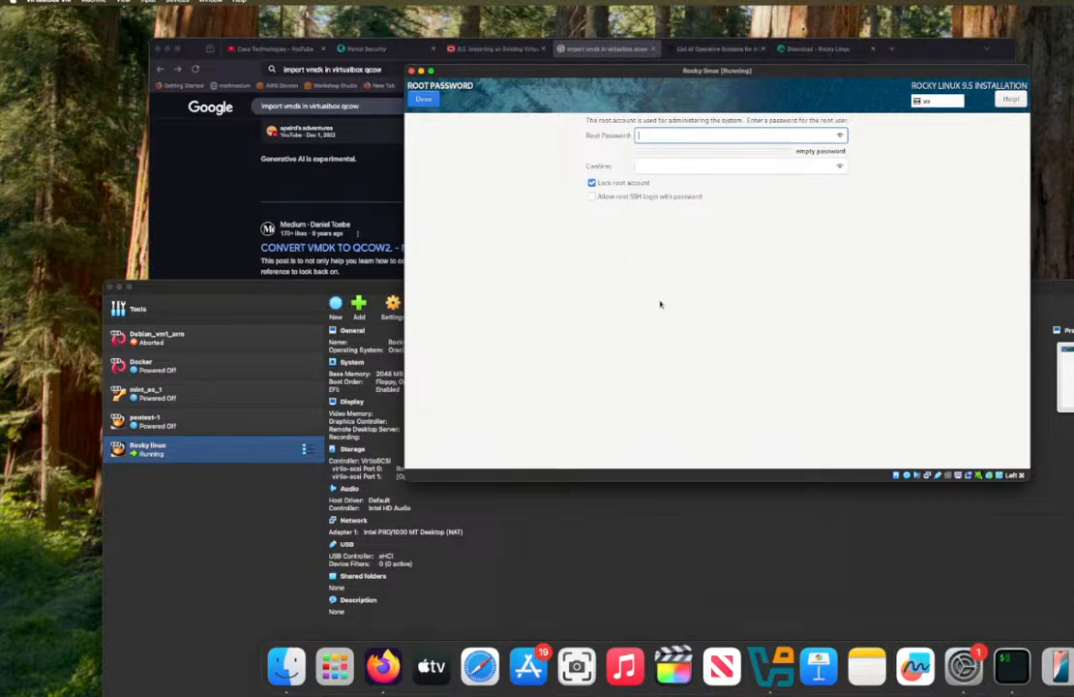
pyautogui.write('********')
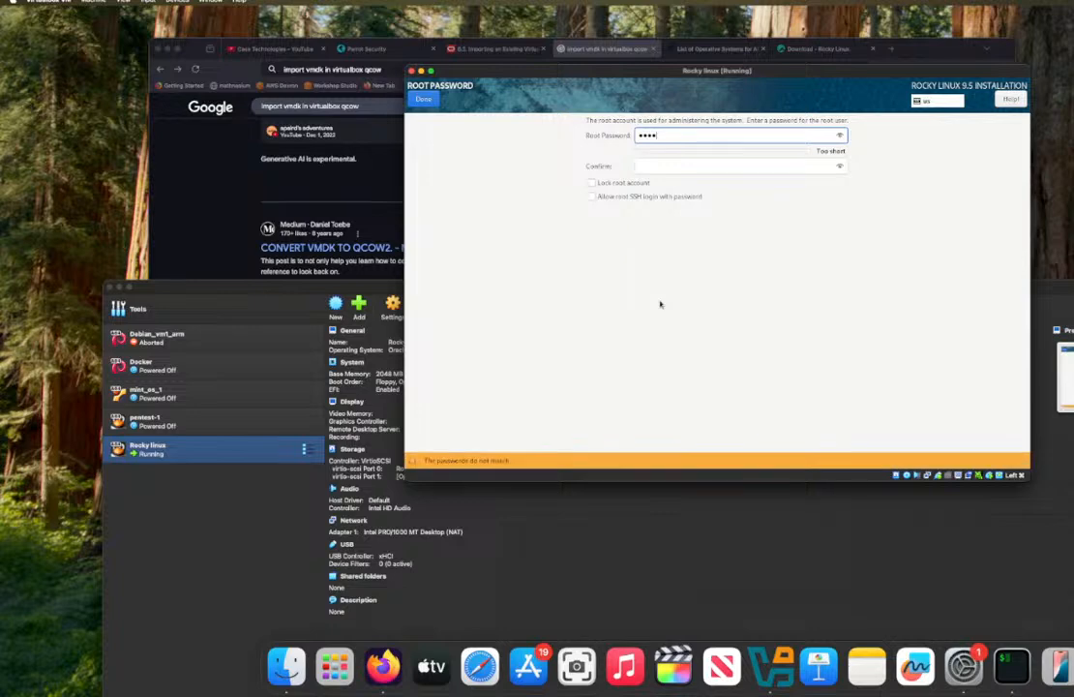
pyautogui.write('*')
pyautogui.press('Tab')
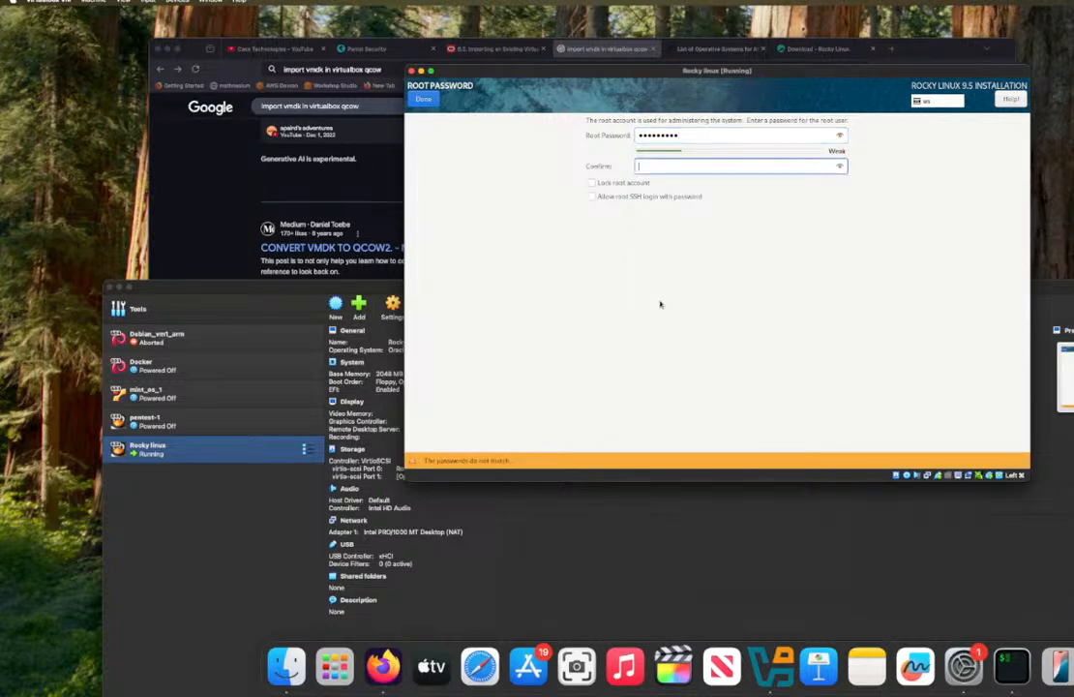
pyautogui.write('**********')
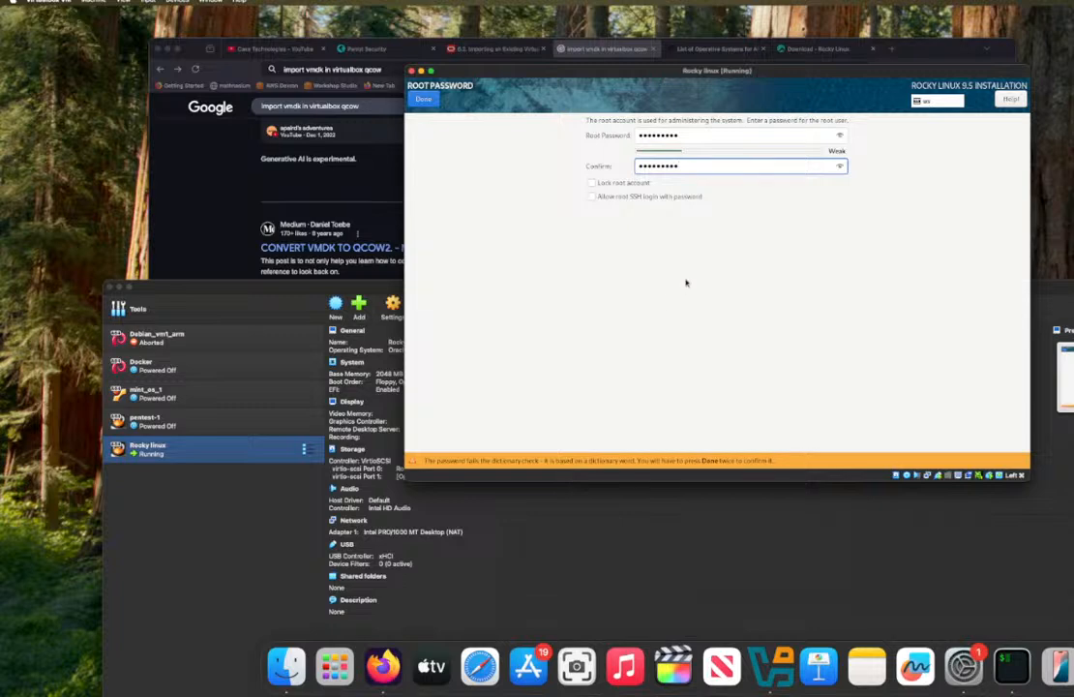
pyautogui.click(651, 198)
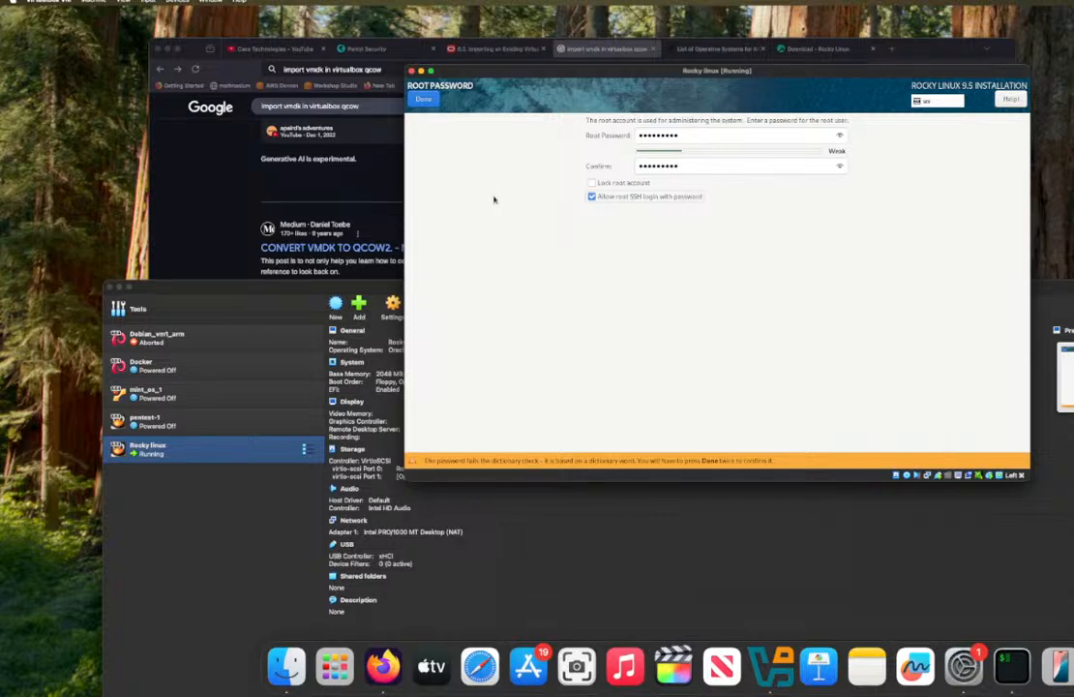
pyautogui.click(425, 99)
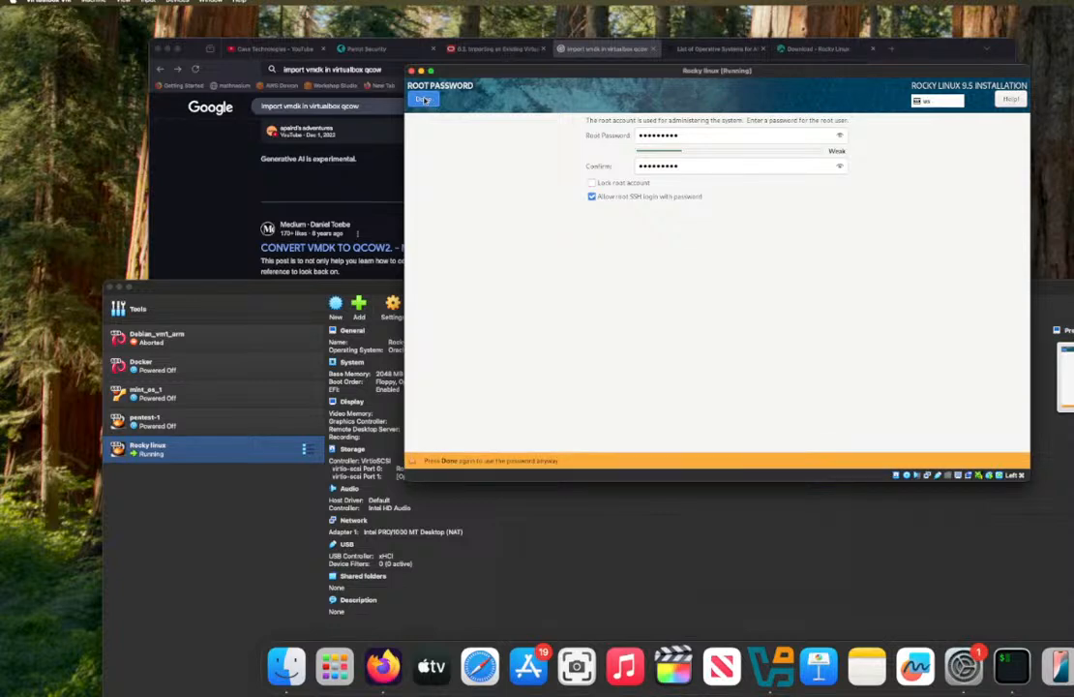
pyautogui.click(426, 99)
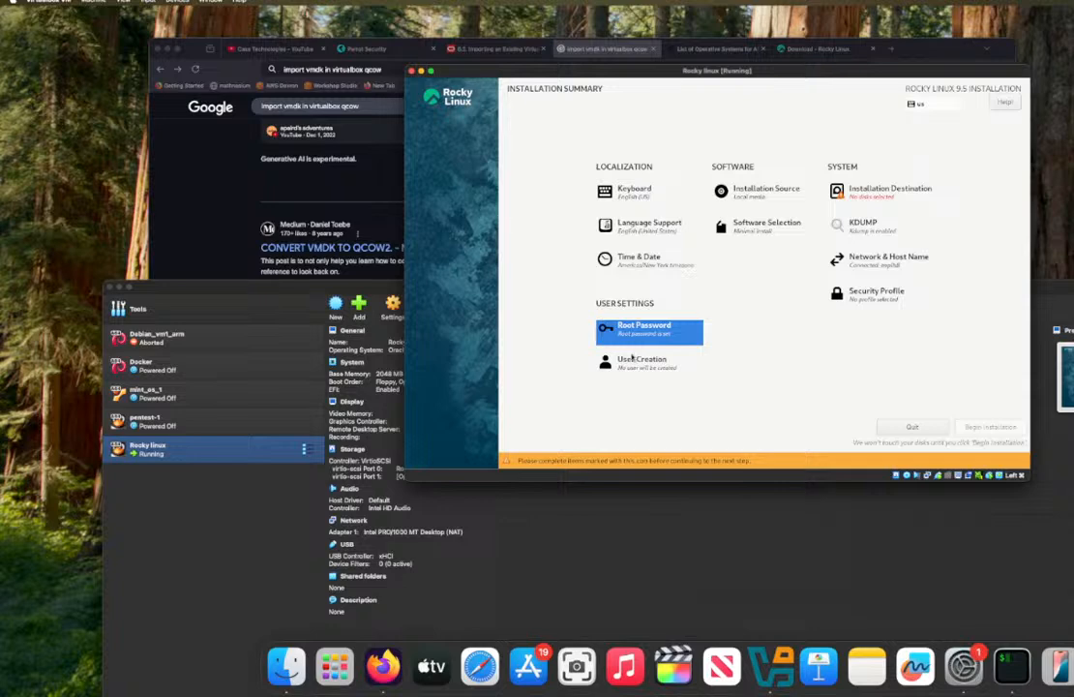
# Step: Start creating a user account by entering the user's full name and making the user administrator
pyautogui.click(633, 358)
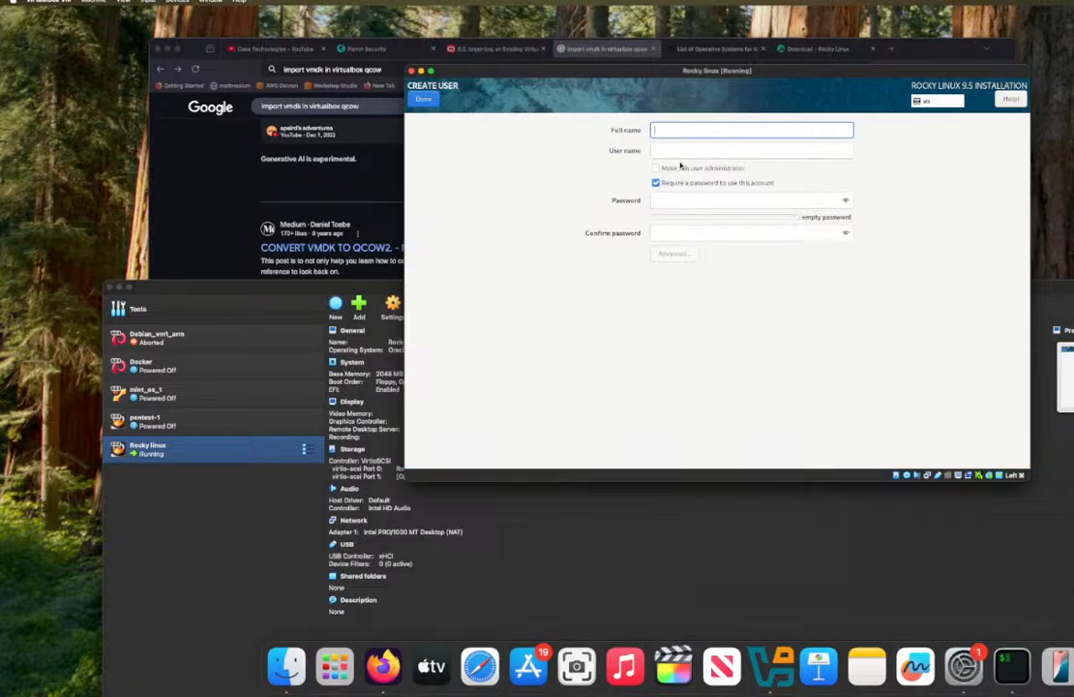
pyautogui.write('sherm')
pyautogui.press('Tab')
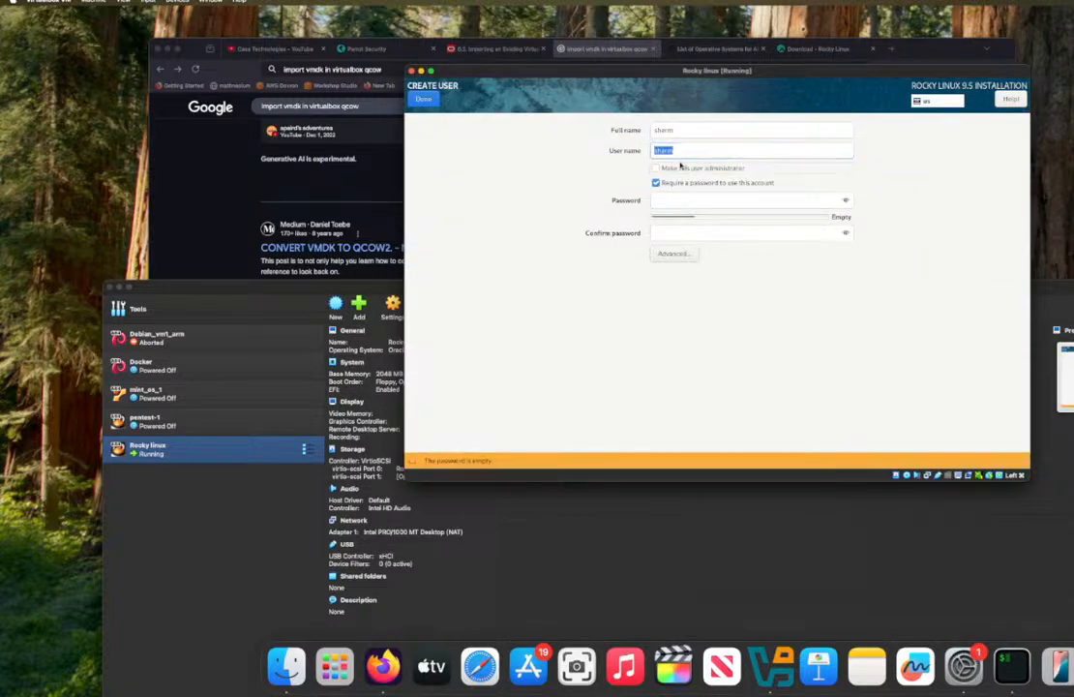
pyautogui.click(680, 166)
# Step: Enter the new user's account password and confirm it
pyautogui.click(764, 201)
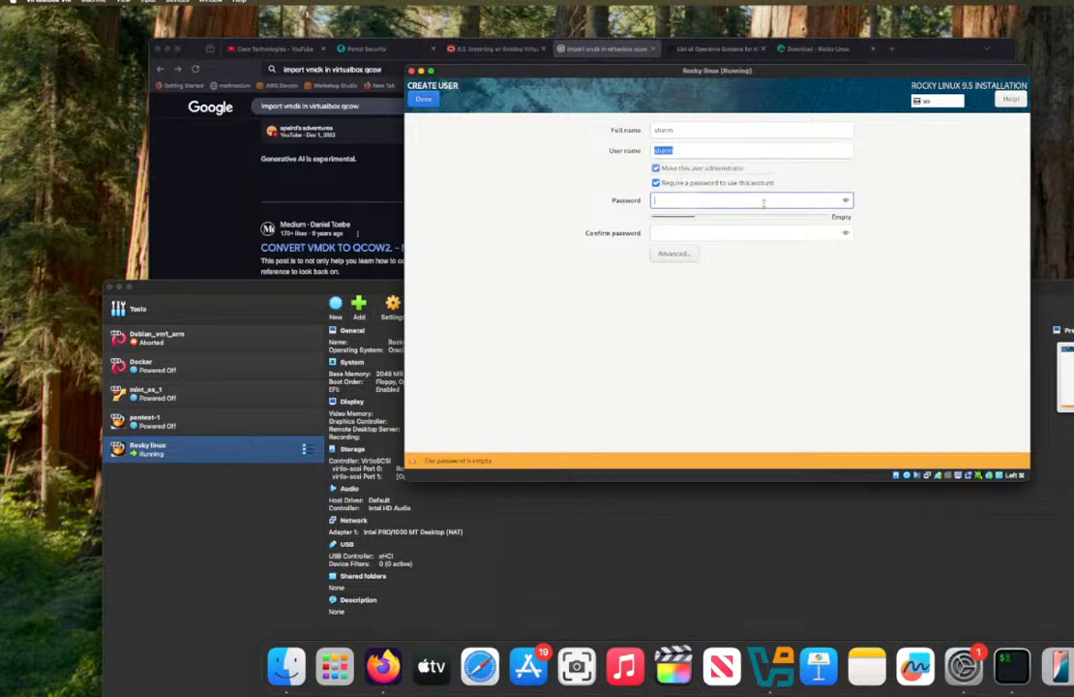
pyautogui.write('••••••••••')
pyautogui.press('Tab')
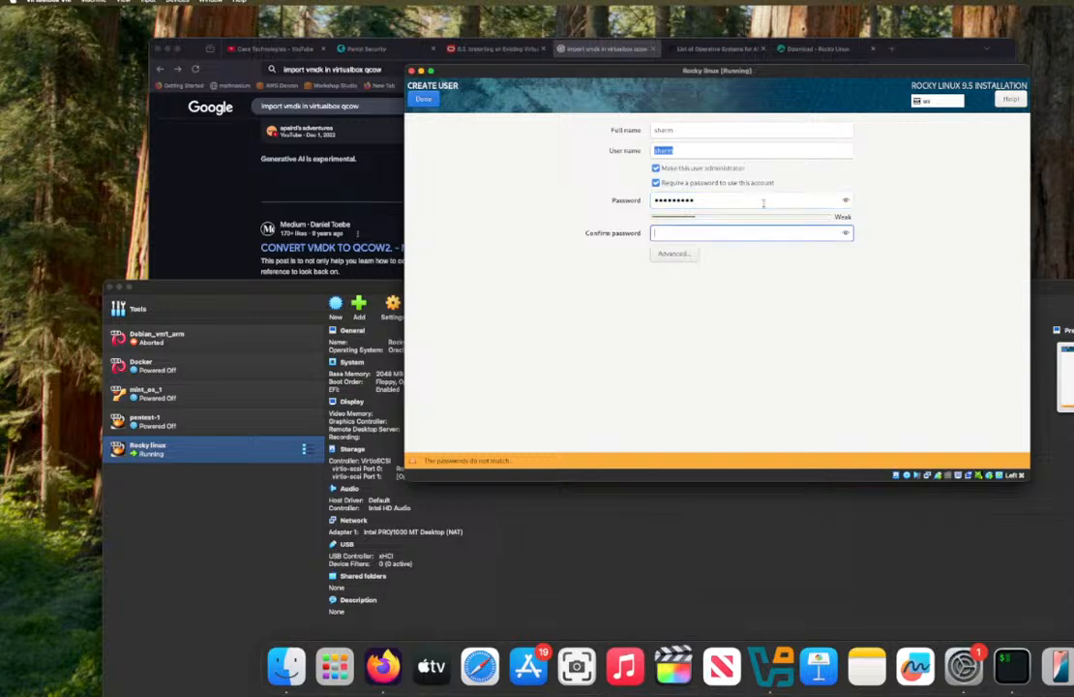
pyautogui.write('••••••••••')
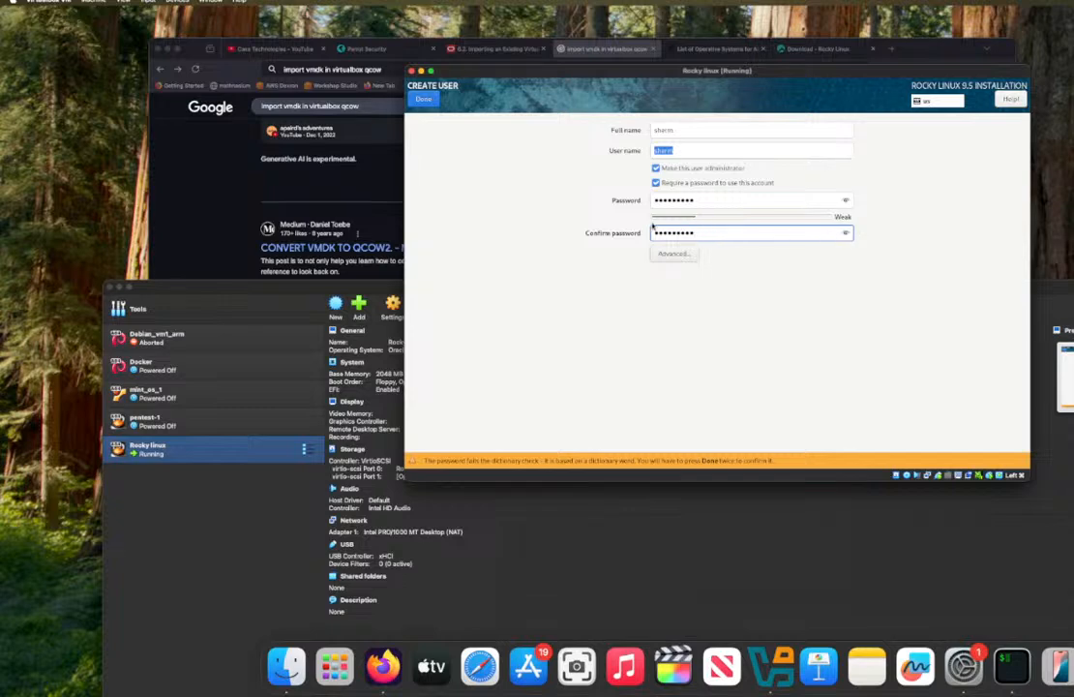
# Step: Clear and re-enter the new user's account password, then accept the user account despite the weak password
pyautogui.click(750, 201)
pyautogui.press('BackSpace')
pyautogui.press('BackSpace')
pyautogui.press('BackSpace')
pyautogui.press('BackSpace')
pyautogui.press('BackSpace')
pyautogui.press('BackSpace')
pyautogui.press('BackSpace')
pyautogui.press('BackSpace')
pyautogui.press('BackSpace')
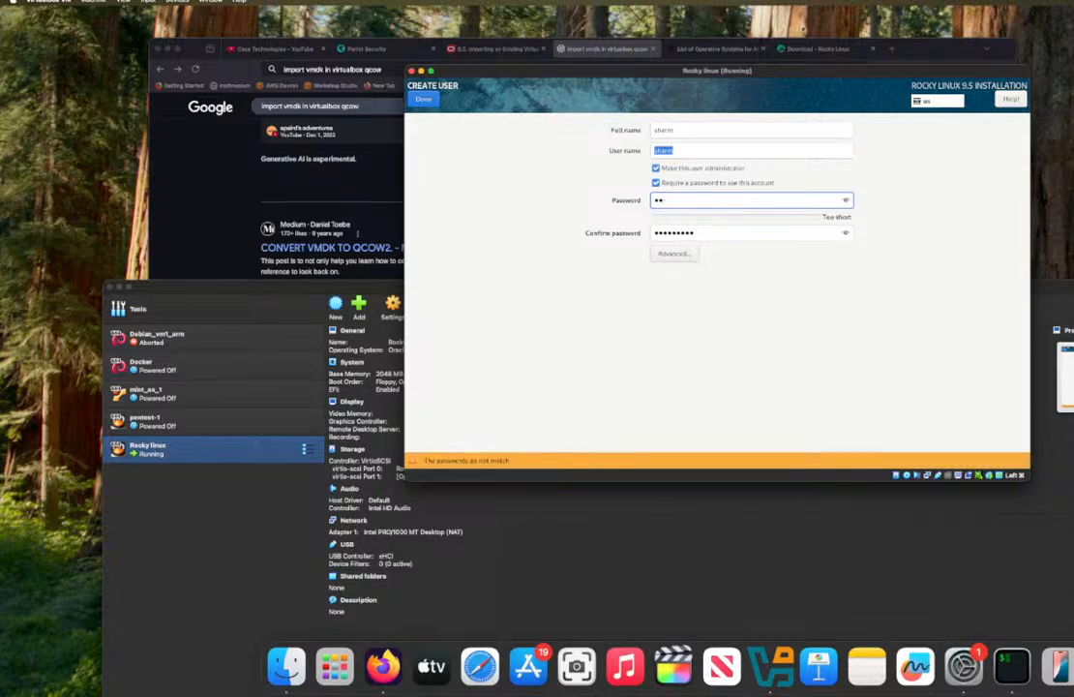
pyautogui.write('••••••••••••••••••••')
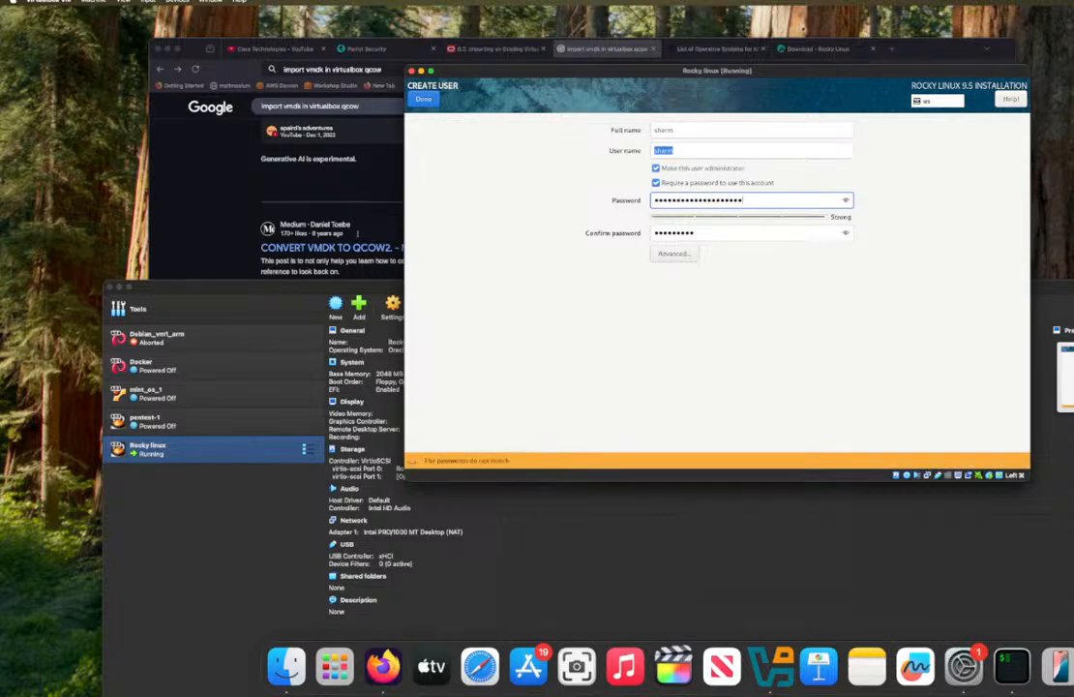
pyautogui.hotkey('ctrl', 'a')
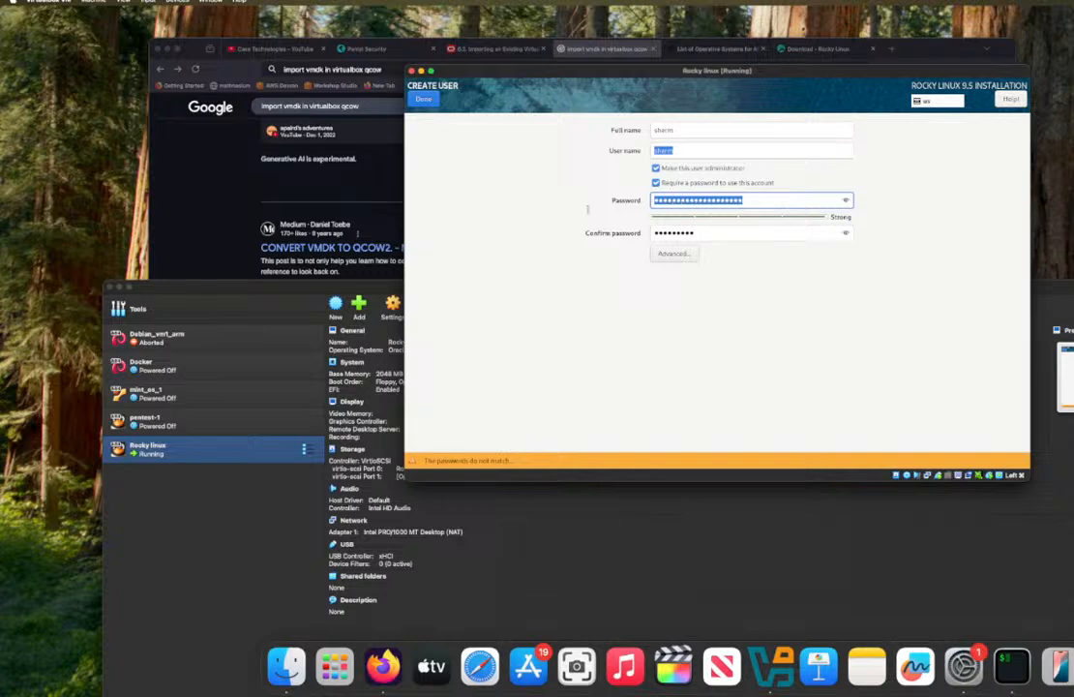
pyautogui.press('BackSpace')
pyautogui.write('•••••')
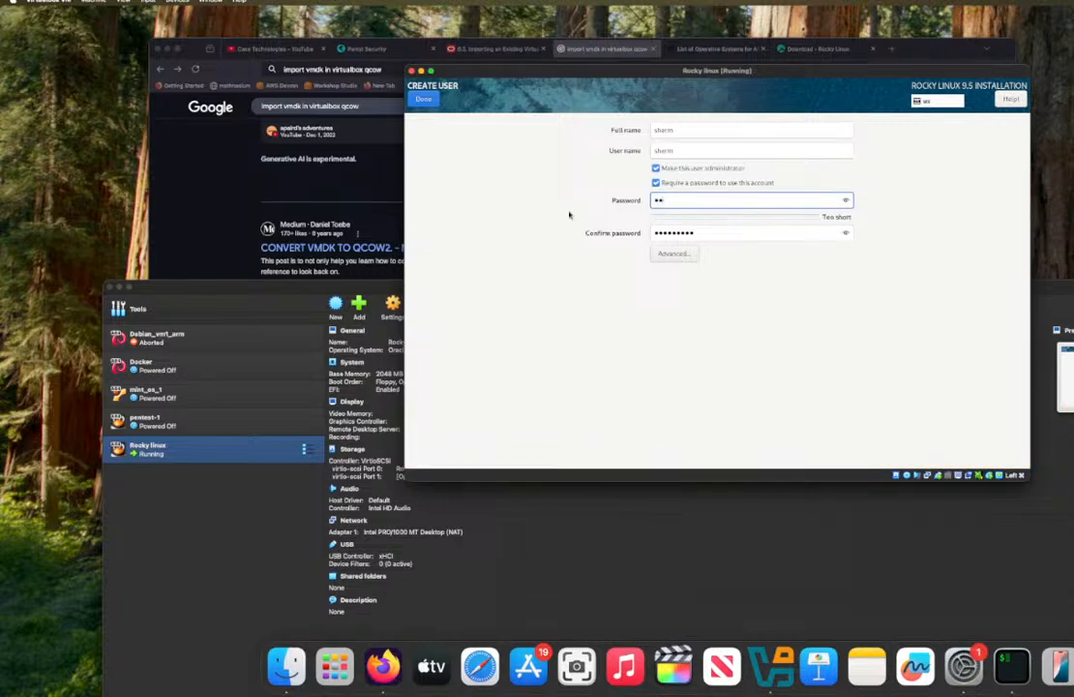
pyautogui.write('•••••')
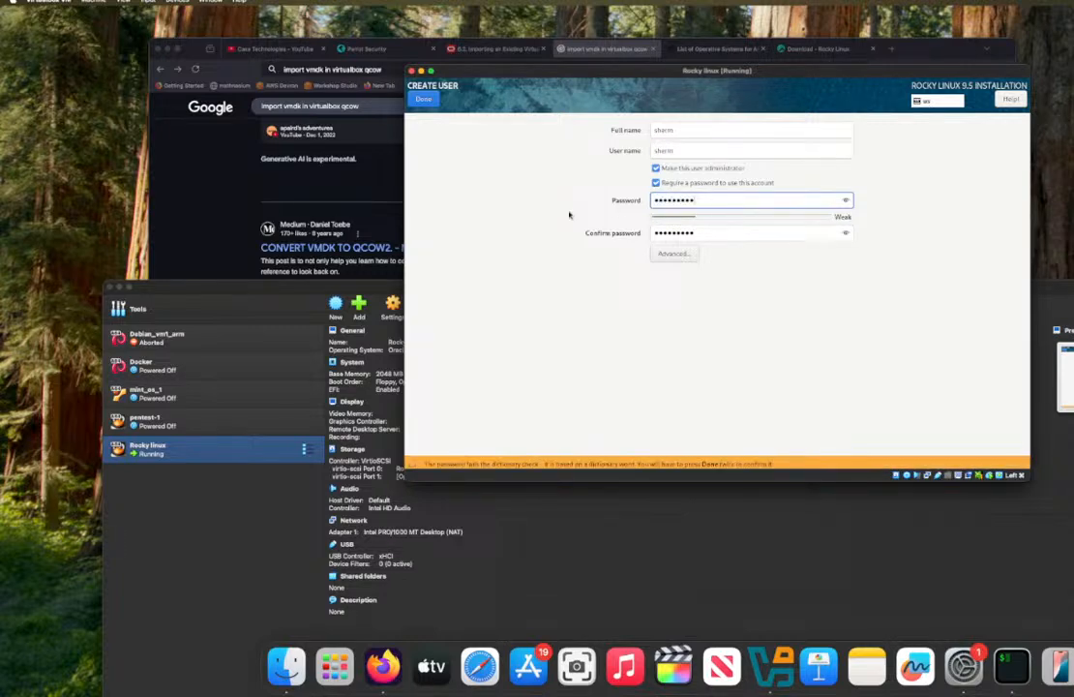
pyautogui.doubleClick(418, 99)
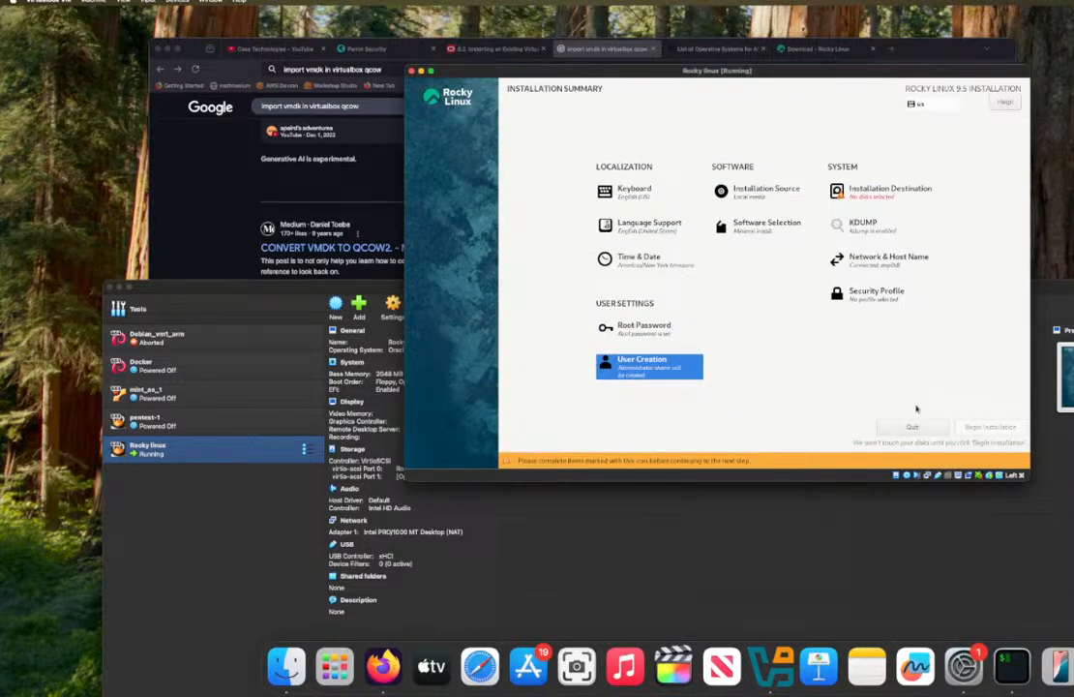
# Step: Select the 20 GiB VBOX HARDDISK as the installation destination with automatic storage configuration and begin the installation
pyautogui.click(878, 191)
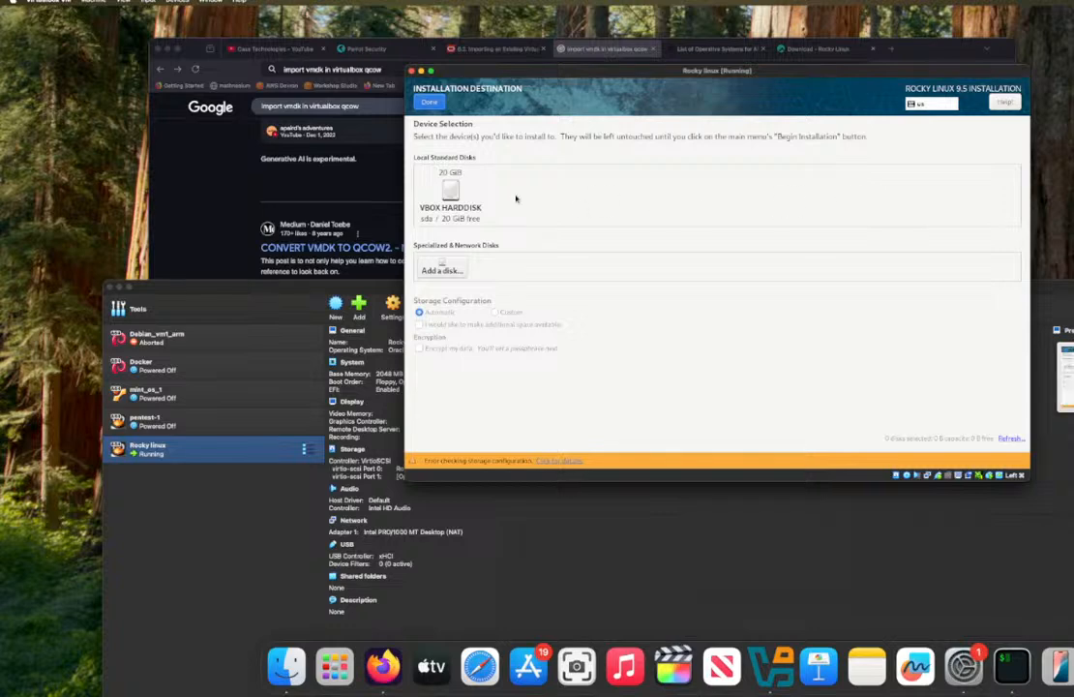
pyautogui.click(450, 193)
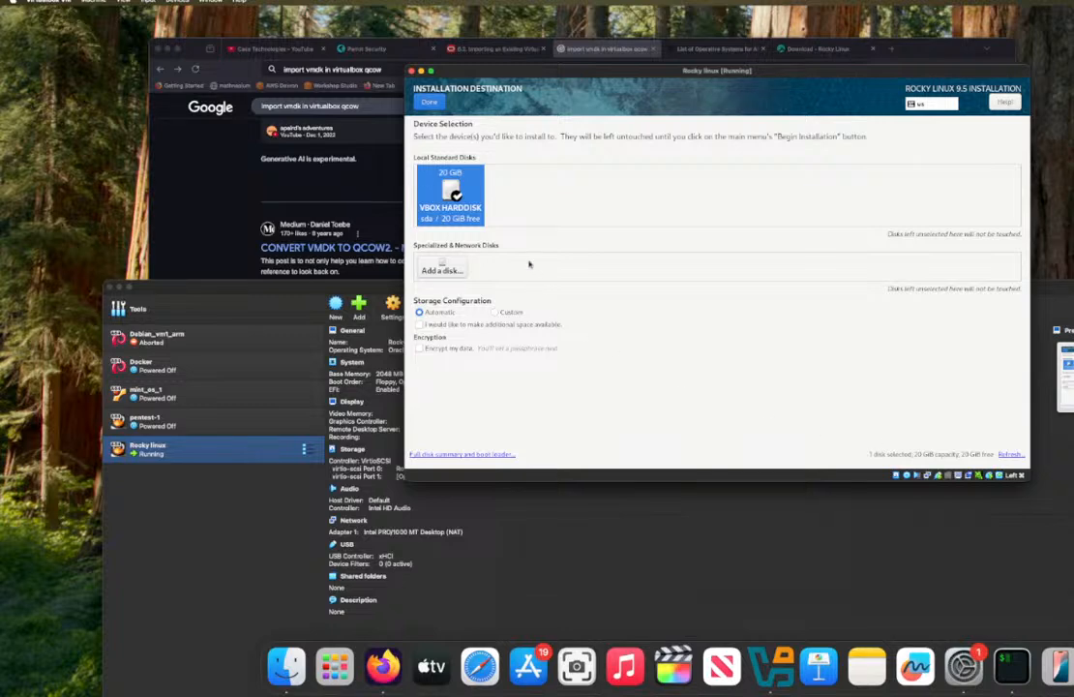
pyautogui.click(429, 101)
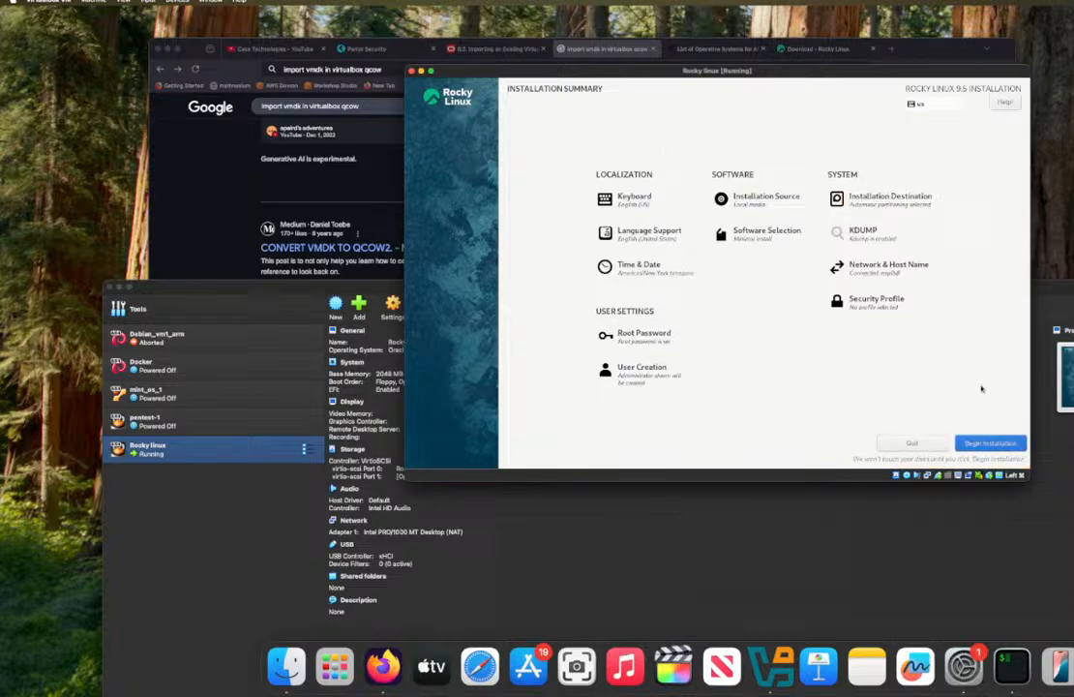
pyautogui.click(990, 443)
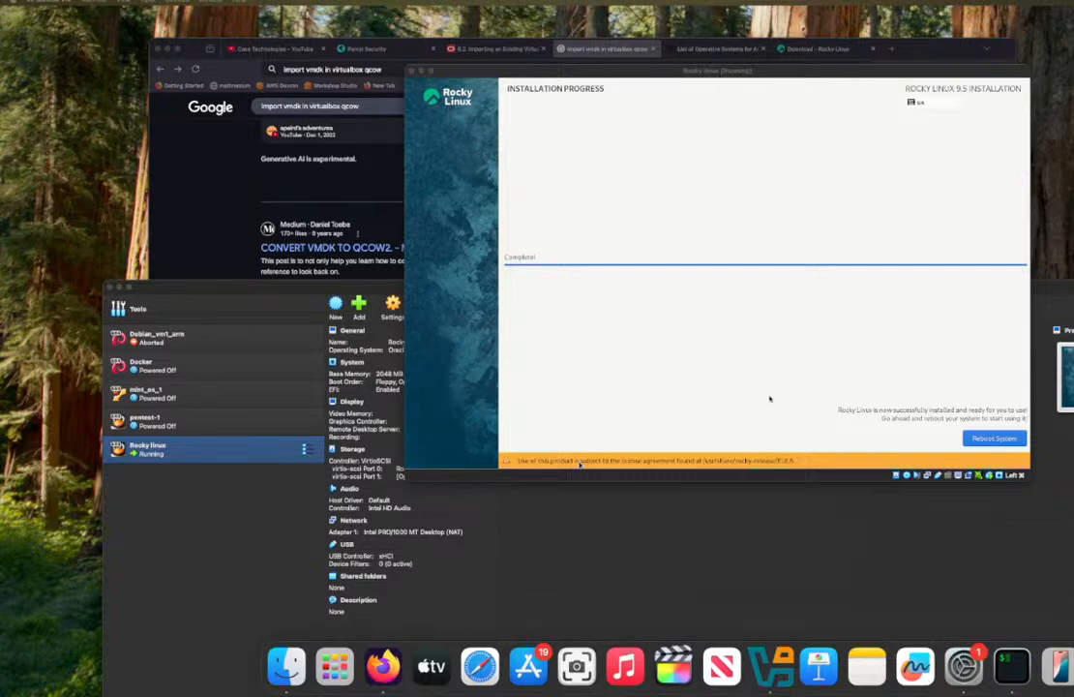
# Step: Reboot into the installed system and log in with the account's user name and password, ending on a cleared terminal
pyautogui.click(999, 444)
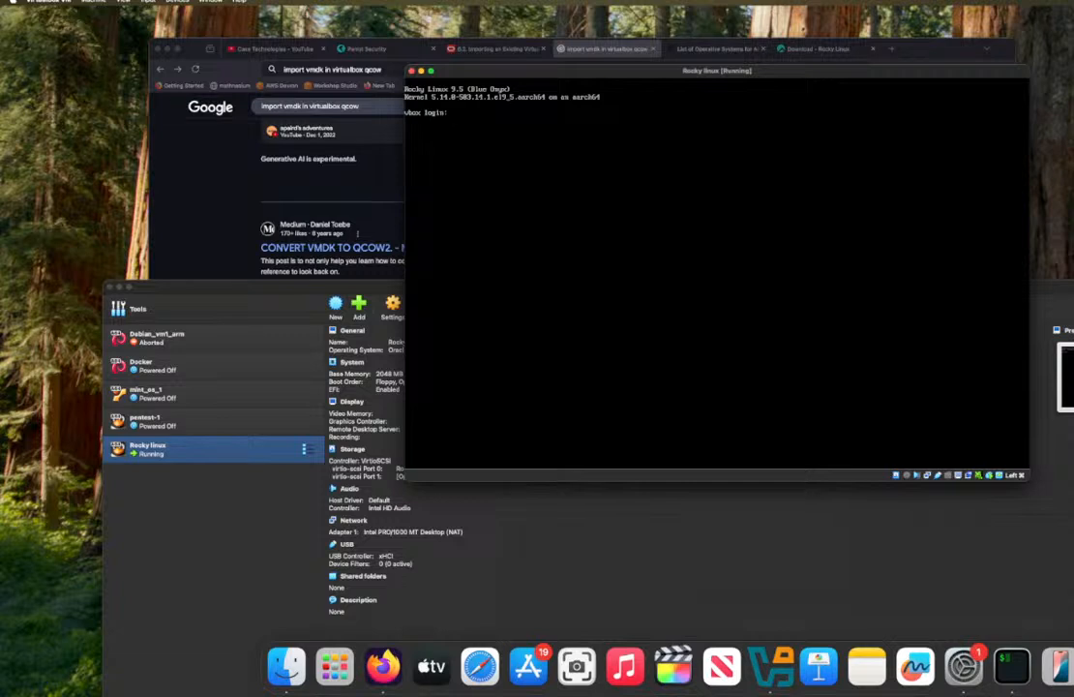
pyautogui.write('sharn')
pyautogui.press('Return')
pyautogui.press('Return')
pyautogui.write('clear')
pyautogui.press('Return')
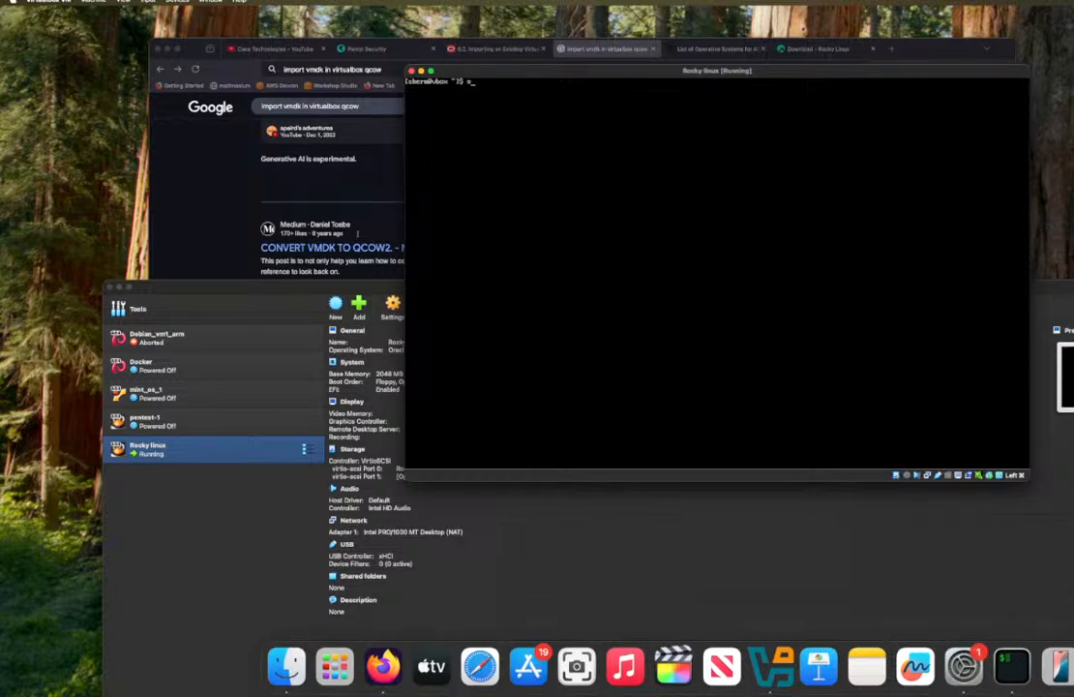
pyautogui.write('sudo yu')
pyautogui.press('BackSpace')
pyautogui.press('BackSpace')
pyautogui.press('BackSpace')
pyautogui.press('BackSpace')
pyautogui.press('BackSpace')
pyautogui.press('BackSpace')
pyautogui.press('BackSpace')
# Step: Check the system's uptime and list the home directory with uptime and ls
pyautogui.write('uptime')
pyautogui.press('Return')
pyautogui.write('ls')
pyautogui.press('Return')
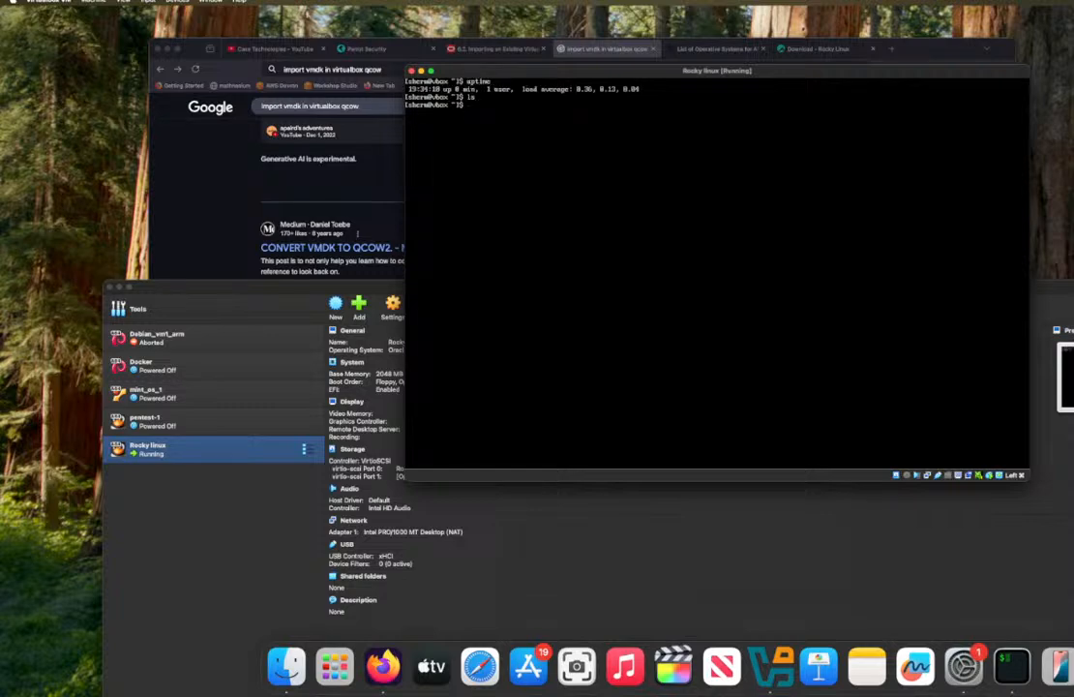
pyautogui.write('pin')
pyautogui.press('BackSpace')
pyautogui.press('BackSpace')
pyautogui.press('BackSpace')
# Step: Switch to Firefox and look over the Rocky Linux download page, its Community and About options, and the home page down to "Backed By"
pyautogui.click(828, 47)
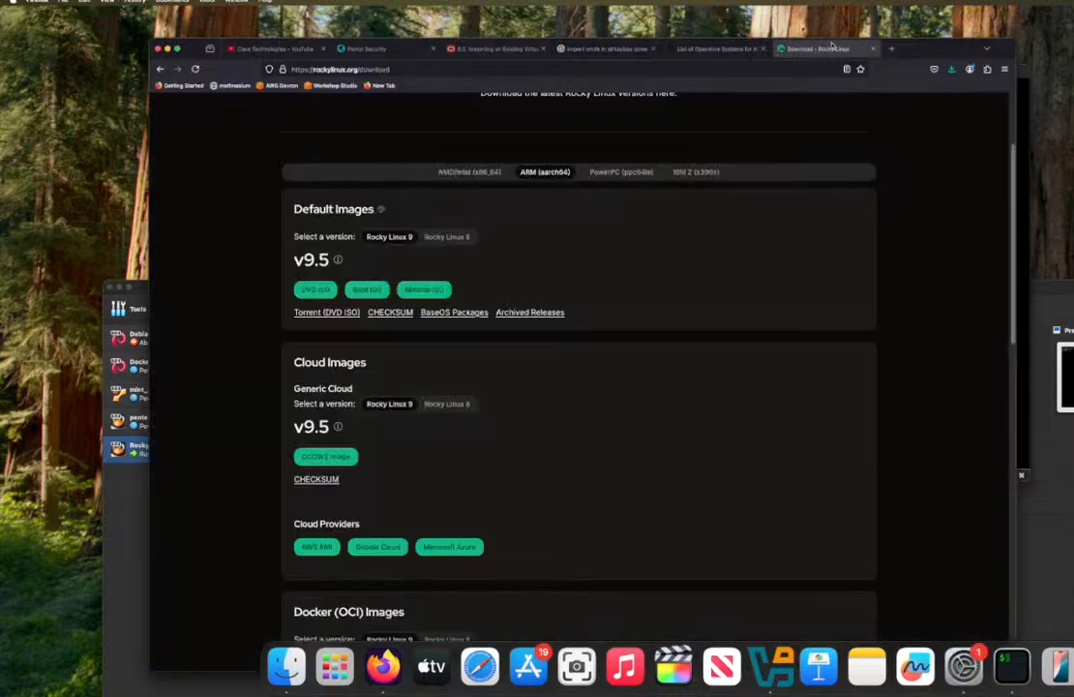
pyautogui.scroll(-10, 745, 160)
pyautogui.scroll(15, 729, 170)
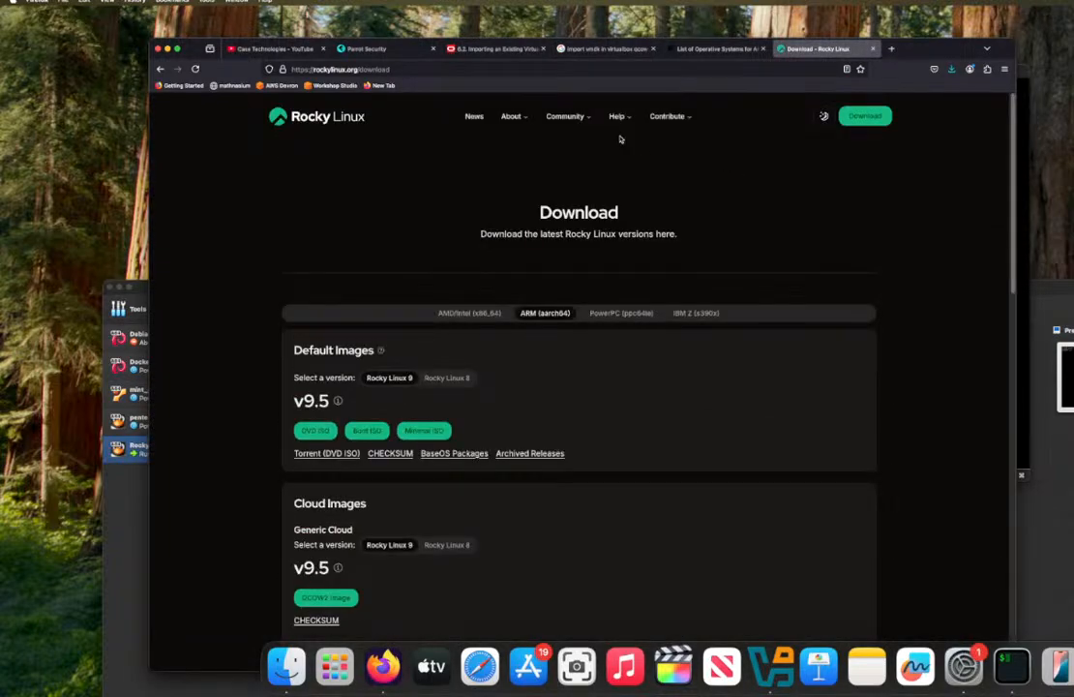
pyautogui.click(581, 120)
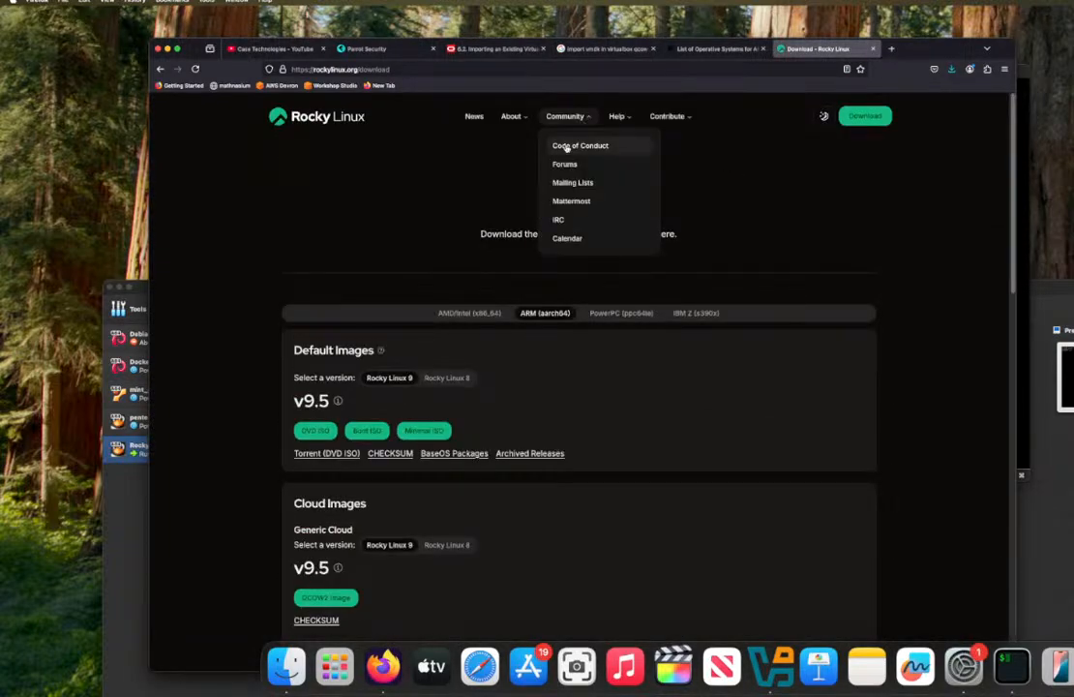
pyautogui.click(511, 116)
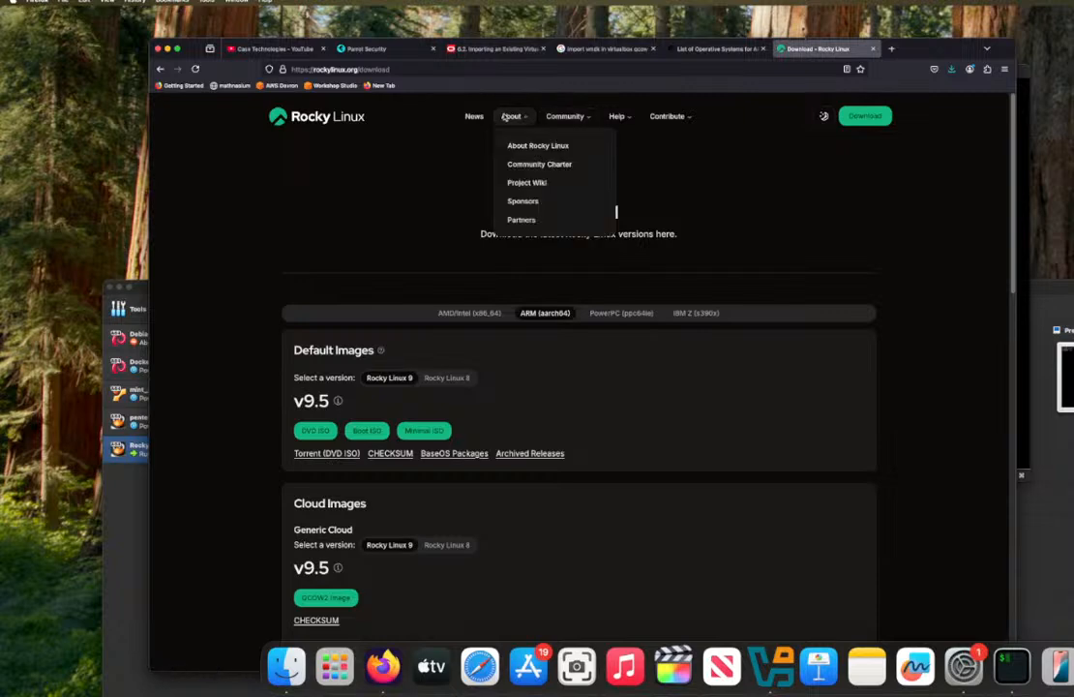
pyautogui.click(474, 116)
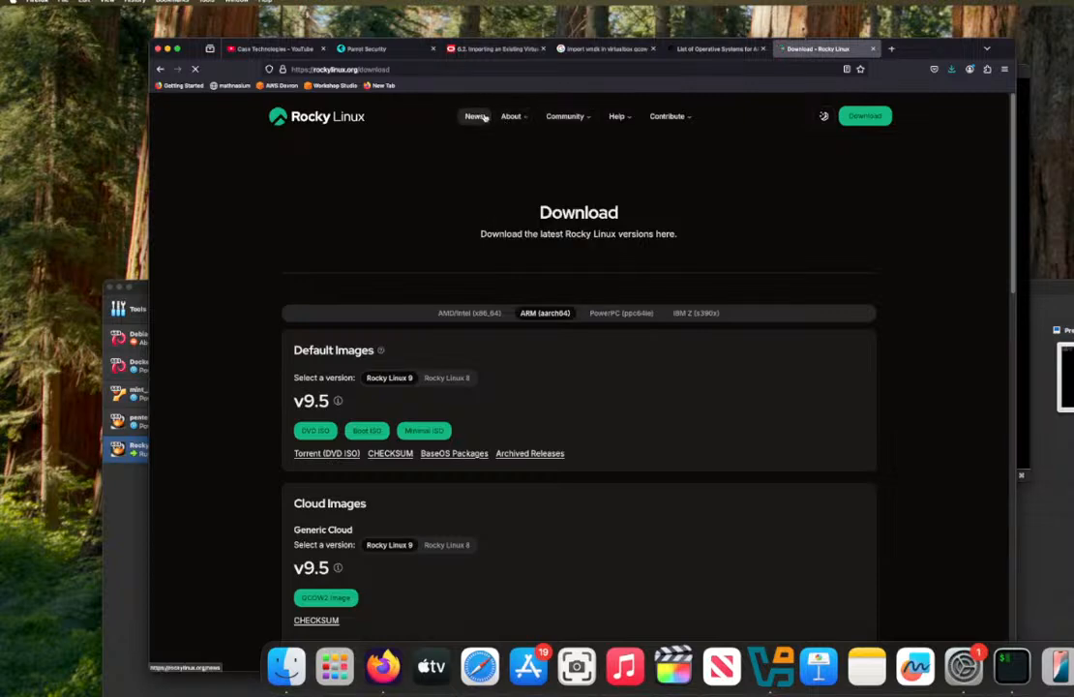
pyautogui.click(333, 119)
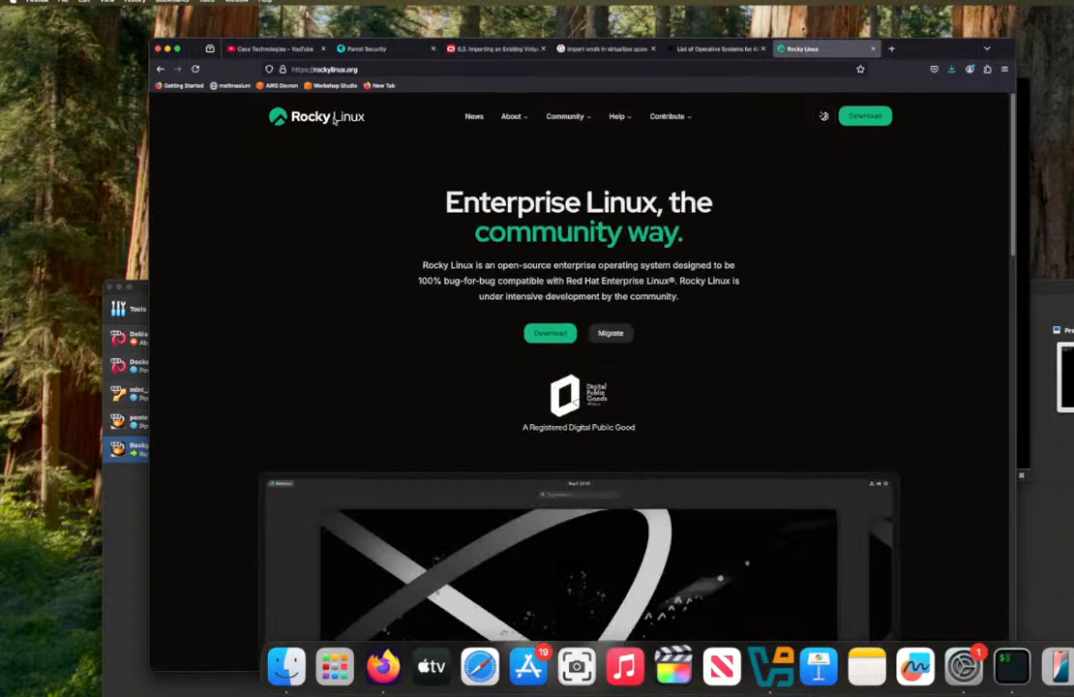
pyautogui.scroll(-15, 629, 319)
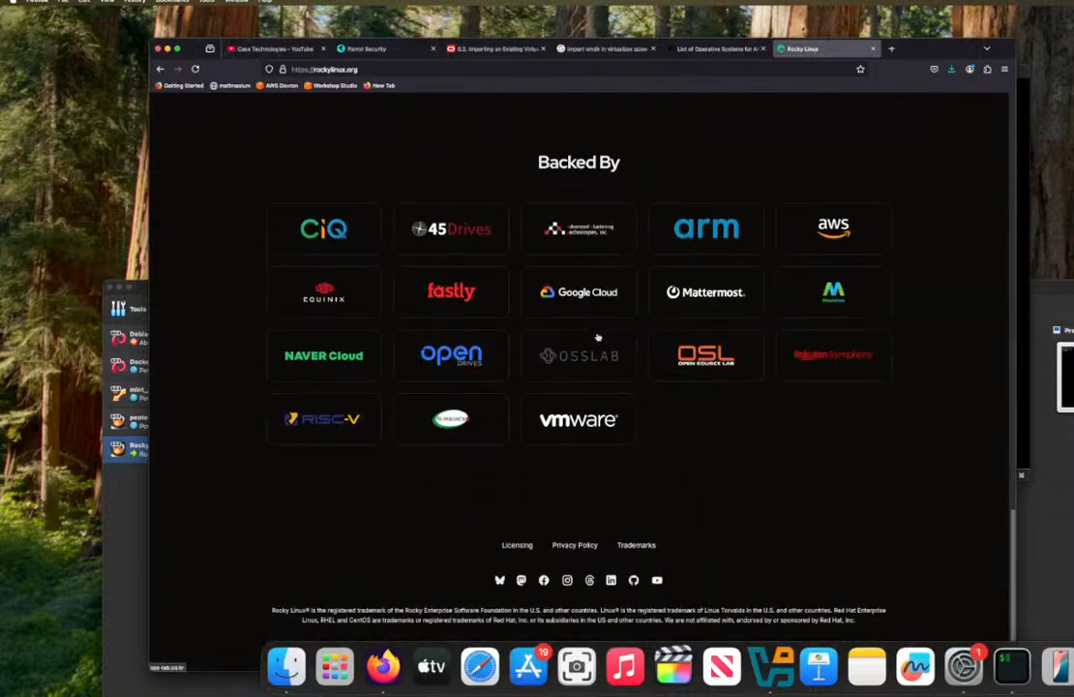
# Step: Look over the Latest News section of the Rocky Linux home page and return to its header
pyautogui.scroll(8, 607, 307)
pyautogui.scroll(-2, 597, 334)
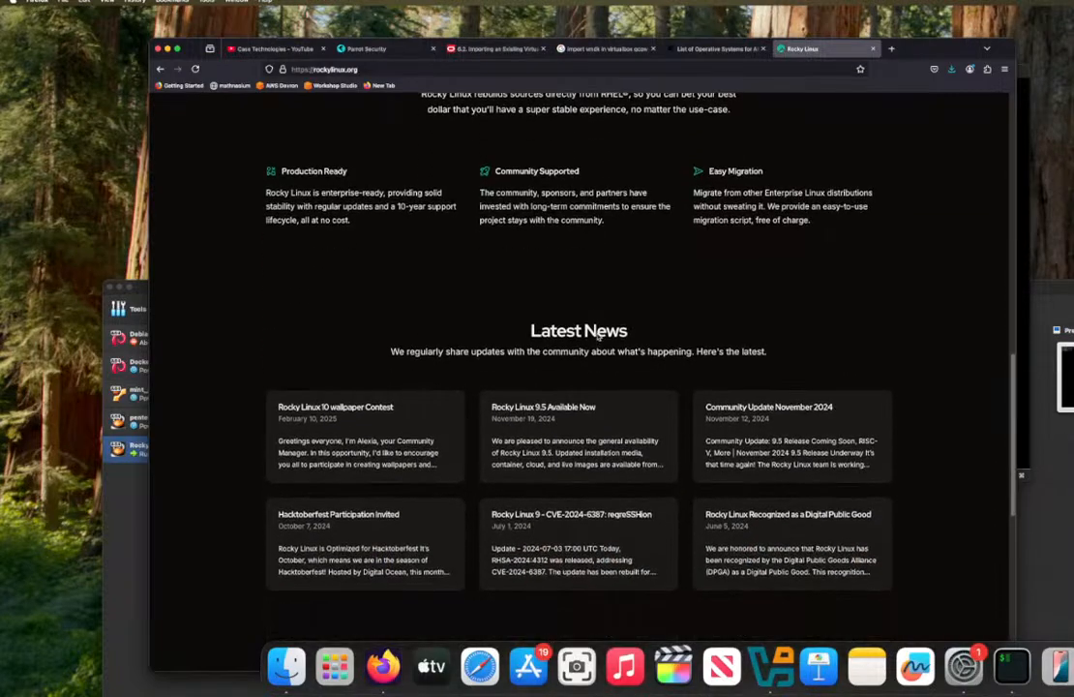
pyautogui.scroll(10, 595, 330)
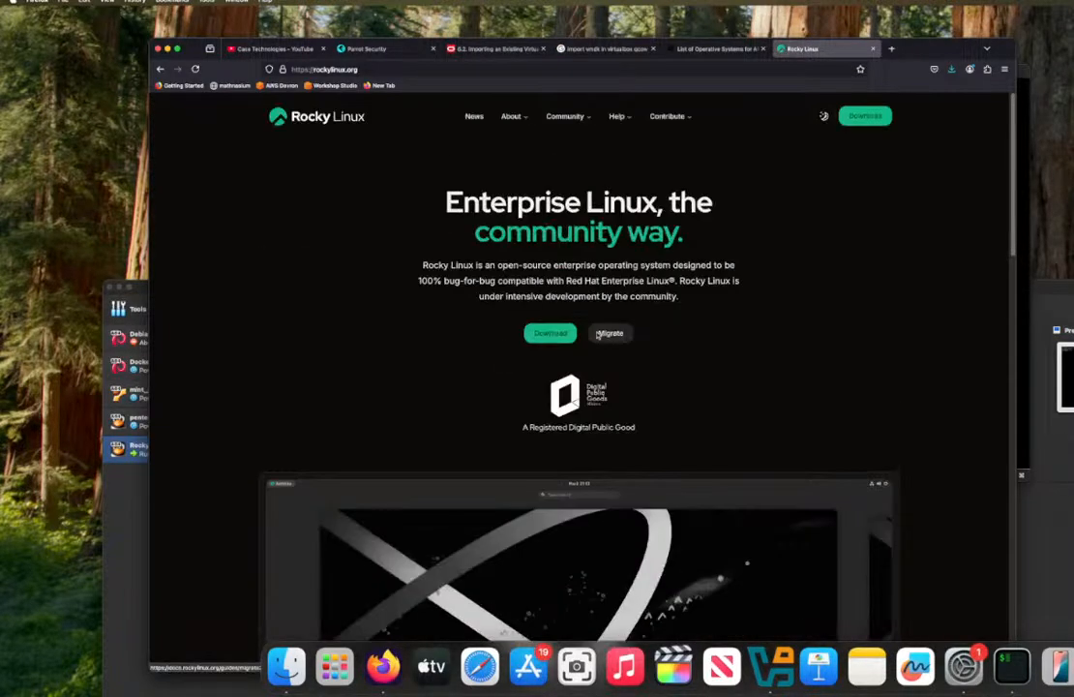
# Step: Search the web for "rocky package manager" and read the JumpCloud article on managing Rocky Linux packages as far as the system update command
pyautogui.click(691, 67)
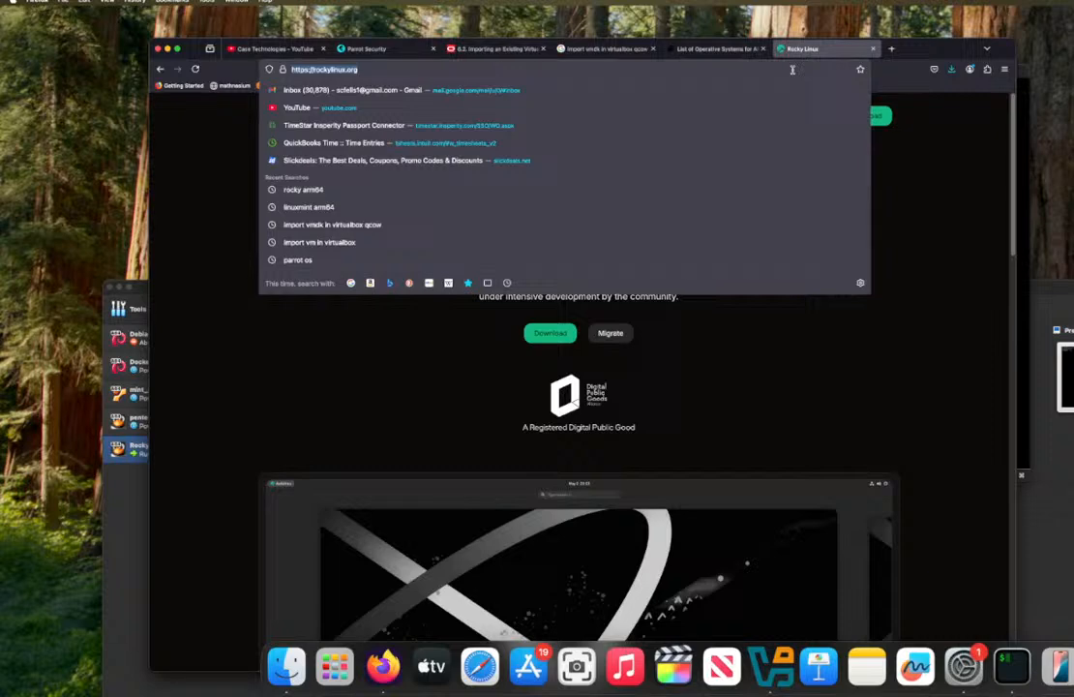
pyautogui.write('rocky p')
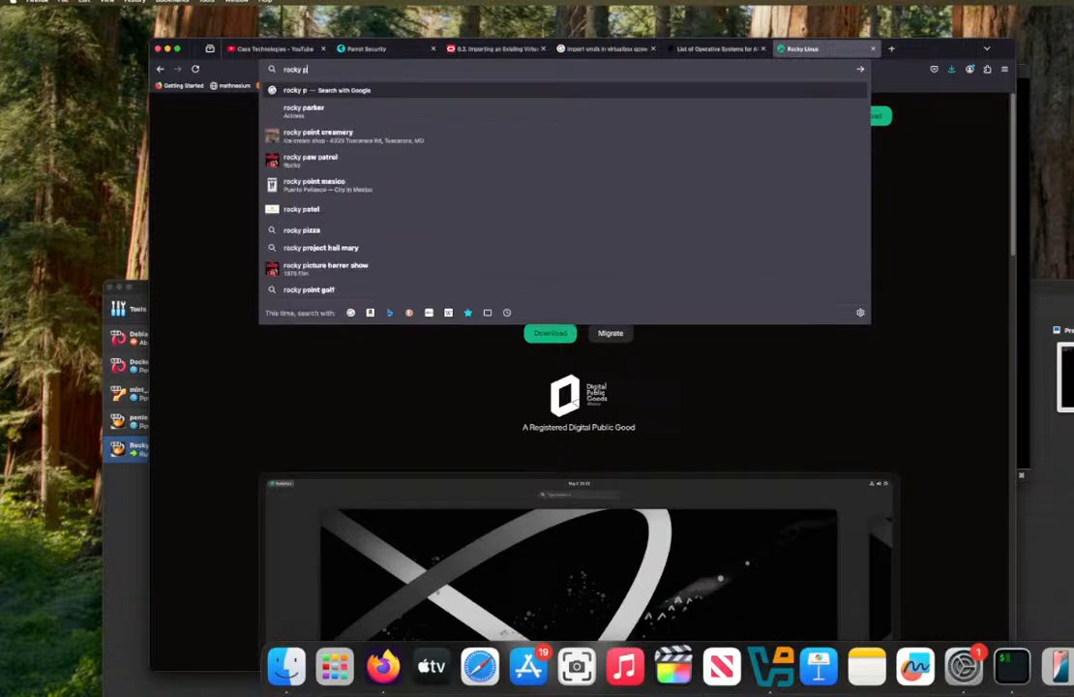
pyautogui.write('ackageman')
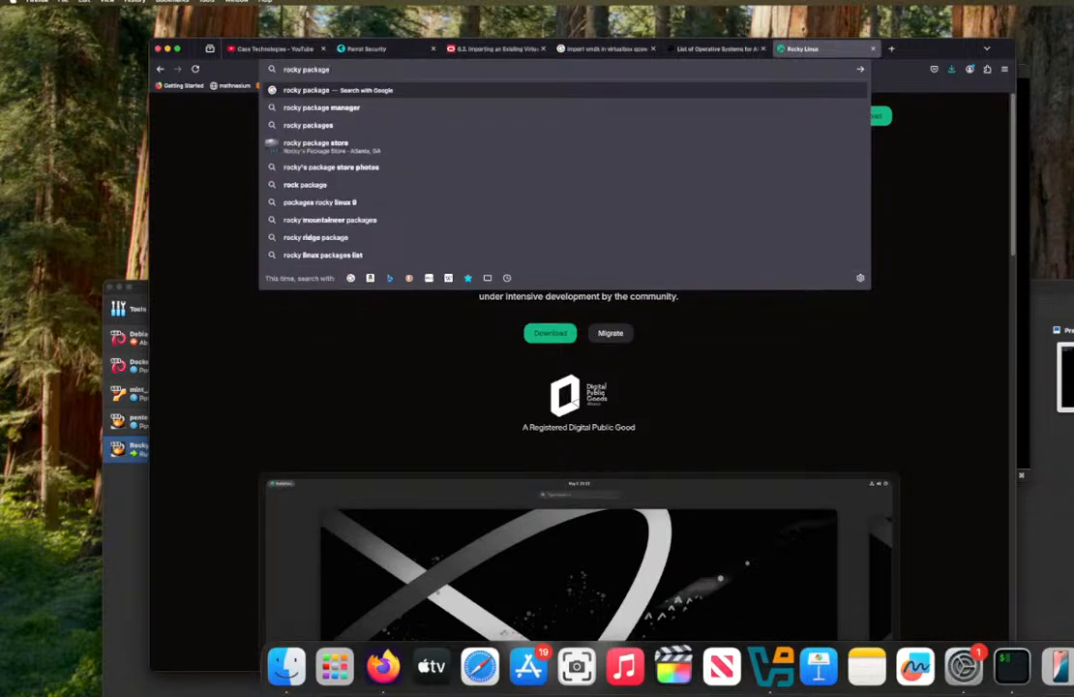
pyautogui.press('BackSpace')
pyautogui.press('BackSpace')
pyautogui.press('BackSpace')
pyautogui.write('manager')
pyautogui.press('Return')
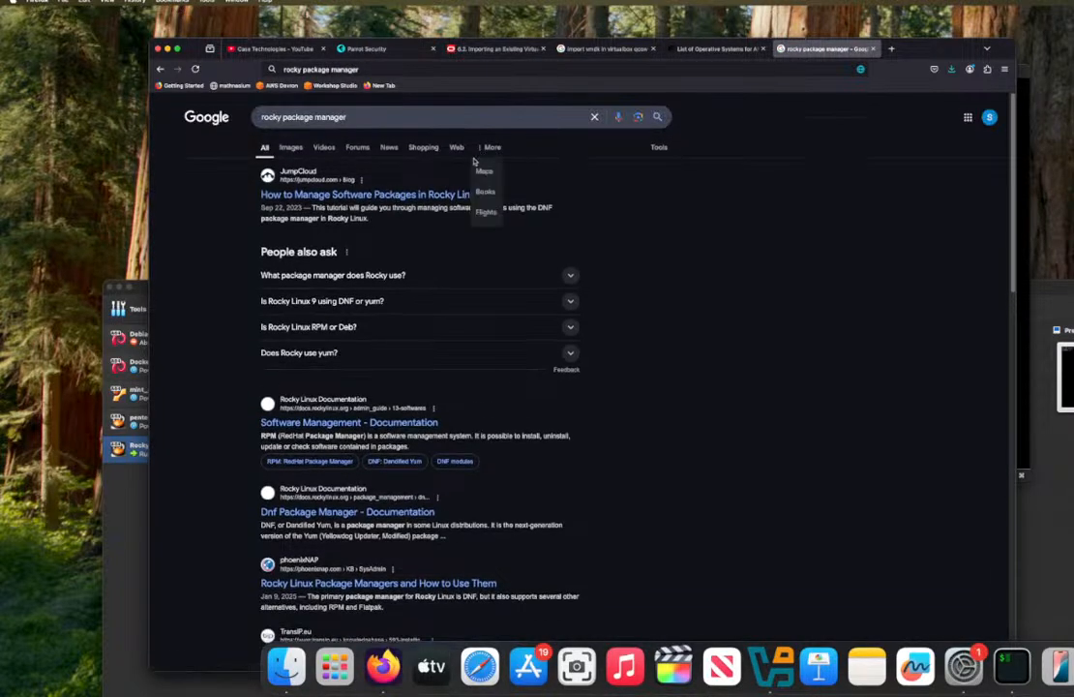
pyautogui.click(416, 195)
pyautogui.scroll(-15, 564, 249)
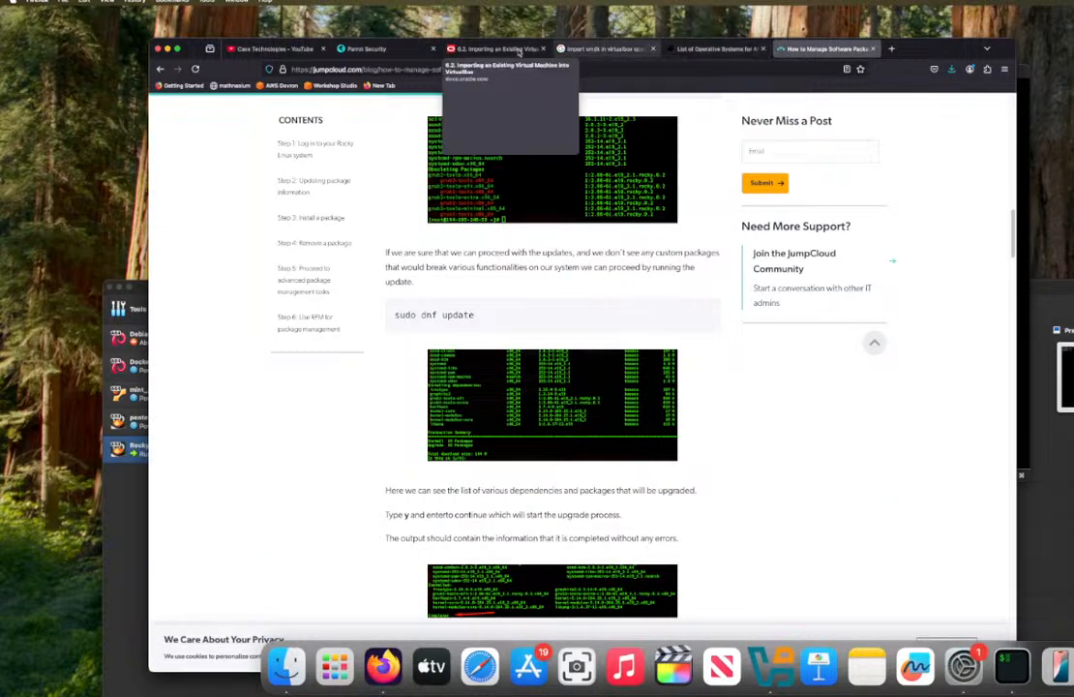
# Step: Switch to the Rocky Linux virtual machine, run sudo dnf update with the account's sudo password, and accept the package transaction with y
pyautogui.click(1028, 364)
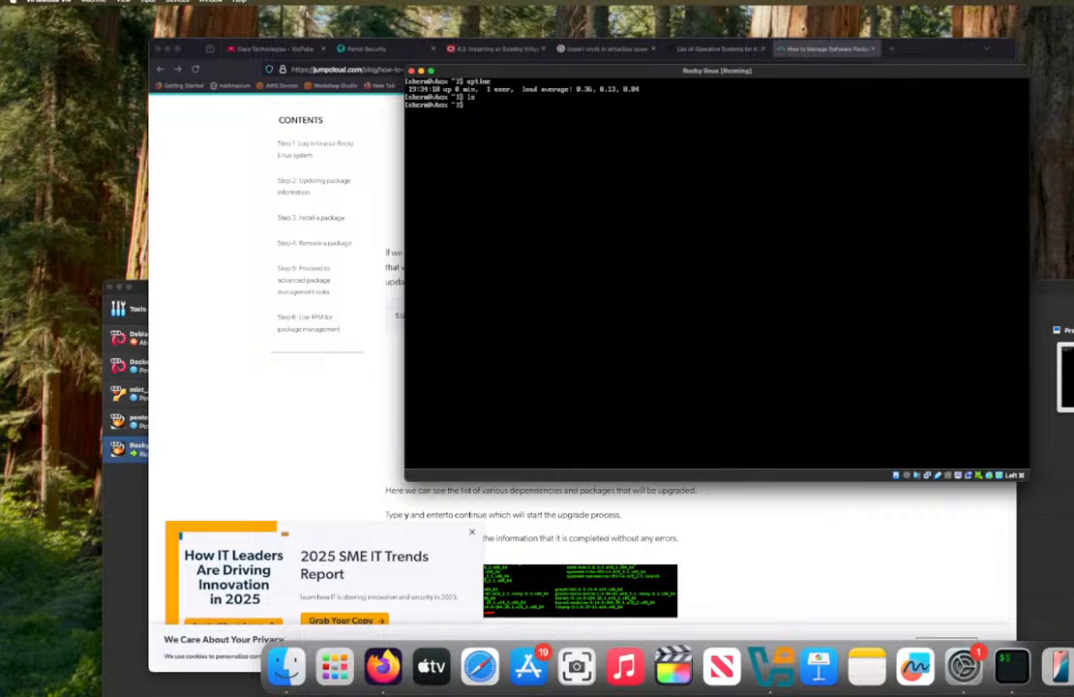
pyautogui.write('sudo dnf update')
pyautogui.press('Return')
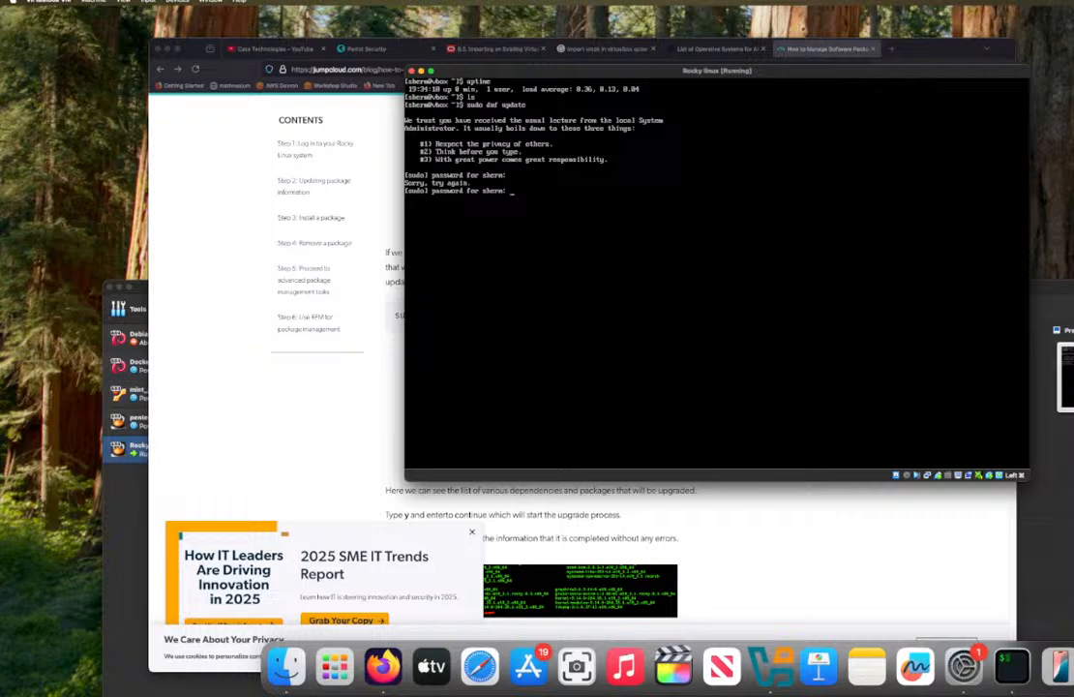
pyautogui.press('Return')
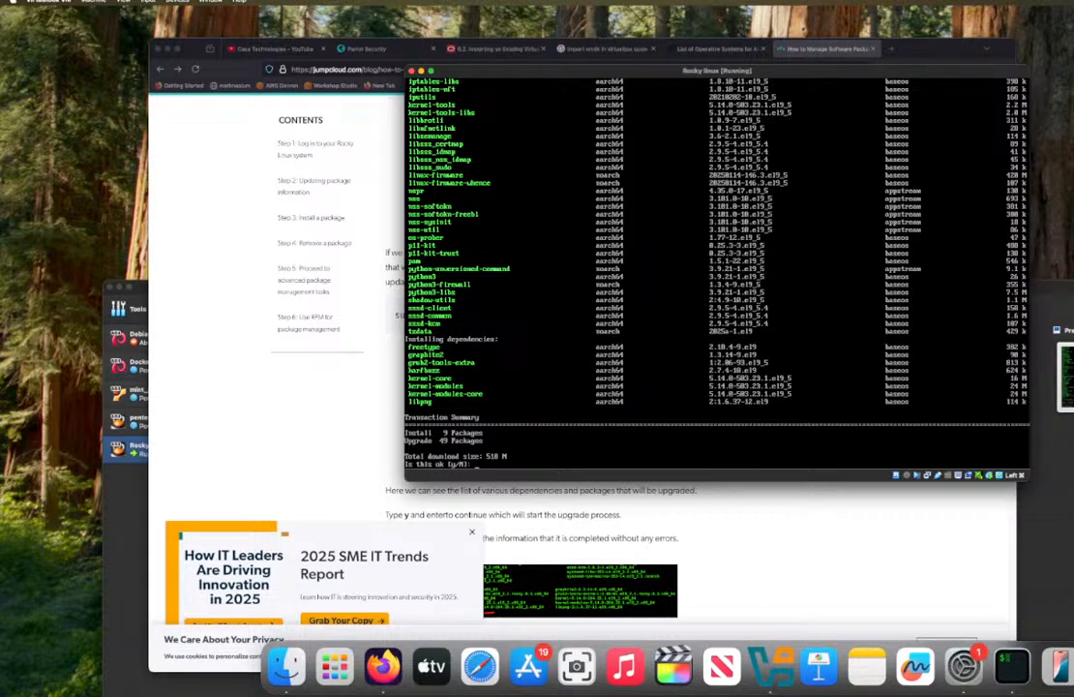
pyautogui.write('y')
pyautogui.press('Return')
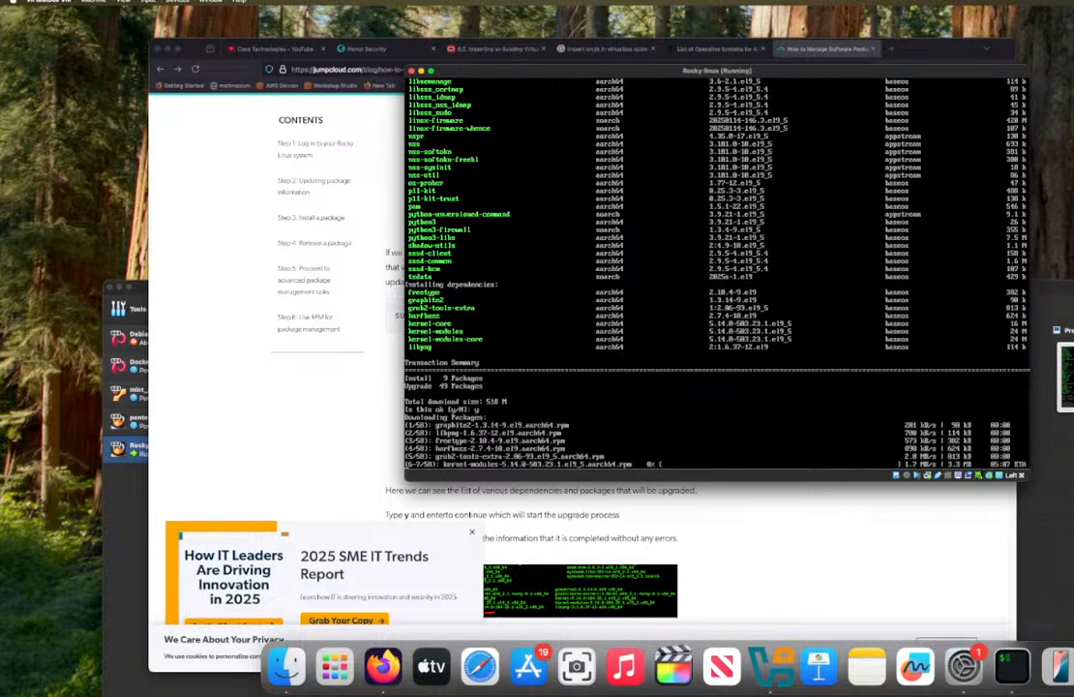